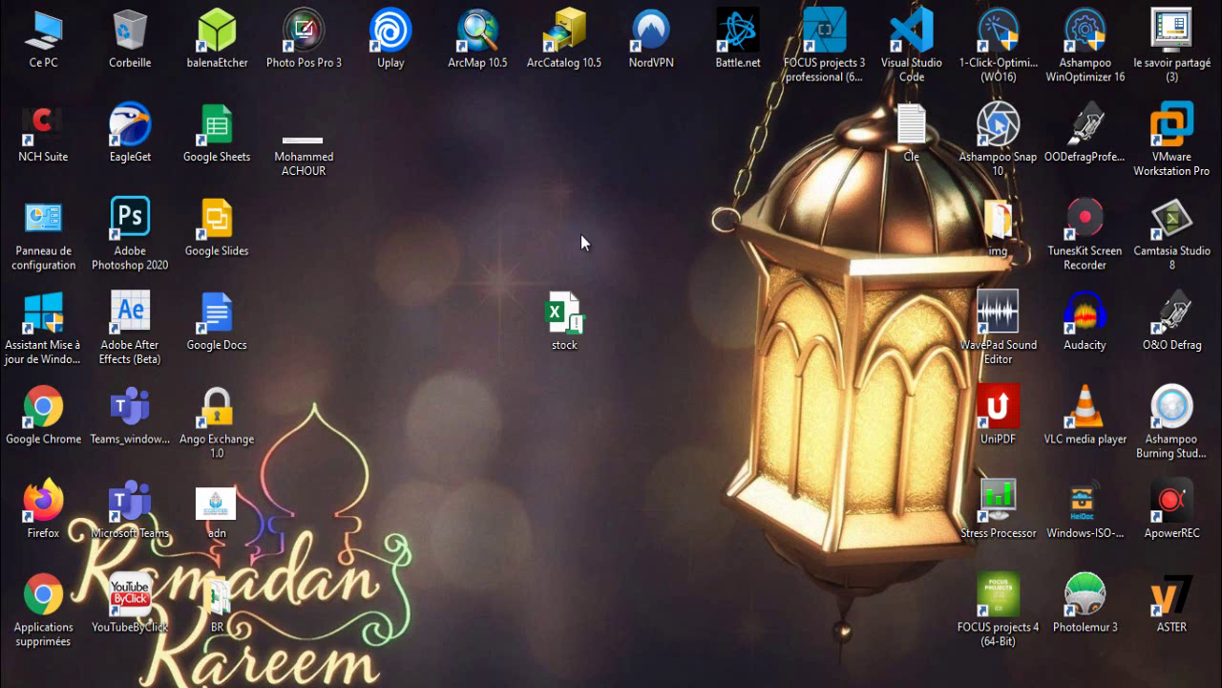
# Step: View the comment screenshot image in the photo viewer, then close it
pyautogui.doubleClick(302, 153)
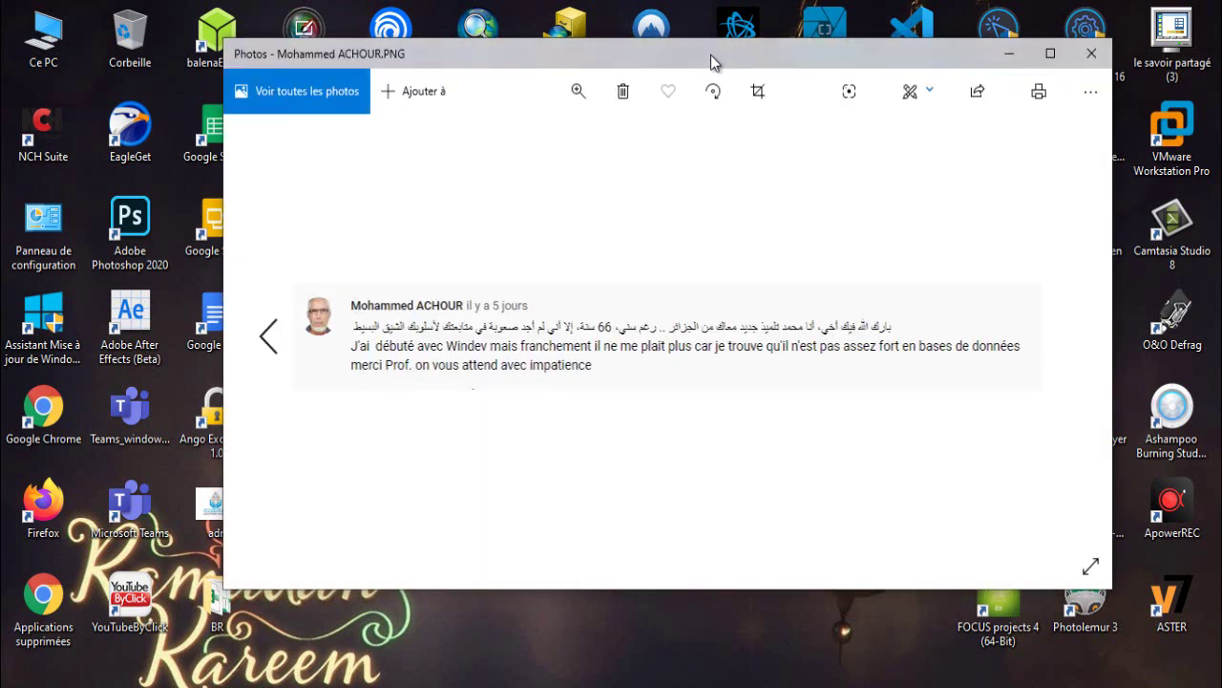
pyautogui.moveTo(714, 53); pyautogui.dragTo(676, 57)
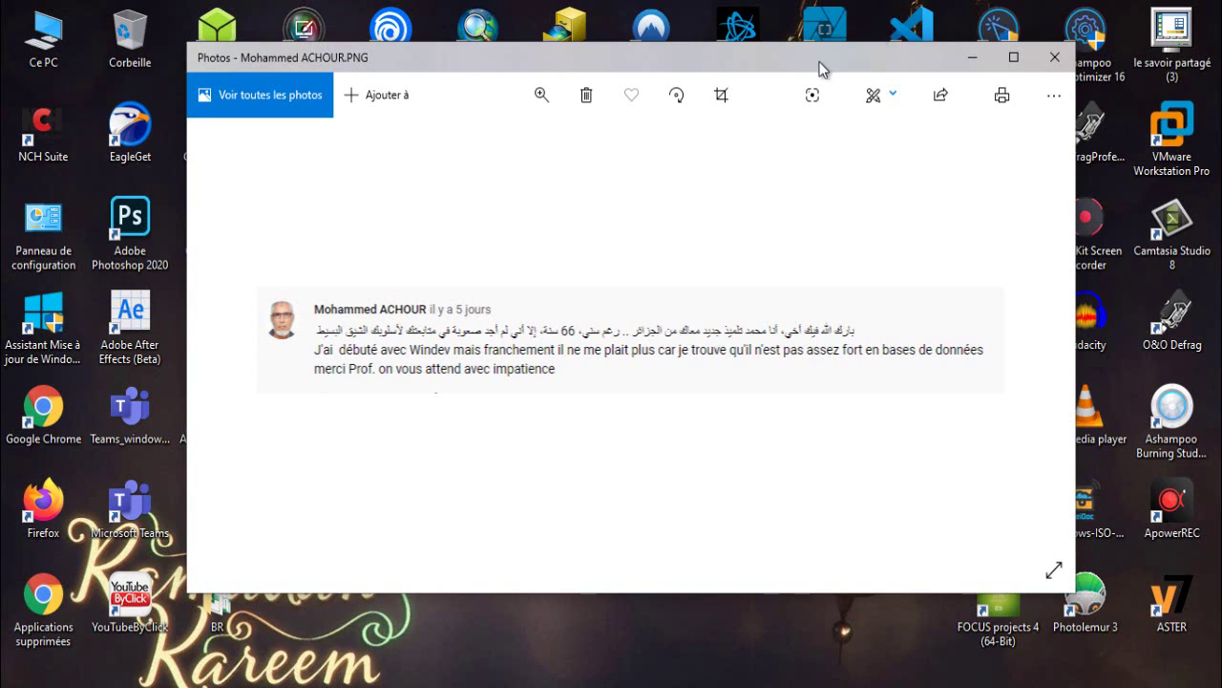
pyautogui.moveTo(831, 63); pyautogui.dragTo(791, 73)
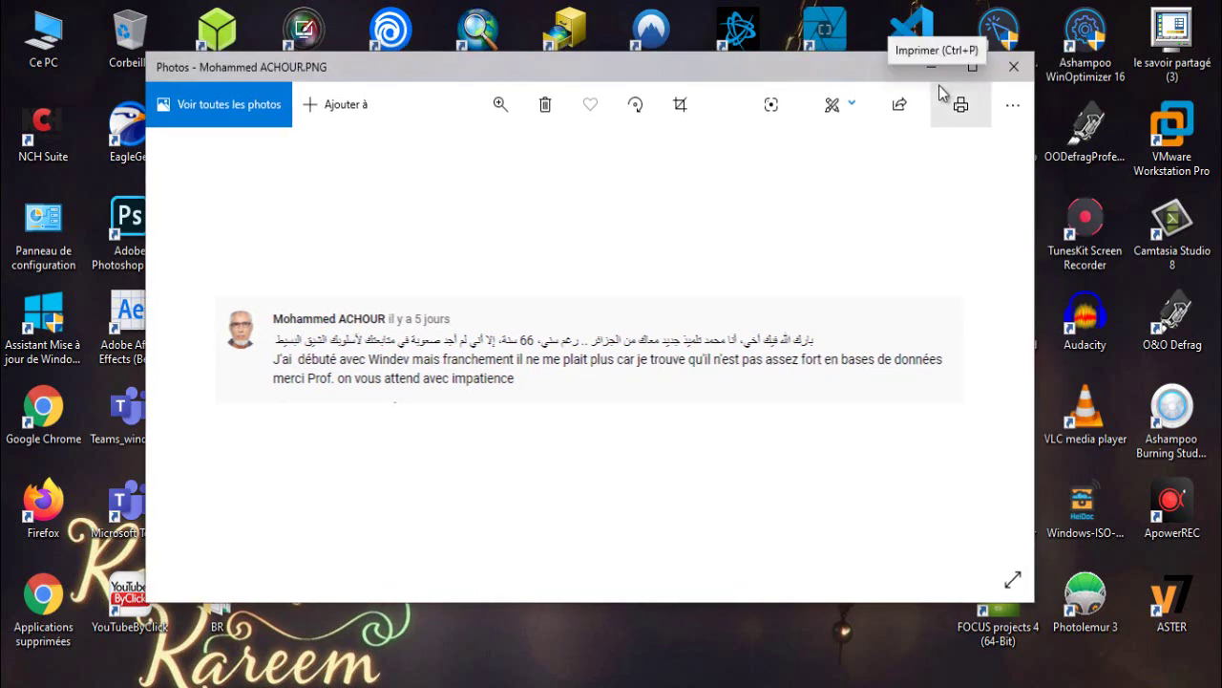
pyautogui.click(1014, 67)
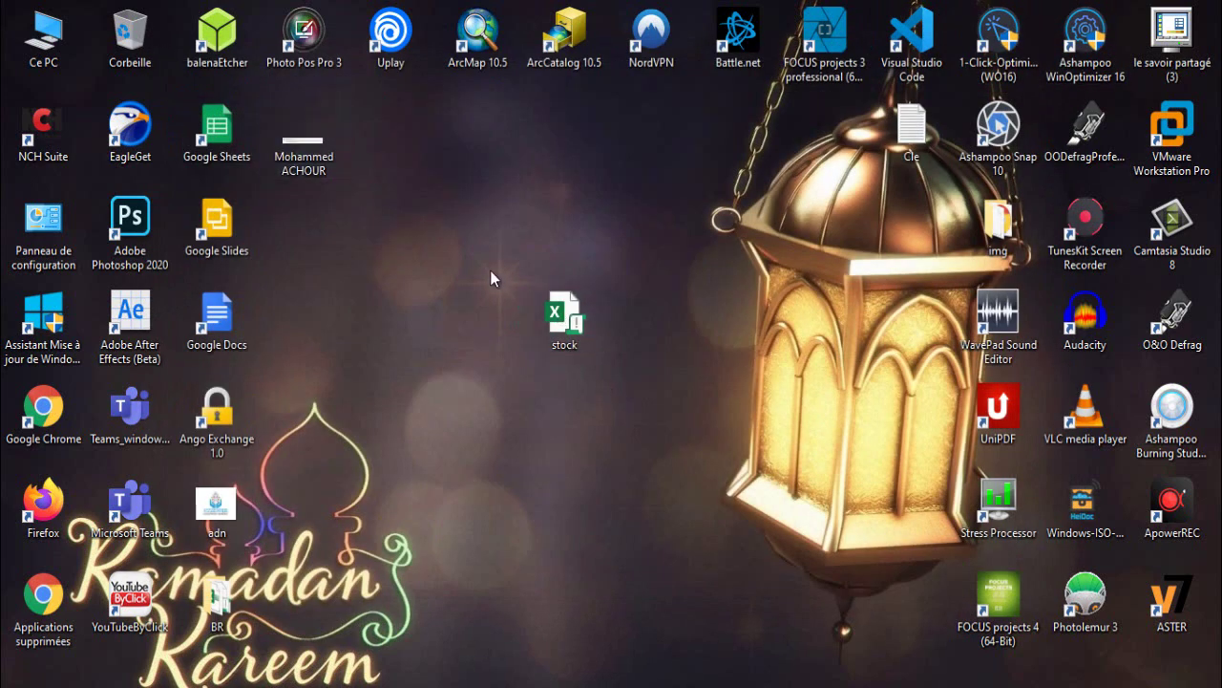
# Step: Open the stock workbook maximized and inspect the كود and إسم المنتوج headers
pyautogui.doubleClick(569, 317)
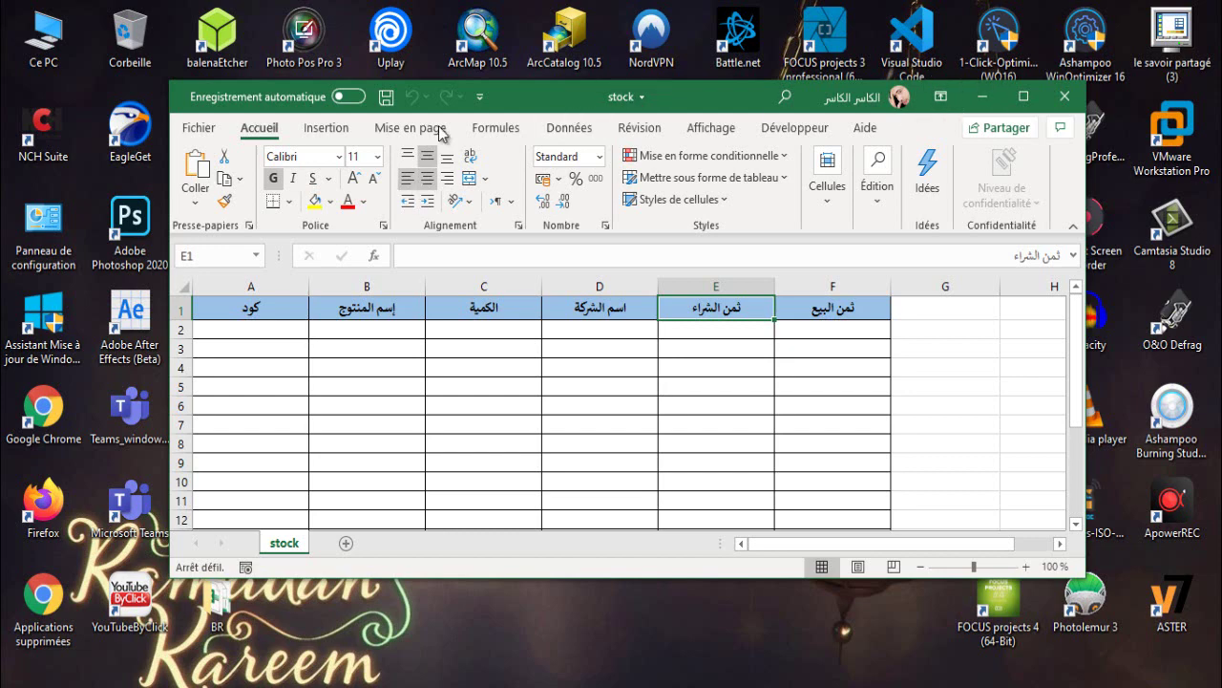
pyautogui.click(1023, 95)
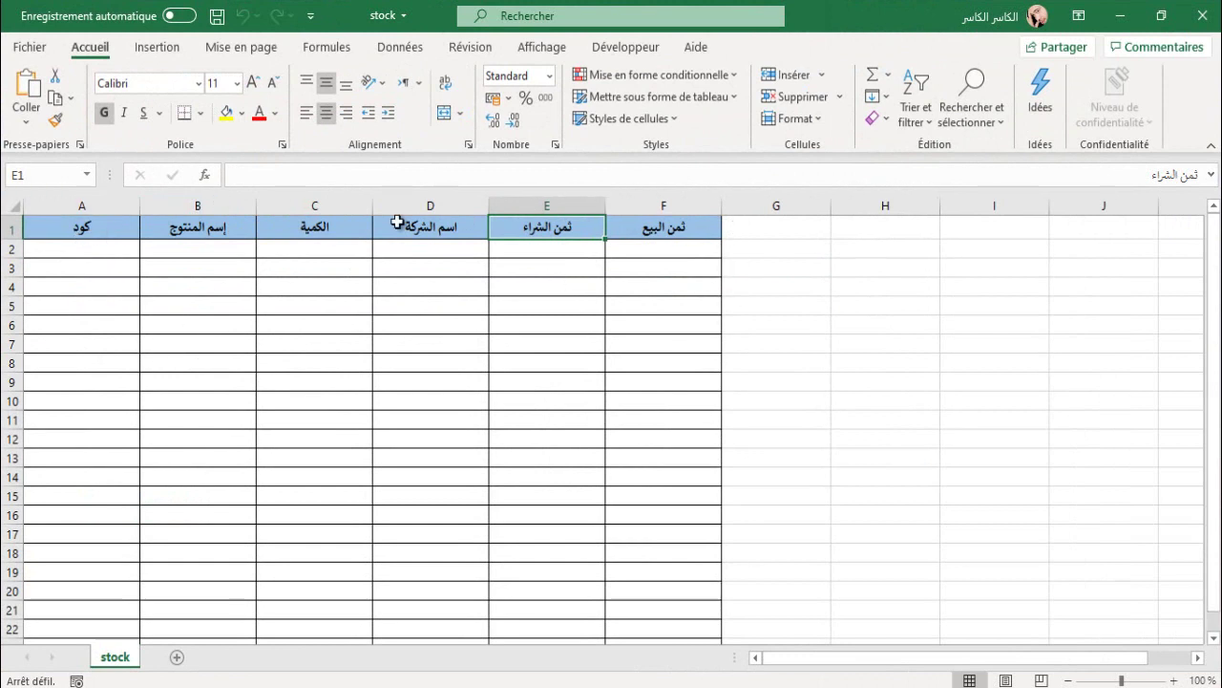
pyautogui.click(57, 229)
pyautogui.click(156, 227)
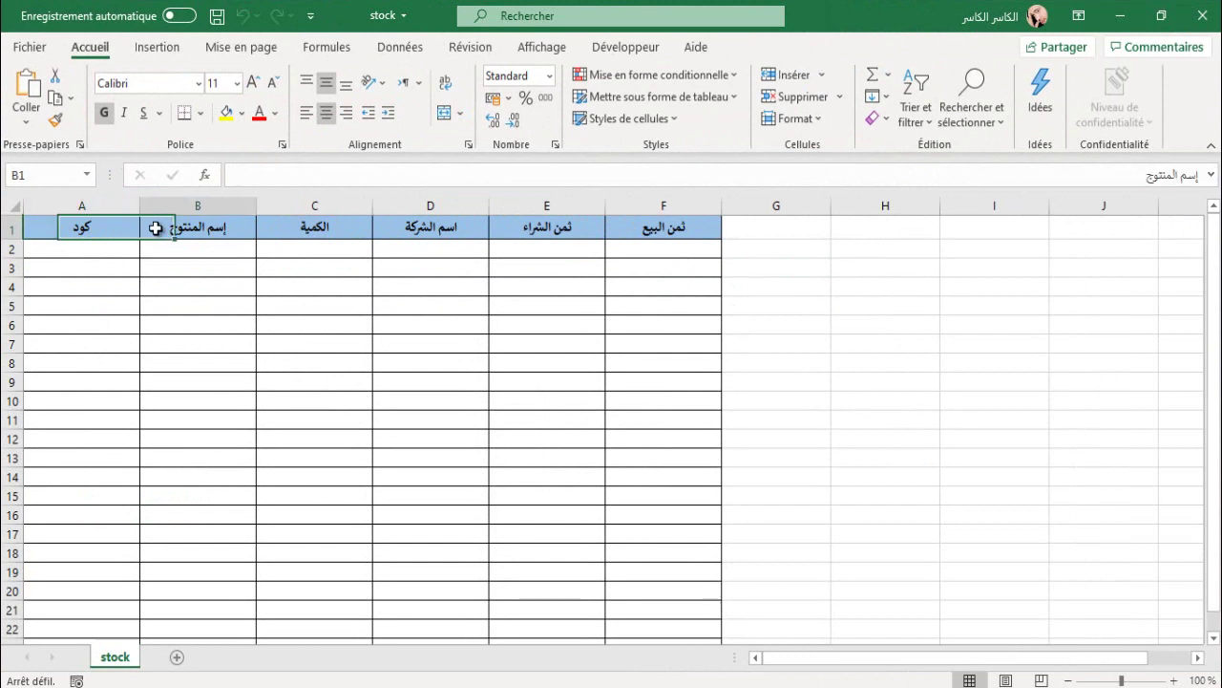
pyautogui.click(101, 227)
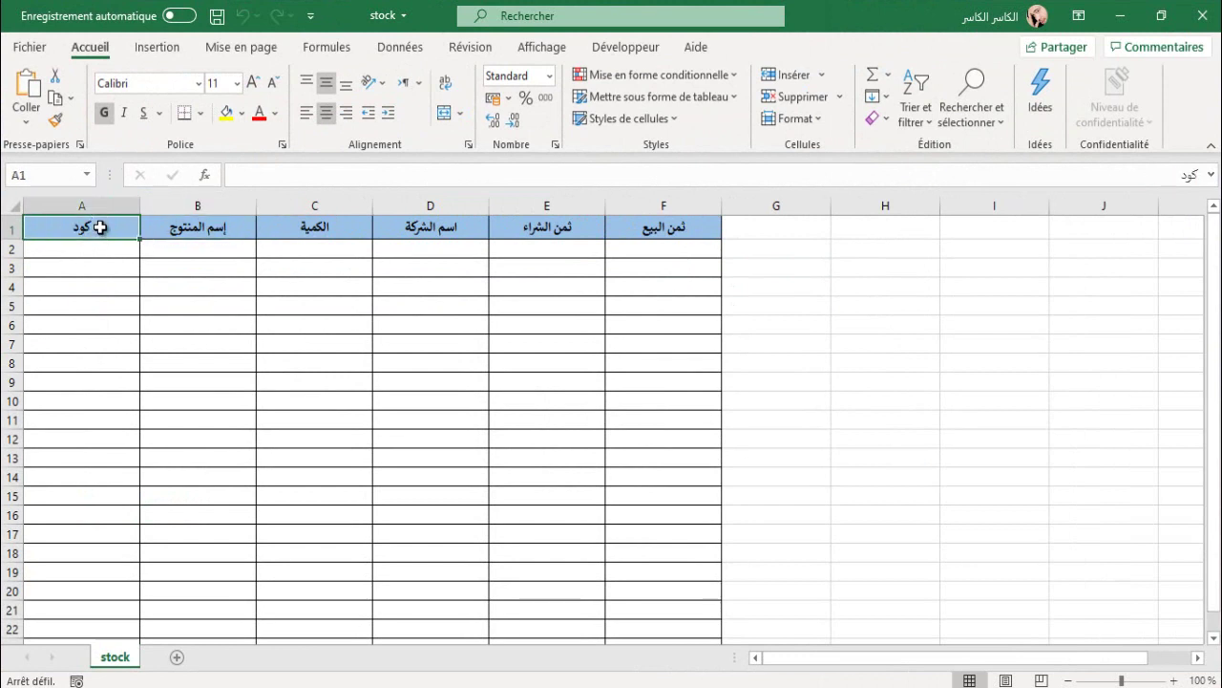
pyautogui.click(205, 227)
# Step: Look across the header cells from كود in A1 to ثمن البيع in F1
pyautogui.click(114, 230)
pyautogui.click(216, 231)
pyautogui.click(315, 233)
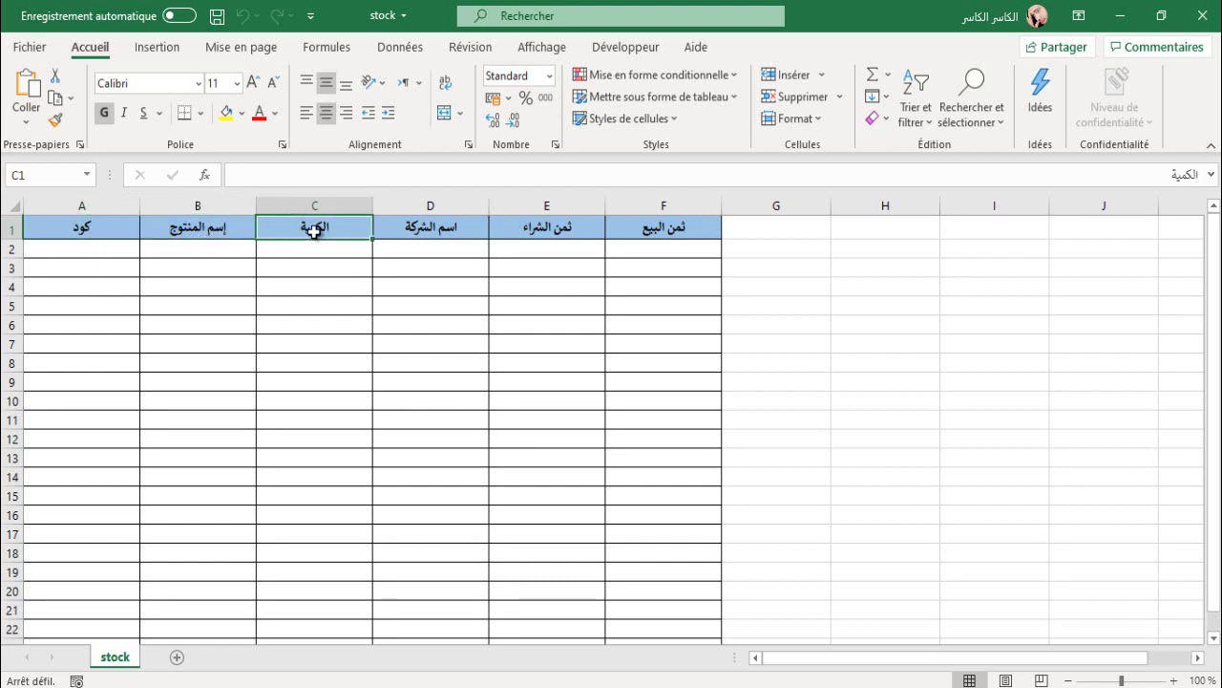
pyautogui.click(424, 231)
pyautogui.click(525, 229)
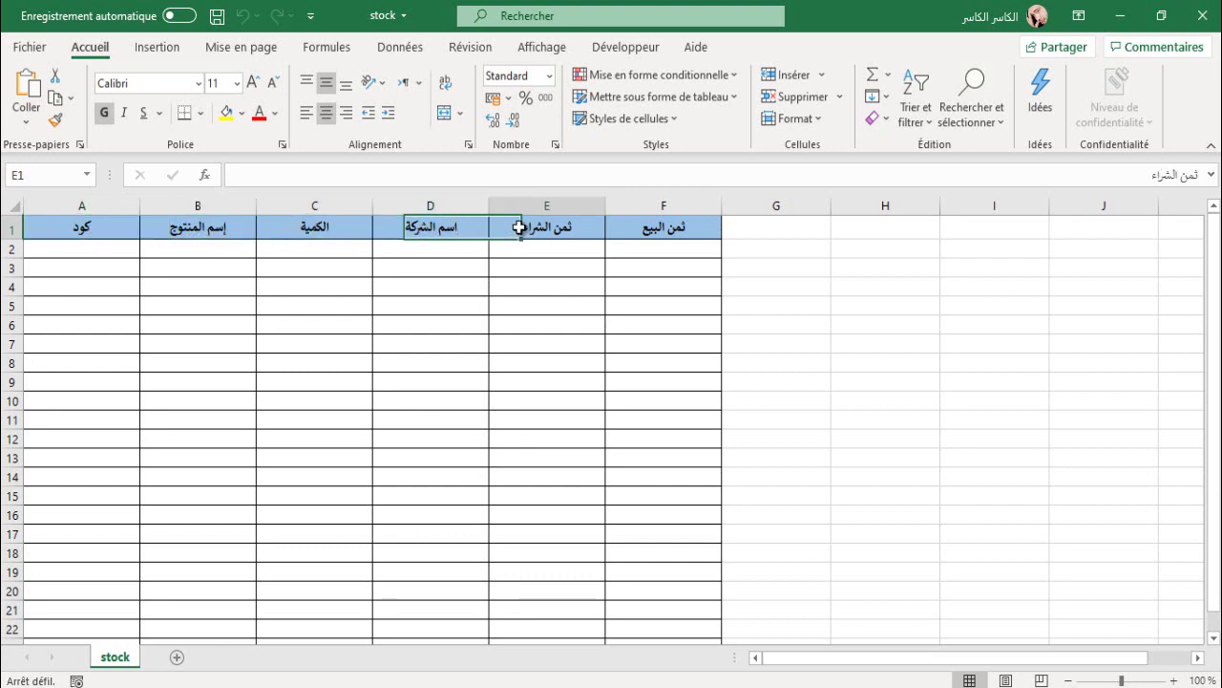
pyautogui.click(639, 230)
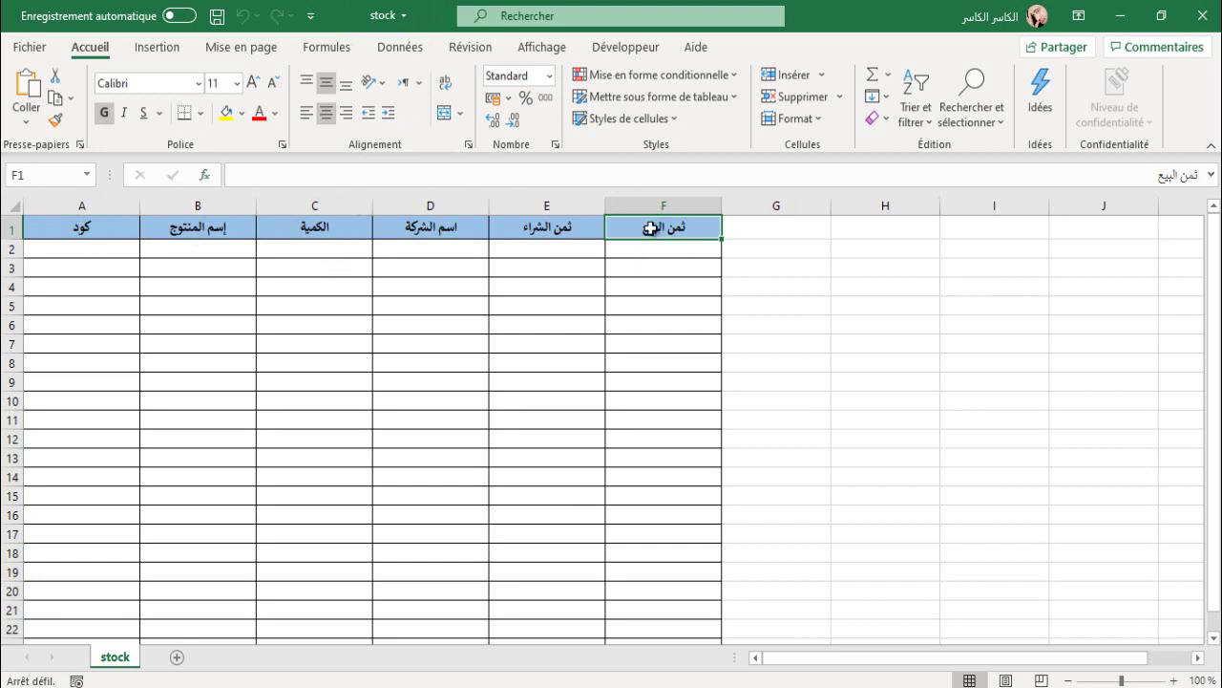
# Step: From the Développeur tab, open the Visual Basic editor and the UserForm1 design
pyautogui.click(606, 50)
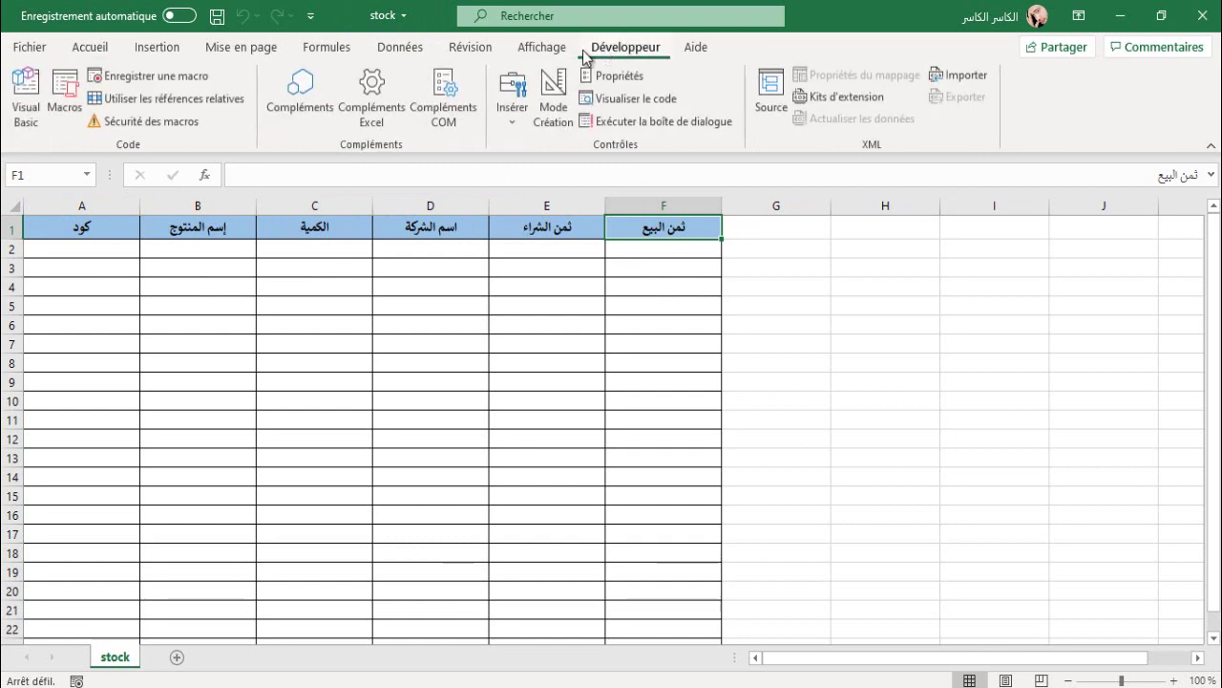
pyautogui.click(26, 90)
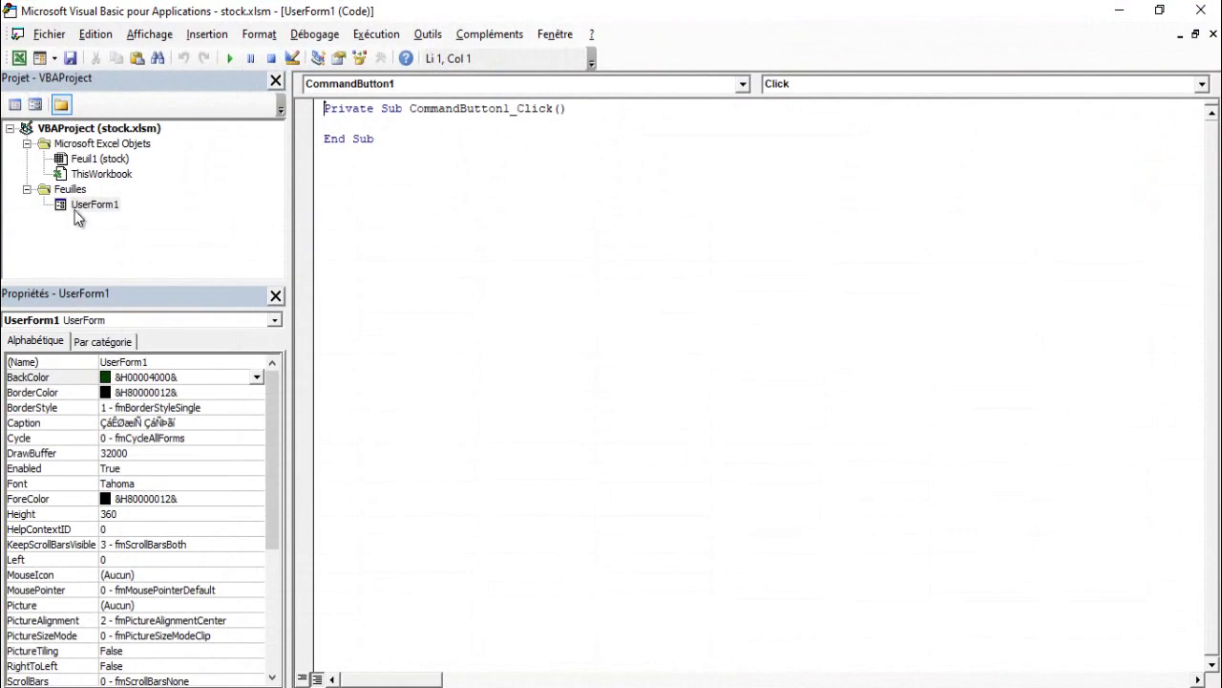
pyautogui.doubleClick(100, 204)
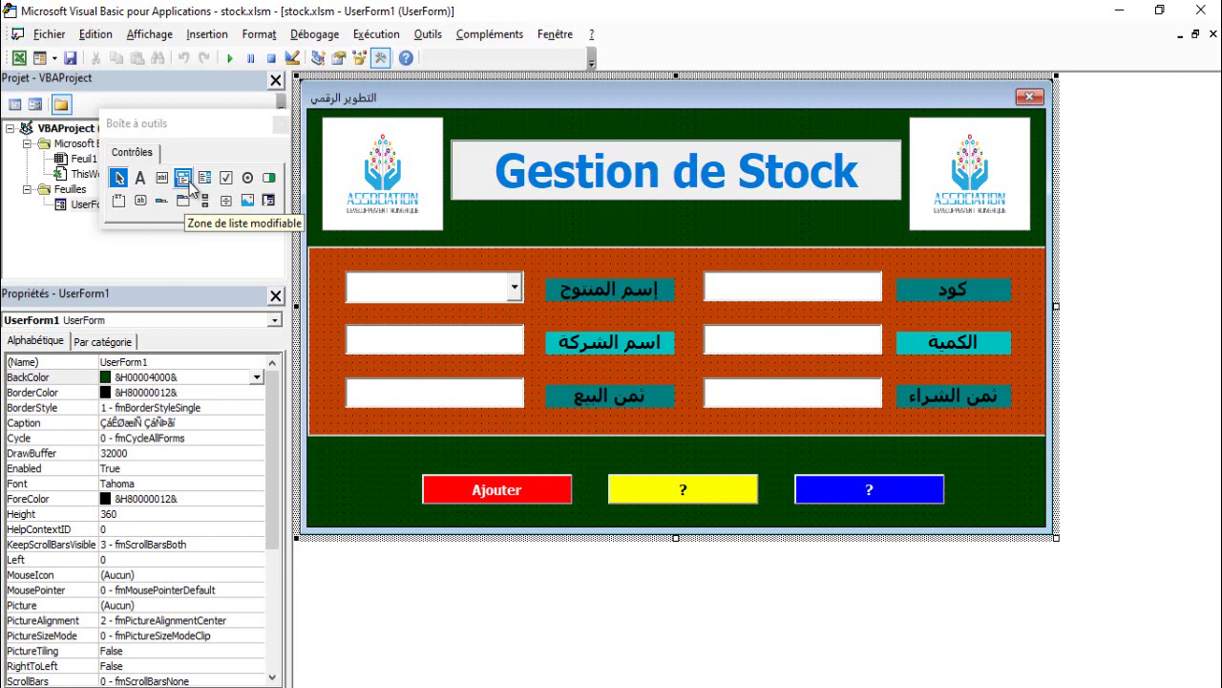
# Step: Inspect the form's controls, then create the CommandButton1_Click procedure for Ajouter
pyautogui.click(431, 285)
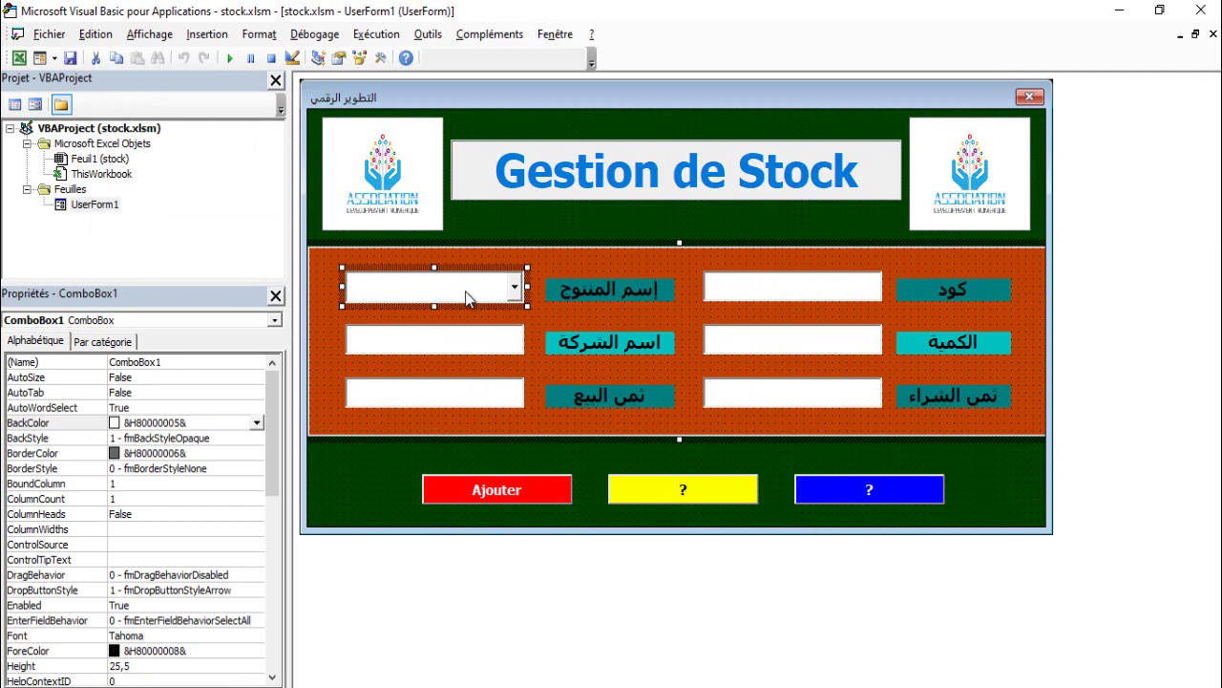
pyautogui.click(508, 494)
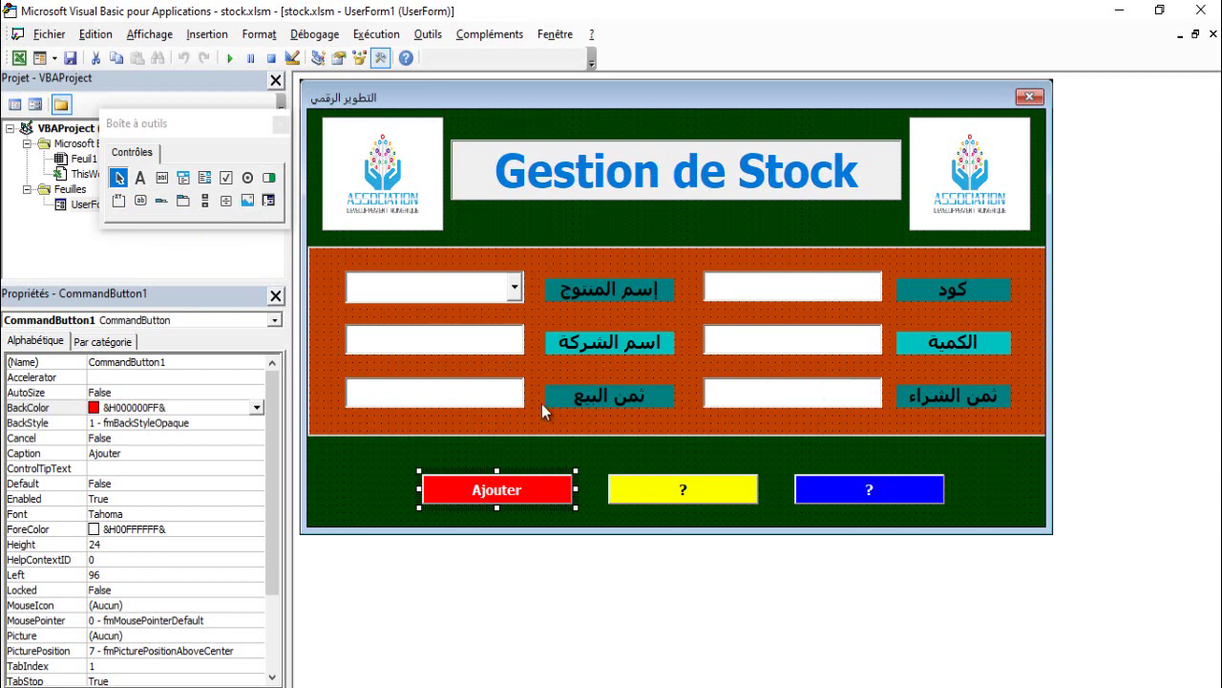
pyautogui.click(631, 466)
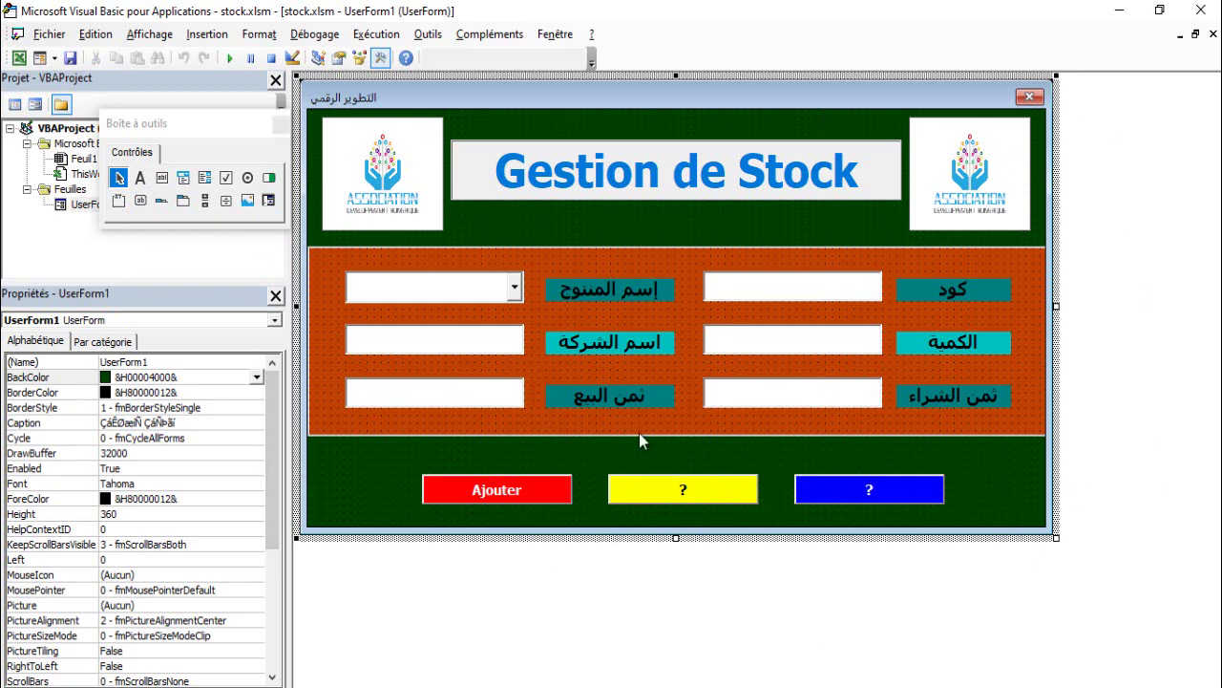
pyautogui.click(624, 215)
pyautogui.click(519, 492)
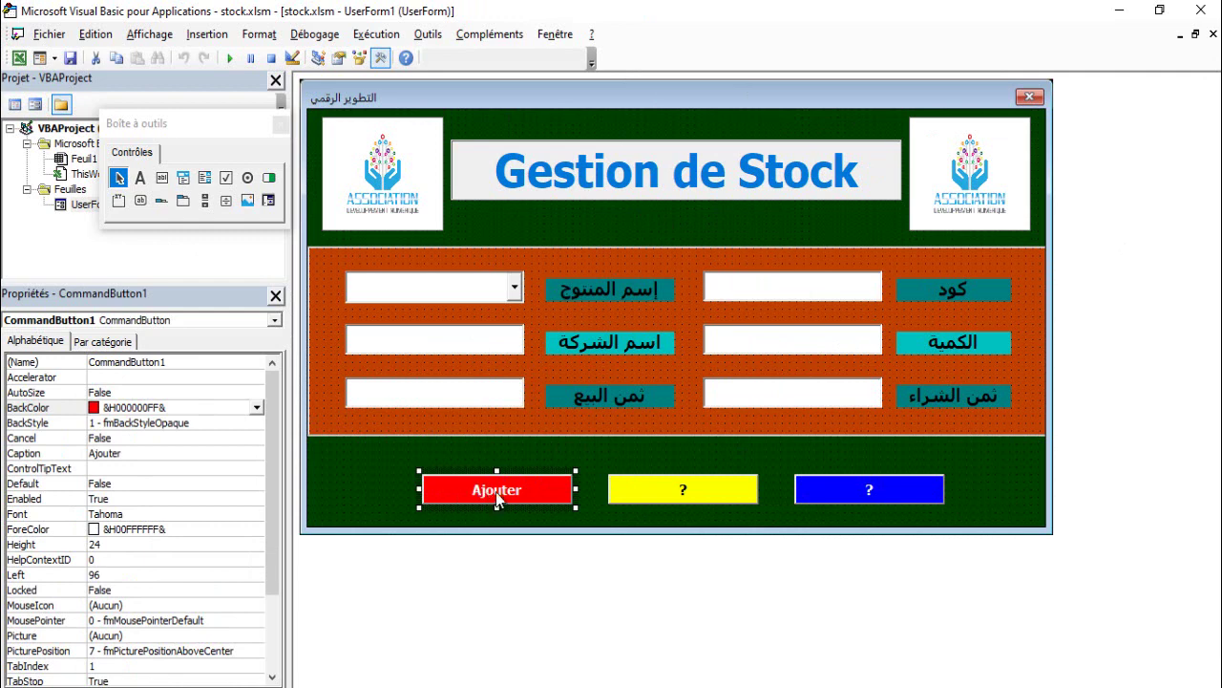
pyautogui.doubleClick(520, 494)
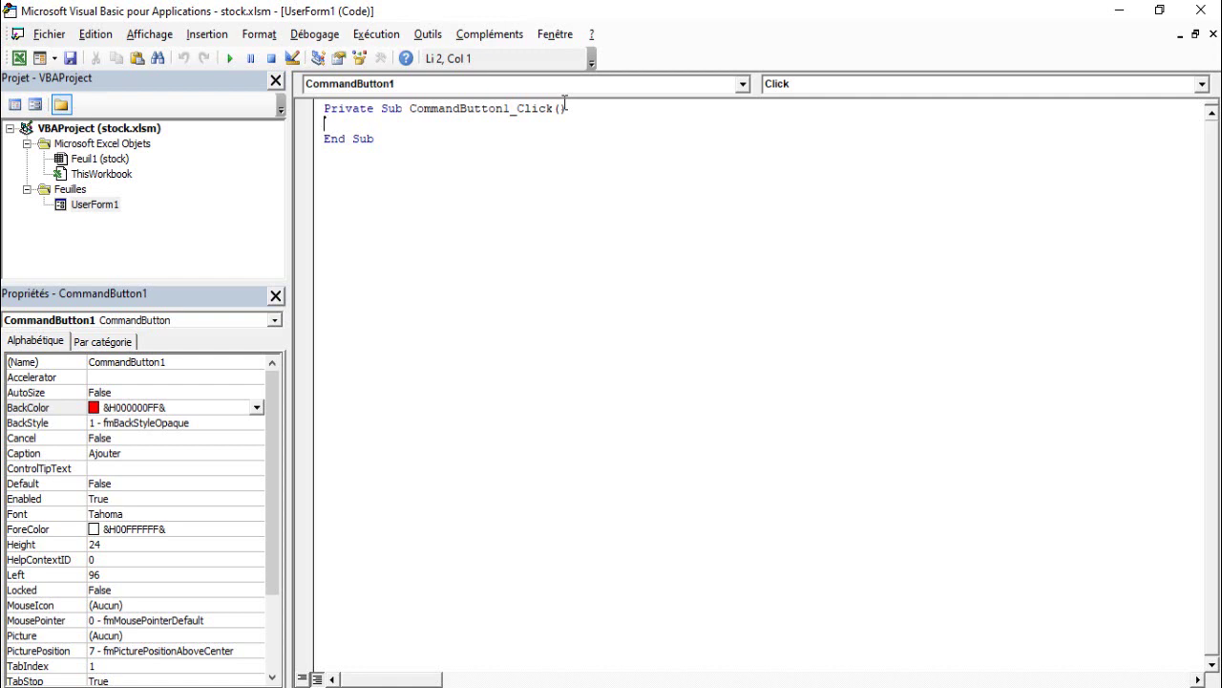
# Step: Paste the If/MsgBox/Cells record-saving code into CommandButton1_Click and run the form
pyautogui.write('If ComboBox1.Value = "" Then MsgBox "المرجو إدخال إسم المنتوج"  Else  Dim adn As Integer  If MsgBox("هل تريد إدخال البيانات", vbYesNo, "confirmation") = vbYes Then  Worksheets("stock").Select  adn = Sheets("stock").Range("A50").End(xlUp).Row + 1   Cells(adn, 1) = TextBox1.Value Cells(adn, 2) = ComboBox1.Value Cells(adn, 3) = TextBox2.Value Cells(adn, 4) = TextBox5.Value Cells(adn, 5) = TextBox3.Value Cells(adn, 6) = TextBox4.Value  Unload UserForm1 UserForm1.Show  Else  End If End If')
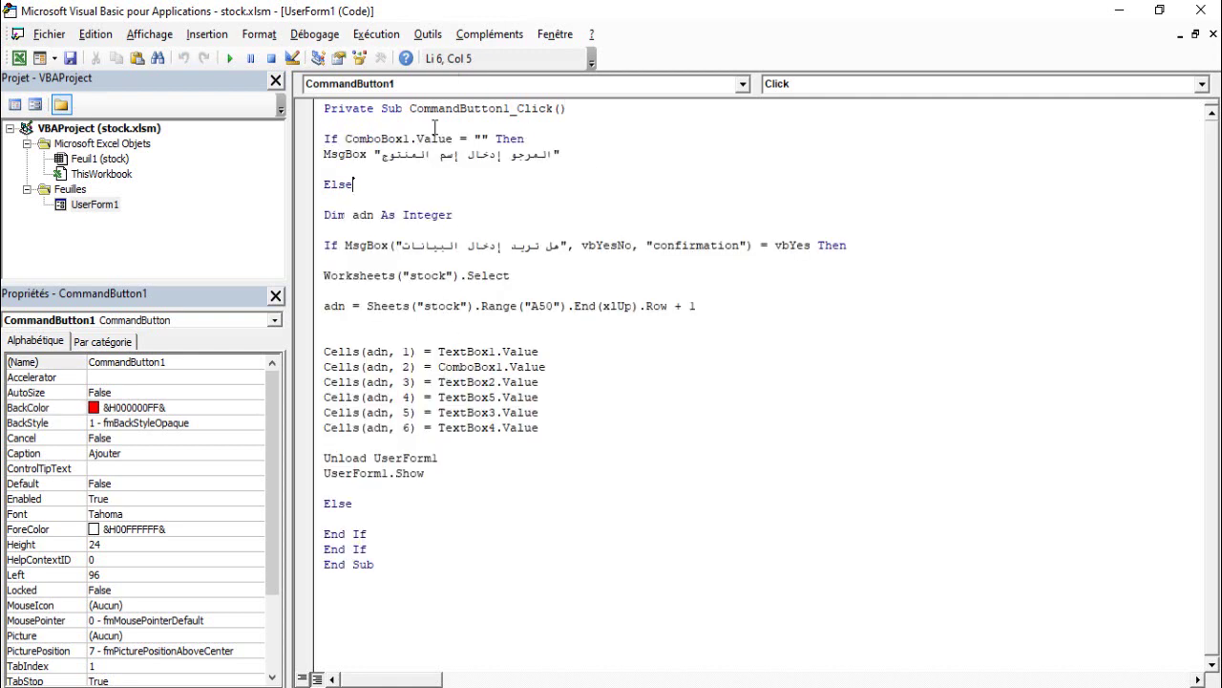
pyautogui.click(232, 63)
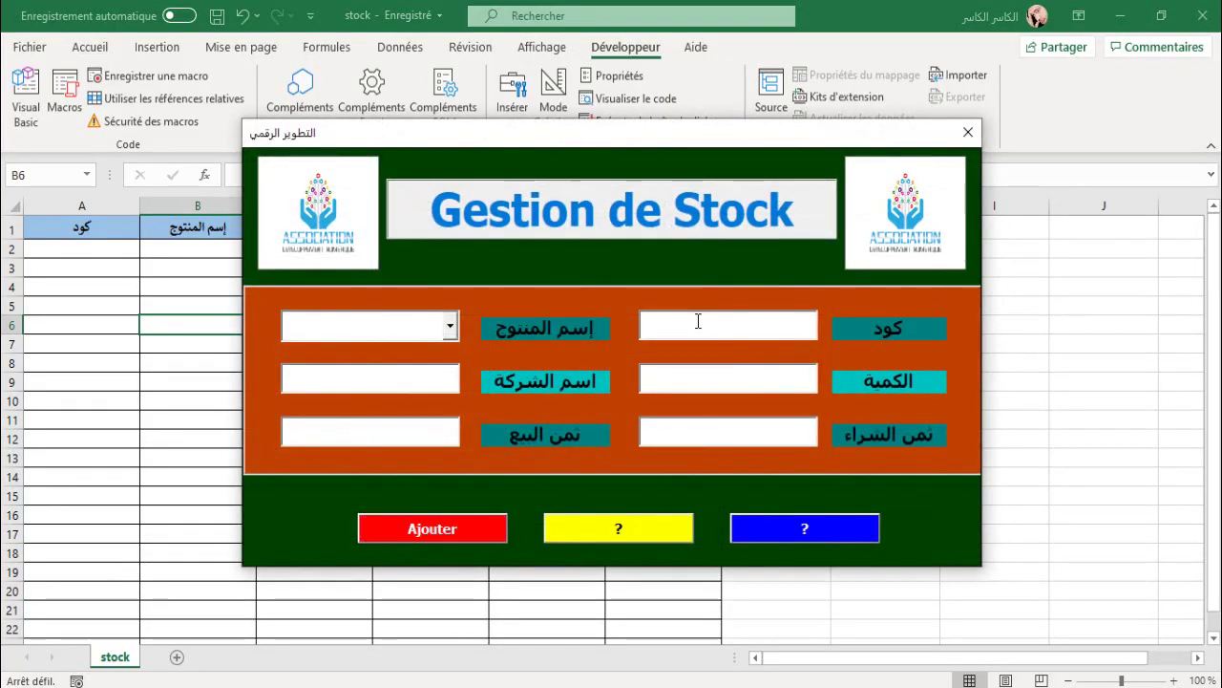
# Step: Enter 1, 2, 3, 45 and 6 in the form fields, then add the record with Ajouter and Oui
pyautogui.click(698, 321)
pyautogui.write('1')
pyautogui.click(416, 323)
pyautogui.write('2')
pyautogui.click(676, 372)
pyautogui.write('3')
pyautogui.click(445, 380)
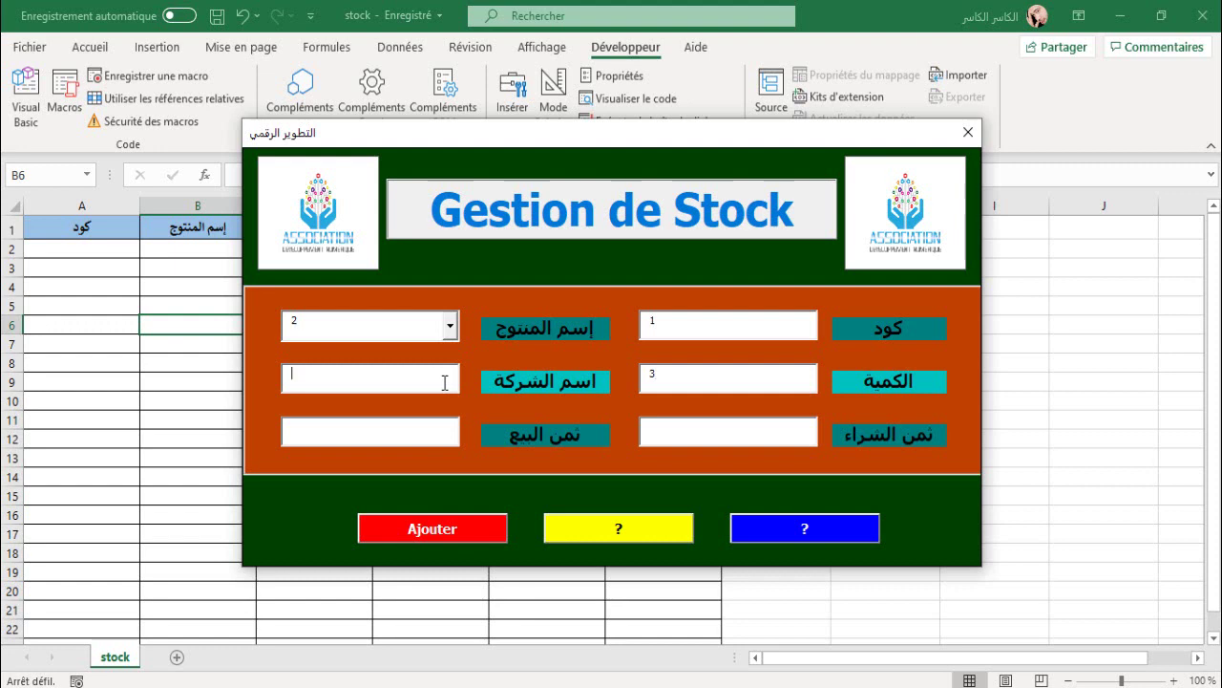
pyautogui.write('4')
pyautogui.write('5')
pyautogui.click(449, 430)
pyautogui.write('6')
pyautogui.click(411, 537)
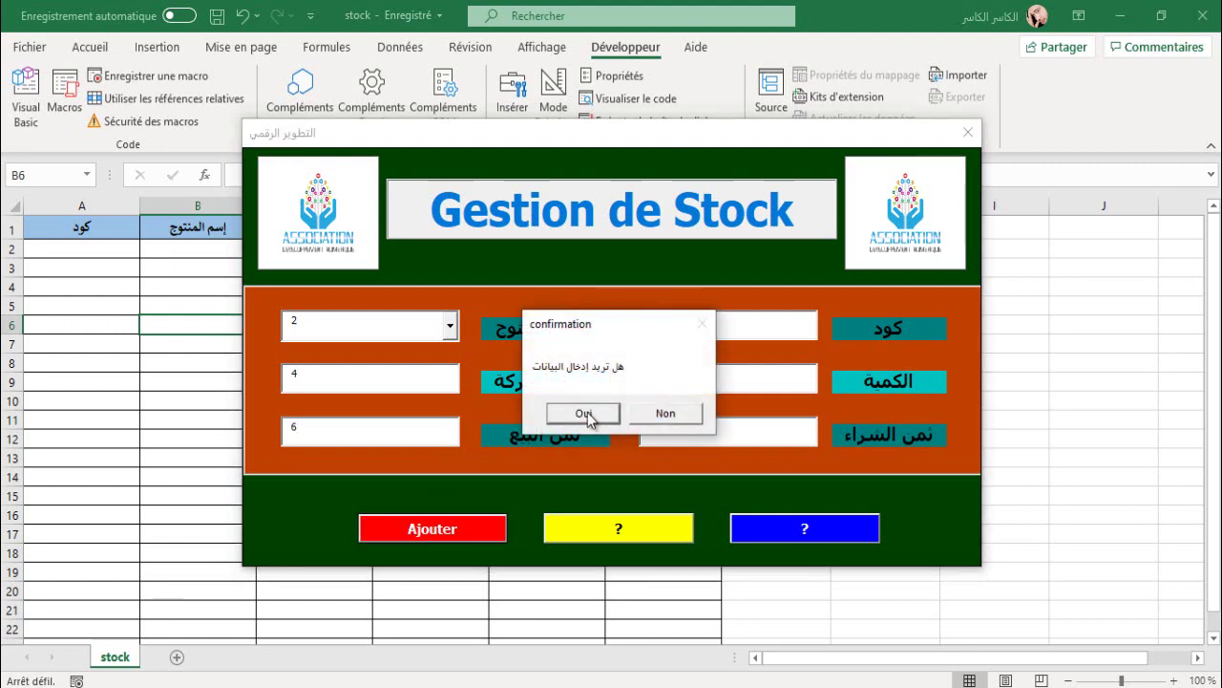
pyautogui.click(587, 412)
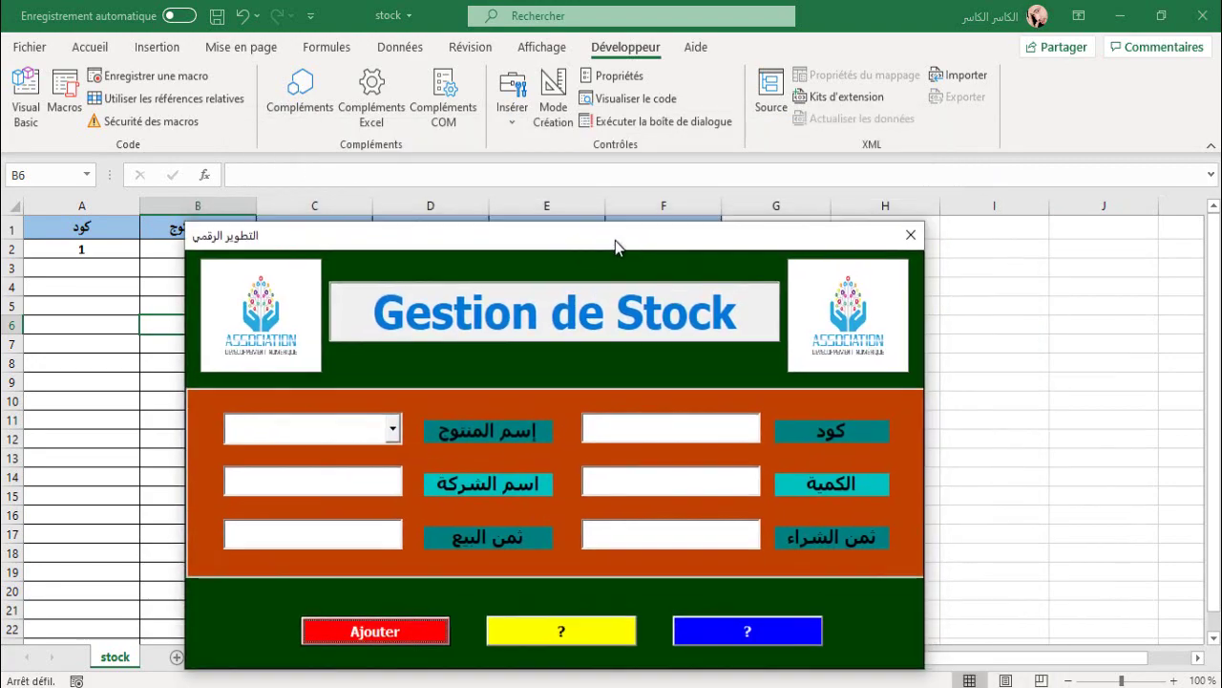
# Step: Check the new record in row 2 of the sheet, then go back to the VBA editor
pyautogui.hotkey('alt', 'F11')
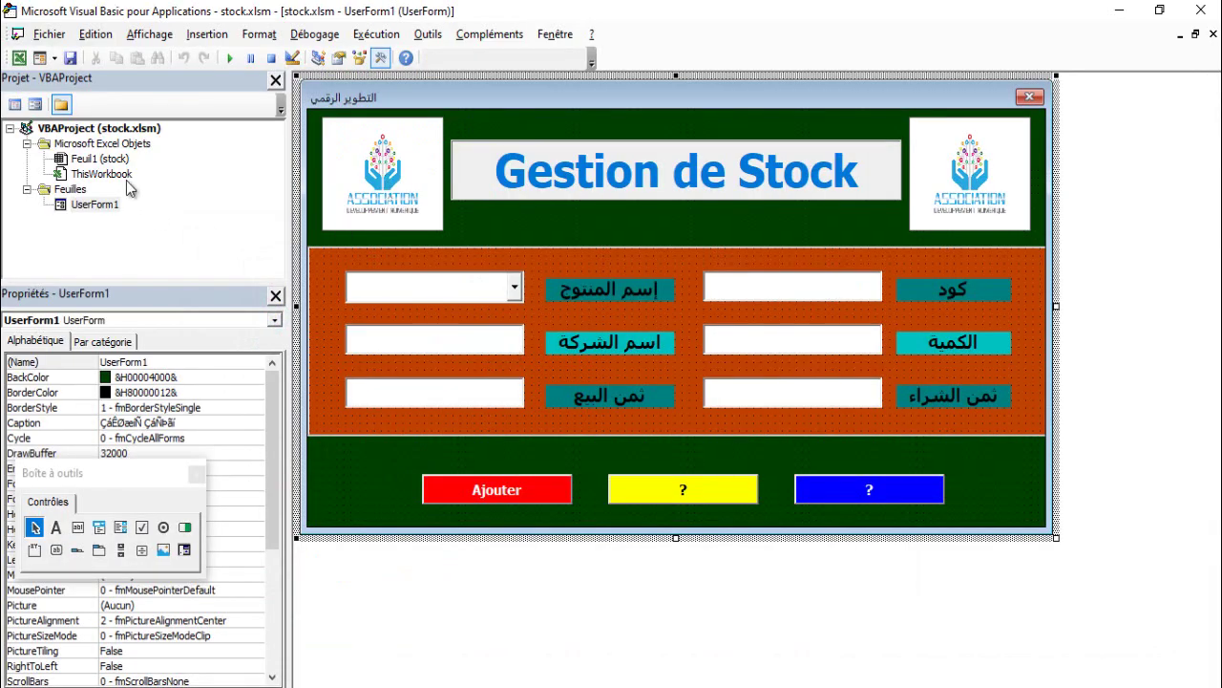
pyautogui.click(18, 58)
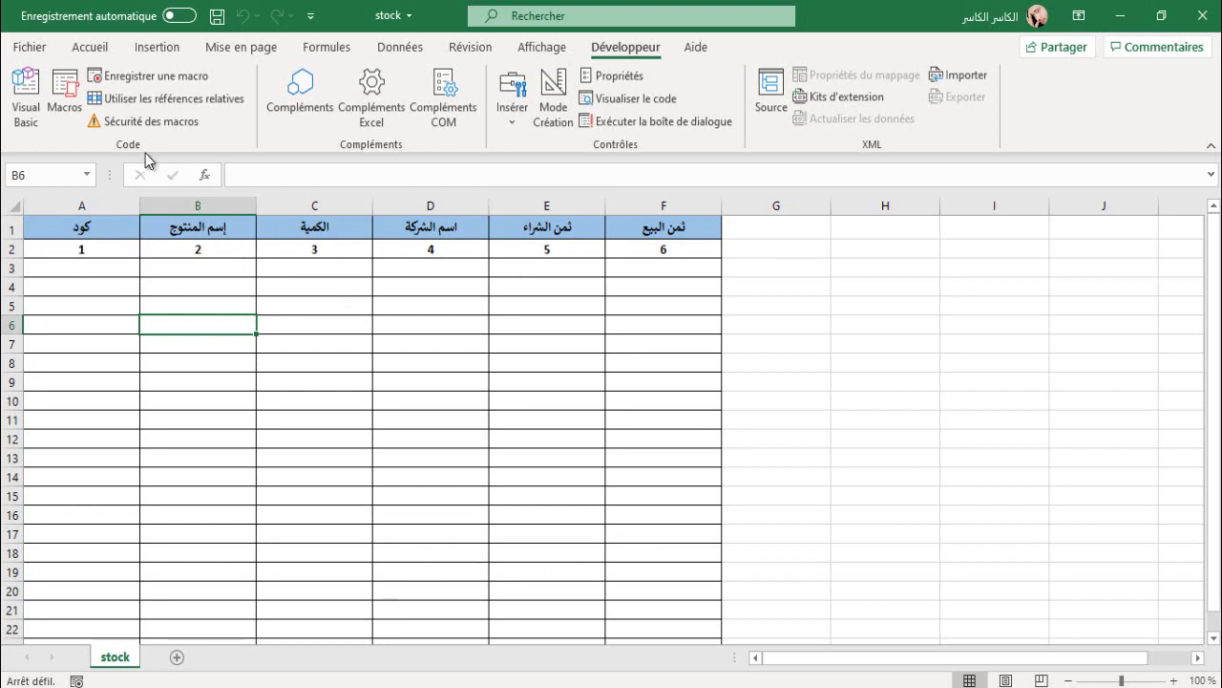
pyautogui.click(40, 96)
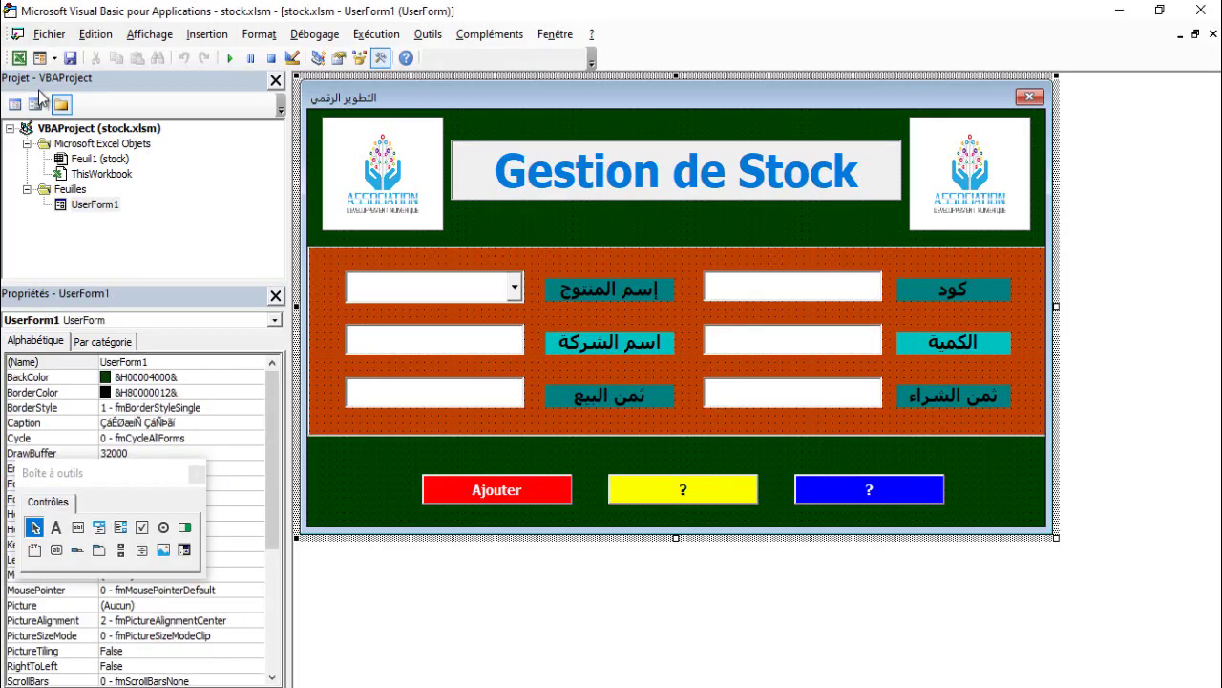
# Step: Review the If ComboBox1 empty-check line in the Ajouter code, then reopen the UserForm1 design
pyautogui.doubleClick(495, 489)
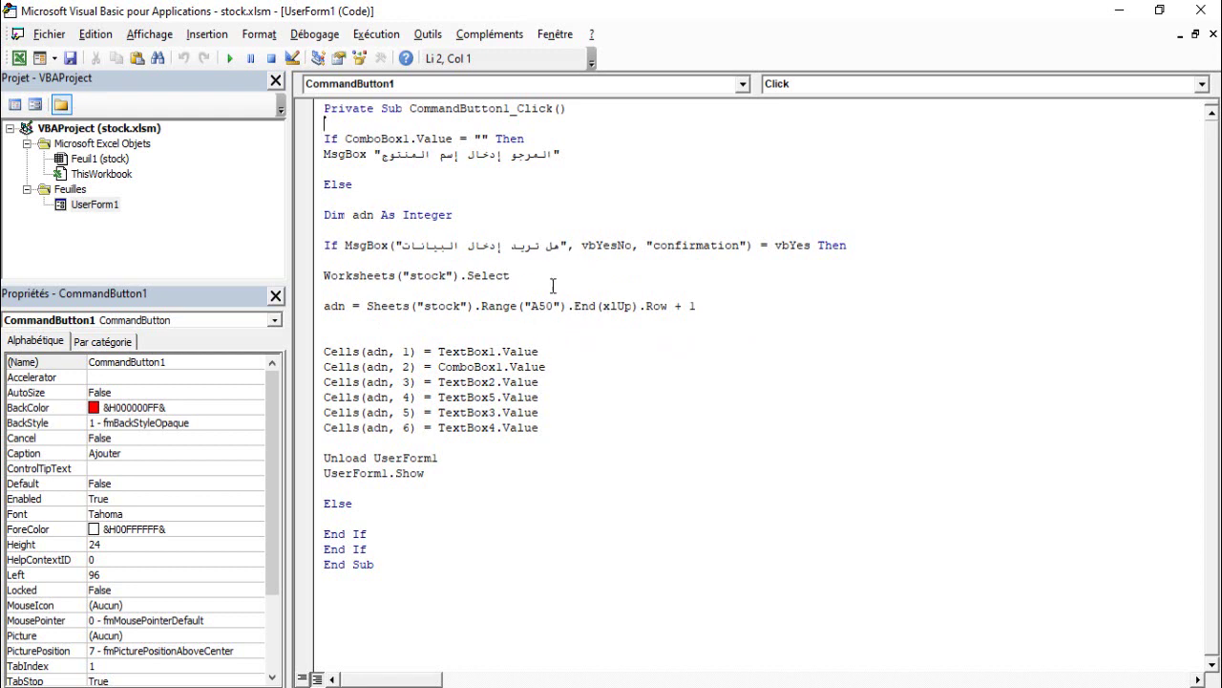
pyautogui.click(384, 182)
pyautogui.moveTo(326, 138); pyautogui.dragTo(554, 138)
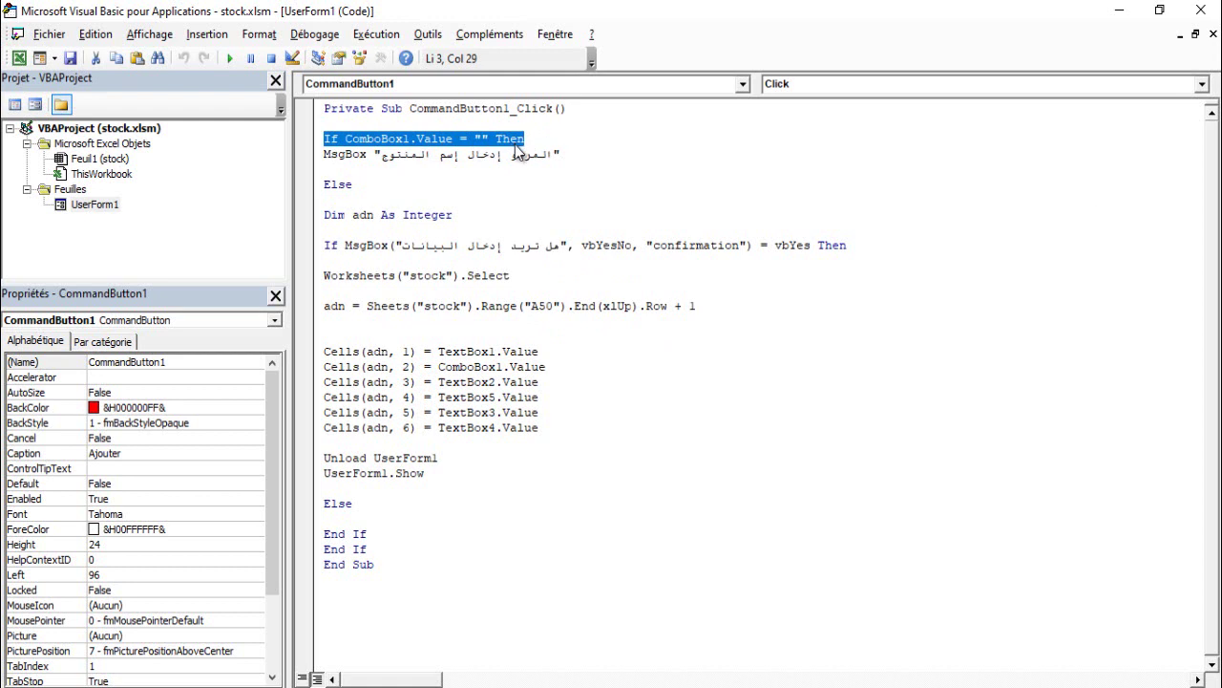
pyautogui.click(525, 141)
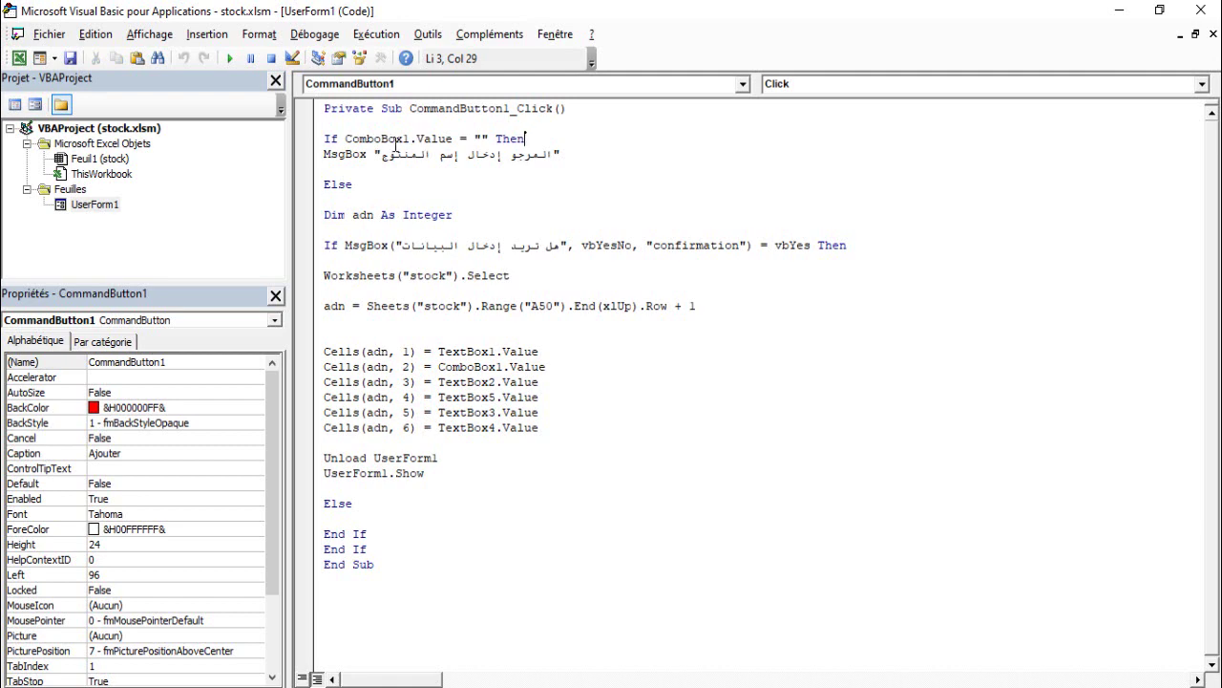
pyautogui.doubleClick(387, 140)
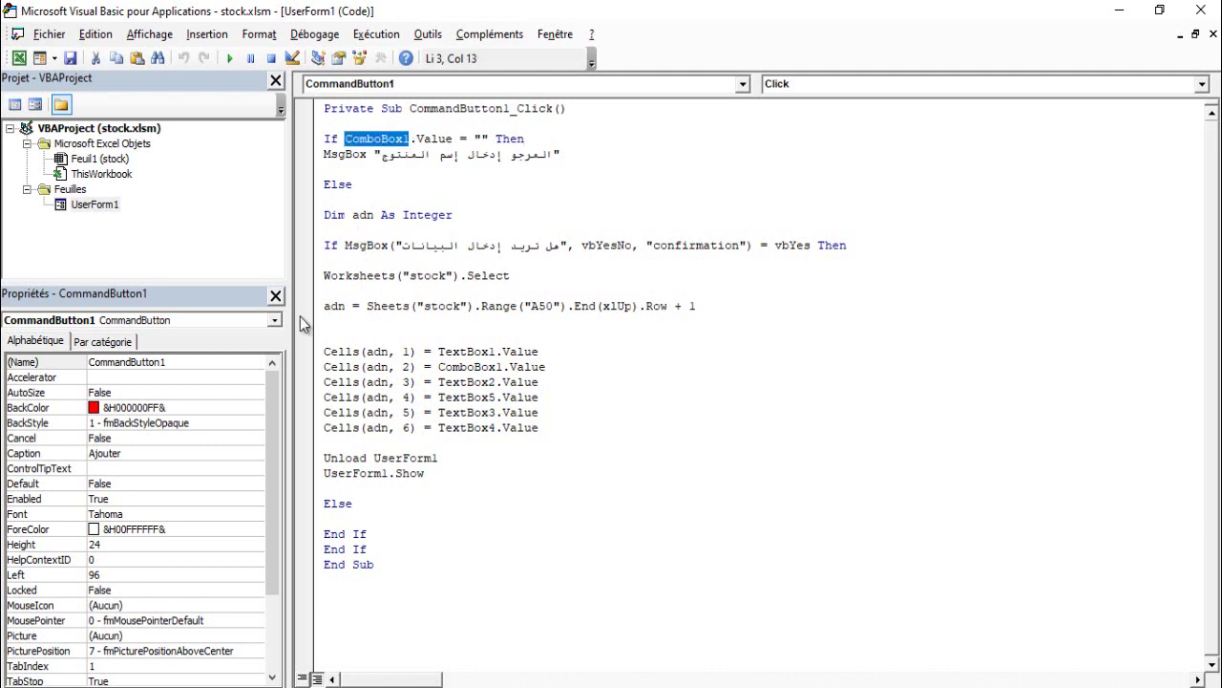
pyautogui.doubleClick(102, 204)
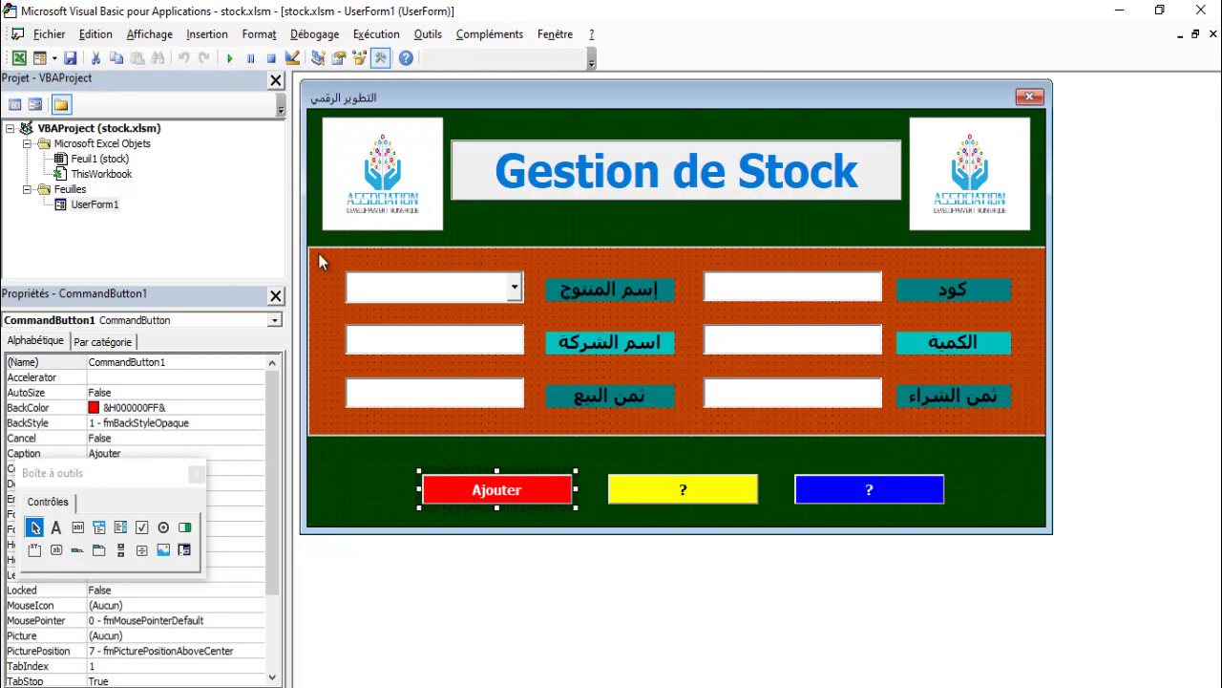
# Step: Confirm the product-name dropdown is named ComboBox1, then open the CommandButton1_Click code
pyautogui.click(475, 293)
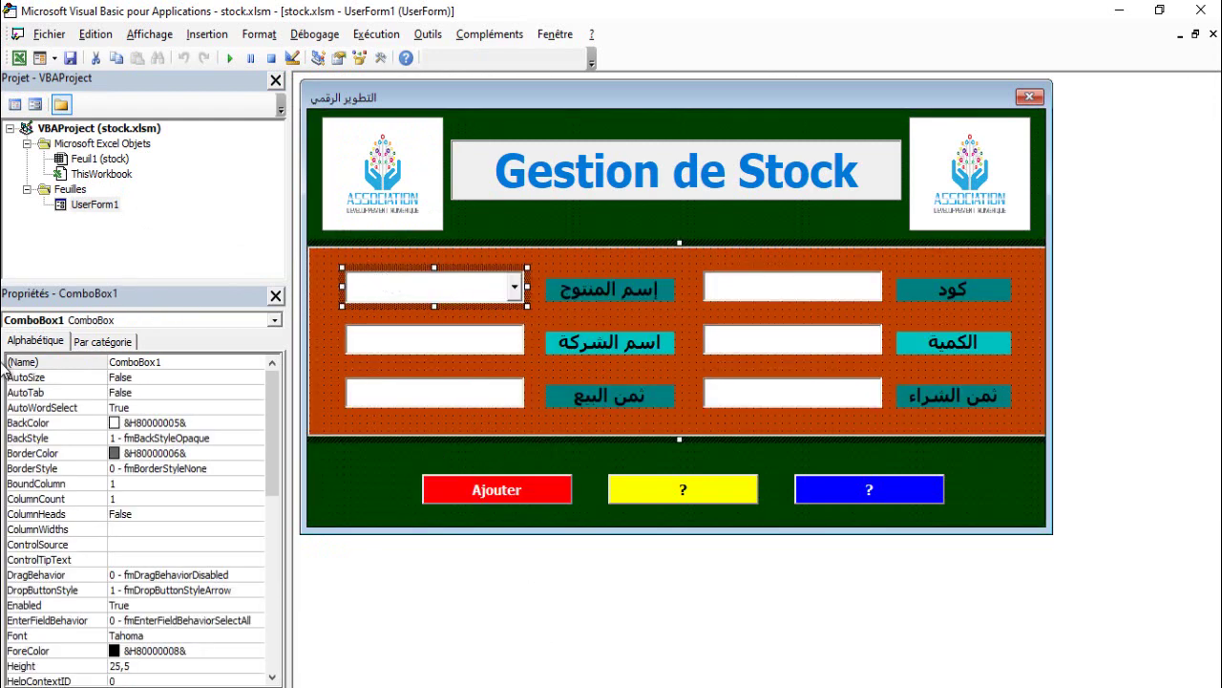
pyautogui.doubleClick(129, 362)
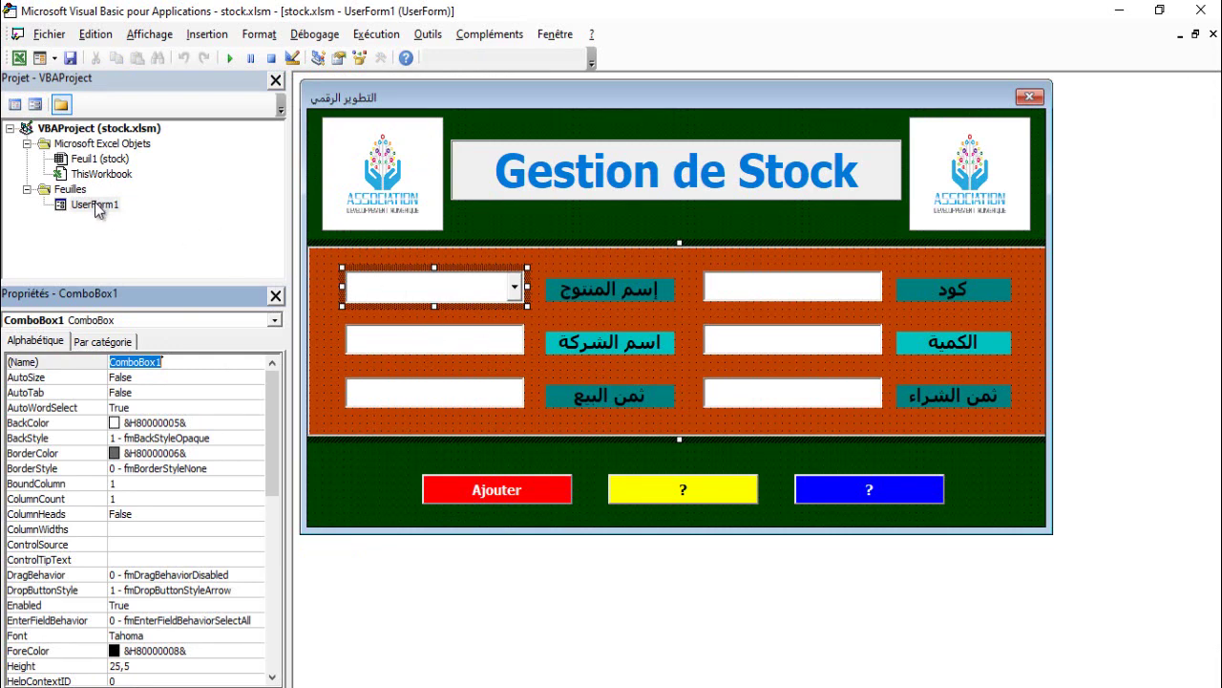
pyautogui.doubleClick(430, 489)
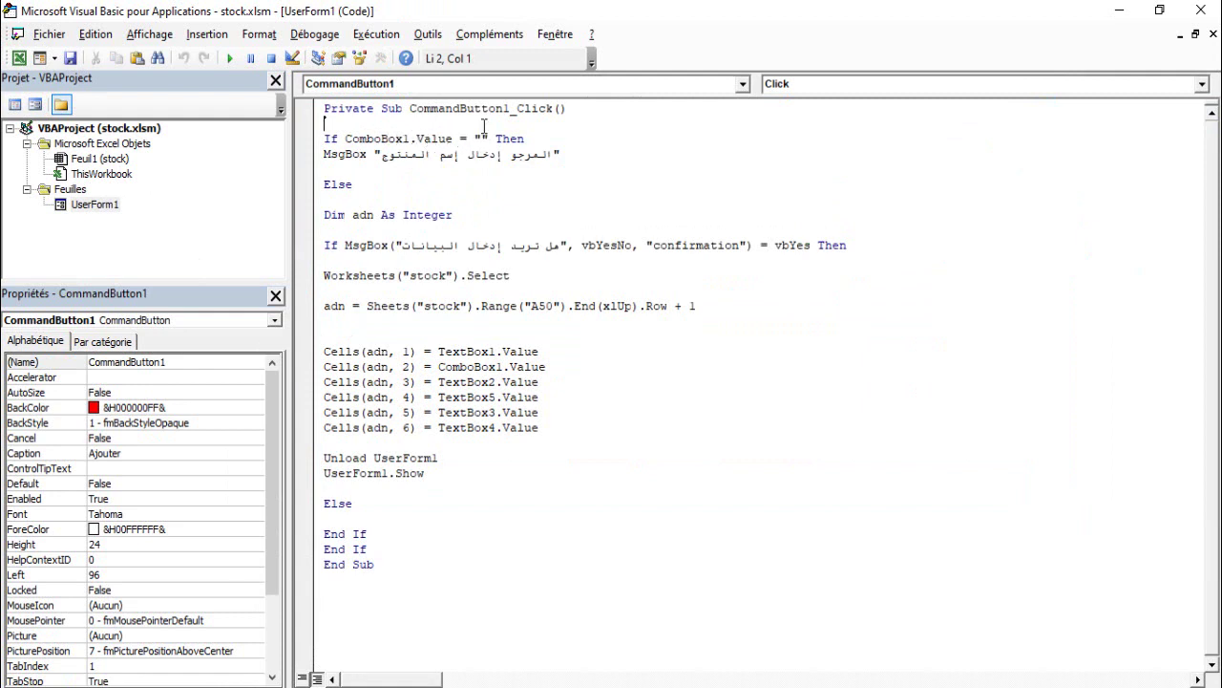
pyautogui.moveTo(476, 137); pyautogui.dragTo(489, 136)
pyautogui.click(488, 136)
pyautogui.moveTo(562, 154); pyautogui.dragTo(392, 156)
pyautogui.moveTo(355, 187)
pyautogui.mouseDown()
pyautogui.moveTo(310, 119)
pyautogui.moveTo(374, 190)
pyautogui.mouseUp()
pyautogui.moveTo(325, 139)
pyautogui.mouseDown()
pyautogui.moveTo(594, 160)
pyautogui.moveTo(564, 166)
pyautogui.mouseUp()
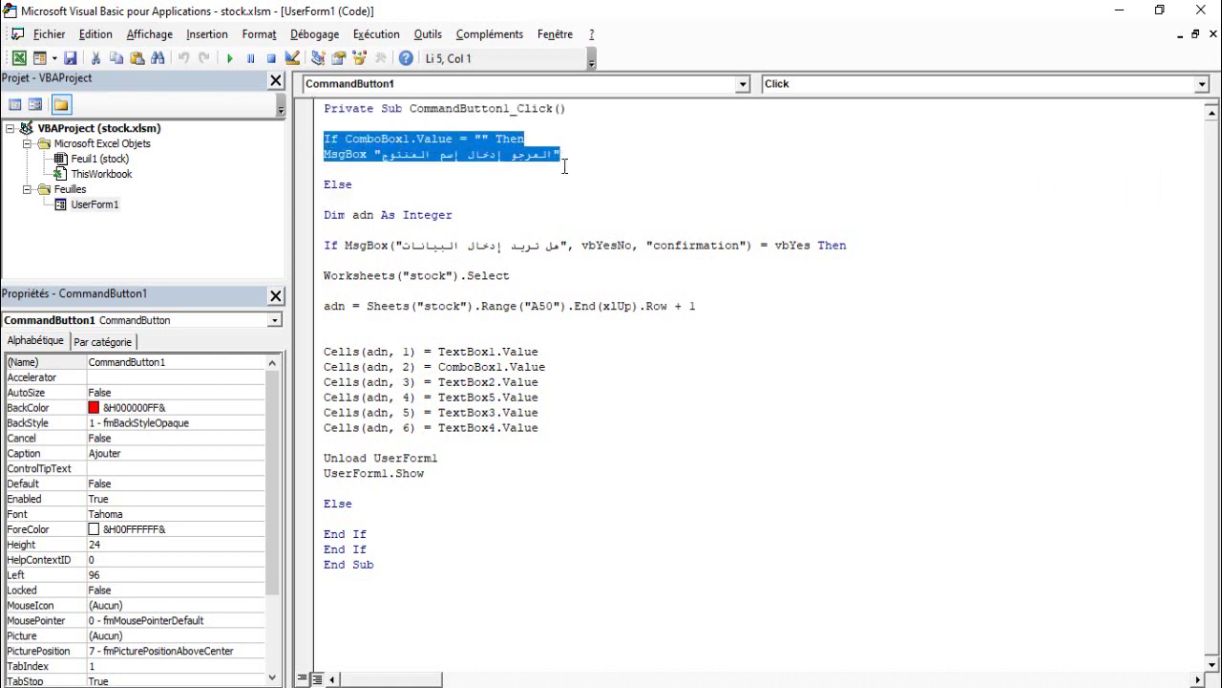
pyautogui.click(229, 60)
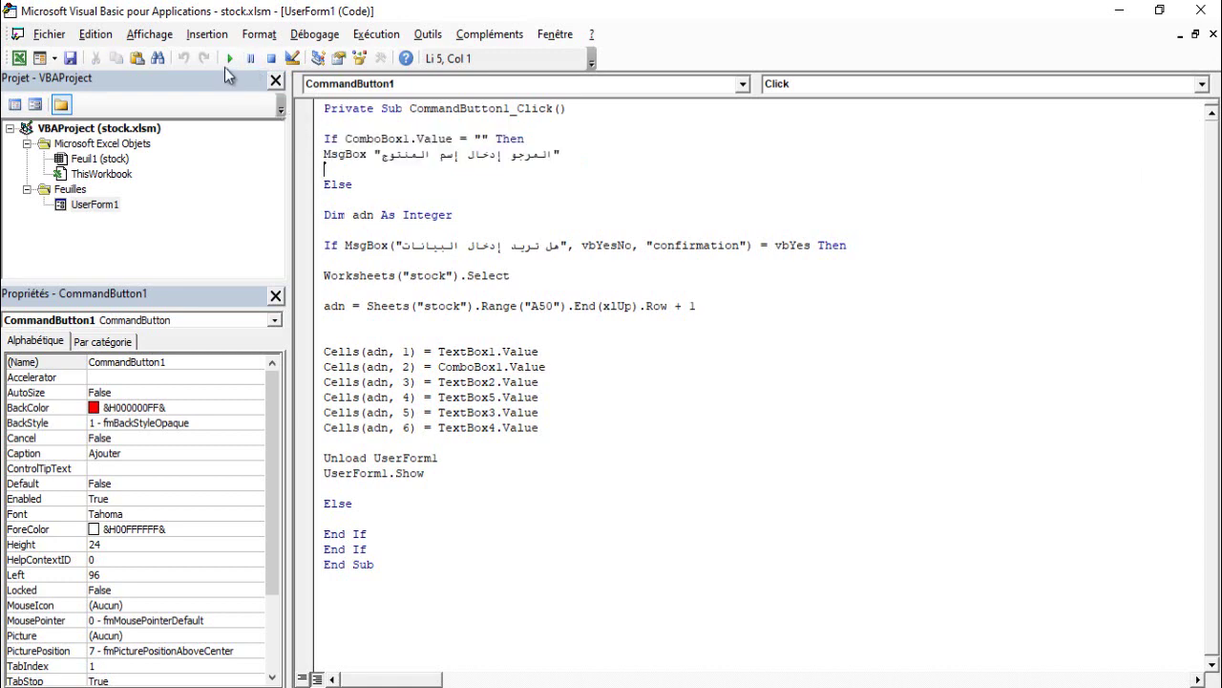
# Step: Run the form and fill code, quantity, company and price (2, 82, 28), leaving product name blank
pyautogui.click(229, 61)
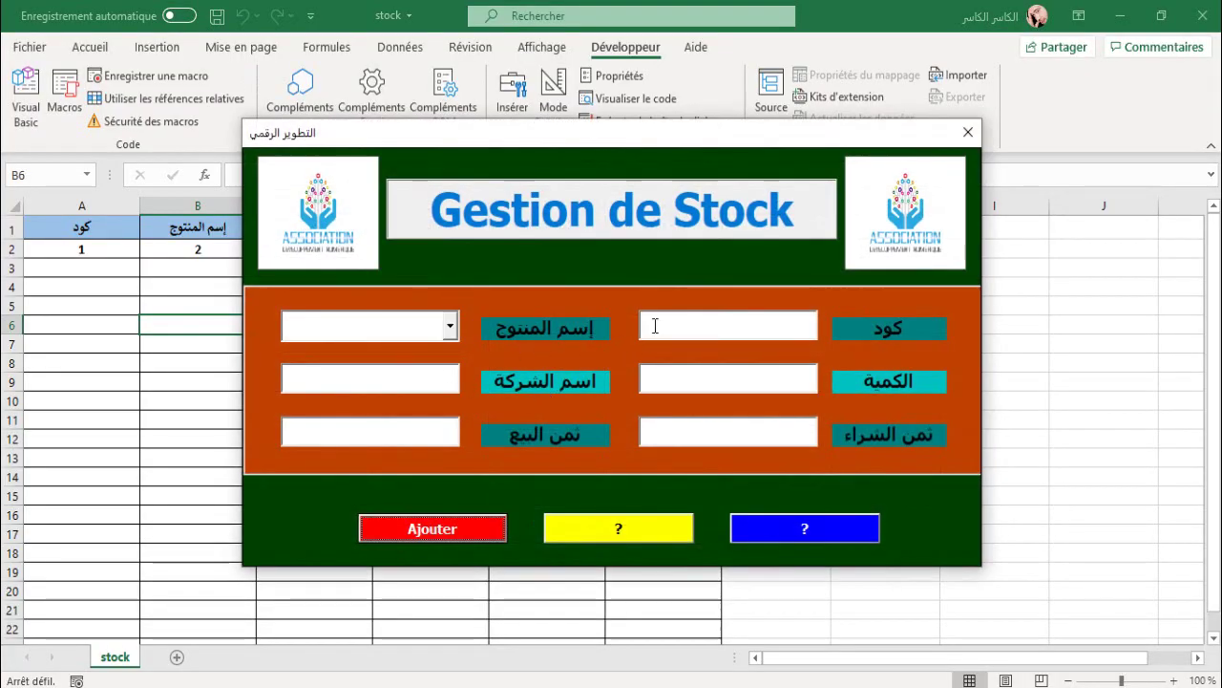
pyautogui.write('2')
pyautogui.click(677, 374)
pyautogui.write('82')
pyautogui.click(682, 430)
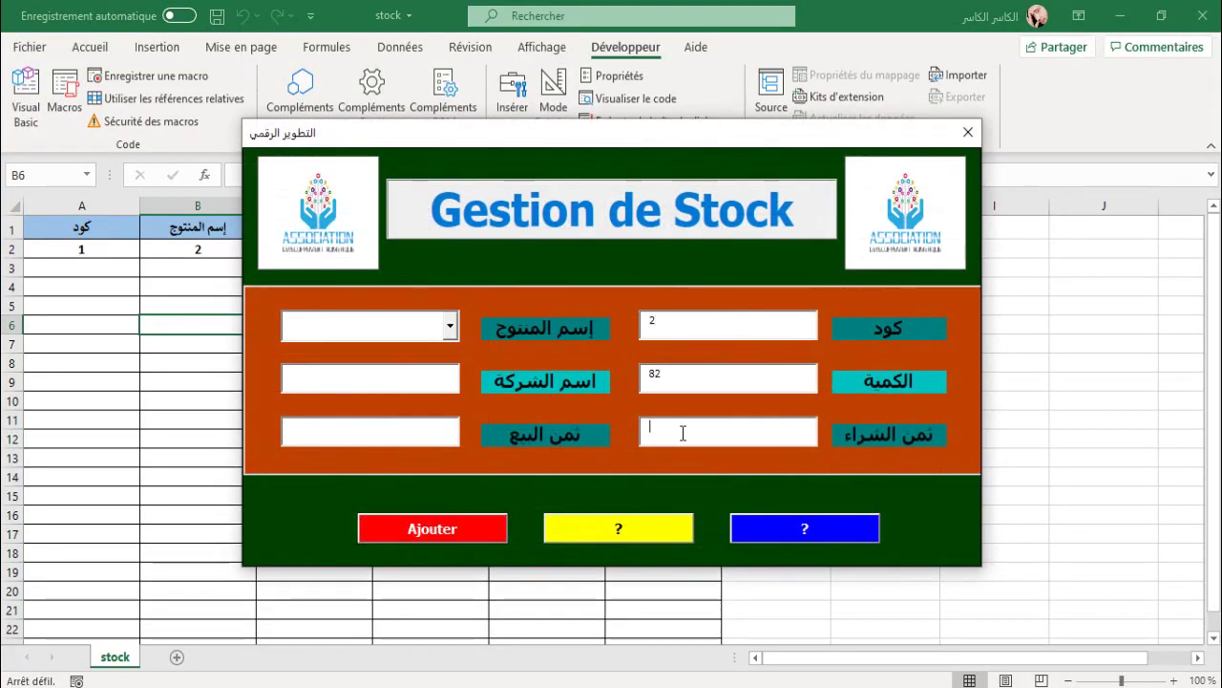
pyautogui.write('82')
pyautogui.click(388, 372)
pyautogui.write('28')
pyautogui.click(415, 434)
pyautogui.write('28')
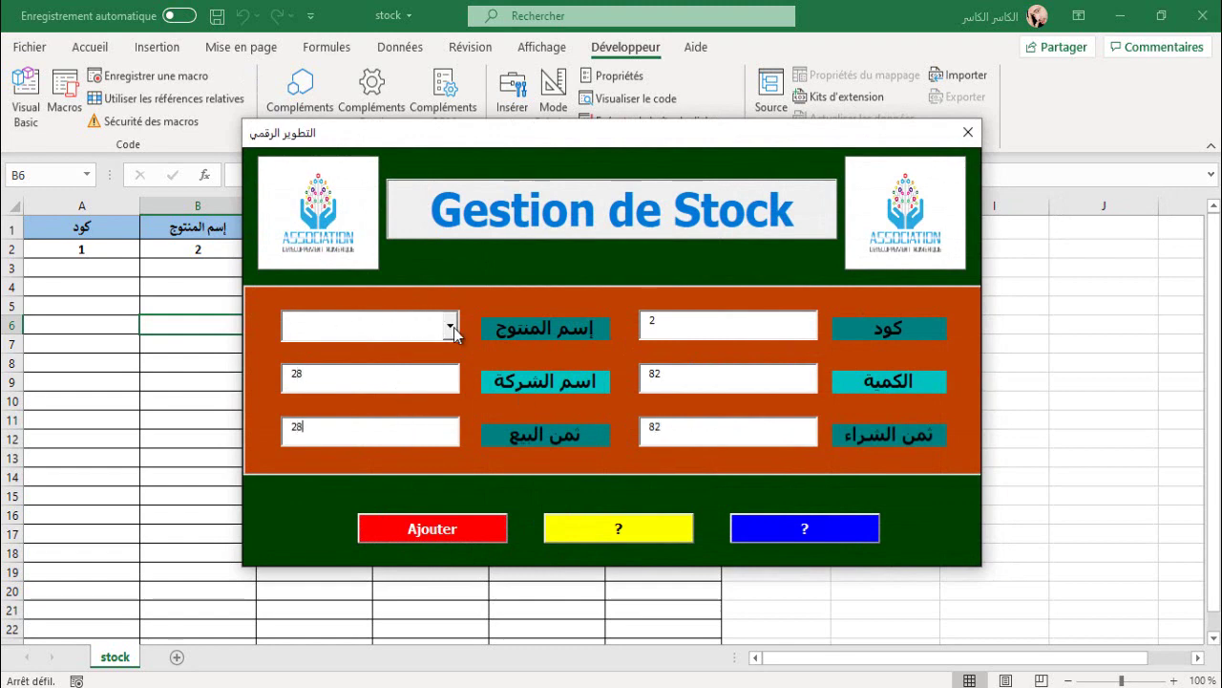
# Step: Submit with Ajouter, dismiss the missing-product-name warning, and close the form
pyautogui.click(433, 535)
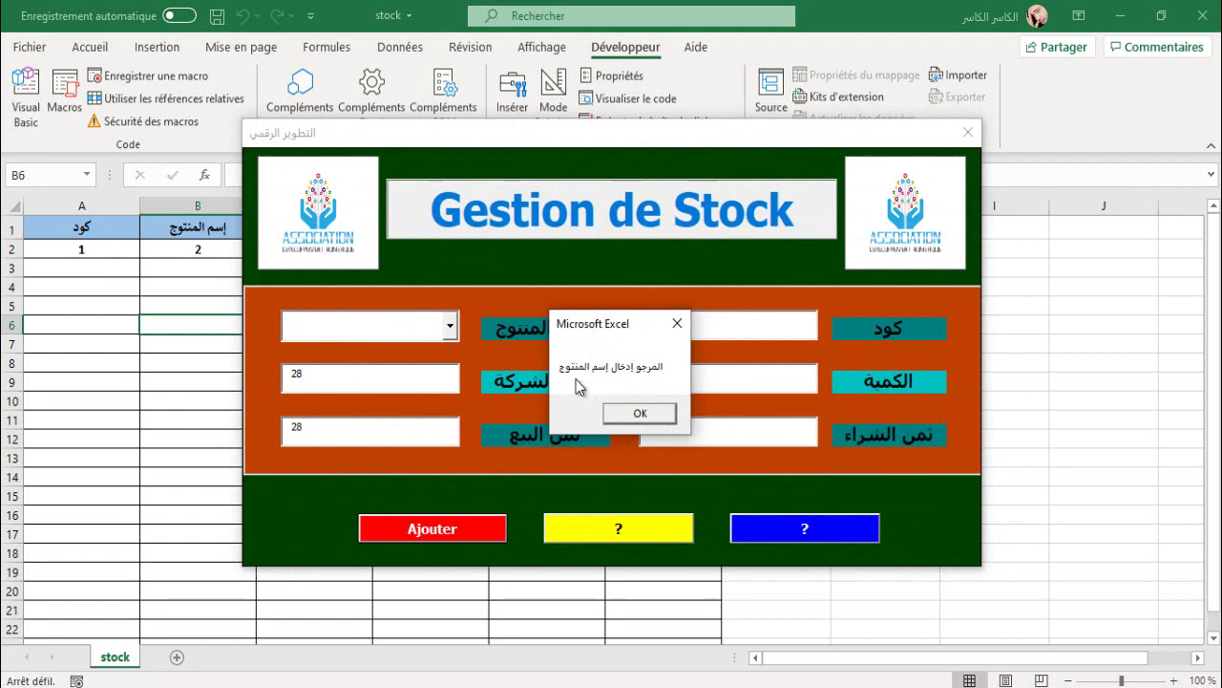
pyautogui.click(637, 413)
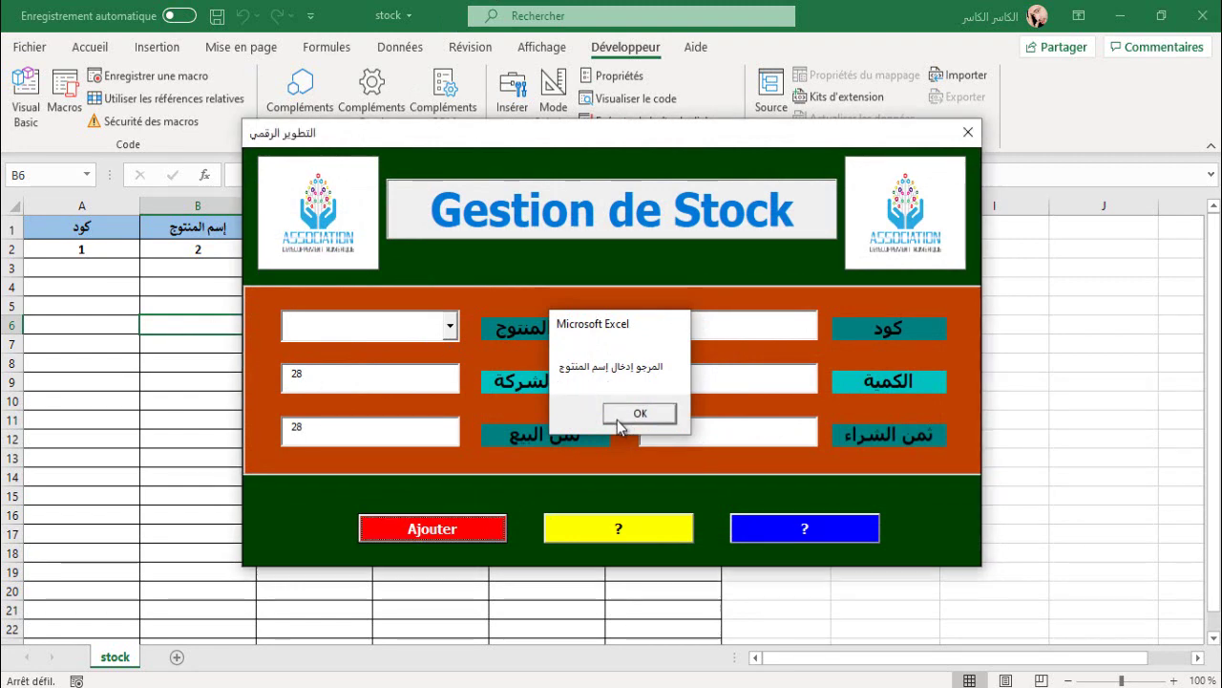
pyautogui.click(968, 133)
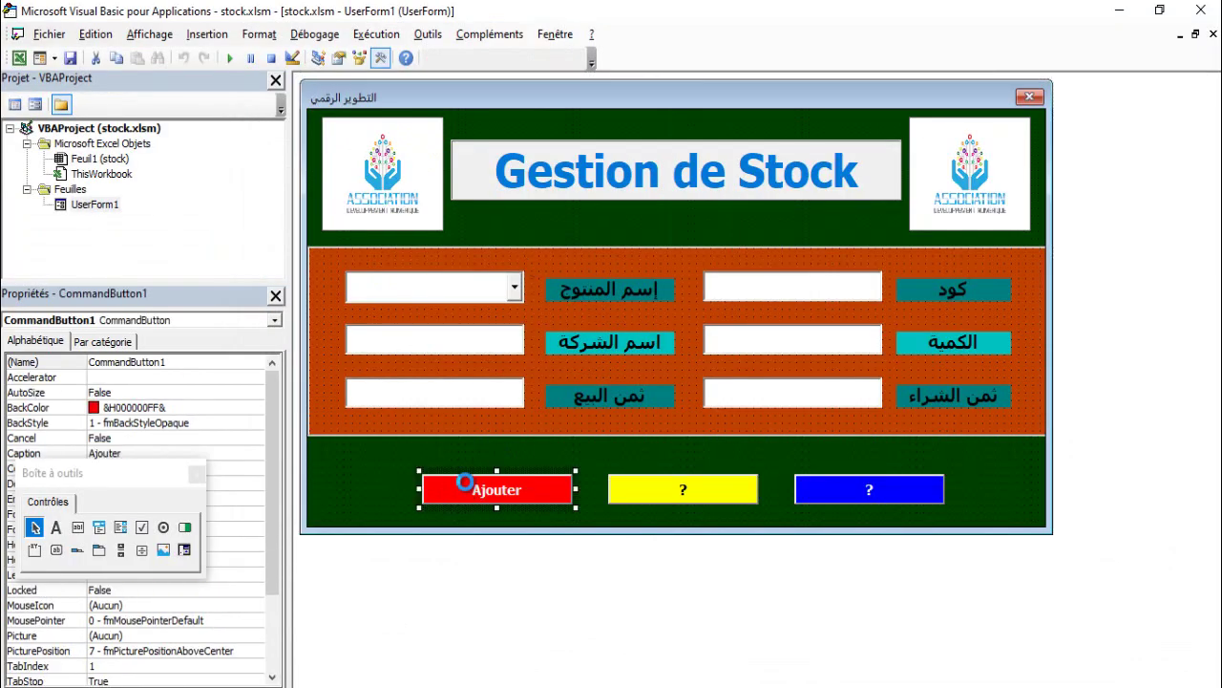
# Step: Open the Ajouter code and look over the If empty test and its Arabic warning message
pyautogui.doubleClick(477, 489)
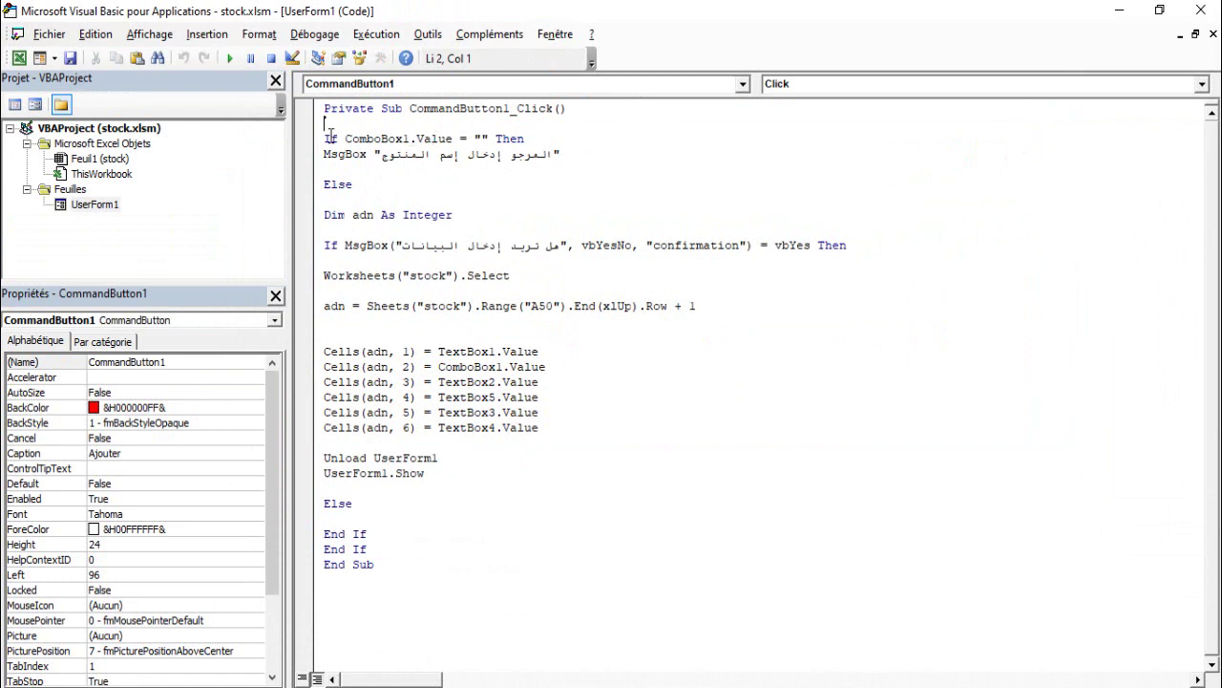
pyautogui.moveTo(325, 138); pyautogui.dragTo(417, 139)
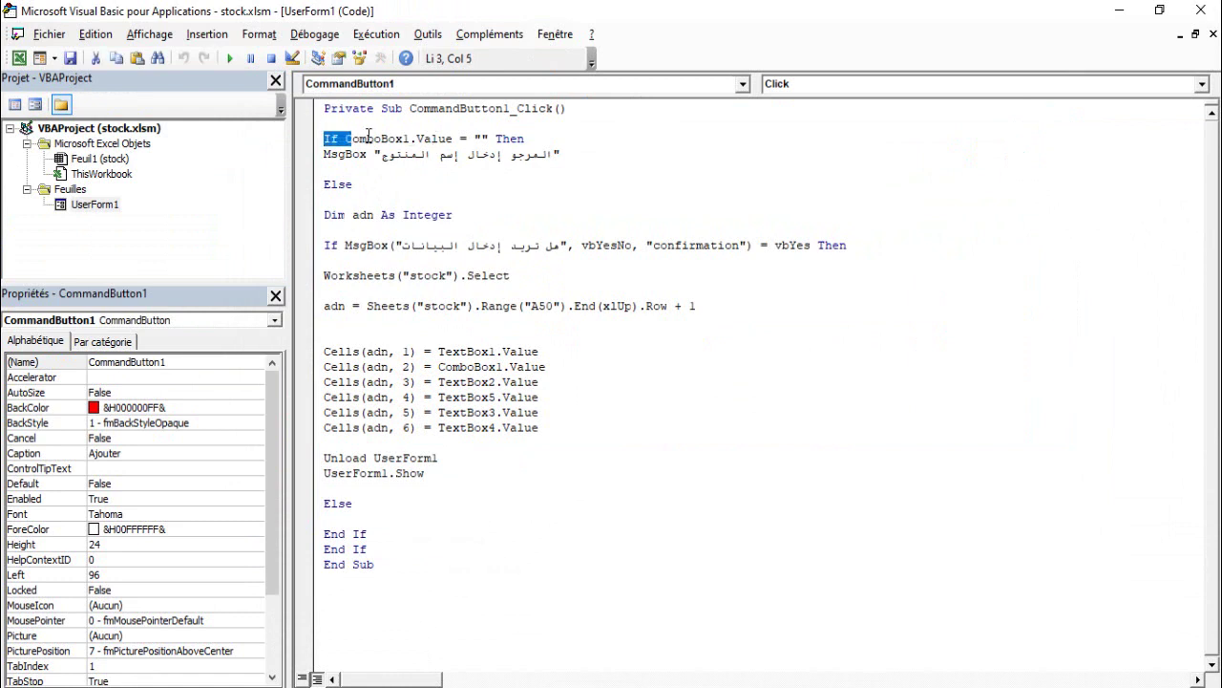
pyautogui.click(404, 138)
pyautogui.click(432, 139)
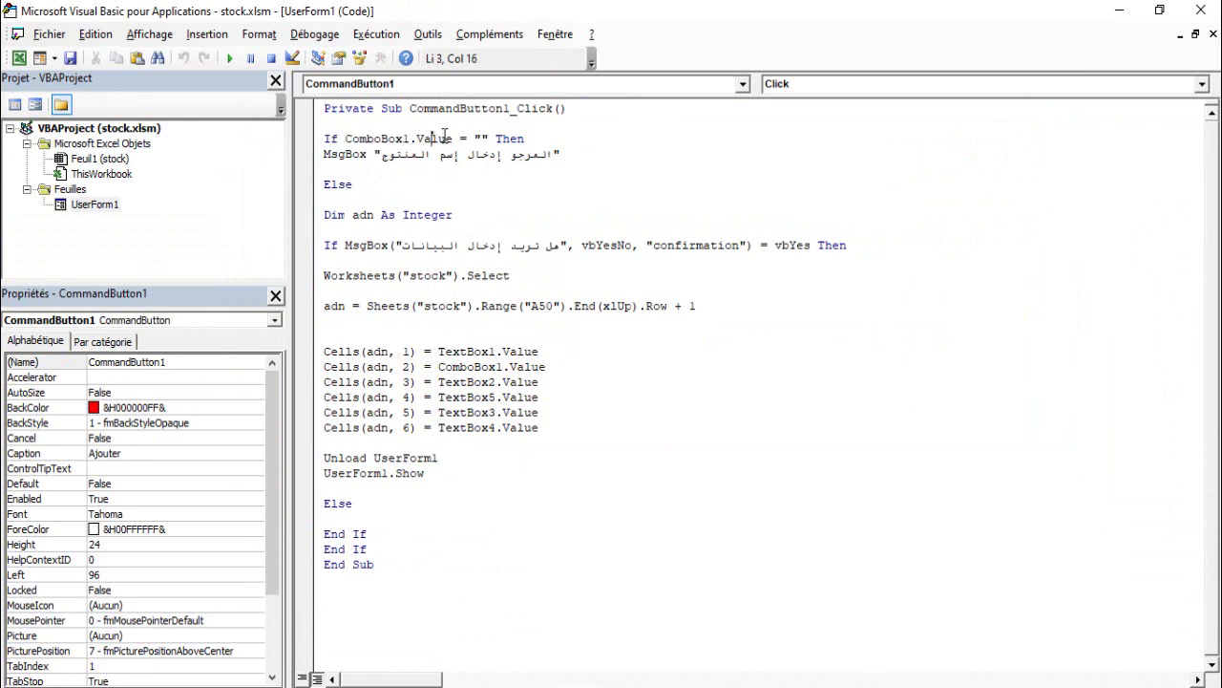
pyautogui.doubleClick(483, 138)
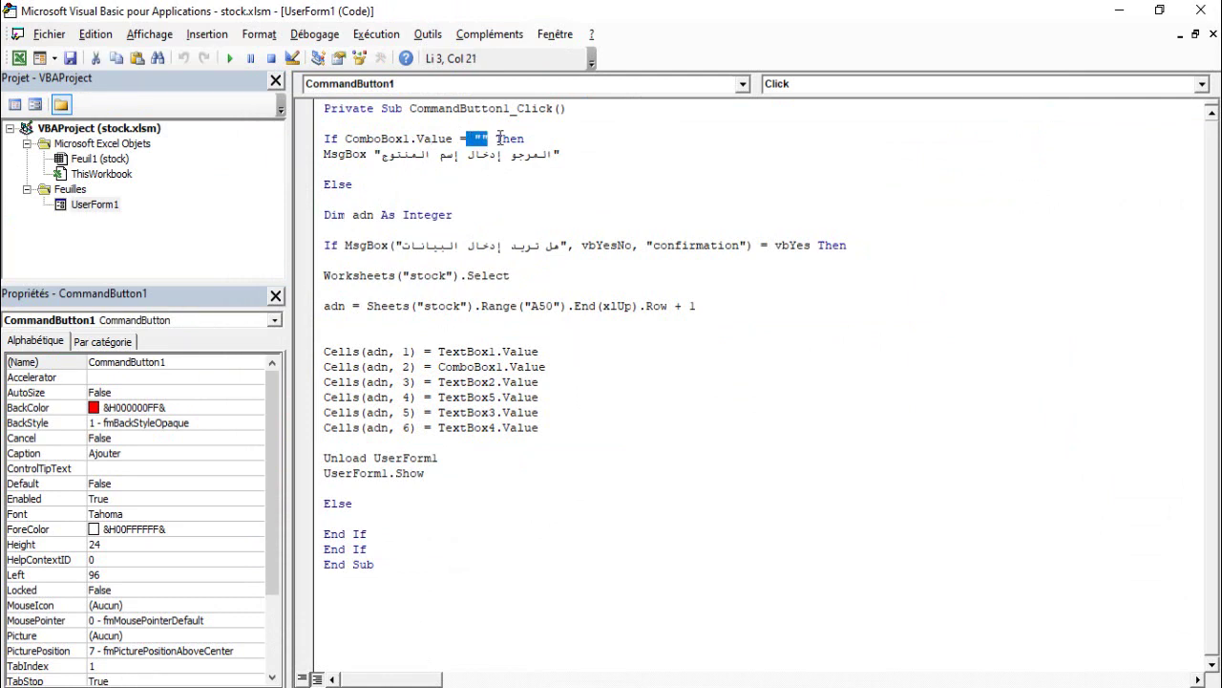
pyautogui.doubleClick(517, 138)
pyautogui.doubleClick(336, 154)
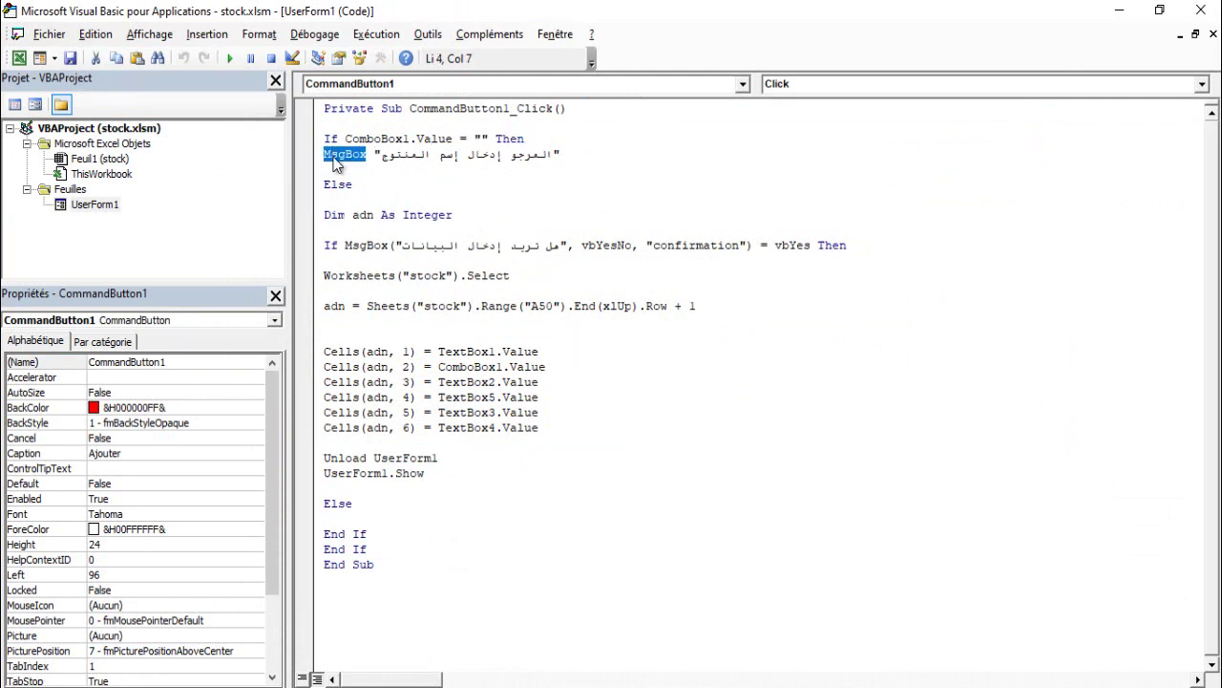
pyautogui.moveTo(373, 155); pyautogui.dragTo(561, 155)
pyautogui.click(373, 155)
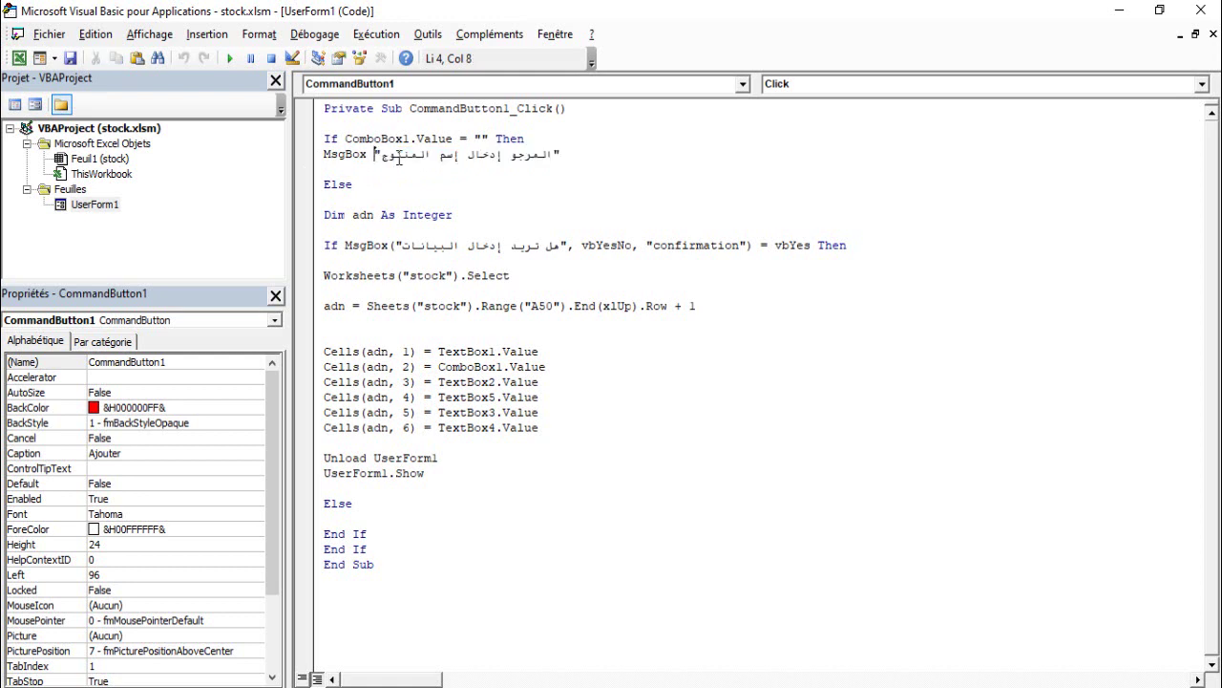
pyautogui.moveTo(373, 155); pyautogui.dragTo(615, 171)
pyautogui.click(589, 162)
# Step: Replace ComboBox1 in the If test with TextBox1
pyautogui.doubleClick(382, 139)
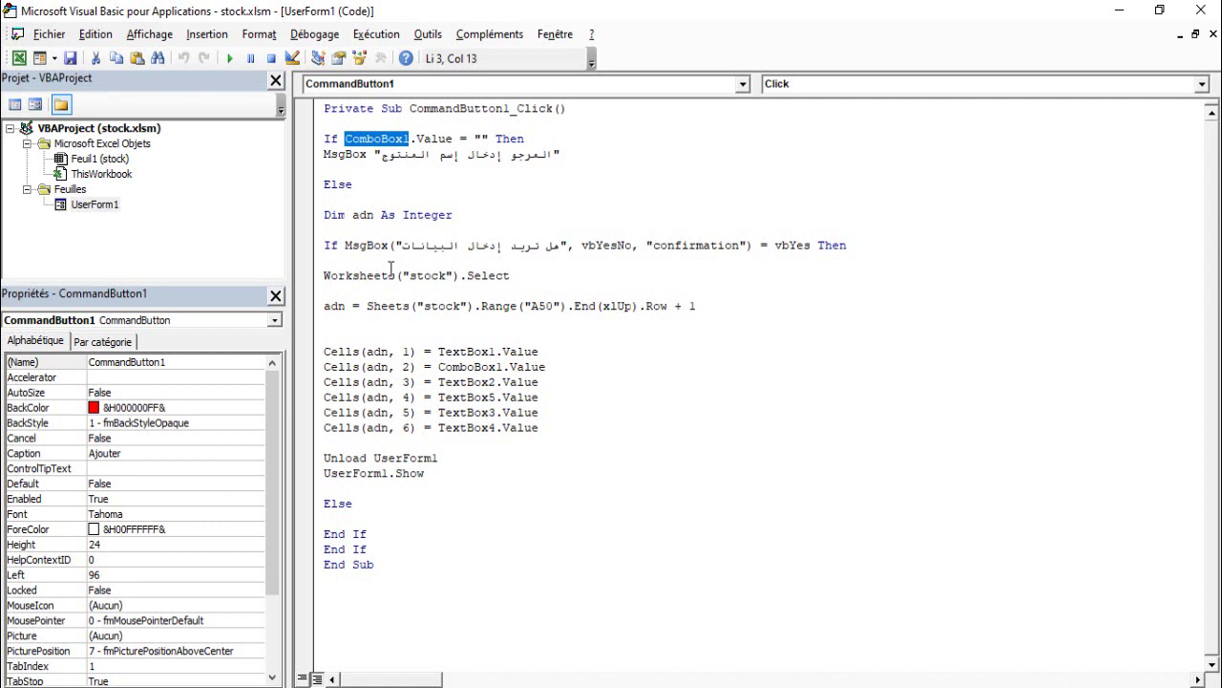
pyautogui.write('te')
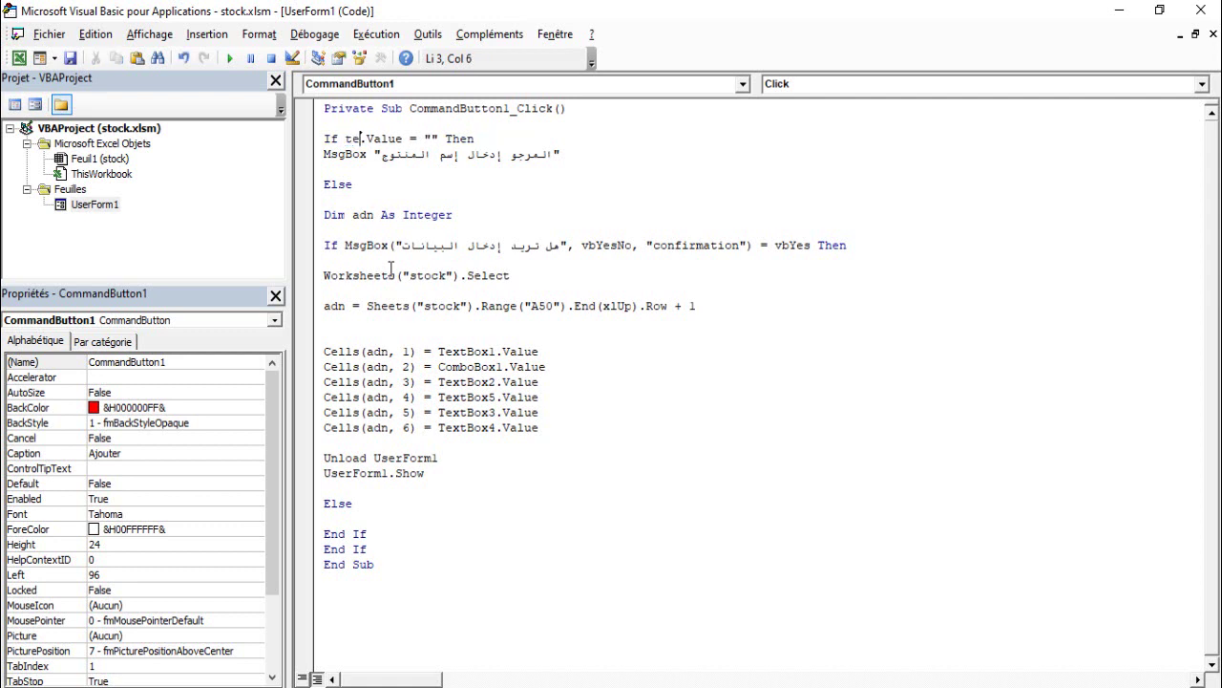
pyautogui.write('xt.Value')
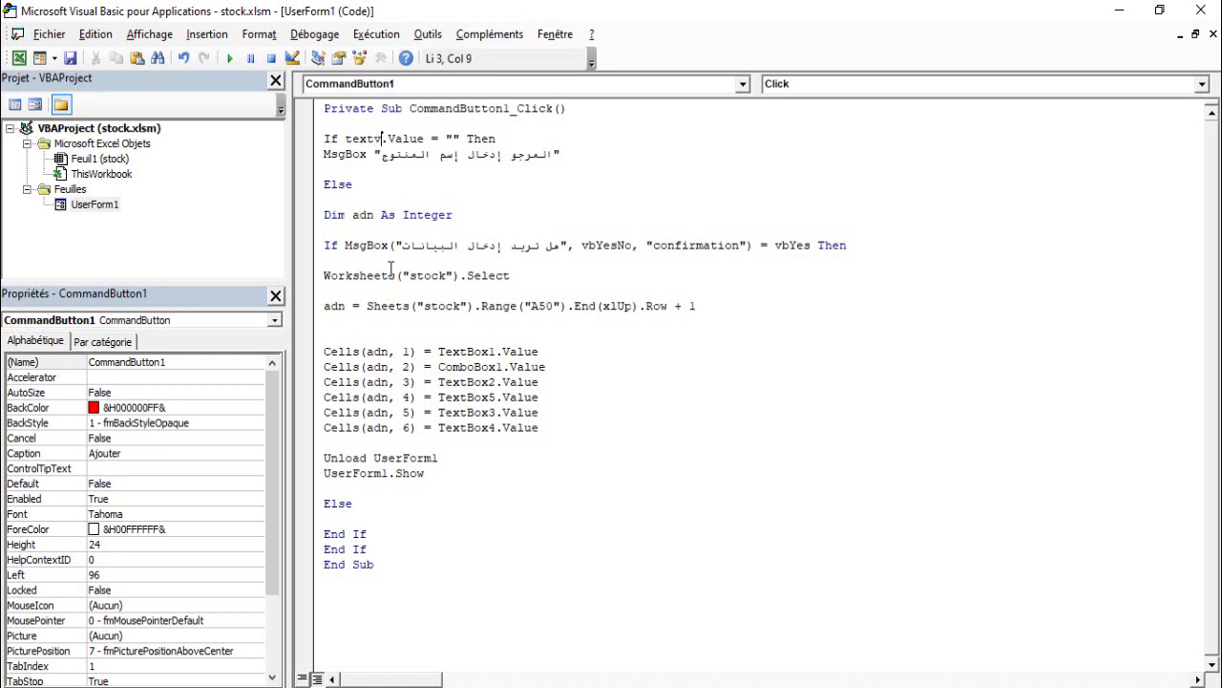
pyautogui.press('BackSpace')
pyautogui.write('box')
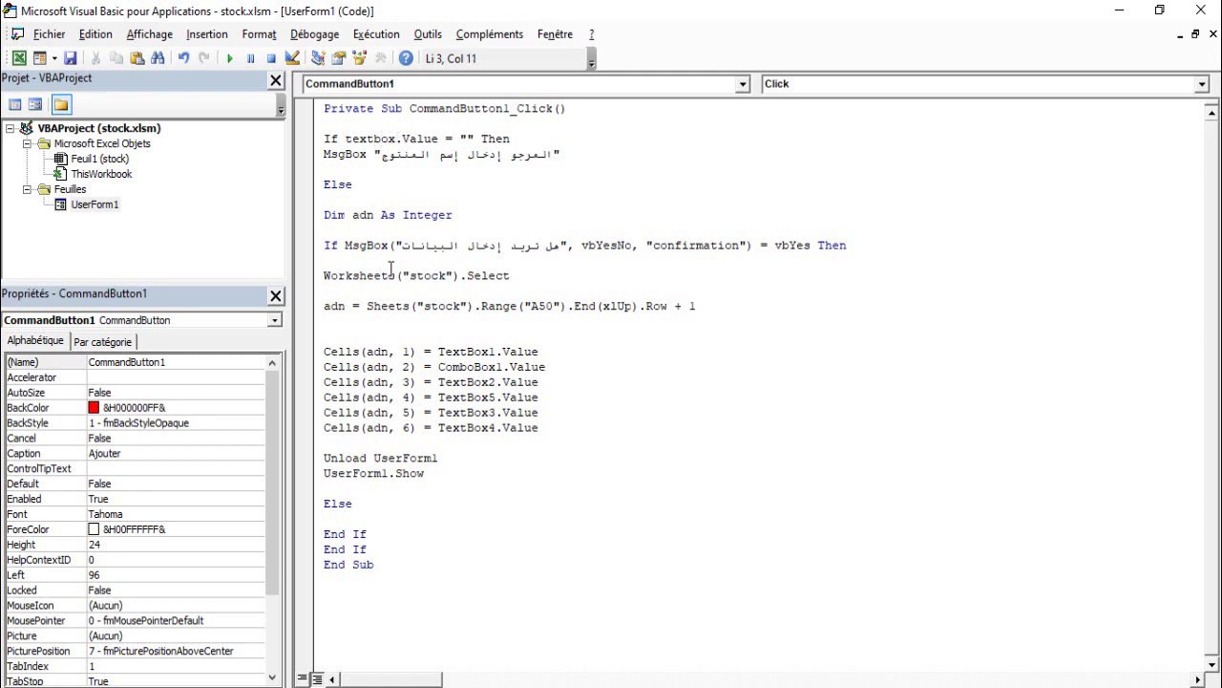
pyautogui.write('1')
pyautogui.click(439, 293)
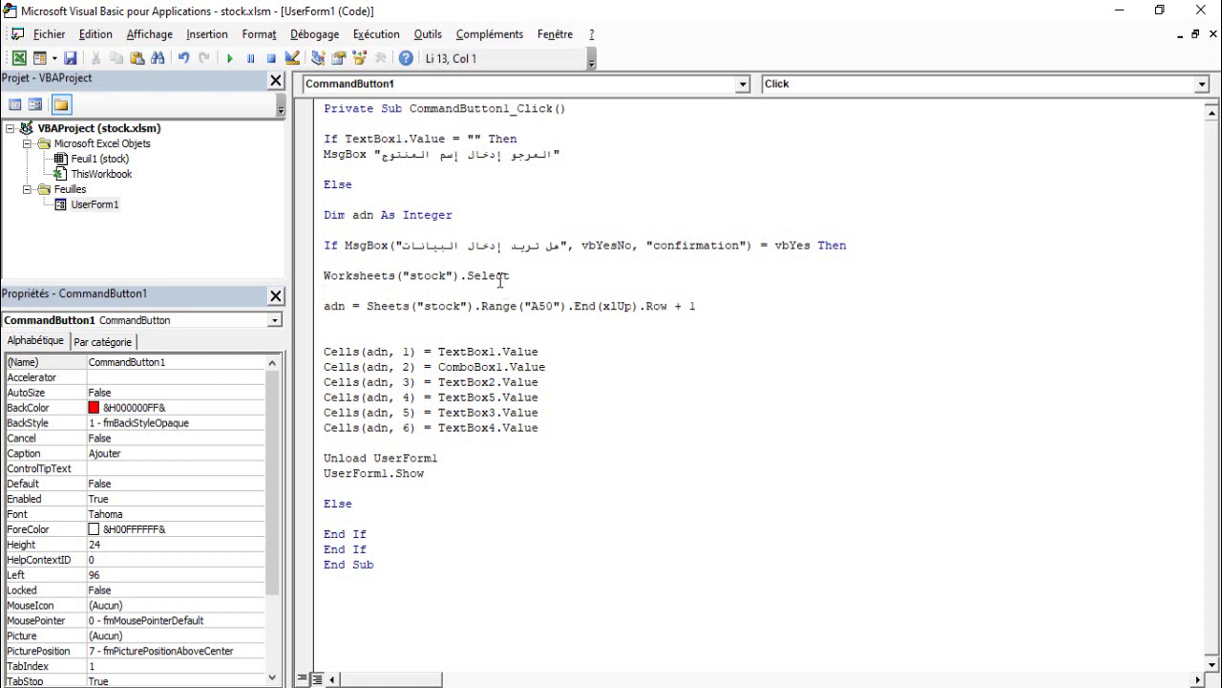
# Step: Open the form design, select the كود text box, and run the form
pyautogui.doubleClick(95, 206)
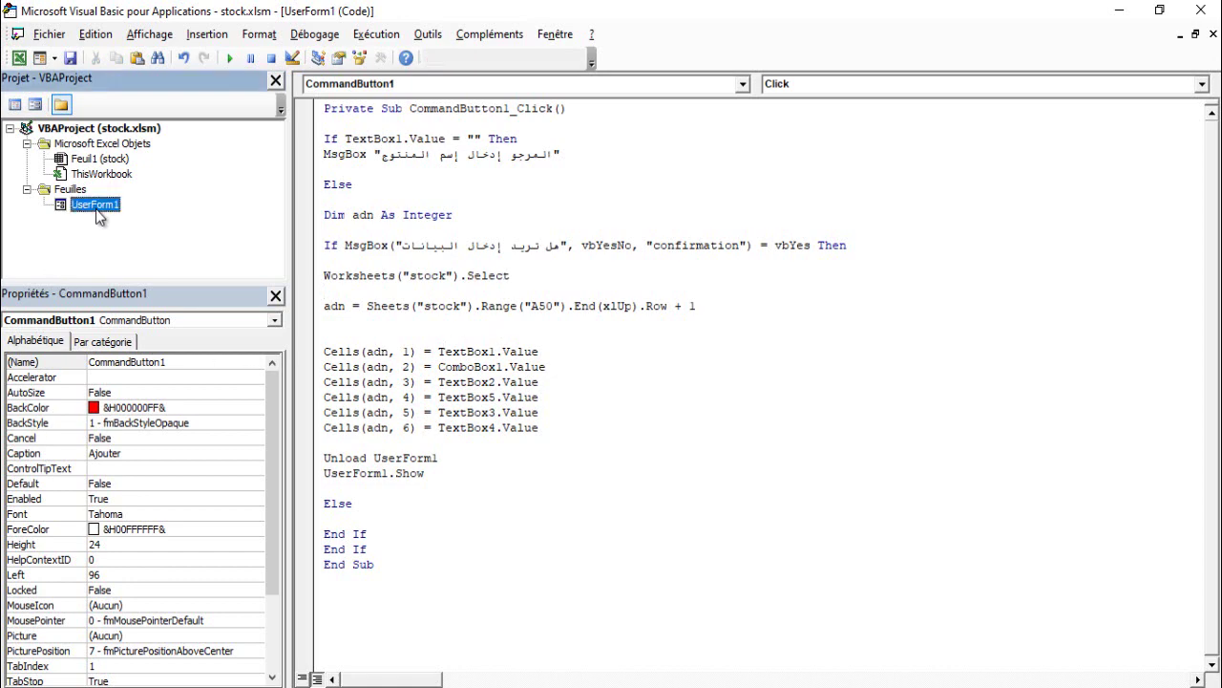
pyautogui.click(837, 289)
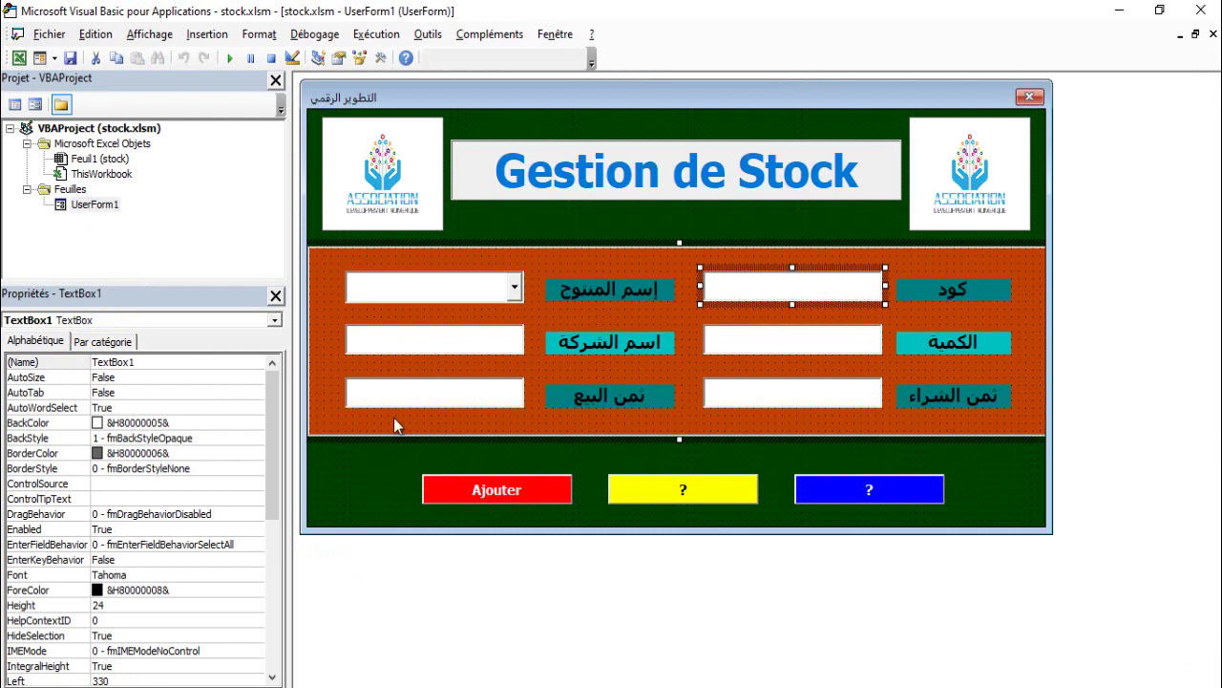
pyautogui.click(230, 58)
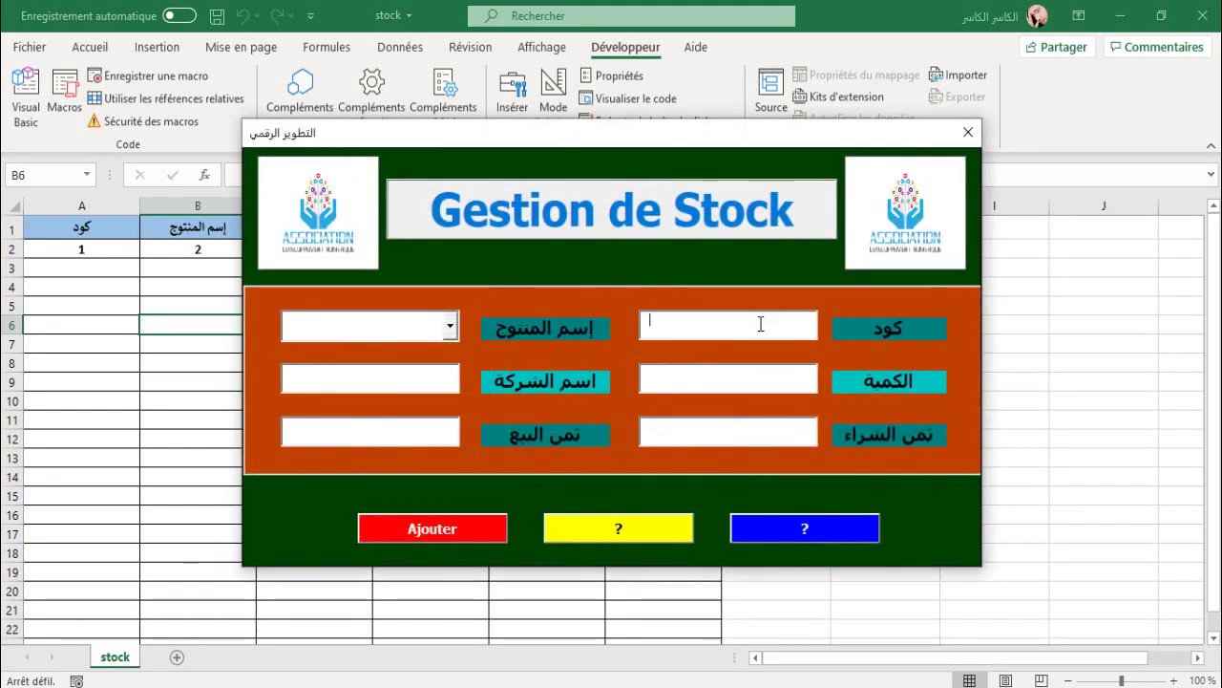
# Step: Enter 2 in each field and add the record to row 3 with Ajouter and Oui
pyautogui.click(757, 325)
pyautogui.write('2')
pyautogui.press('Tab')
pyautogui.write('2')
pyautogui.press('Tab')
pyautogui.write('2')
pyautogui.press('Tab')
pyautogui.write('2')
pyautogui.press('Tab')
pyautogui.write('2')
pyautogui.click(459, 535)
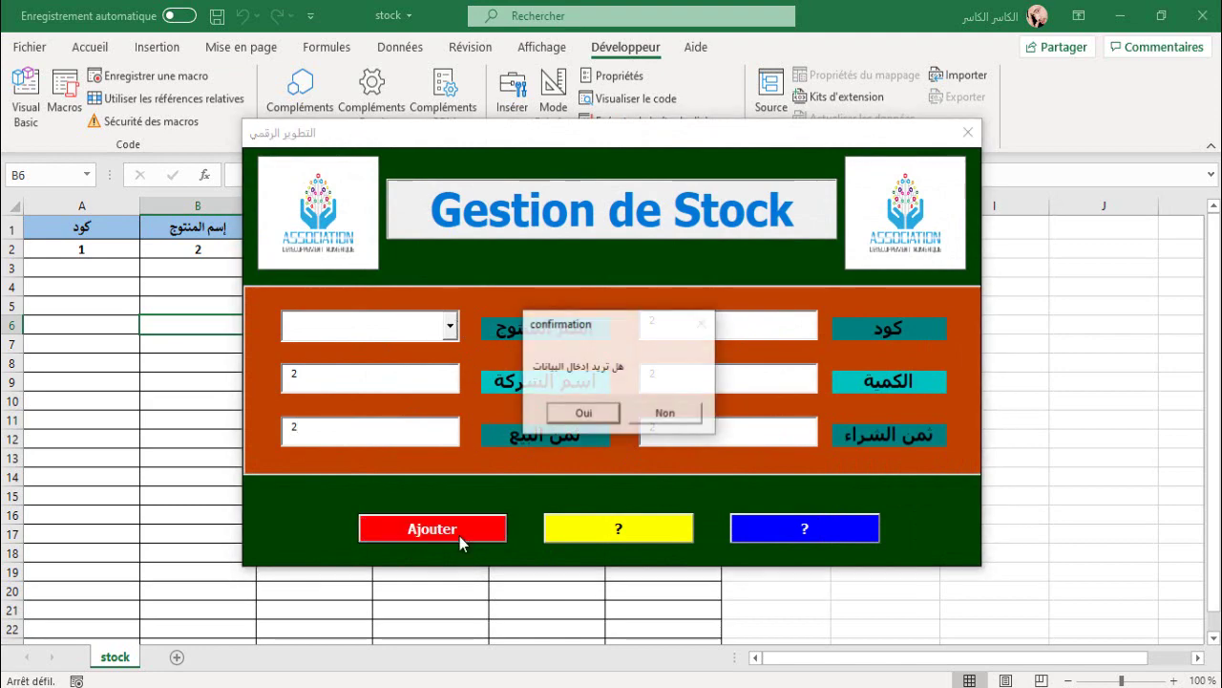
pyautogui.click(583, 413)
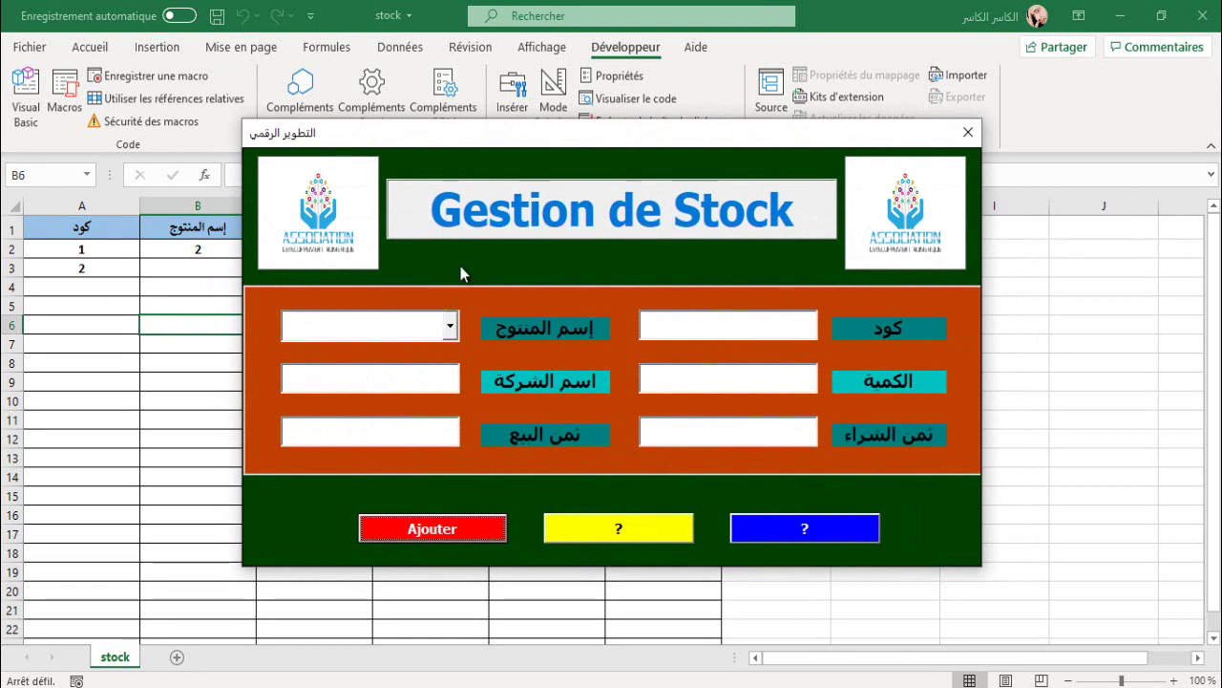
# Step: Fill every field except كود with 3
pyautogui.click(706, 372)
pyautogui.write('3')
pyautogui.click(680, 434)
pyautogui.write('3')
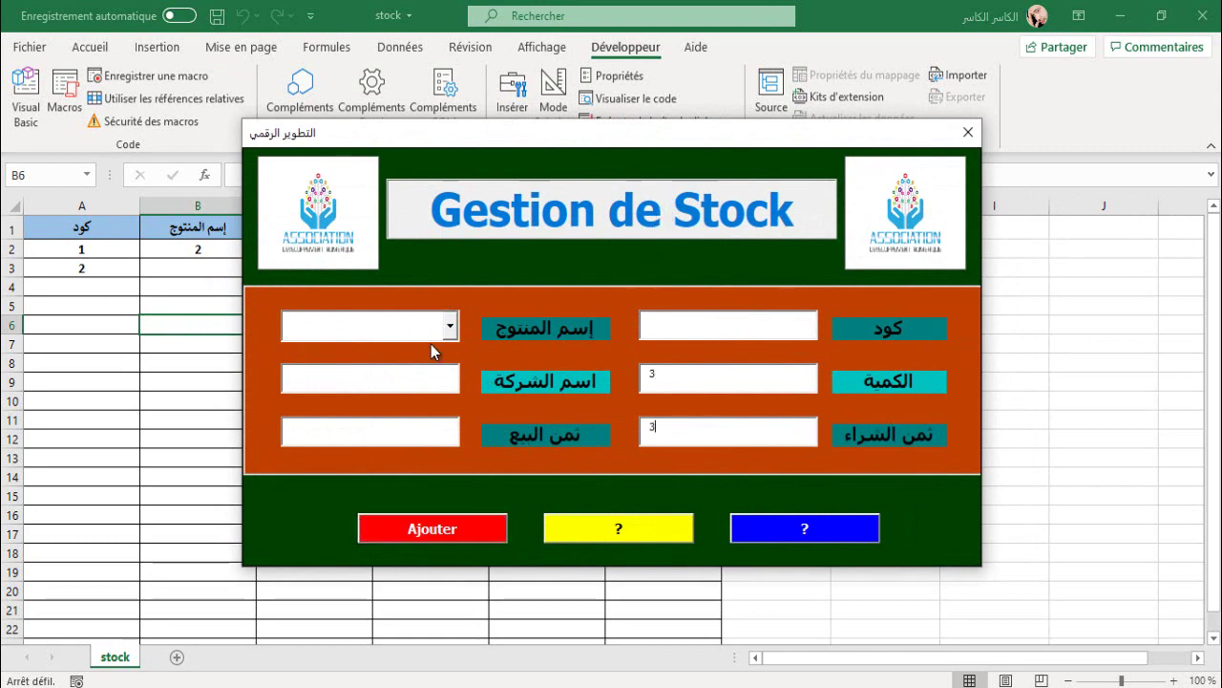
pyautogui.click(399, 331)
pyautogui.write('3')
pyautogui.click(397, 374)
pyautogui.write('3')
pyautogui.click(368, 430)
pyautogui.write('3')
# Step: Submit with Ajouter, dismiss the blank-code warning, and close the form
pyautogui.click(442, 540)
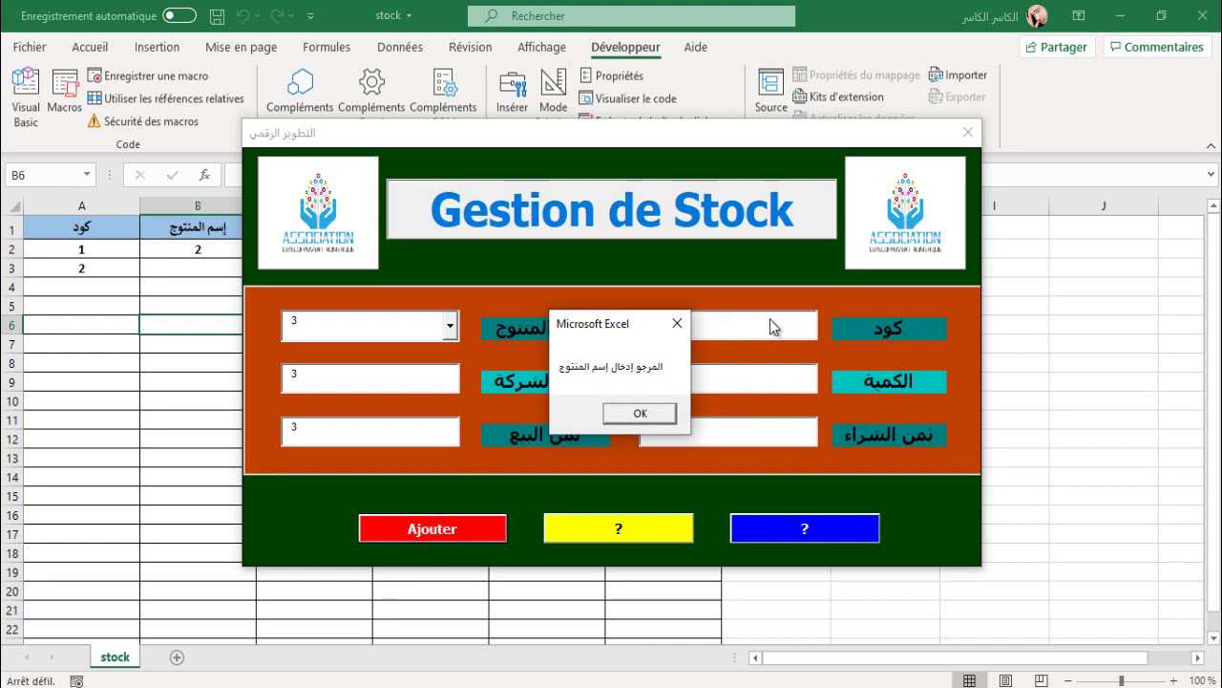
pyautogui.moveTo(610, 325); pyautogui.dragTo(509, 298)
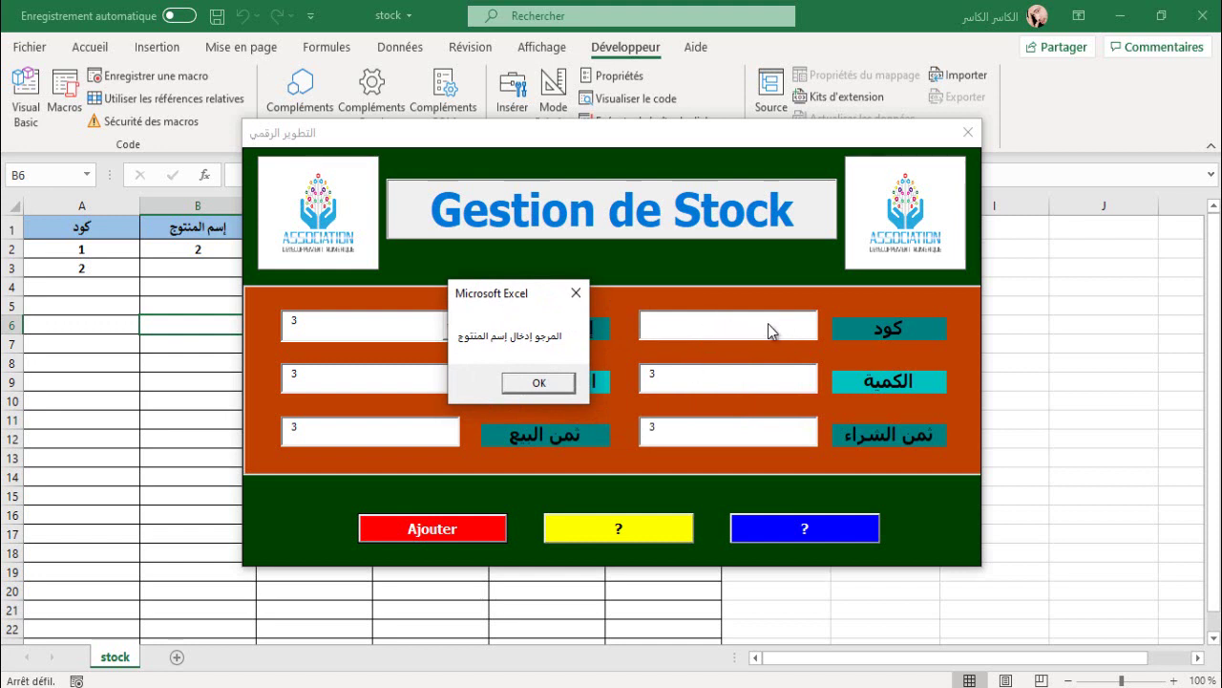
pyautogui.click(542, 386)
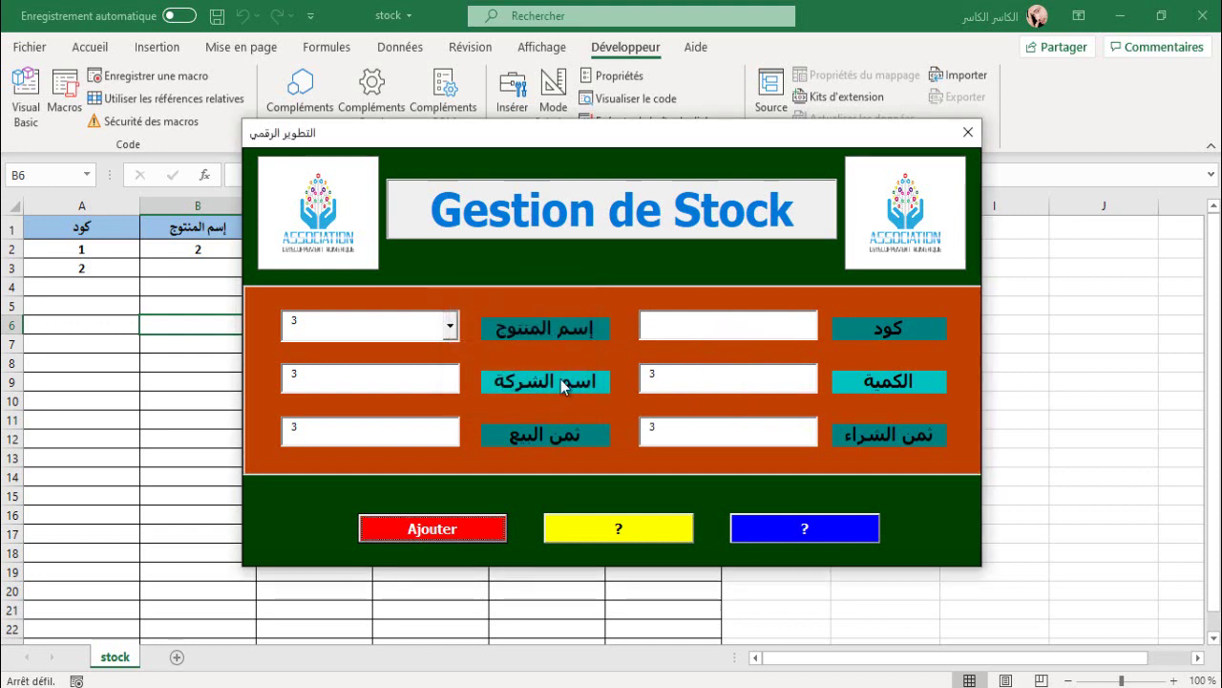
pyautogui.click(967, 133)
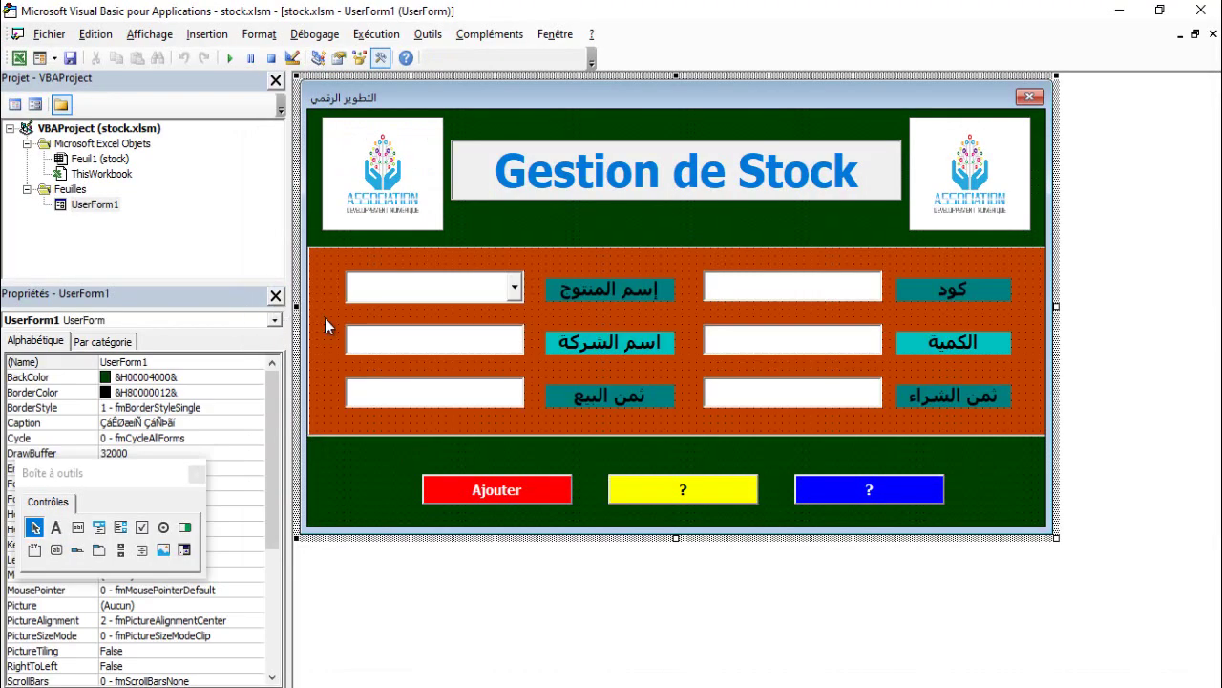
# Step: Replace TextBox1 with ComboBox1 in the Ajouter empty-field check, correcting the typo
pyautogui.doubleClick(488, 488)
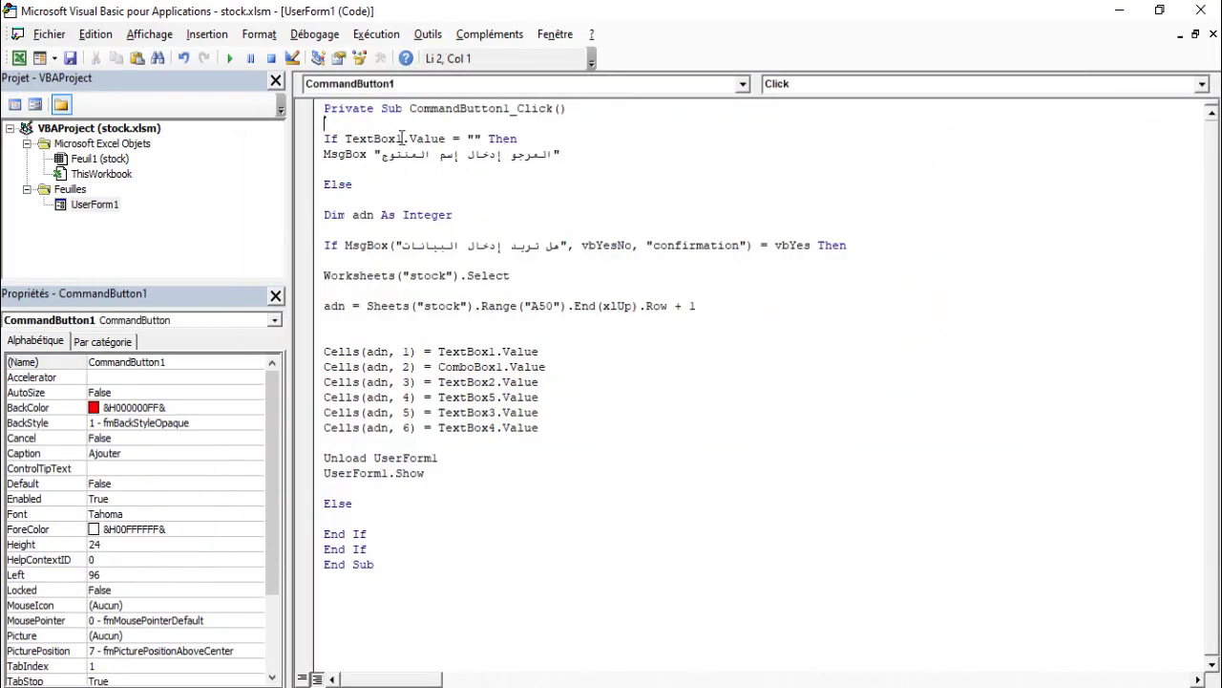
pyautogui.moveTo(402, 138); pyautogui.dragTo(344, 139)
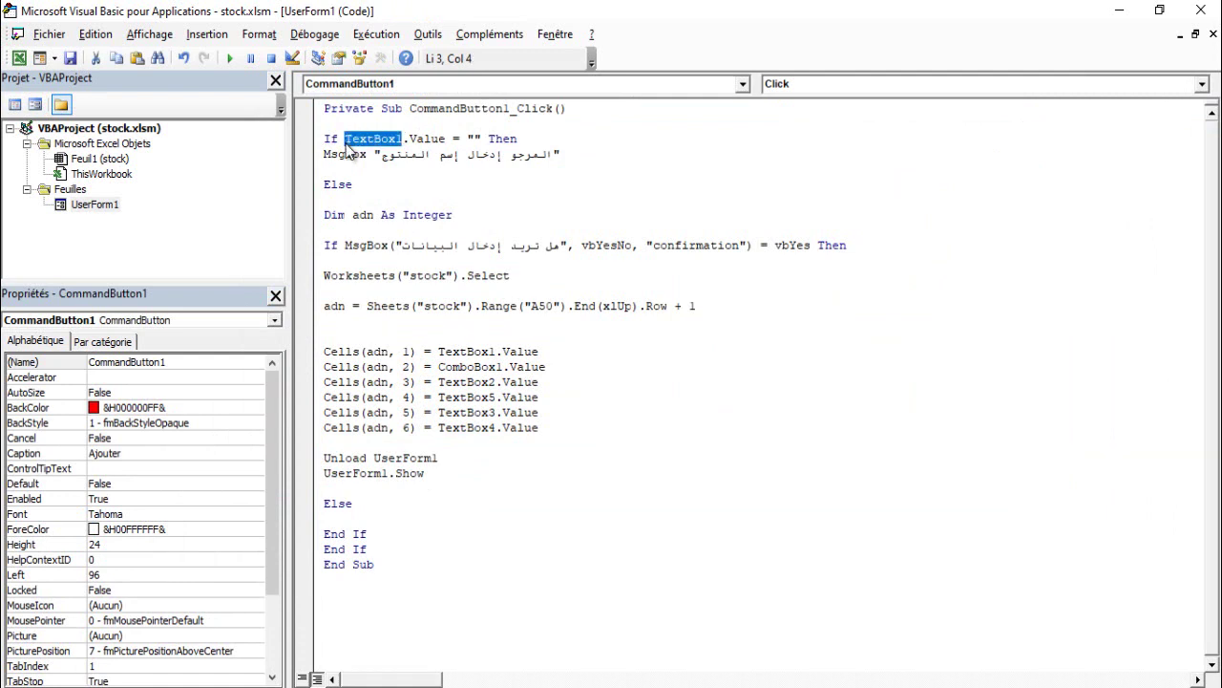
pyautogui.write('con')
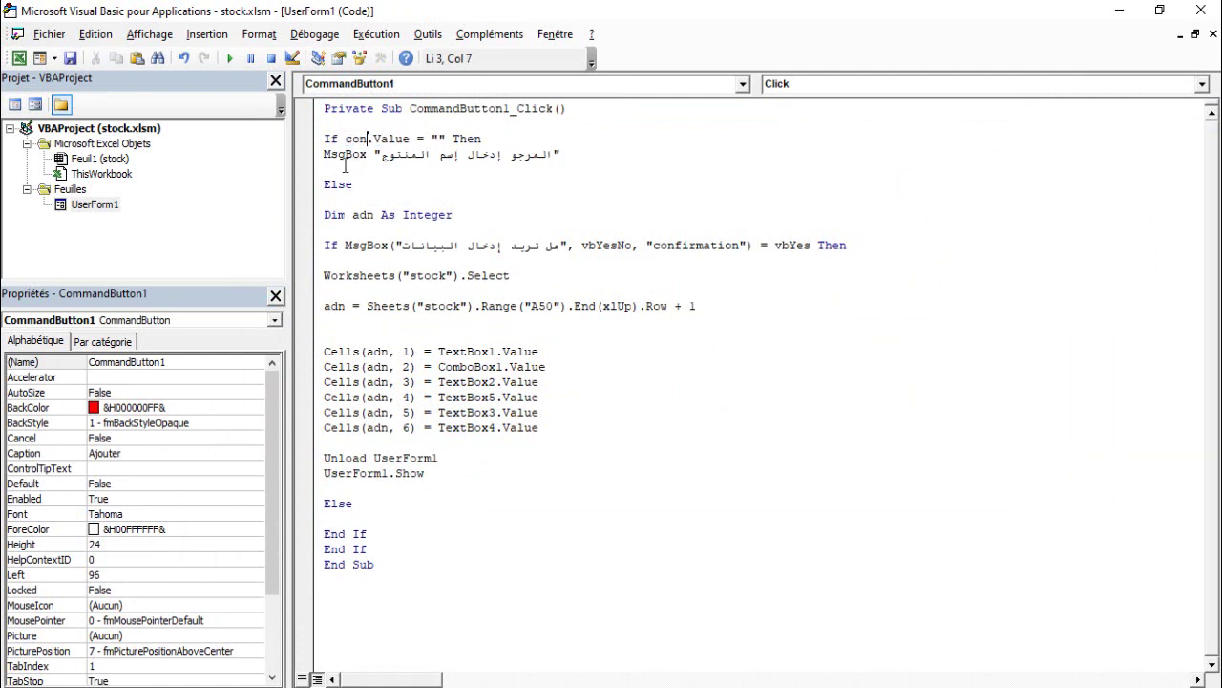
pyautogui.write('bob')
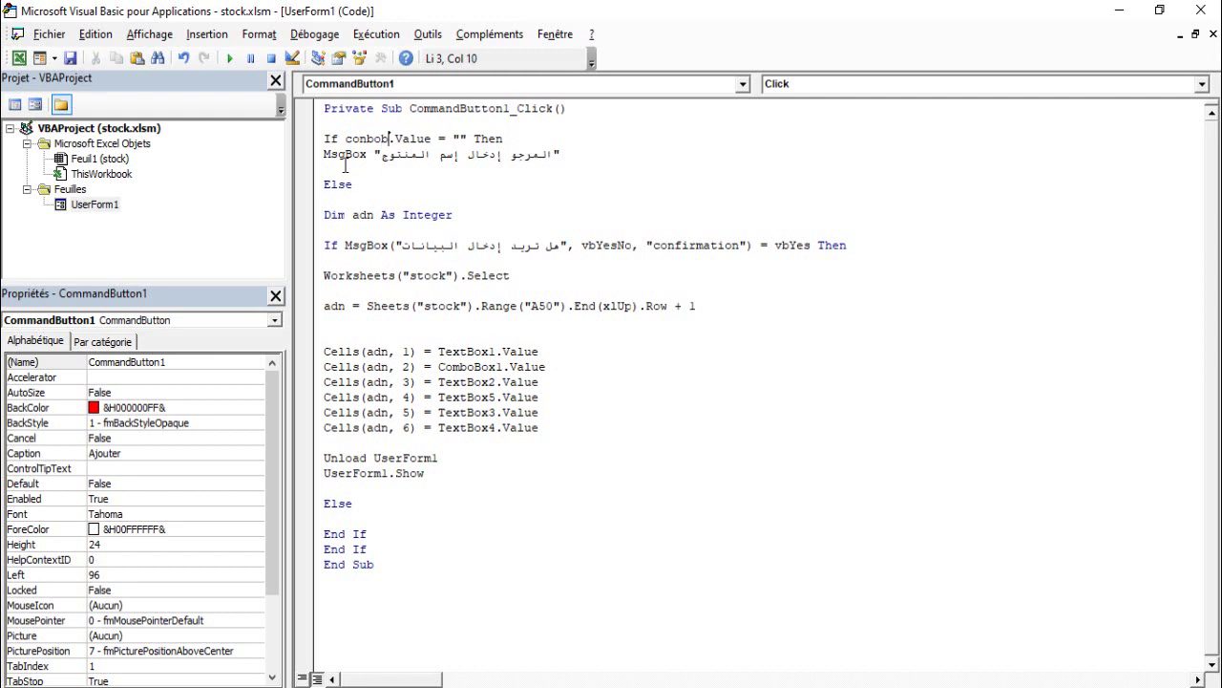
pyautogui.write('ox1')
pyautogui.click(361, 185)
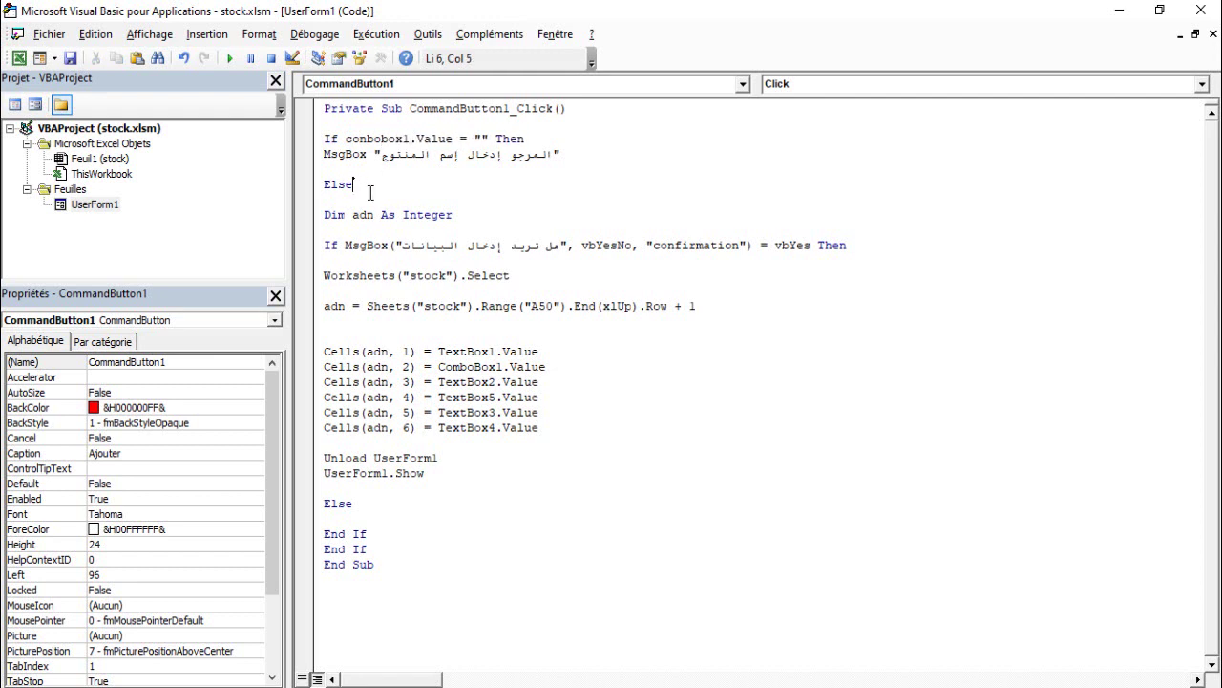
pyautogui.click(389, 200)
pyautogui.click(368, 134)
pyautogui.press('BackSpace')
pyautogui.write('m')
pyautogui.click(416, 188)
# Step: Run the form with 4 in the fields but product name blank, dismiss the warning, and close it
pyautogui.click(232, 58)
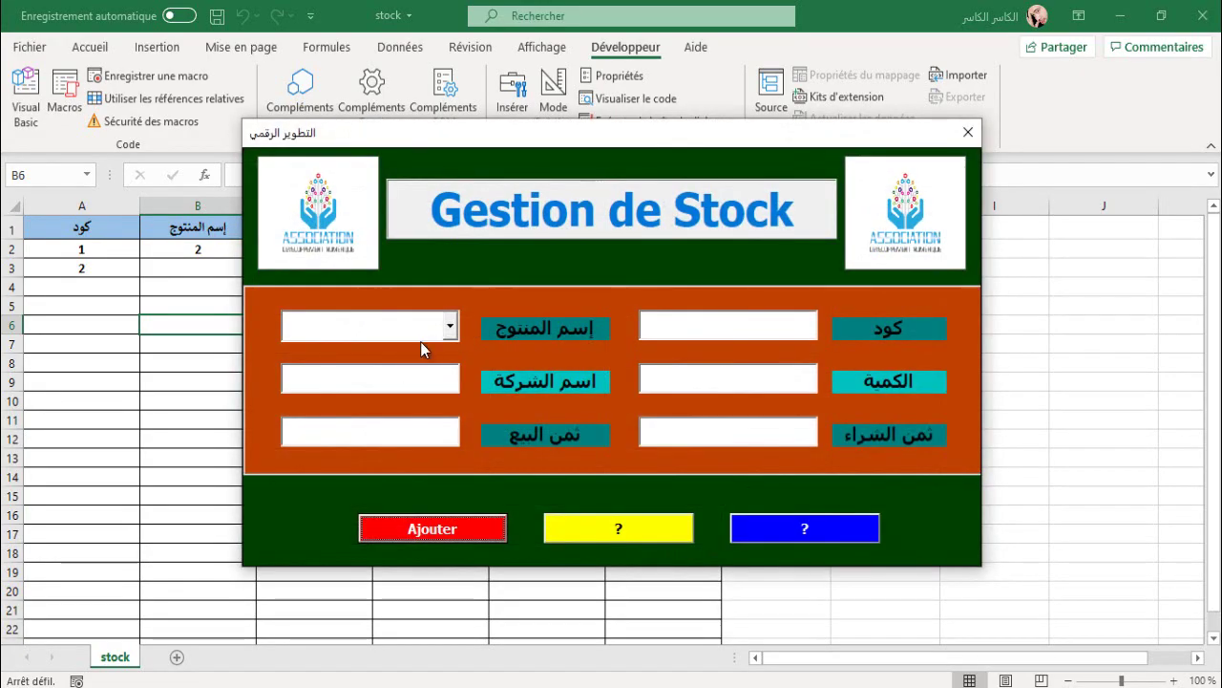
pyautogui.write('4\t4\t4')
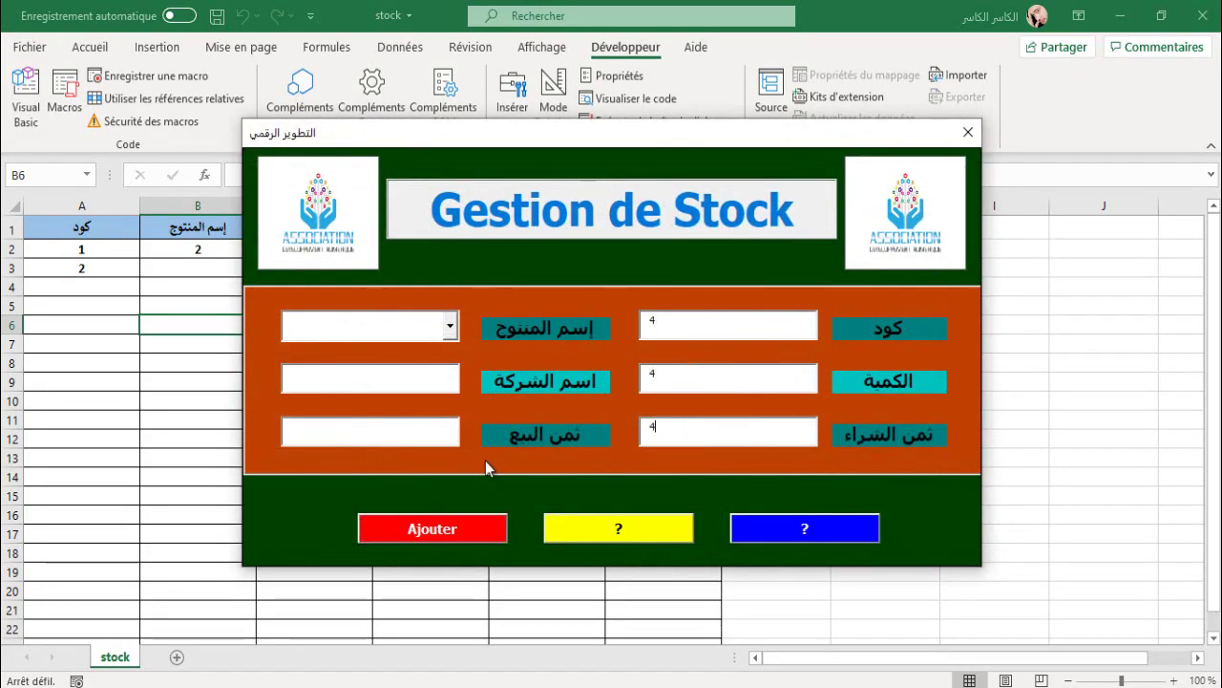
pyautogui.click(415, 430)
pyautogui.write('4')
pyautogui.click(415, 382)
pyautogui.write('4')
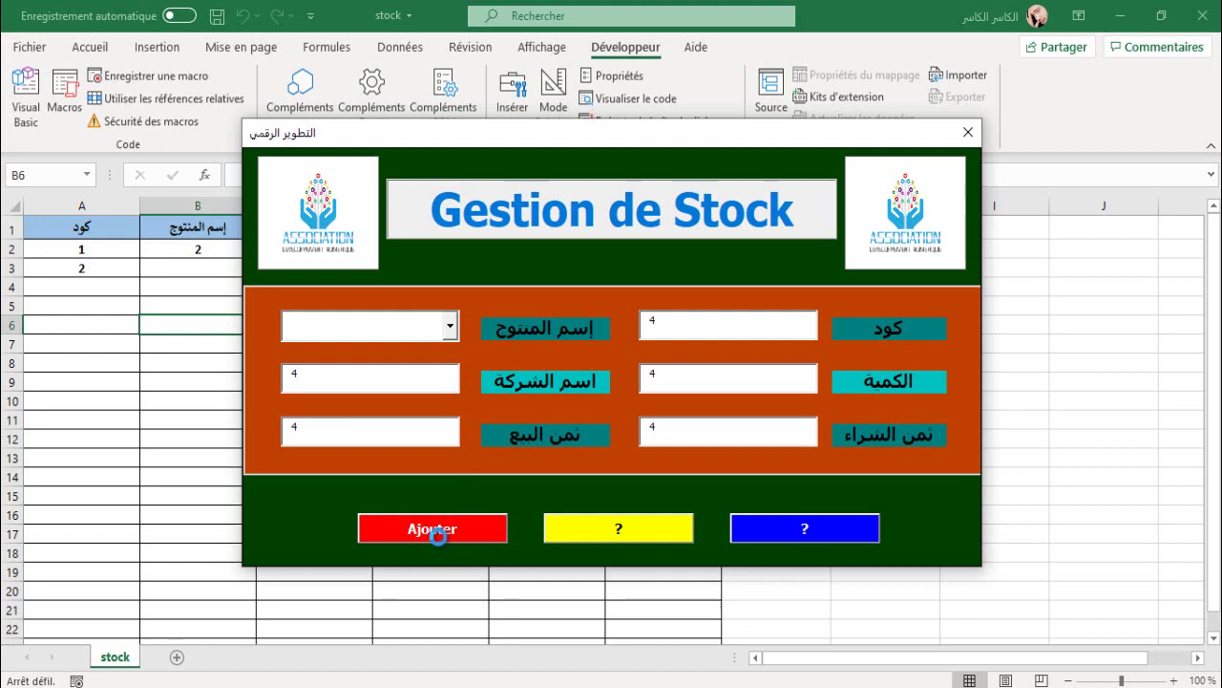
pyautogui.click(436, 530)
pyautogui.click(639, 412)
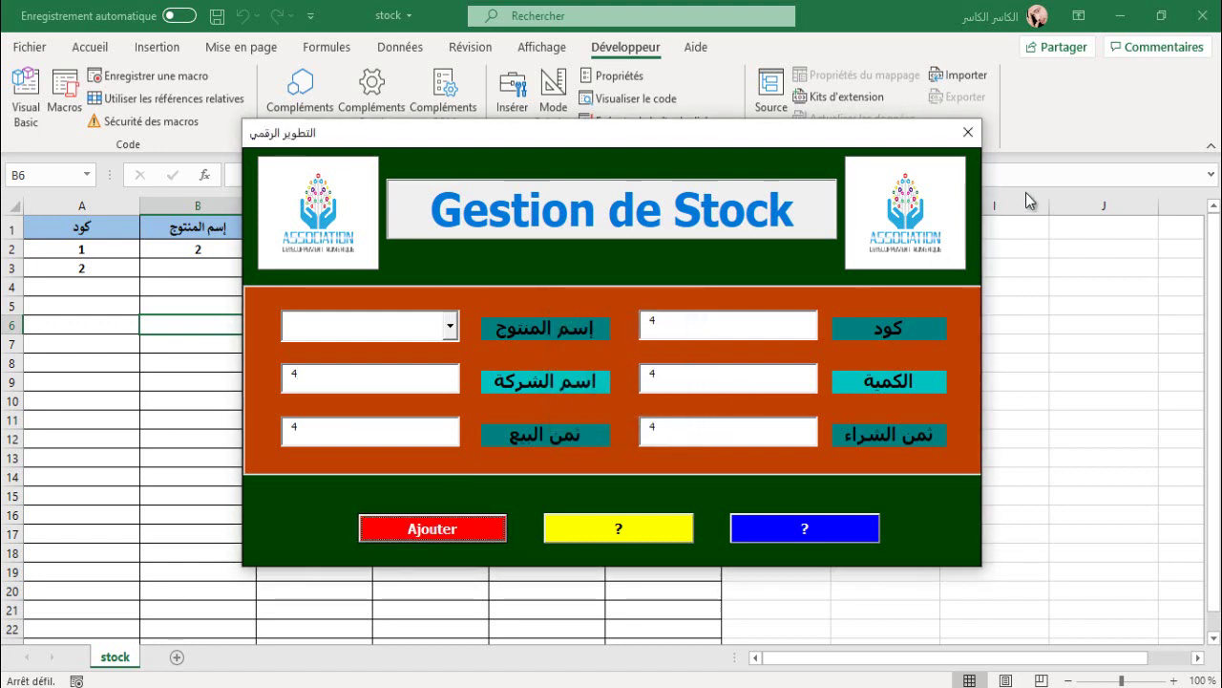
pyautogui.click(968, 132)
pyautogui.doubleClick(96, 203)
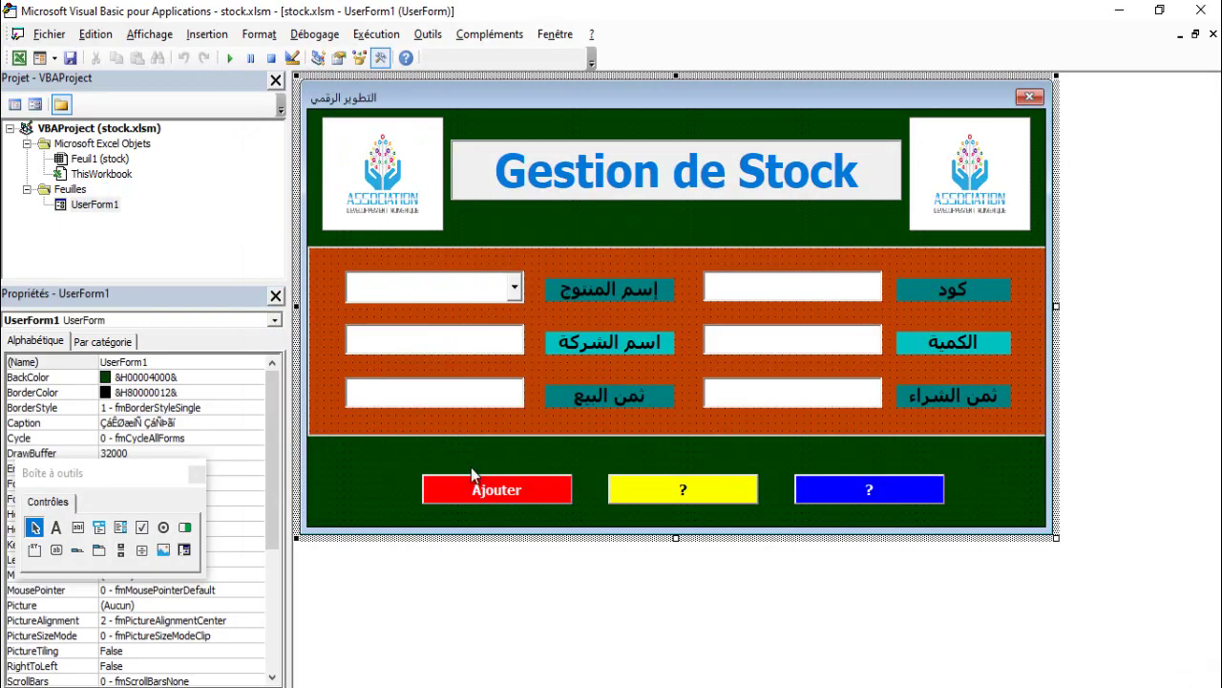
# Step: Reopen the Ajouter button's Click code and highlight the empty product-name check lines
pyautogui.doubleClick(477, 491)
pyautogui.moveTo(562, 154); pyautogui.dragTo(324, 138)
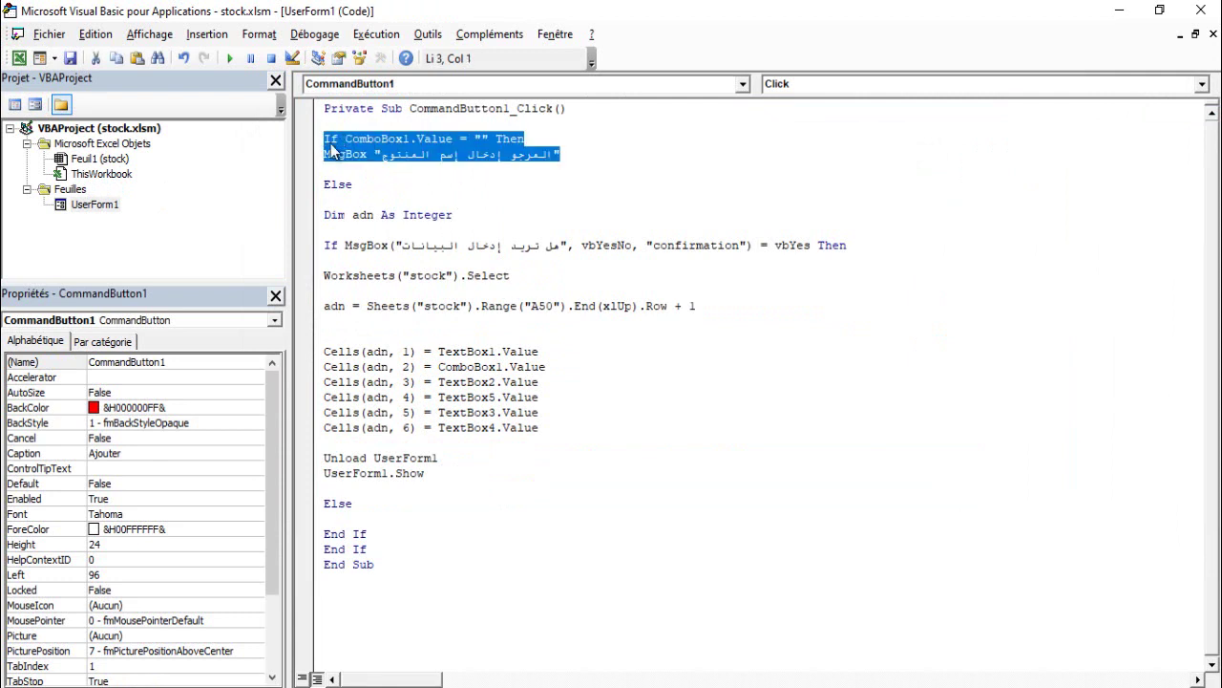
pyautogui.click(473, 218)
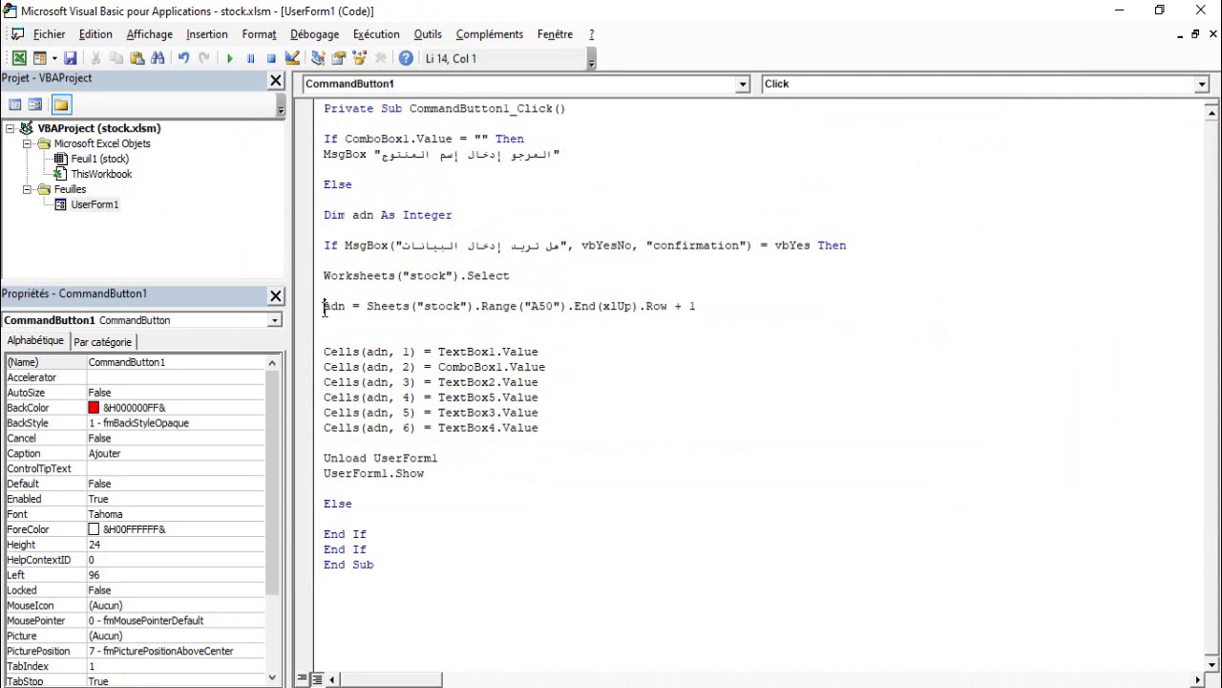
# Step: Highlight the next-empty-row line, the confirmation line and the Dim adn As Integer declaration
pyautogui.moveTo(321, 307); pyautogui.dragTo(697, 308)
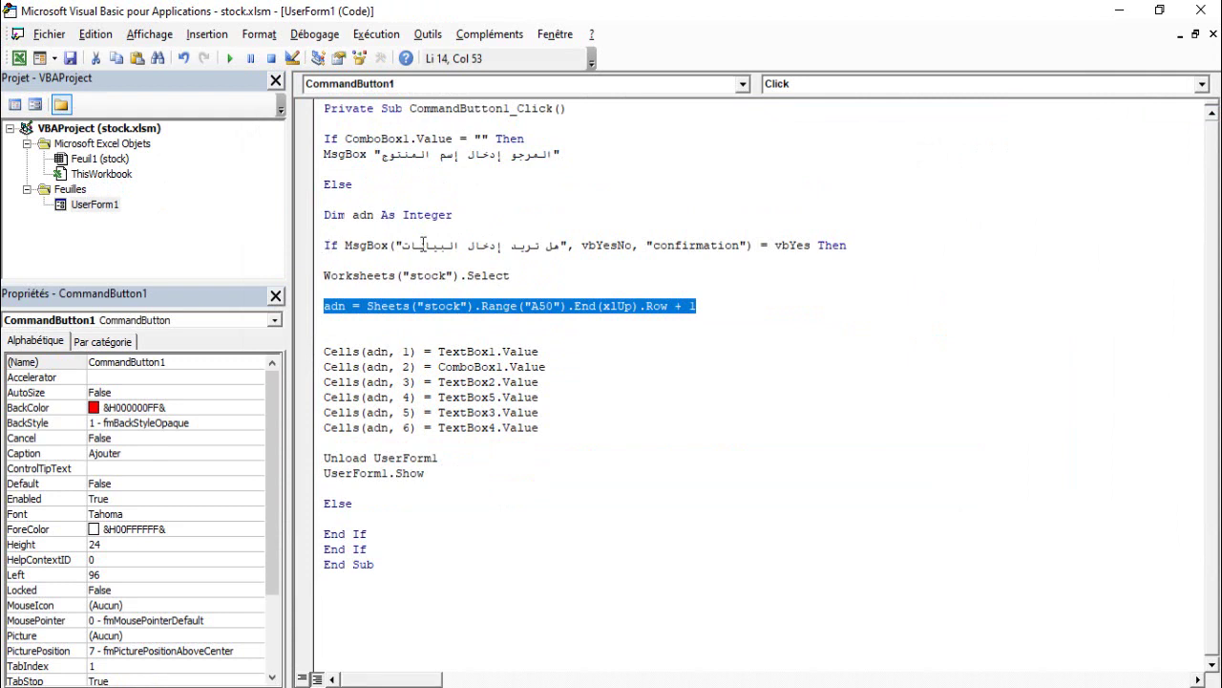
pyautogui.moveTo(423, 244); pyautogui.dragTo(893, 248)
pyautogui.click(416, 218)
pyautogui.moveTo(453, 215); pyautogui.dragTo(323, 212)
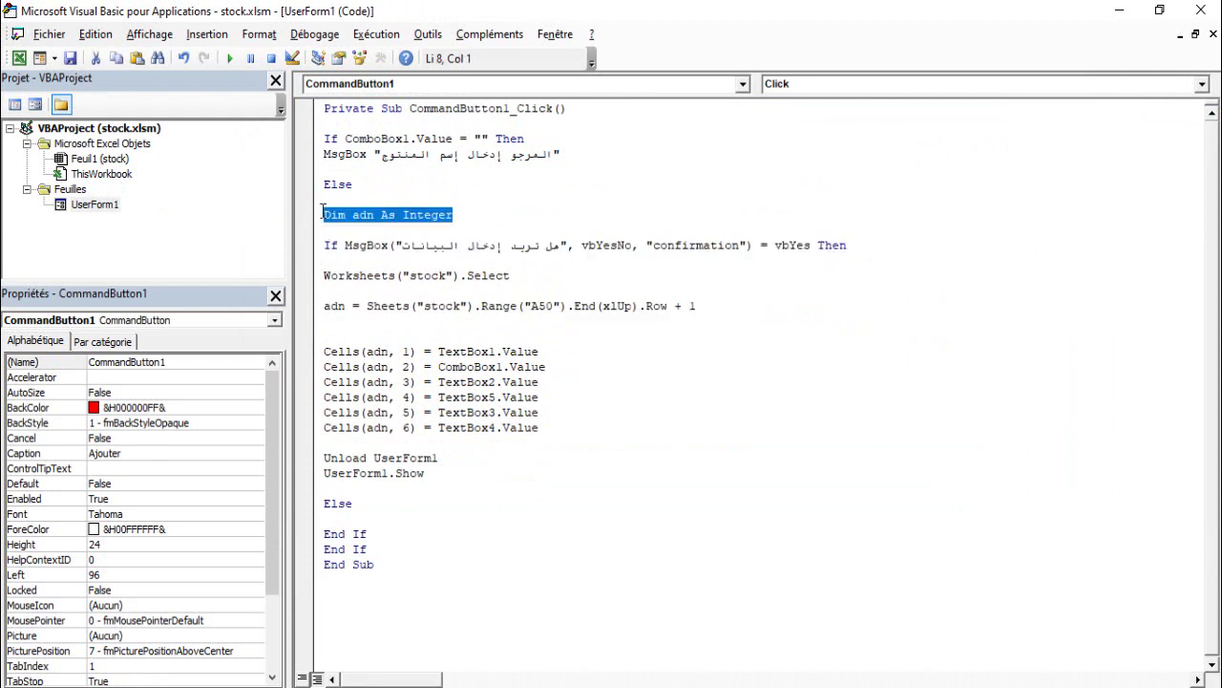
pyautogui.doubleClick(331, 215)
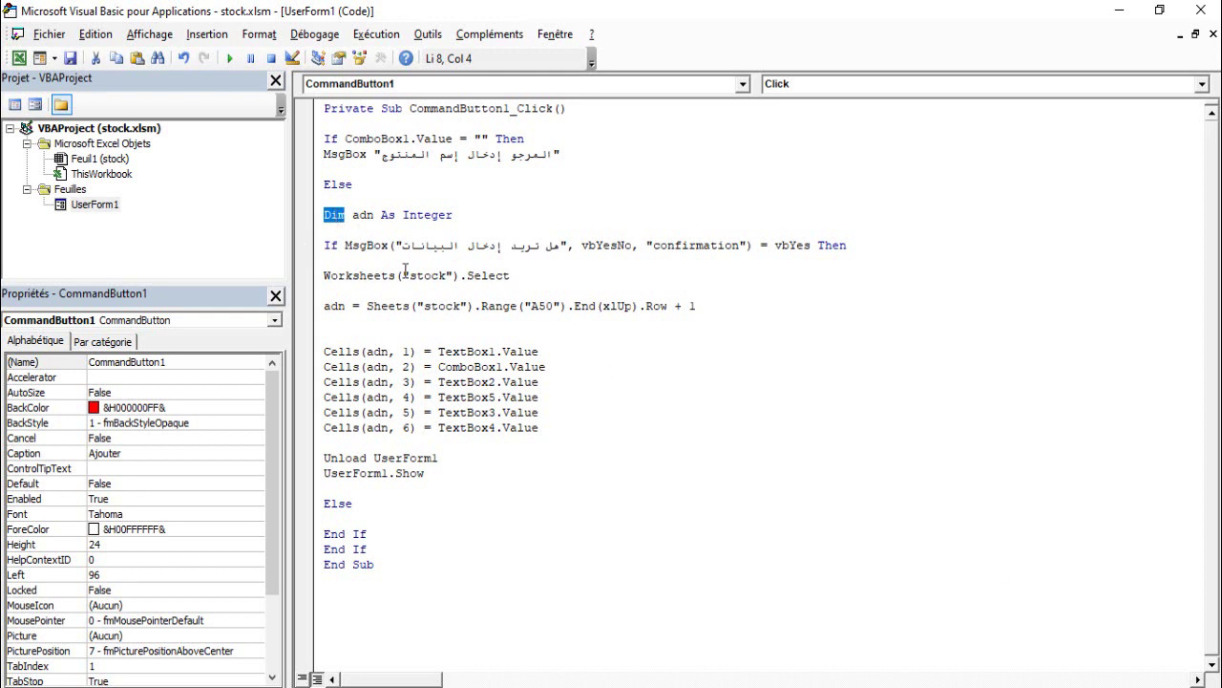
pyautogui.doubleClick(362, 214)
pyautogui.doubleClick(389, 217)
pyautogui.press('End')
pyautogui.doubleClick(423, 216)
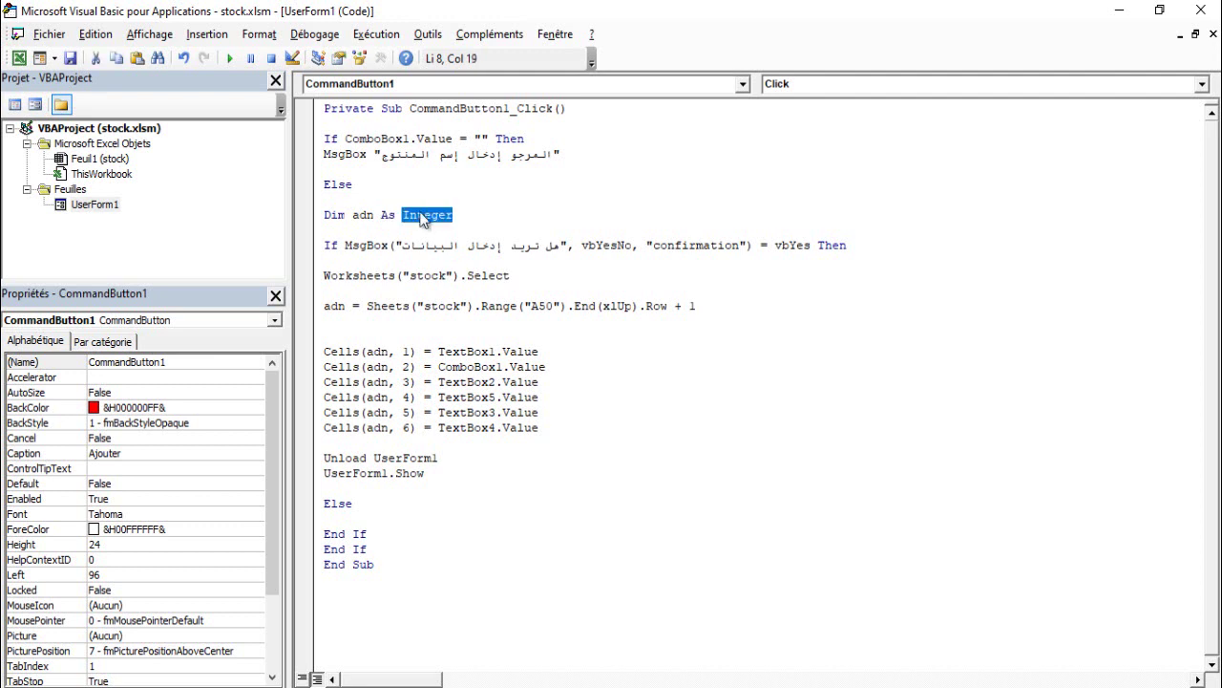
pyautogui.click(456, 214)
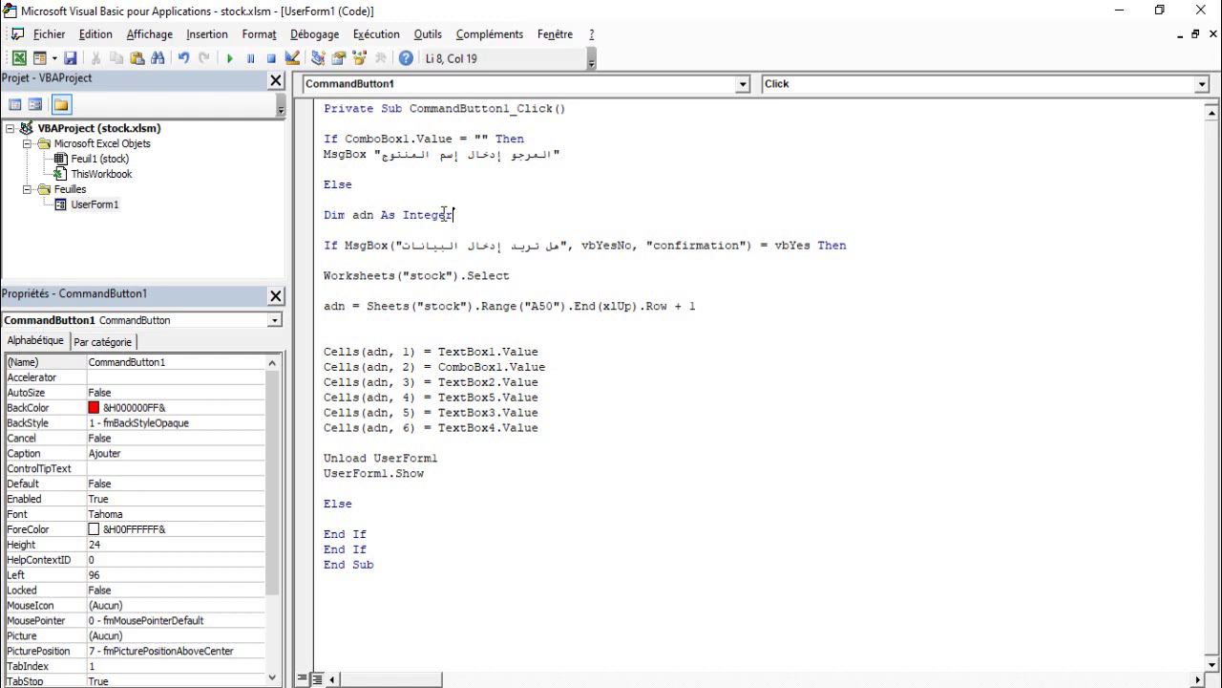
pyautogui.doubleClick(445, 216)
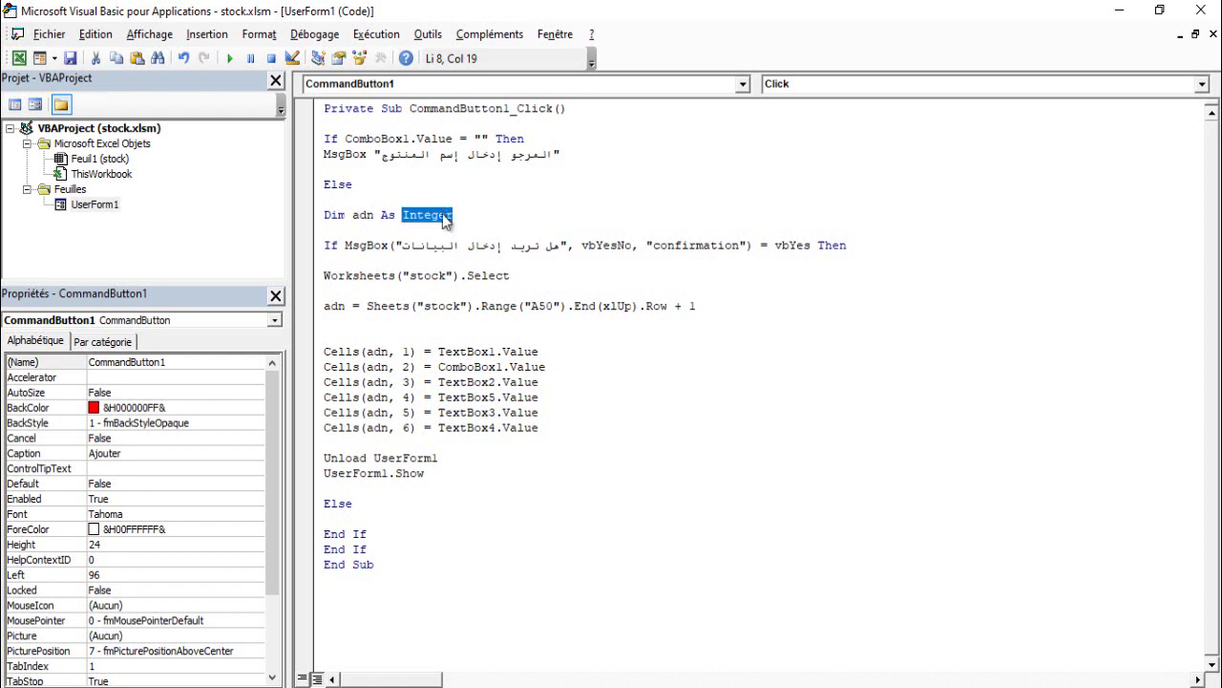
pyautogui.click(442, 215)
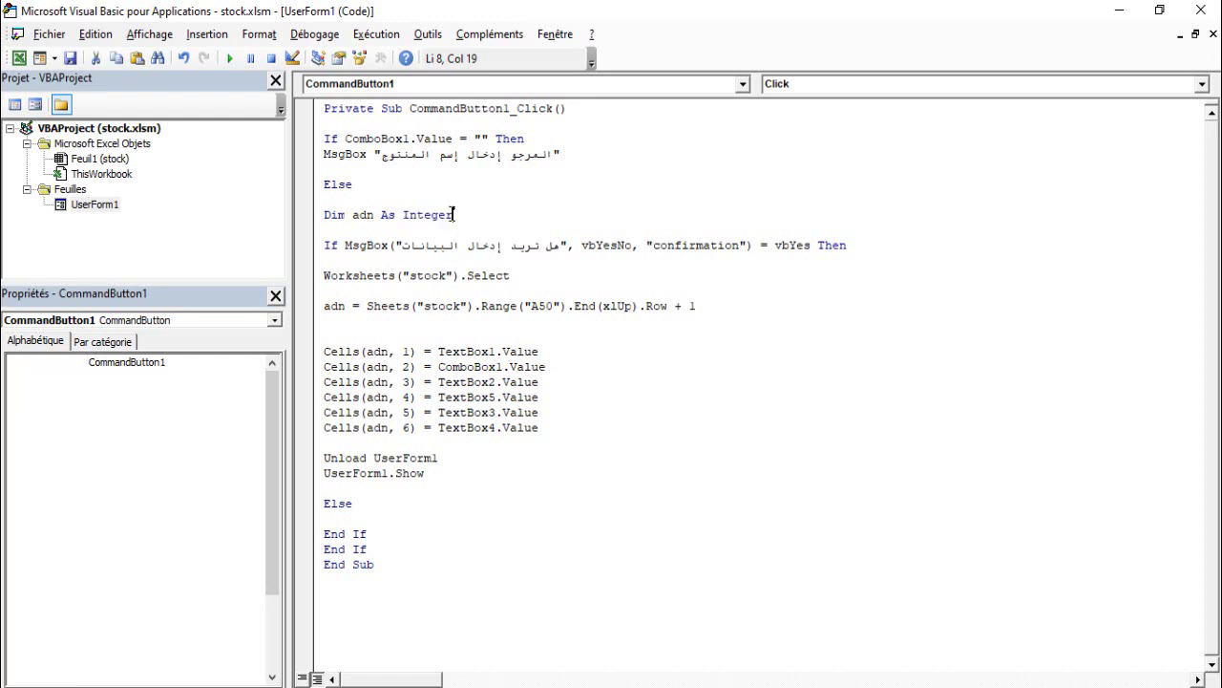
pyautogui.doubleClick(441, 213)
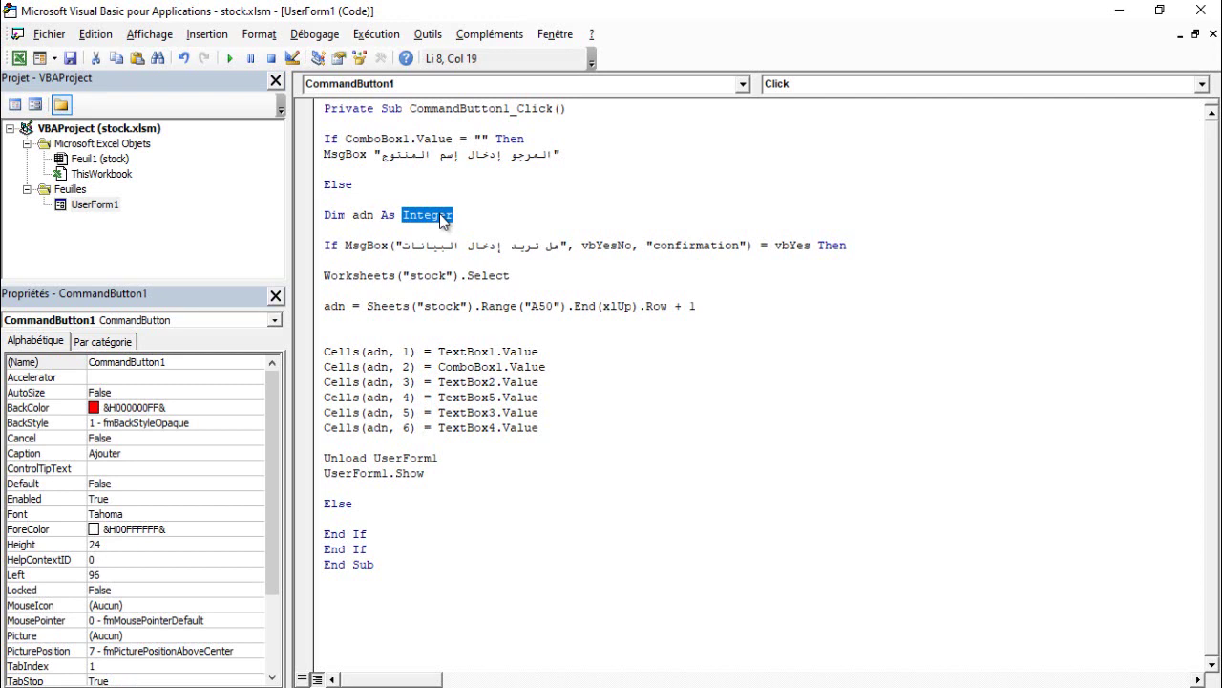
pyautogui.doubleClick(345, 214)
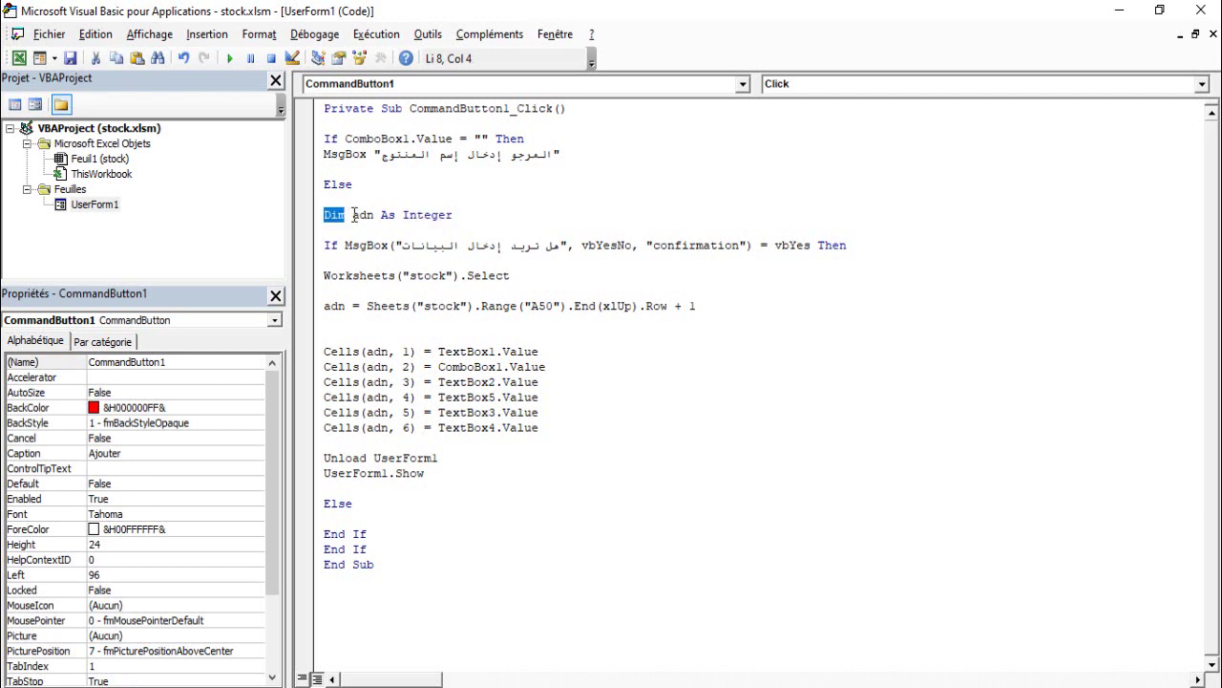
pyautogui.doubleClick(362, 219)
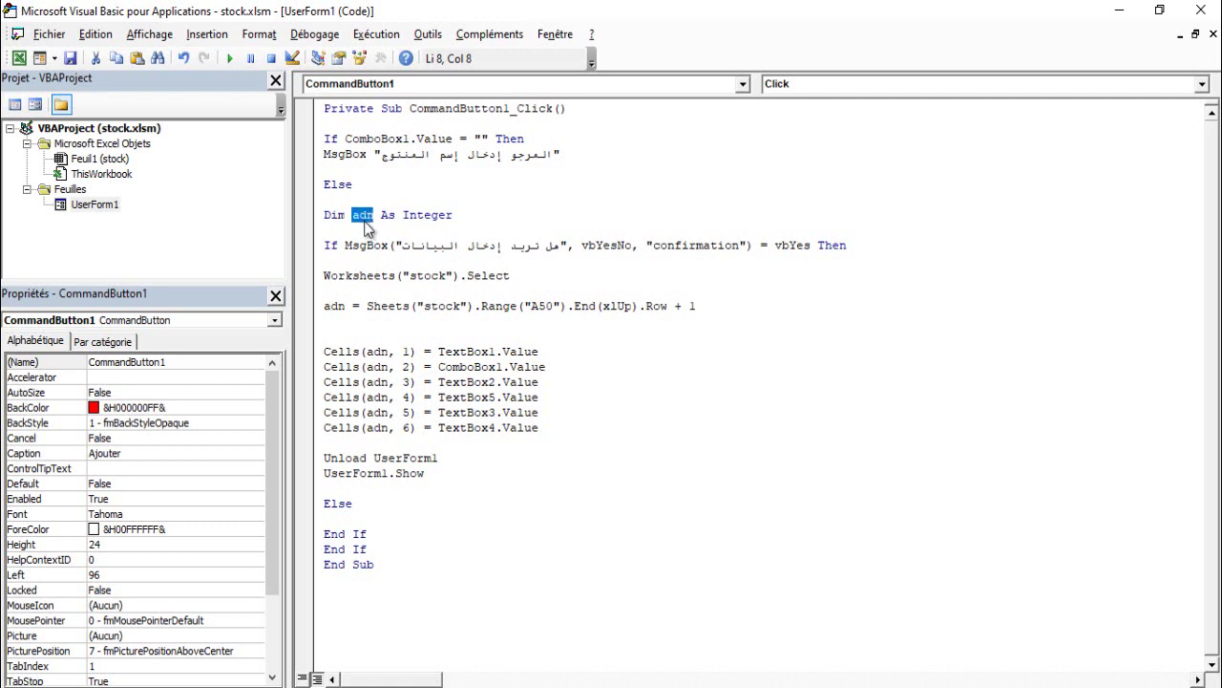
pyautogui.click(439, 216)
pyautogui.click(458, 217)
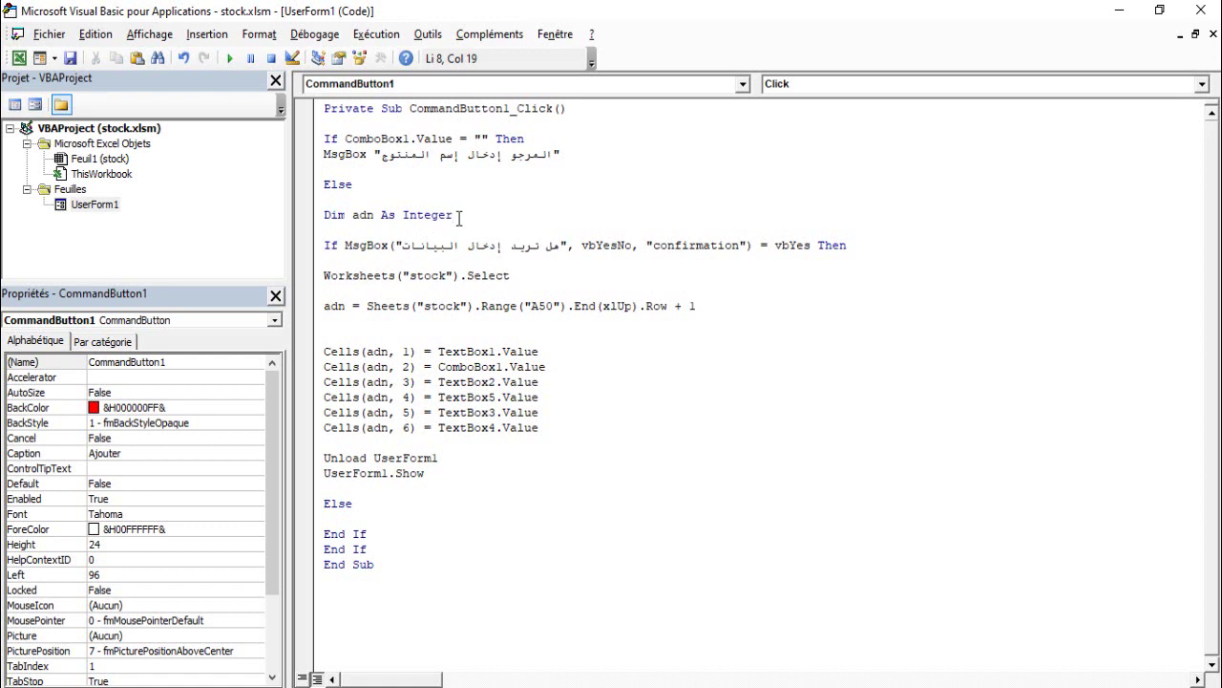
pyautogui.moveTo(459, 217); pyautogui.dragTo(304, 226)
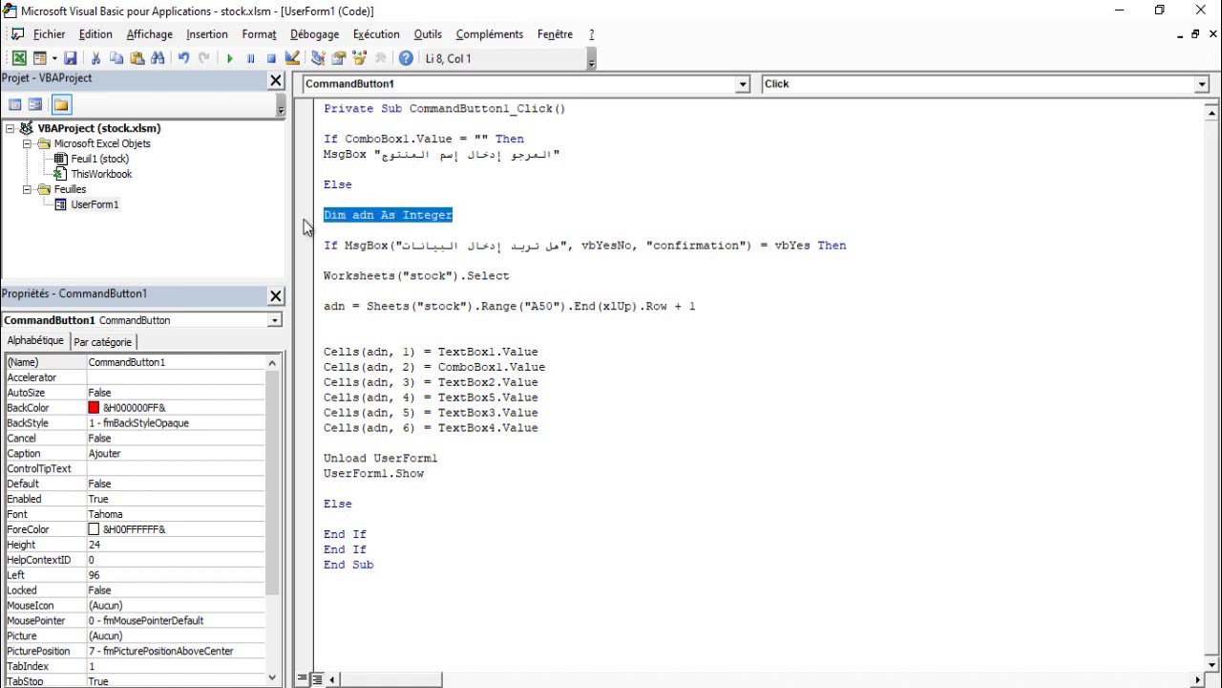
pyautogui.click(330, 218)
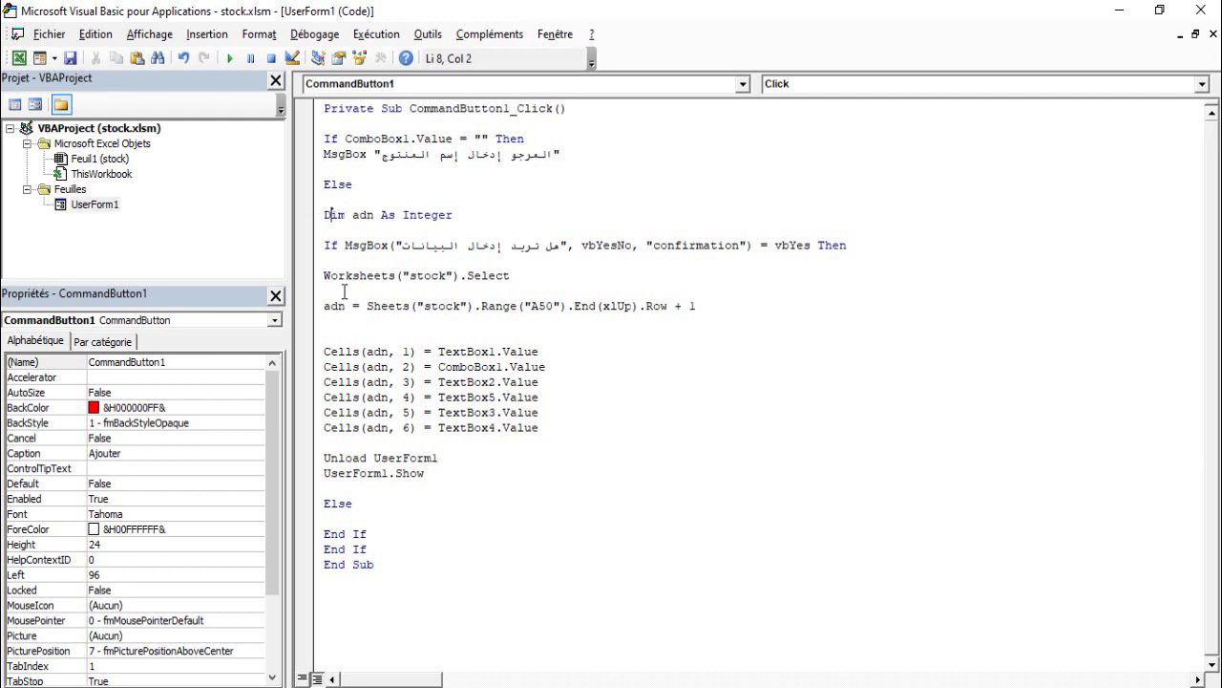
pyautogui.moveTo(335, 212); pyautogui.dragTo(386, 214)
pyautogui.click(402, 215)
pyautogui.click(357, 221)
pyautogui.click(325, 244)
pyautogui.moveTo(869, 247); pyautogui.dragTo(325, 250)
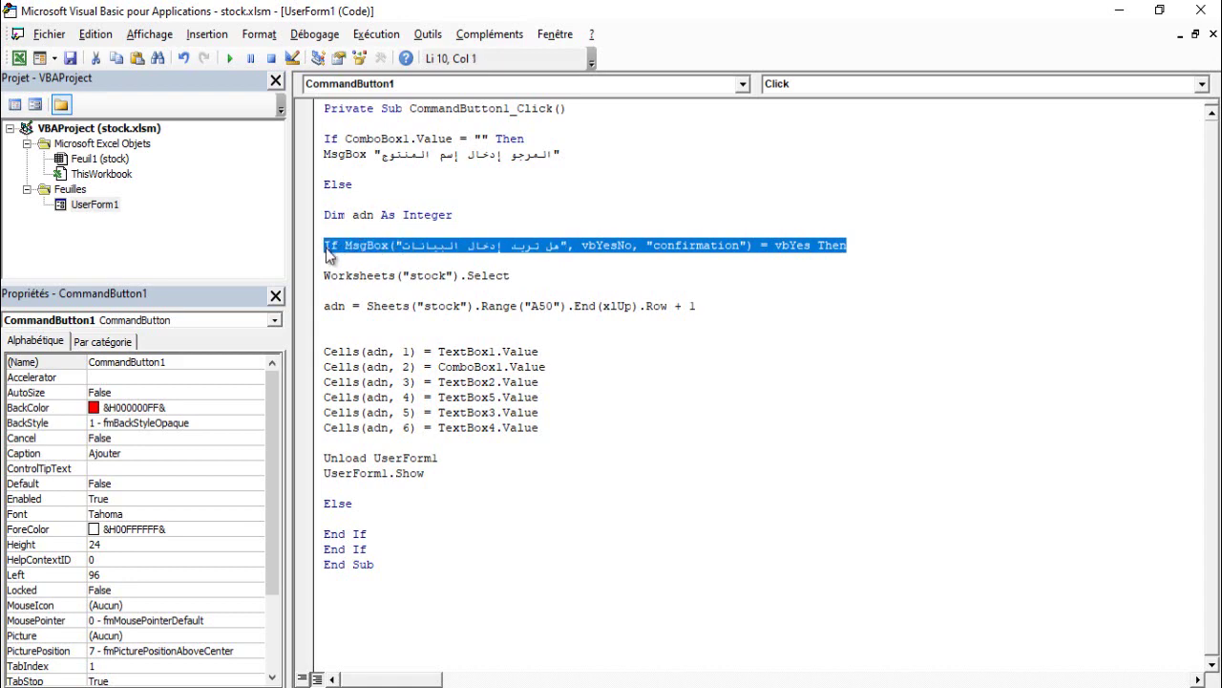
# Step: Run the Gestion de Stock form and enter 1 in all six fields
pyautogui.click(229, 58)
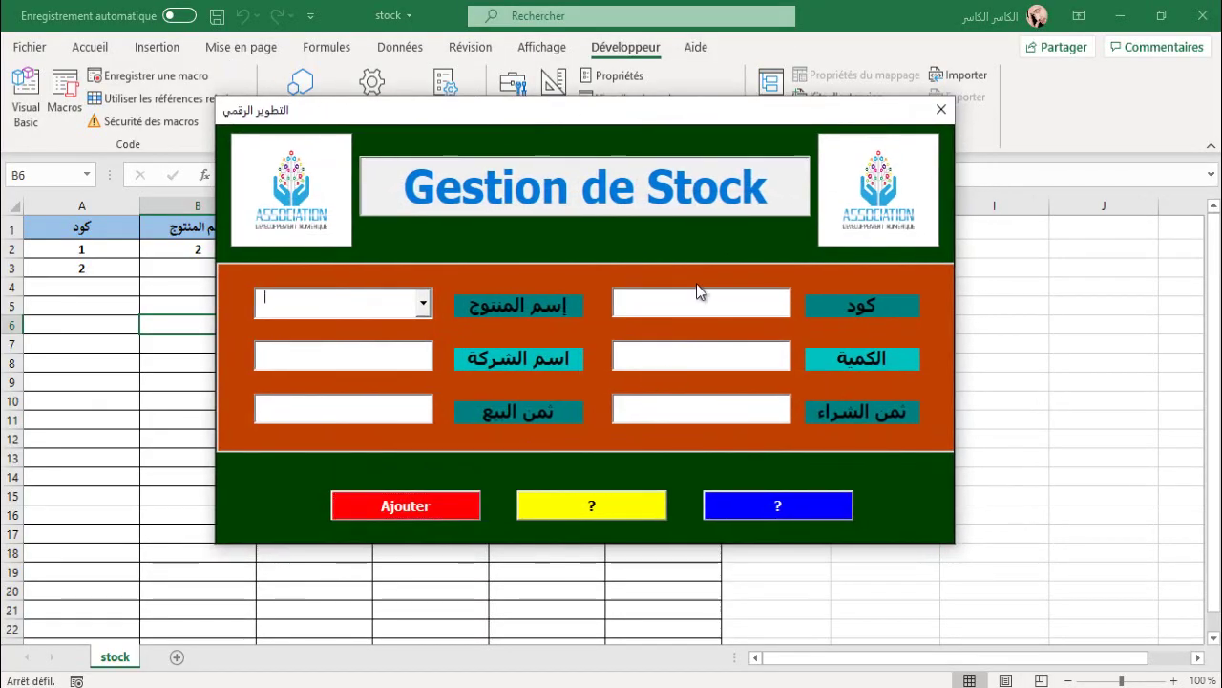
pyautogui.click(696, 296)
pyautogui.write('1')
pyautogui.click(669, 360)
pyautogui.write('1')
pyautogui.click(695, 408)
pyautogui.write('1')
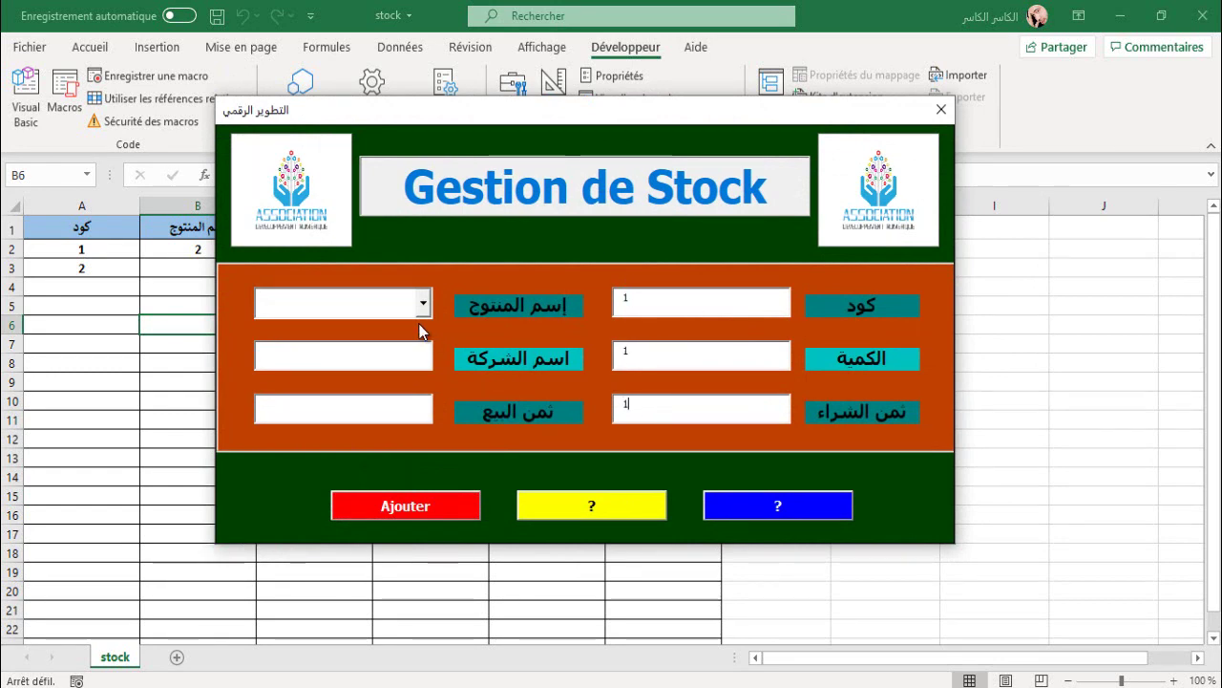
pyautogui.click(395, 299)
pyautogui.write('1')
pyautogui.click(352, 355)
pyautogui.write('1')
pyautogui.click(347, 407)
pyautogui.write('1')
# Step: Submit the record with Ajouter and answer Oui in the confirmation box
pyautogui.click(408, 514)
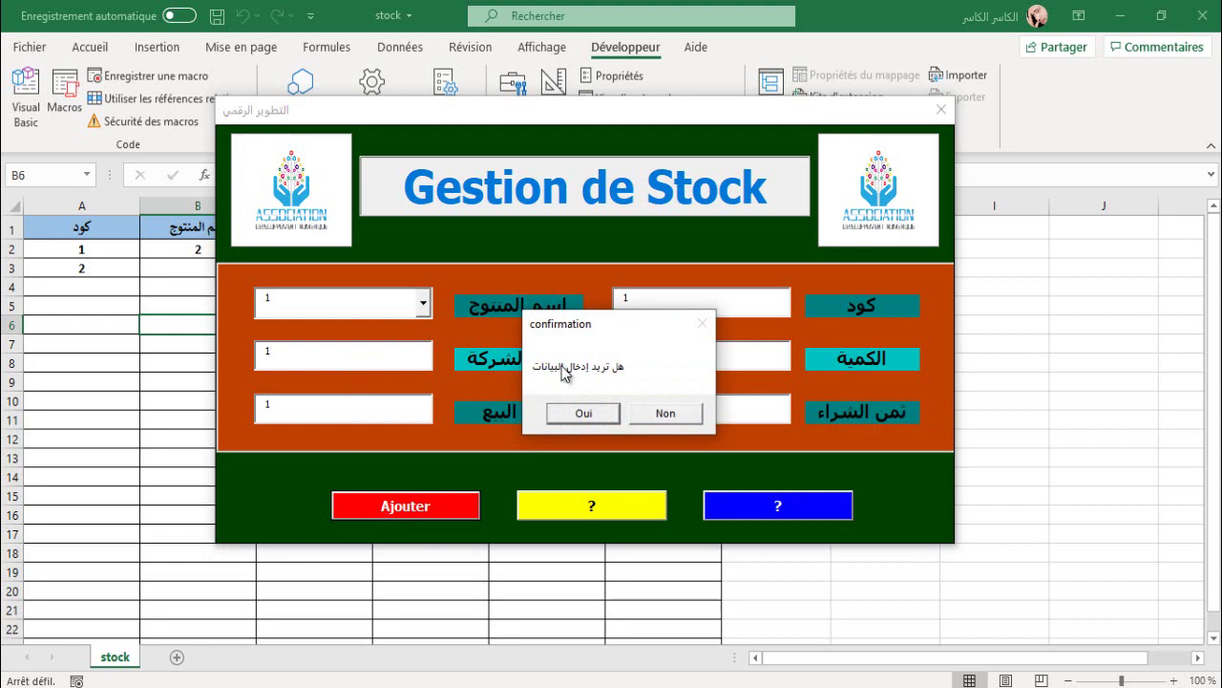
pyautogui.moveTo(627, 326); pyautogui.dragTo(578, 298)
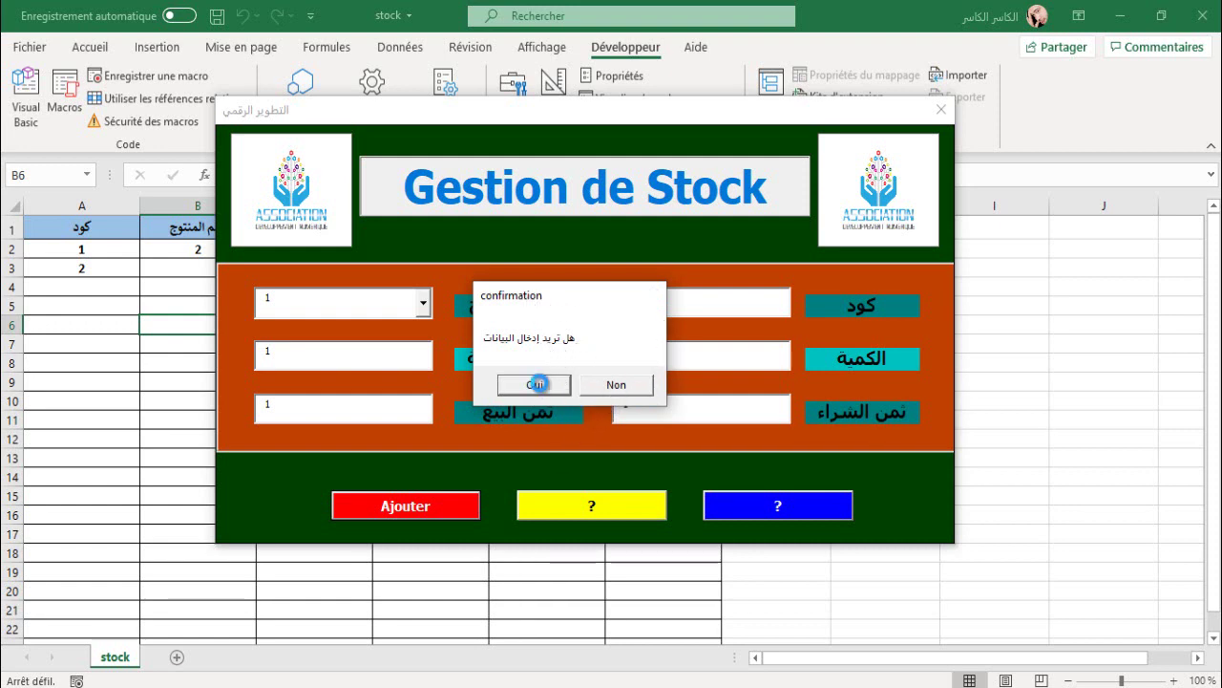
pyautogui.click(535, 384)
# Step: Close the running form and reopen the Ajouter button's Click code
pyautogui.click(968, 132)
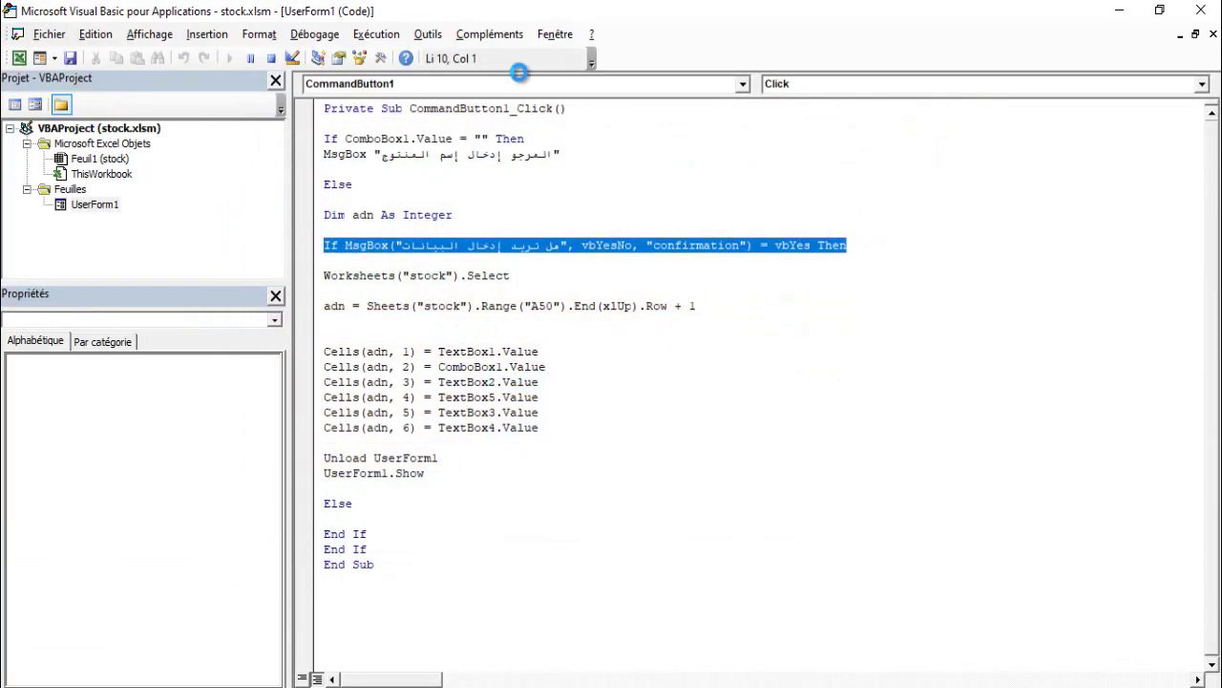
pyautogui.hotkey('shift', 'F7')
pyautogui.doubleClick(484, 499)
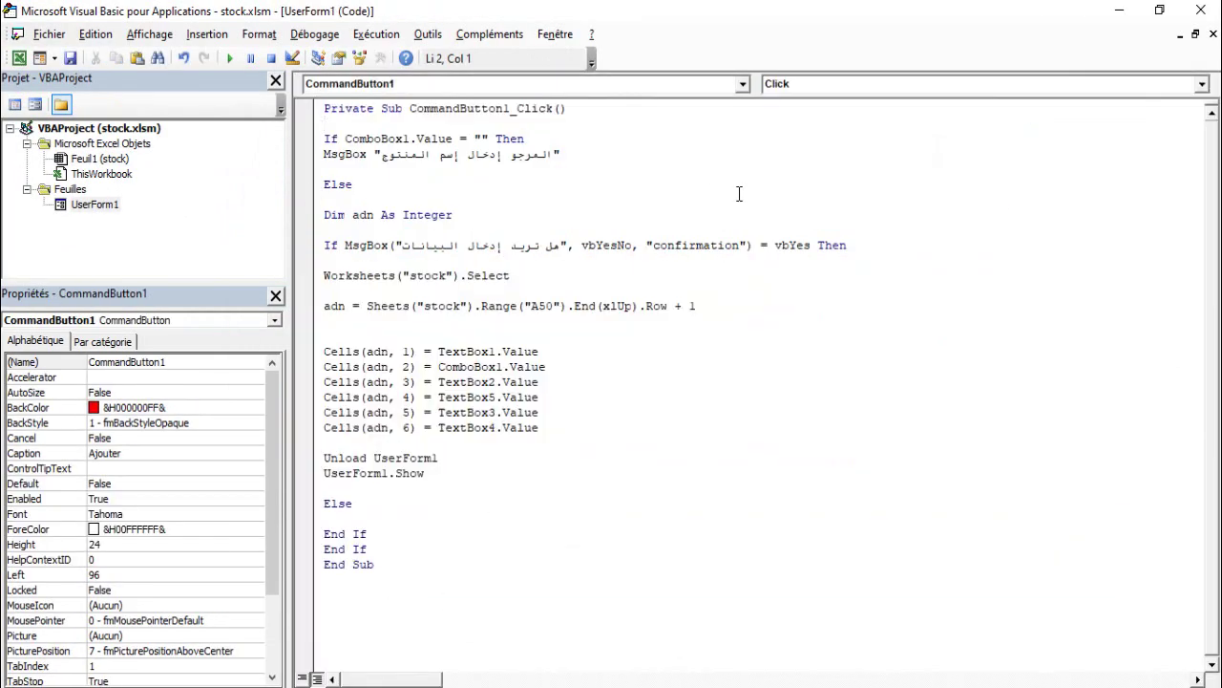
# Step: Highlight the MsgBox arguments: vbYesNo, the Arabic message text and the confirmation title
pyautogui.doubleClick(603, 246)
pyautogui.click(624, 245)
pyautogui.doubleClick(624, 245)
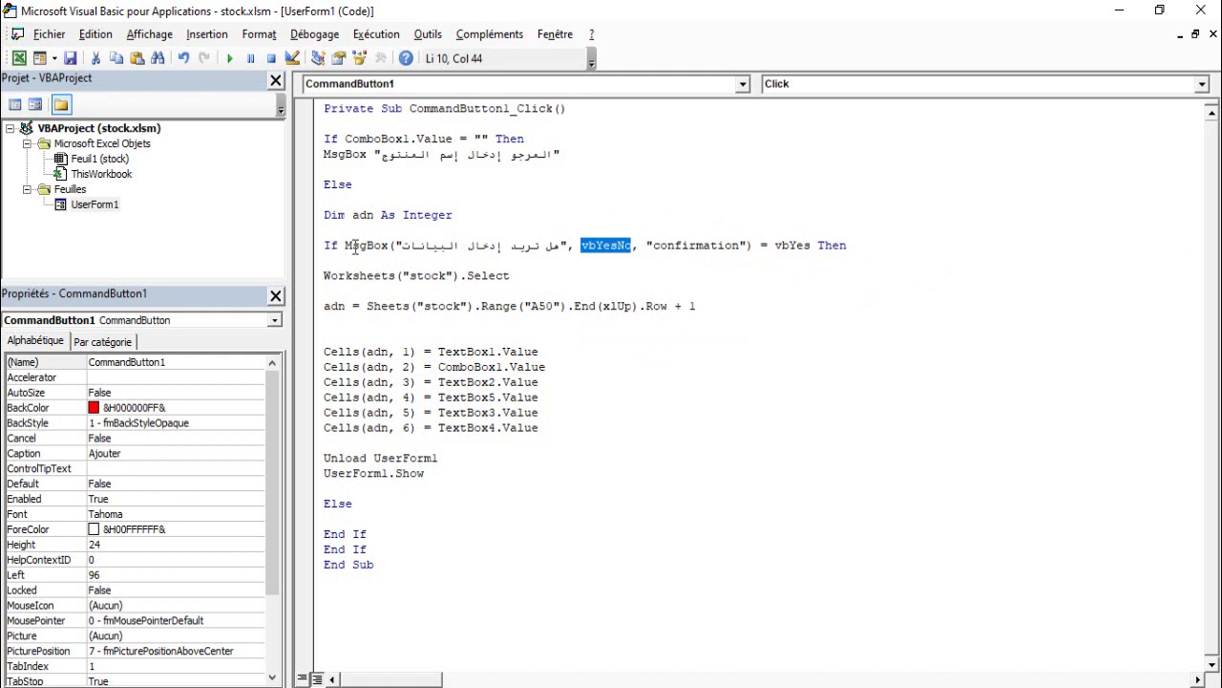
pyautogui.moveTo(402, 246); pyautogui.dragTo(564, 246)
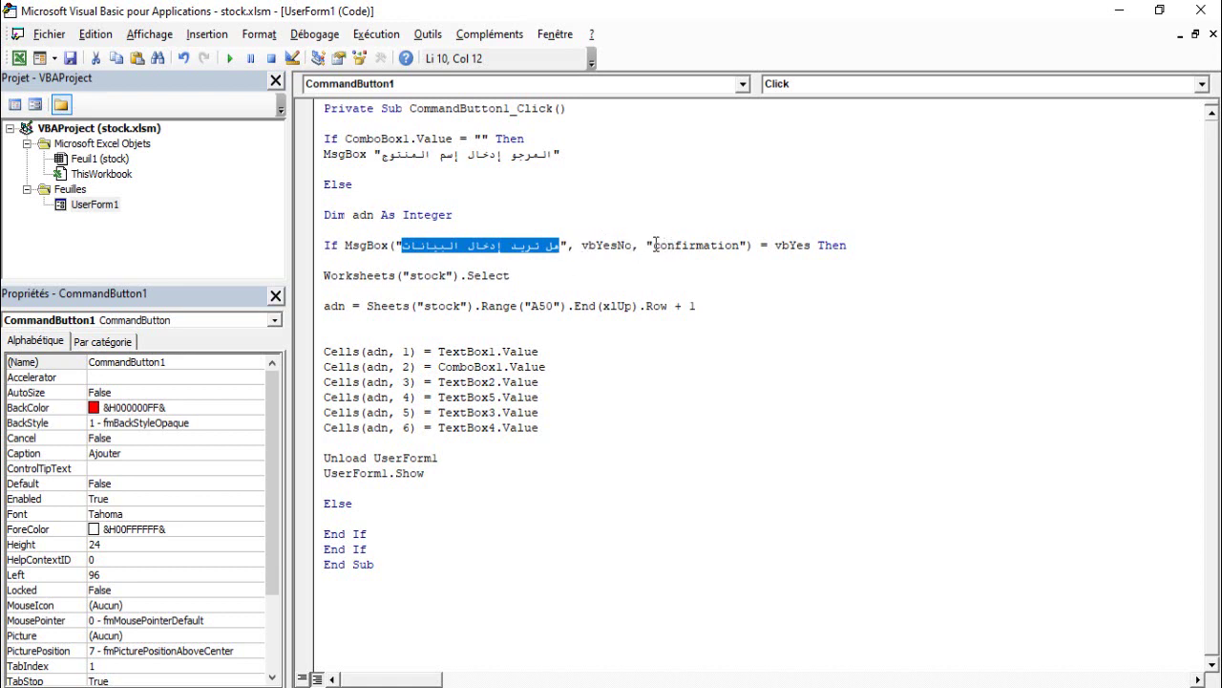
pyautogui.moveTo(653, 245); pyautogui.dragTo(745, 249)
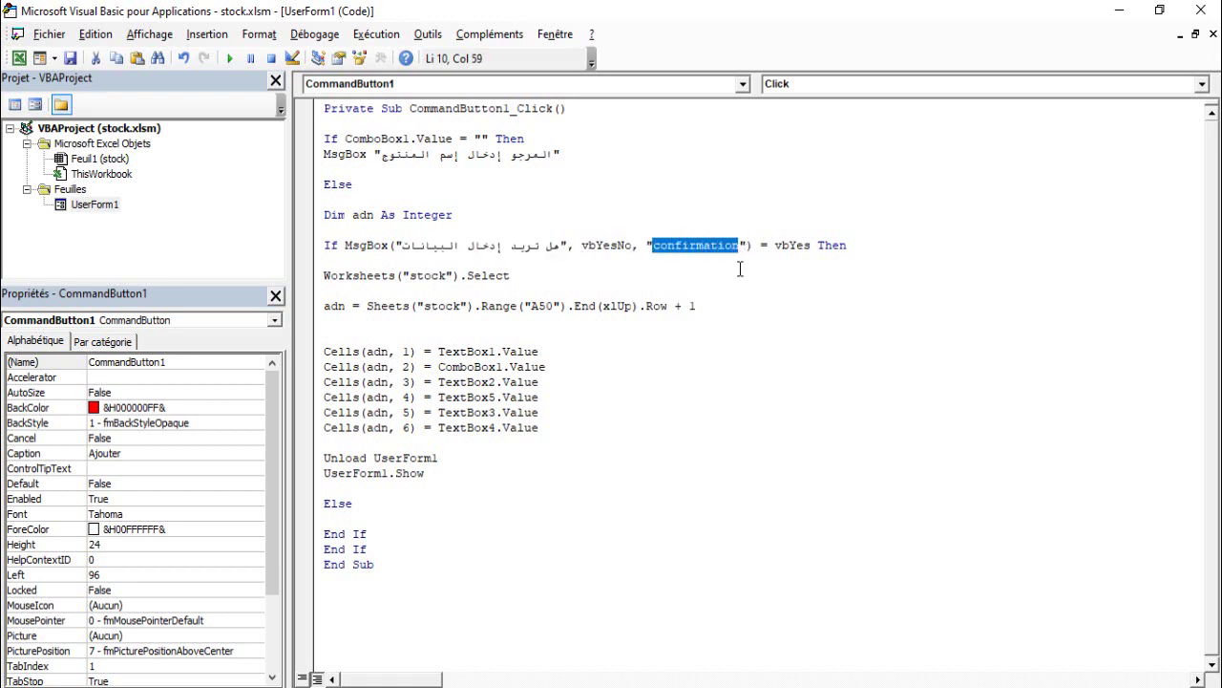
pyautogui.doubleClick(595, 246)
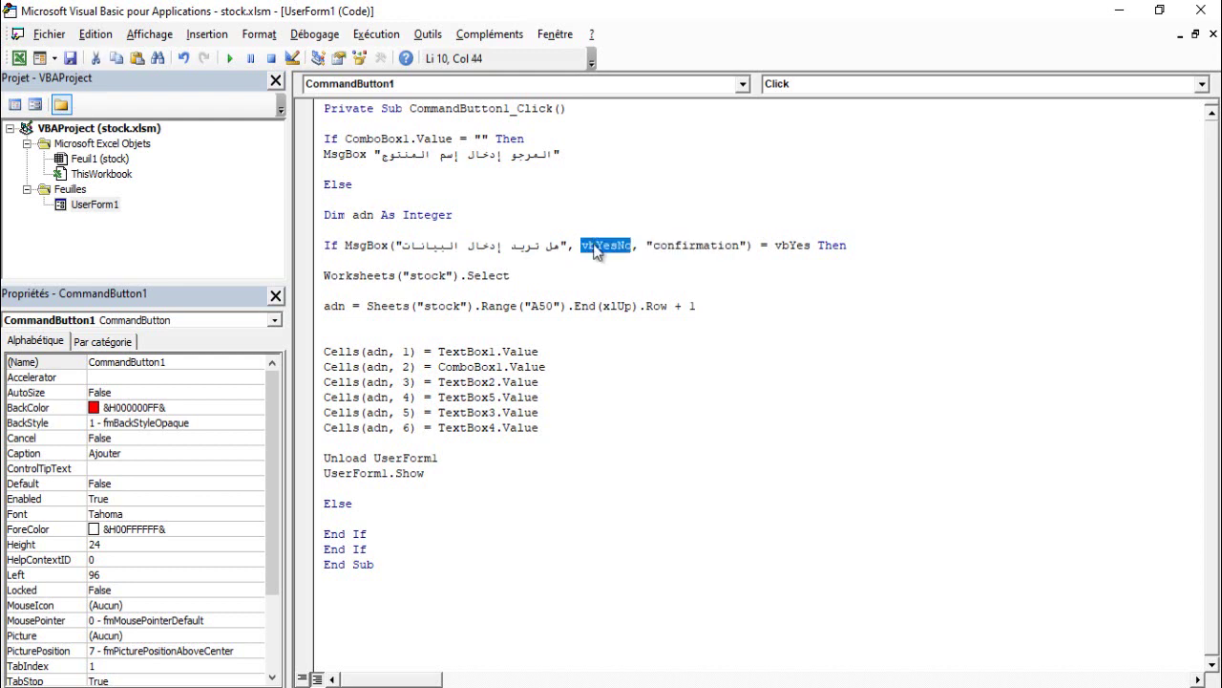
pyautogui.click(570, 245)
pyautogui.moveTo(570, 245); pyautogui.dragTo(576, 244)
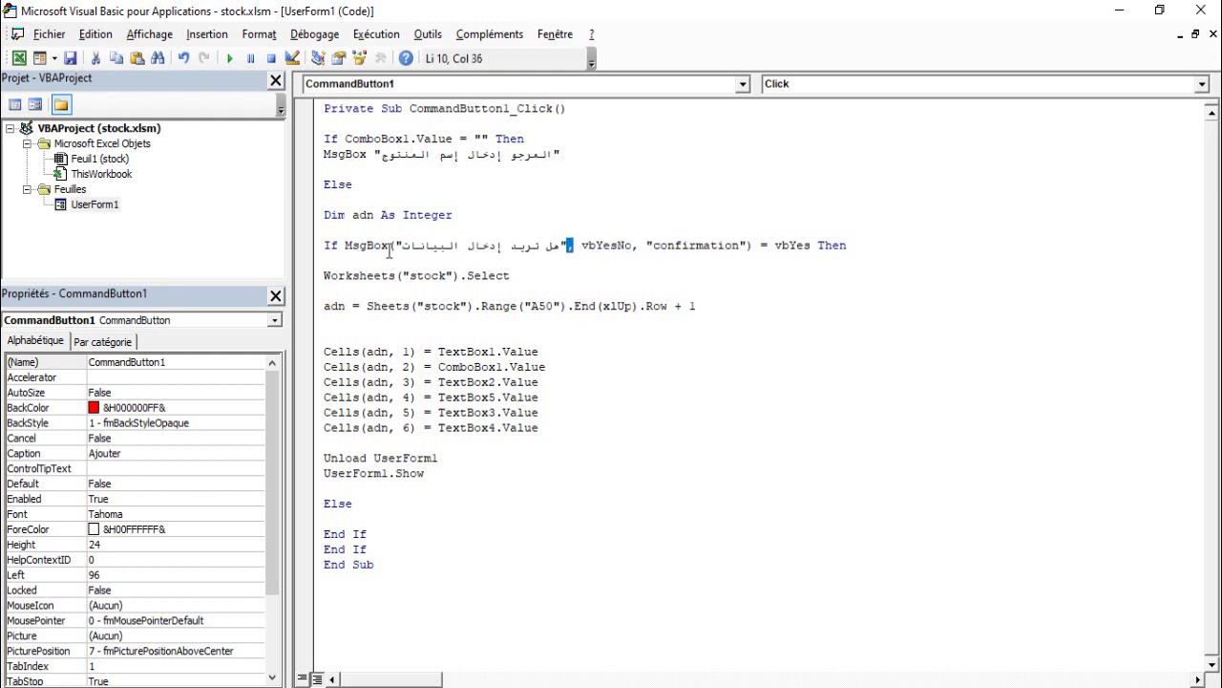
pyautogui.doubleClick(607, 246)
# Step: Point out the vbYes comparison against vbYesNo, then run the Gestion de Stock form
pyautogui.click(783, 244)
pyautogui.moveTo(774, 245); pyautogui.dragTo(810, 246)
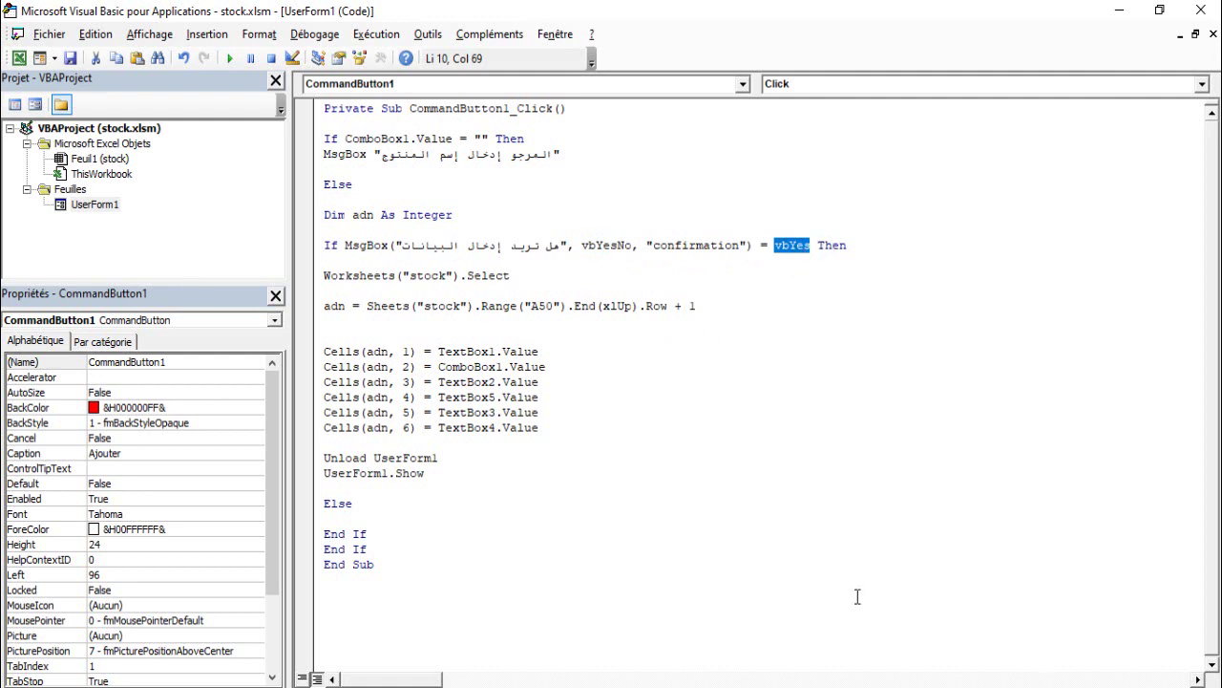
pyautogui.click(790, 246)
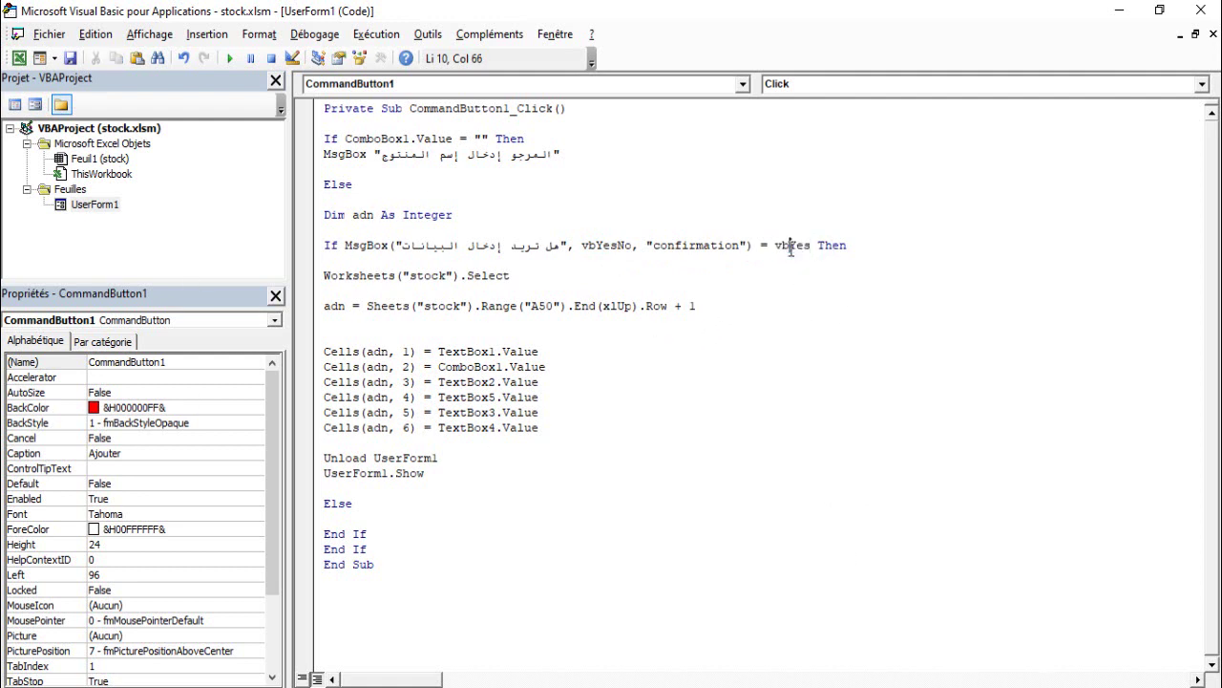
pyautogui.doubleClick(583, 246)
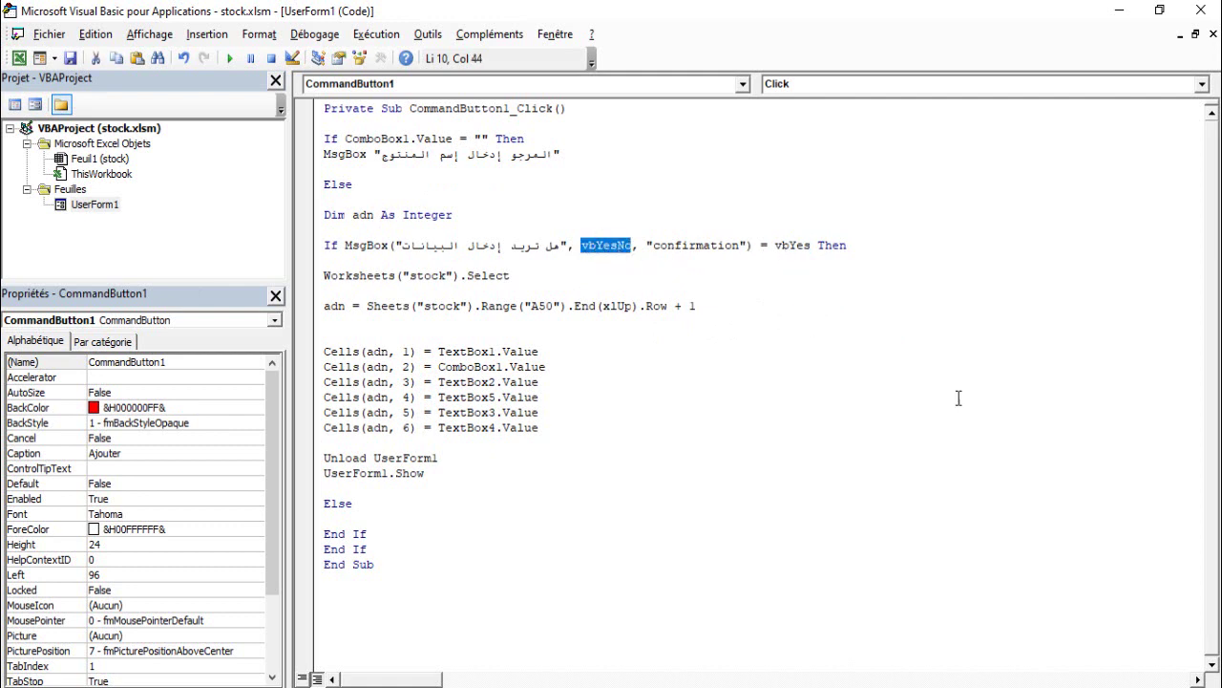
pyautogui.doubleClick(785, 244)
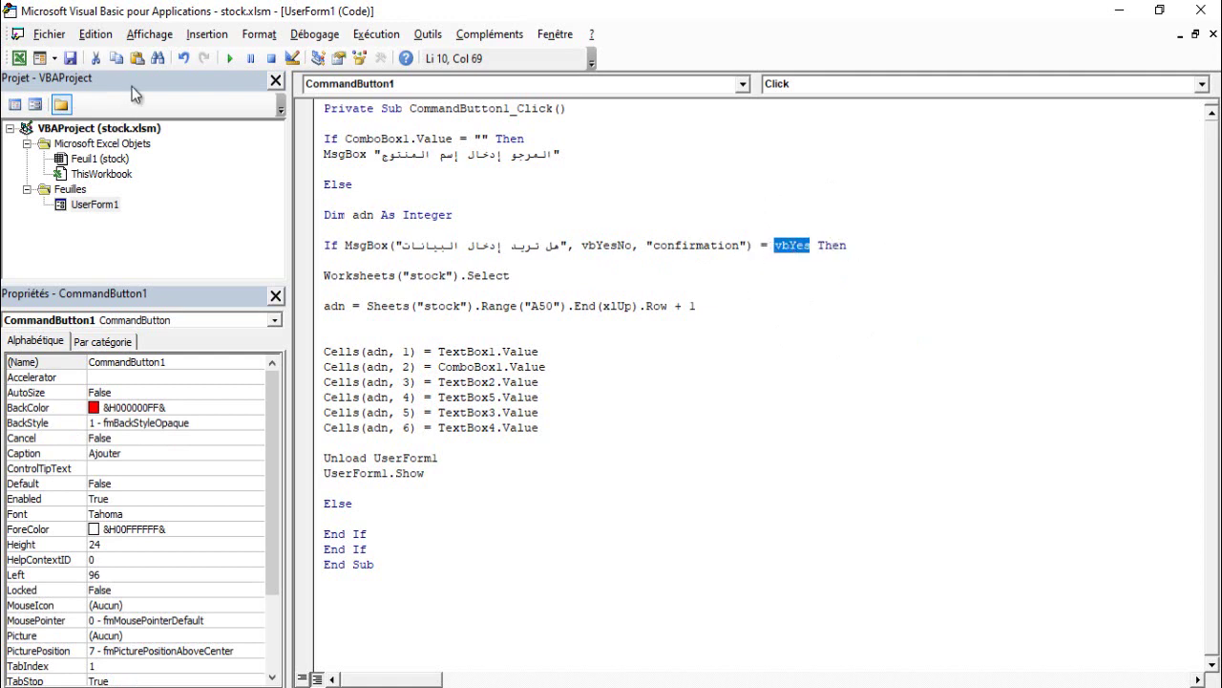
pyautogui.click(227, 58)
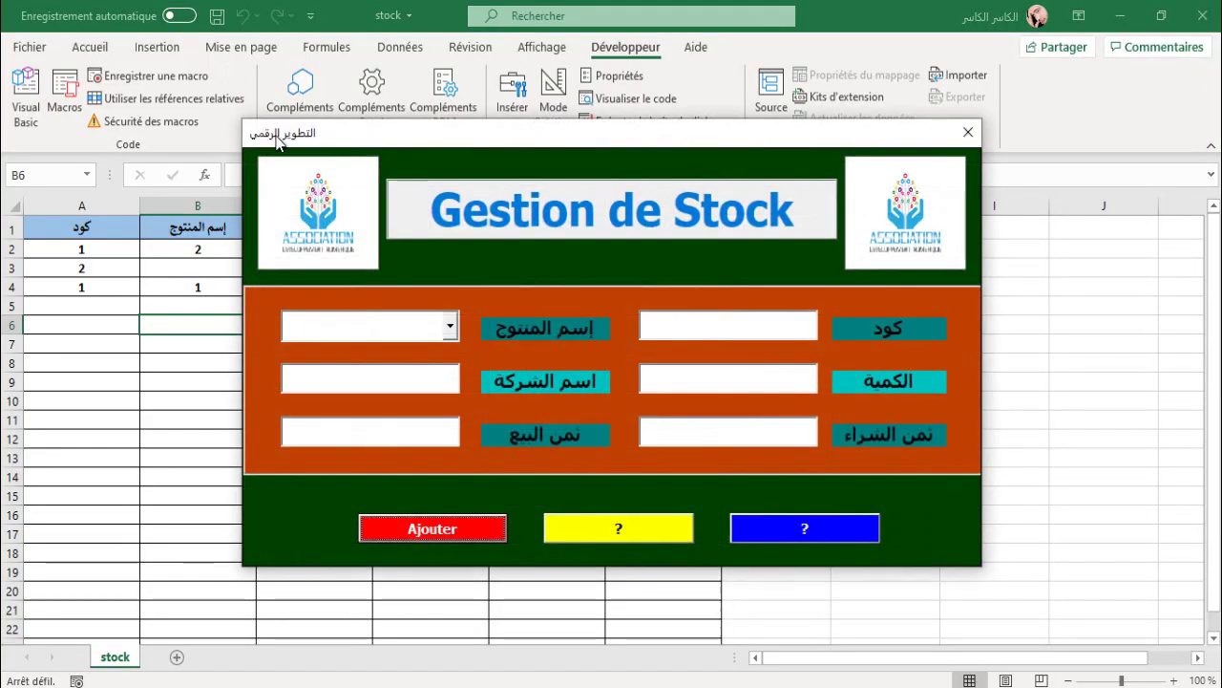
# Step: Add a record with 5 in the form fields and confirm it with Oui
pyautogui.click(685, 316)
pyautogui.write('5')
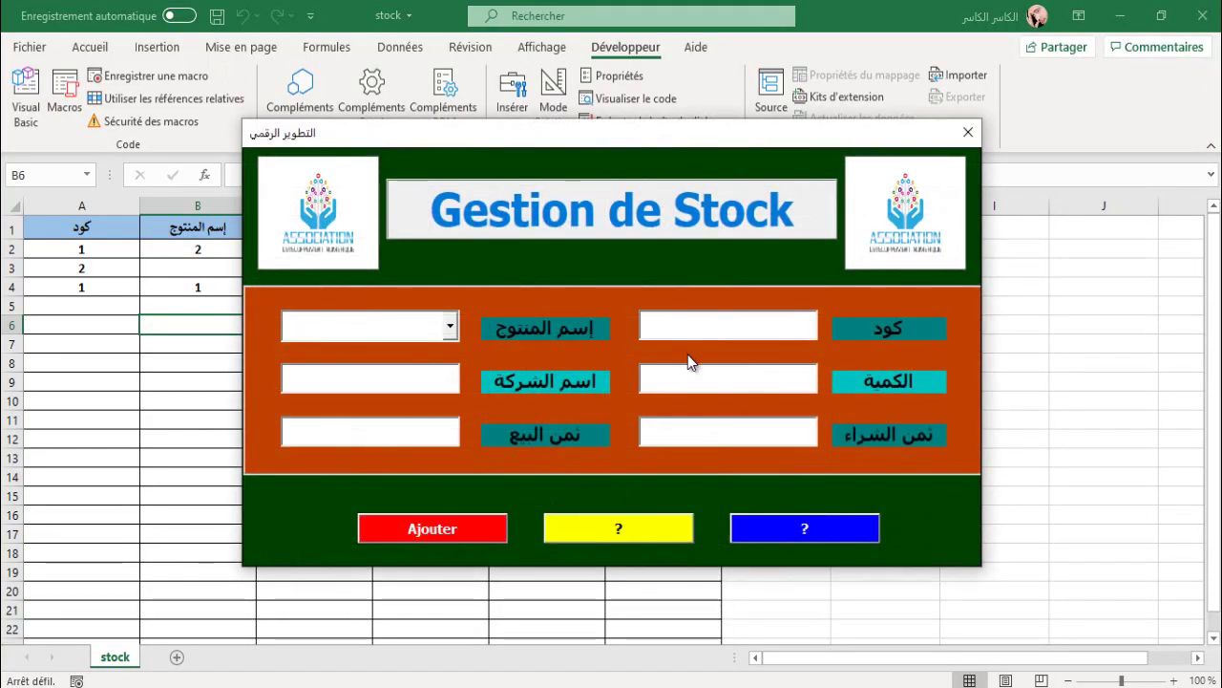
pyautogui.click(672, 377)
pyautogui.write('5')
pyautogui.click(647, 430)
pyautogui.write('5')
pyautogui.click(427, 322)
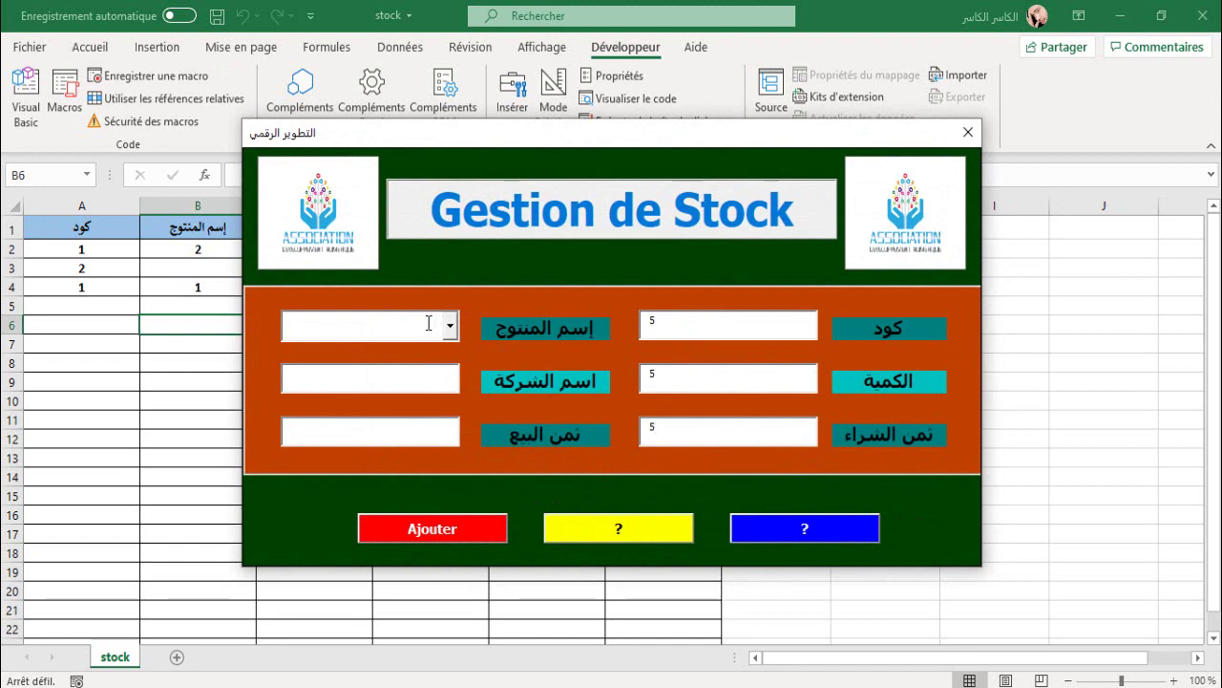
pyautogui.write('5')
pyautogui.click(397, 381)
pyautogui.write('5')
pyautogui.click(377, 441)
pyautogui.write('5')
pyautogui.click(404, 517)
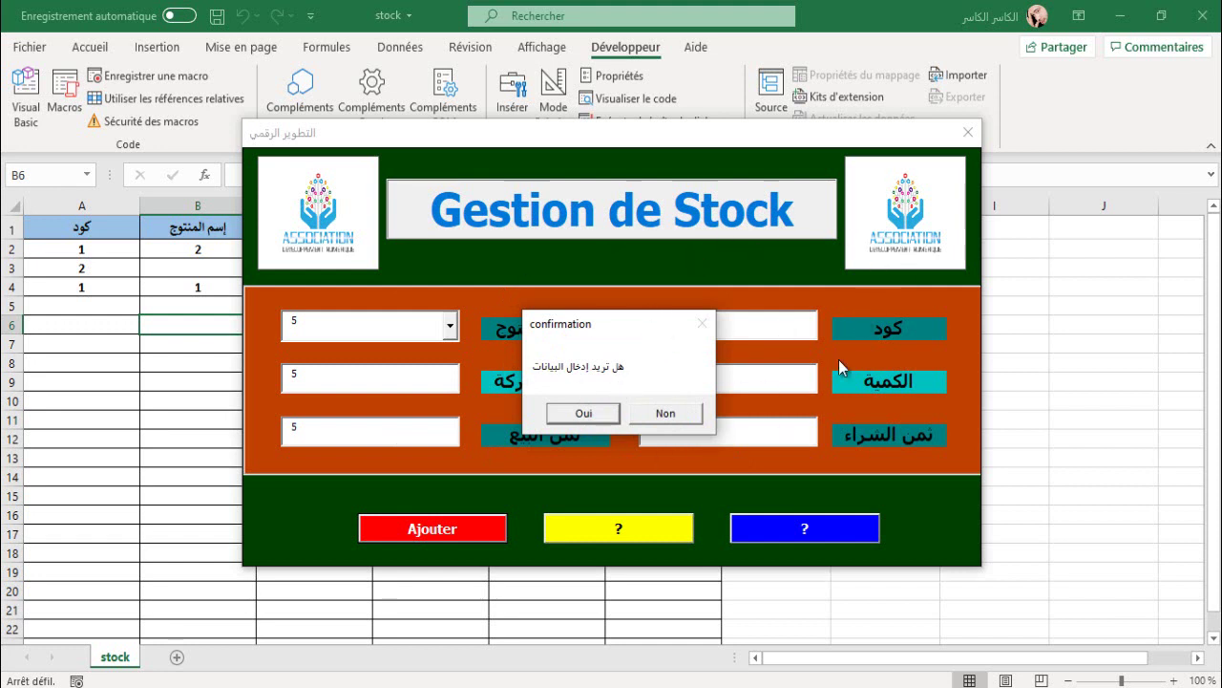
pyautogui.click(586, 414)
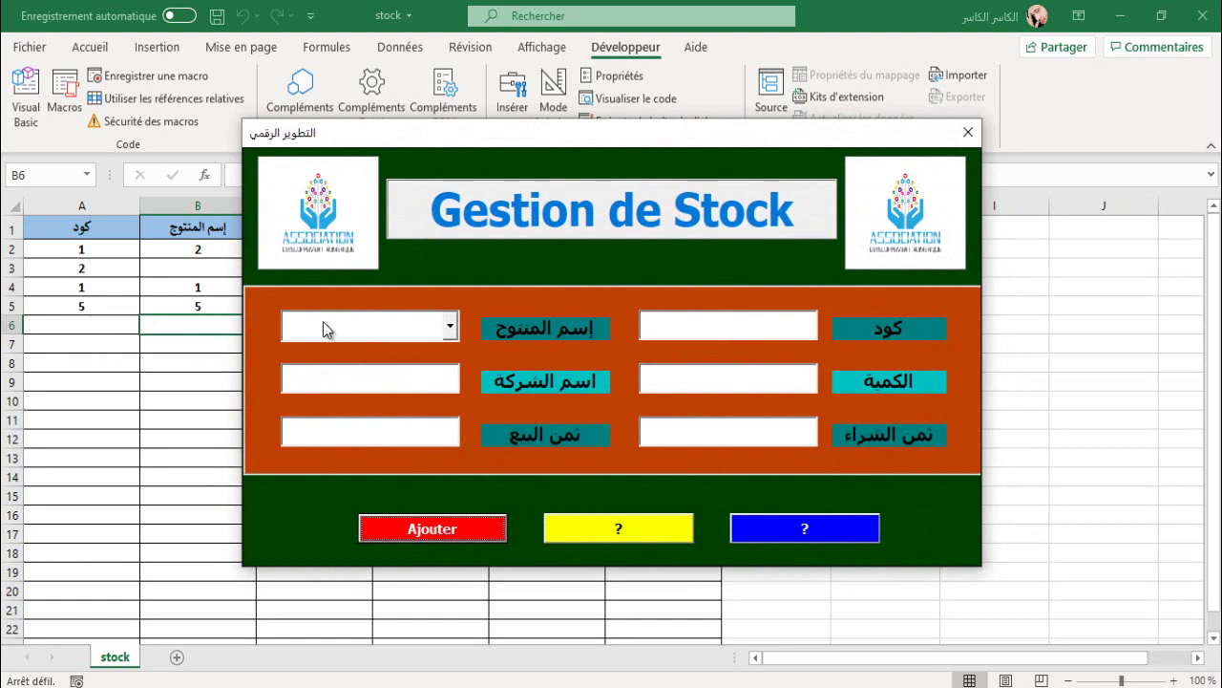
# Step: Add a second record of 6s, fixing a mistyped 66, confirm Oui, and close the form
pyautogui.click(678, 328)
pyautogui.write('6')
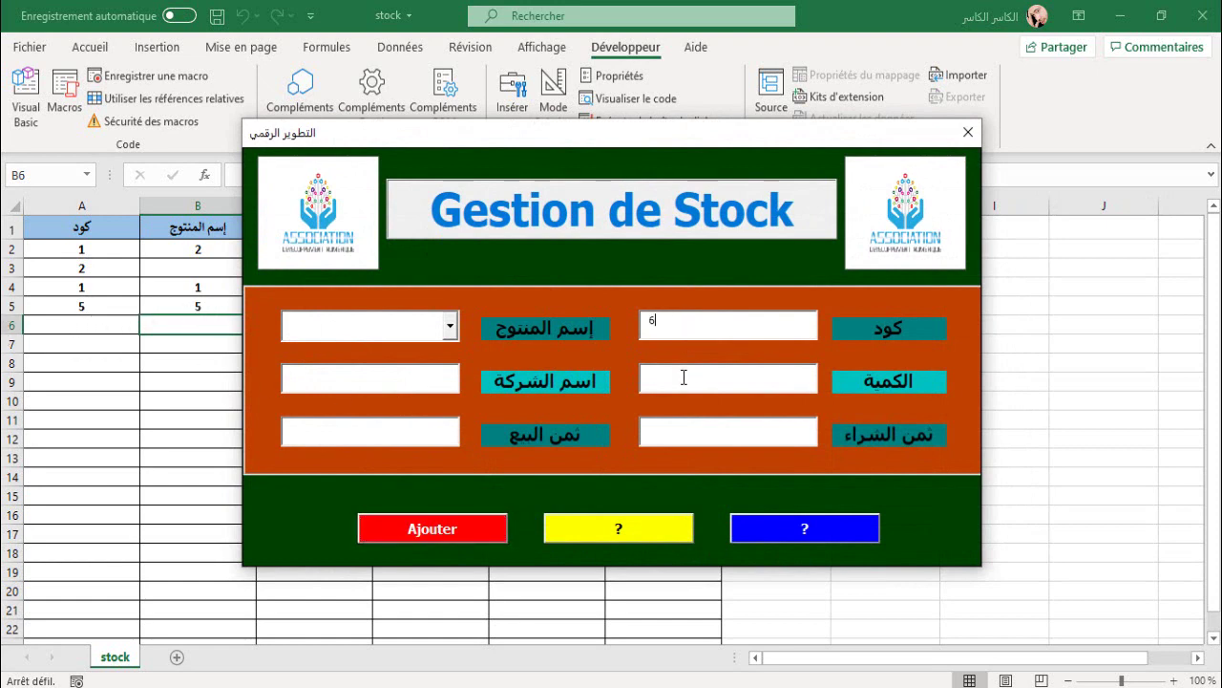
pyautogui.click(682, 376)
pyautogui.write('6')
pyautogui.click(657, 431)
pyautogui.write('6')
pyautogui.write('6')
pyautogui.click(372, 378)
pyautogui.write('66')
pyautogui.moveTo(330, 387); pyautogui.dragTo(246, 384)
pyautogui.write('6')
pyautogui.click(334, 430)
pyautogui.write('6')
pyautogui.click(417, 528)
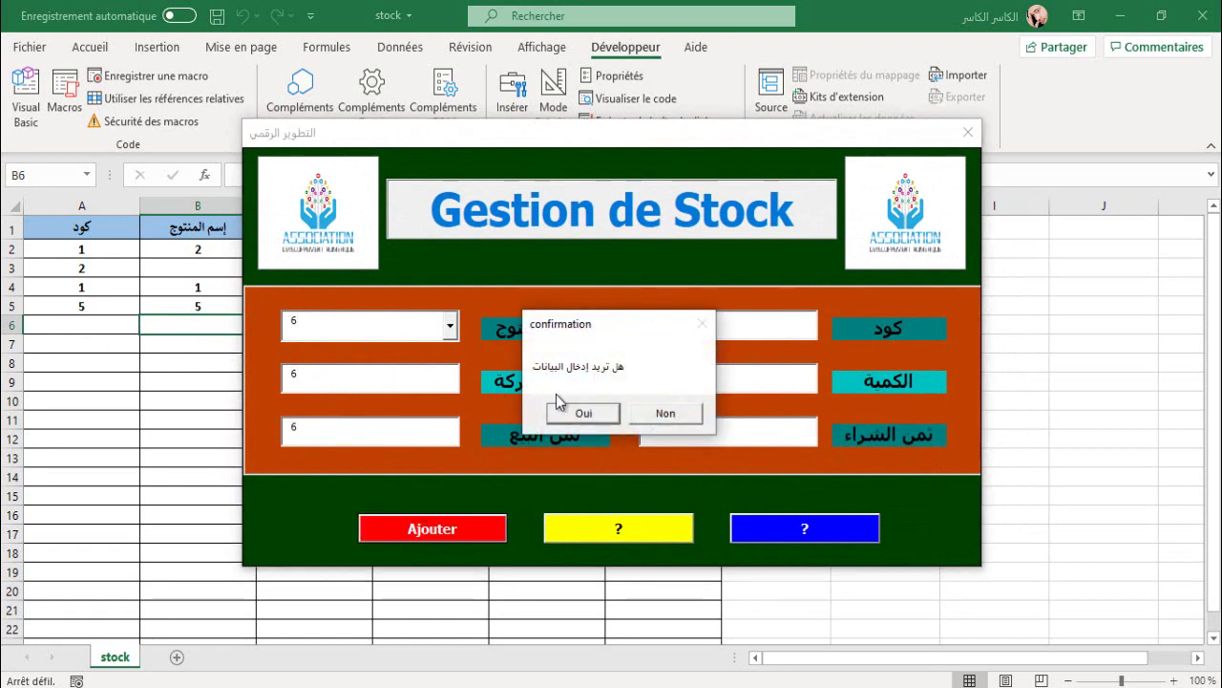
pyautogui.click(586, 418)
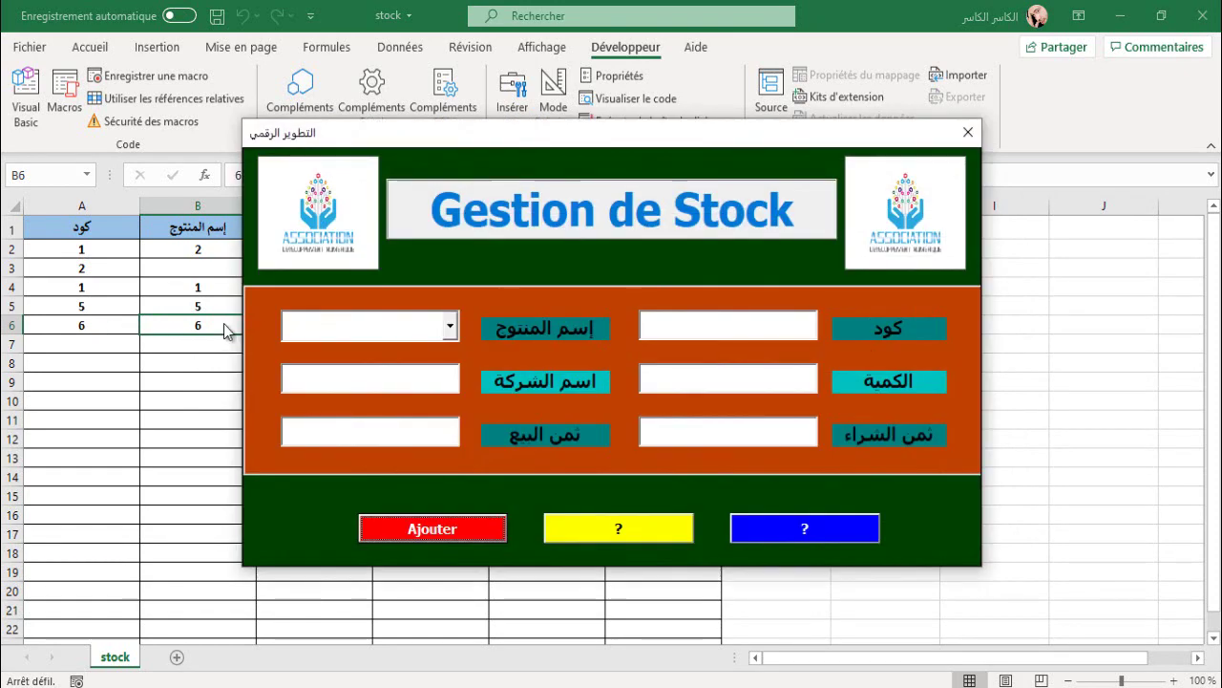
pyautogui.click(967, 132)
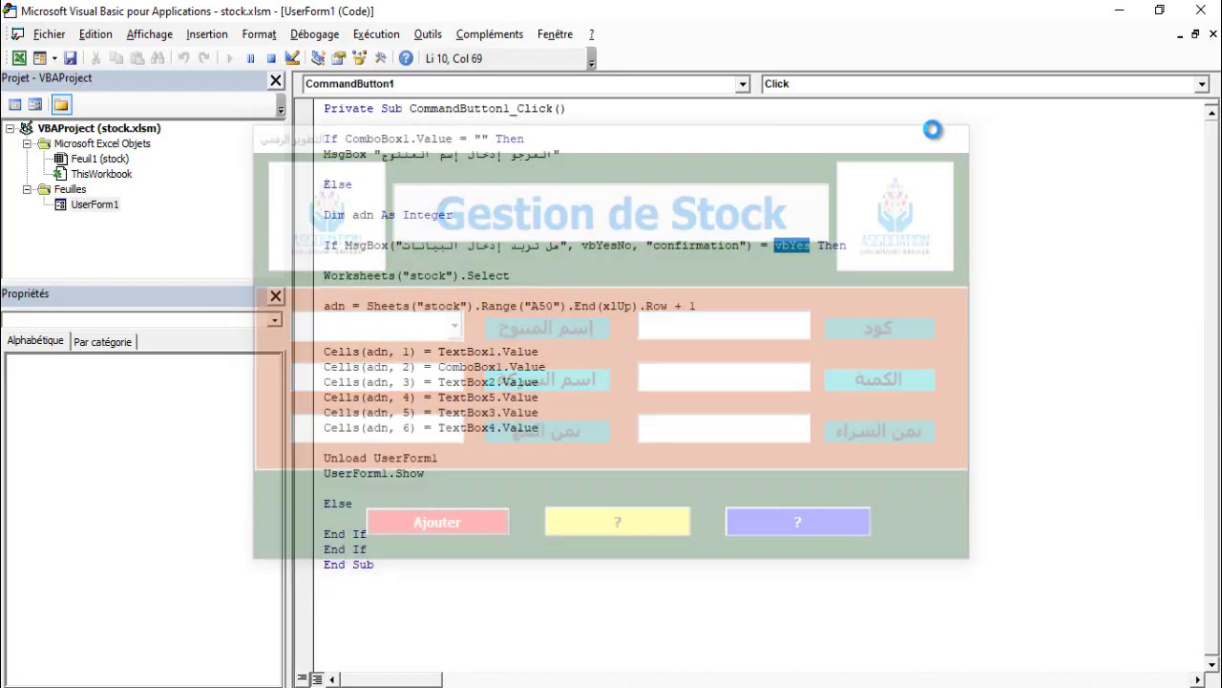
pyautogui.click(230, 58)
pyautogui.click(654, 327)
pyautogui.write('5')
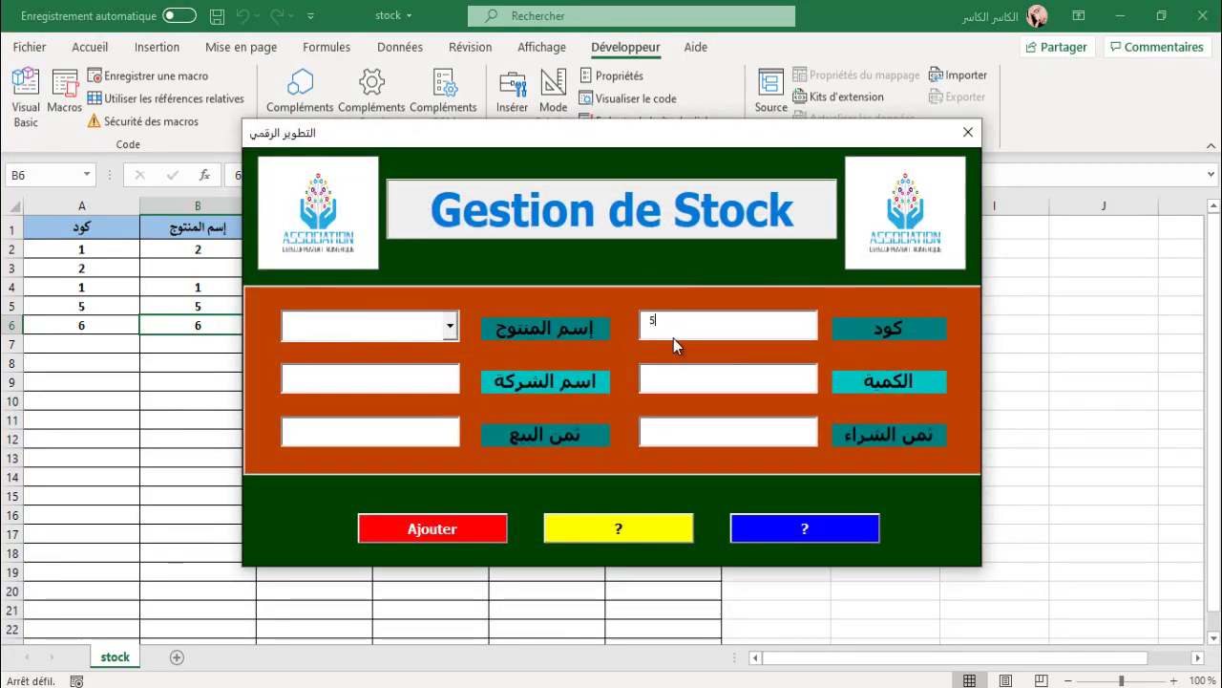
pyautogui.press('Return')
pyautogui.click(657, 378)
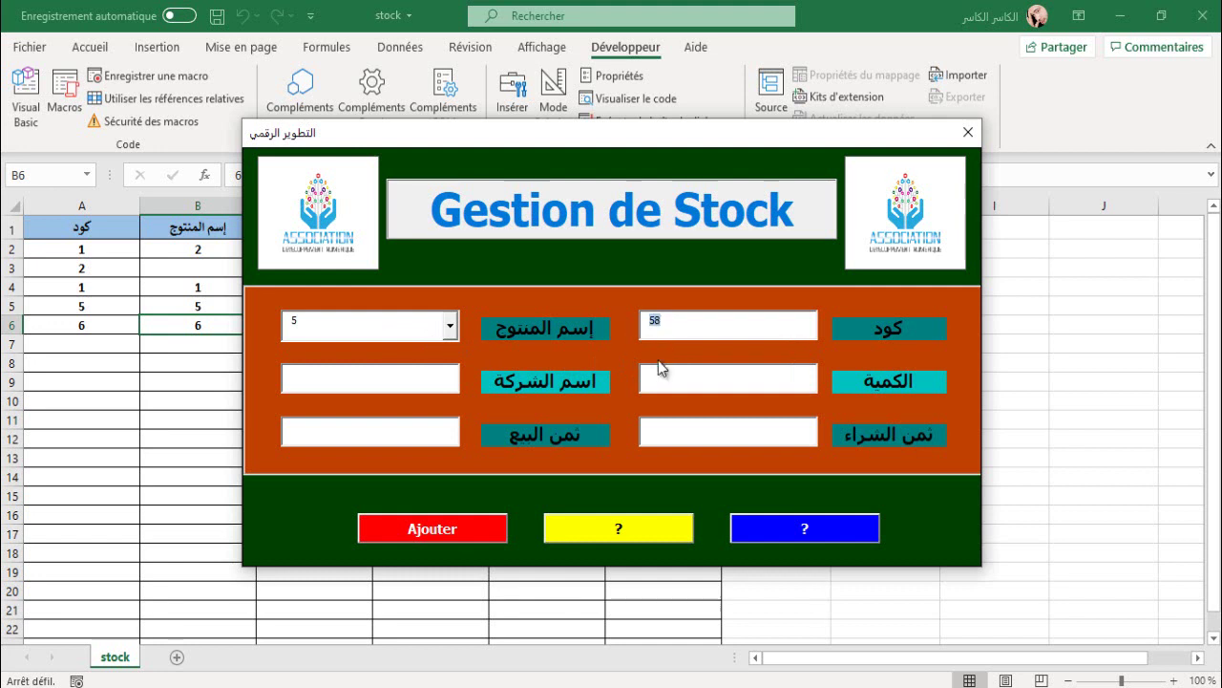
pyautogui.write('8')
pyautogui.click(680, 426)
pyautogui.write('8')
pyautogui.click(379, 327)
pyautogui.write('8')
pyautogui.write('8')
pyautogui.click(336, 434)
pyautogui.write('8')
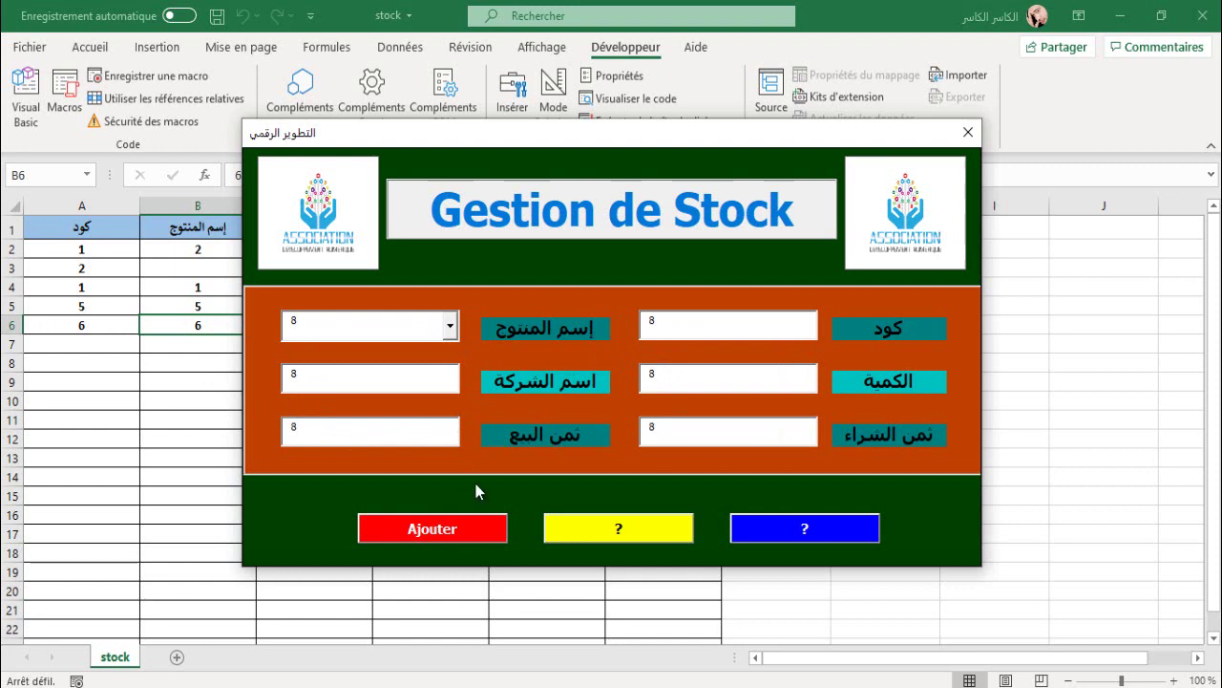
pyautogui.click(431, 532)
pyautogui.click(673, 418)
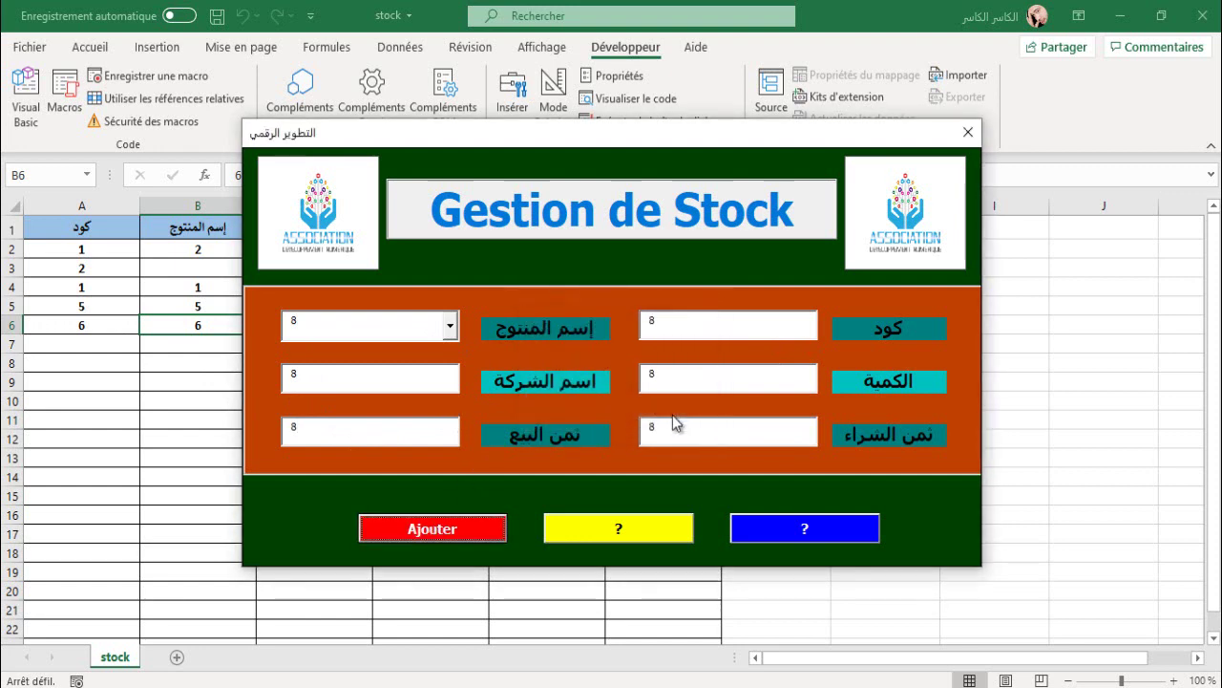
pyautogui.click(468, 528)
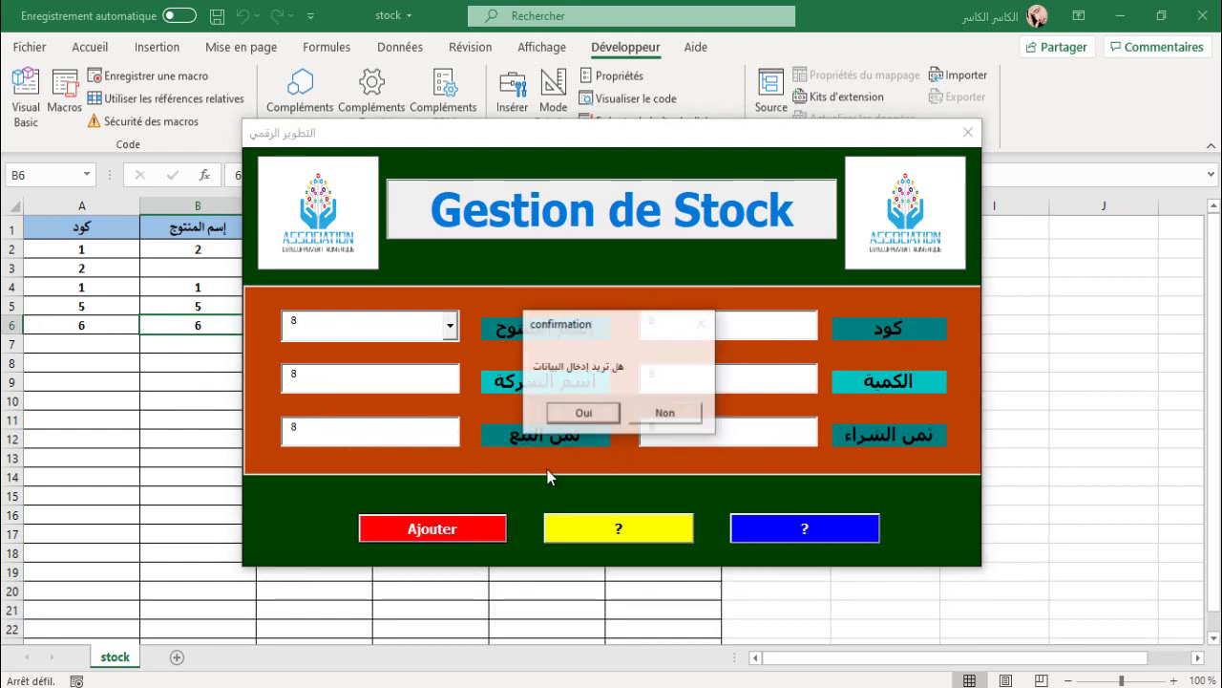
pyautogui.click(672, 413)
pyautogui.click(495, 527)
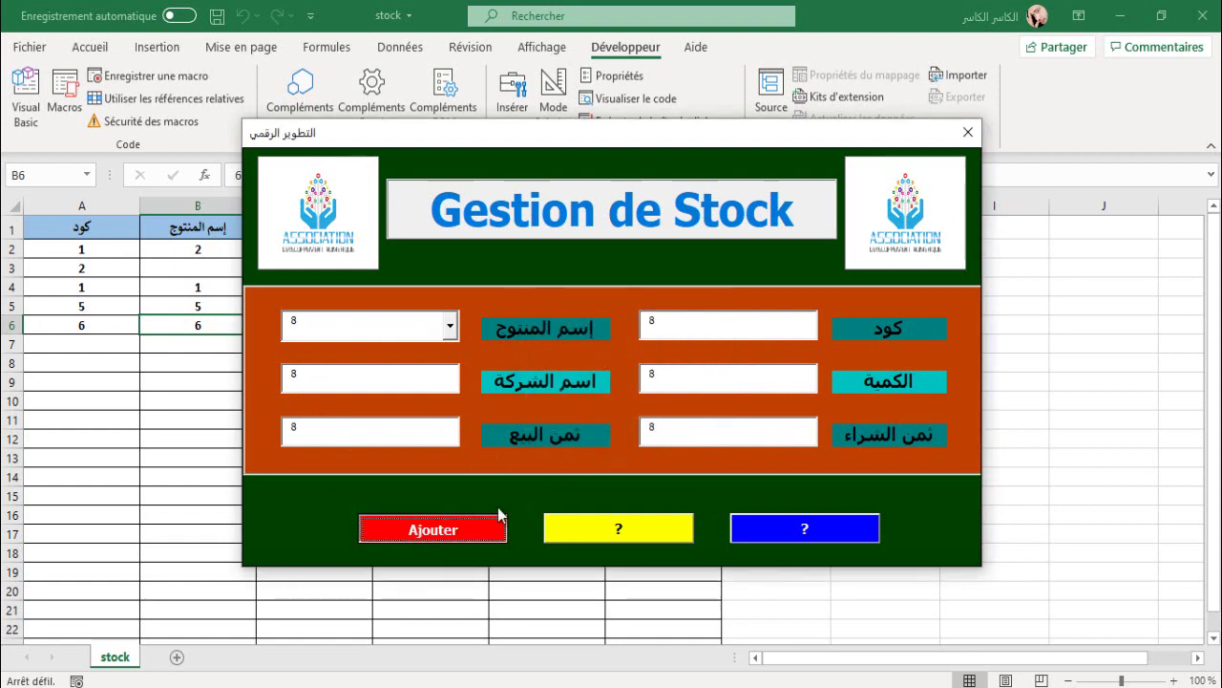
pyautogui.click(665, 417)
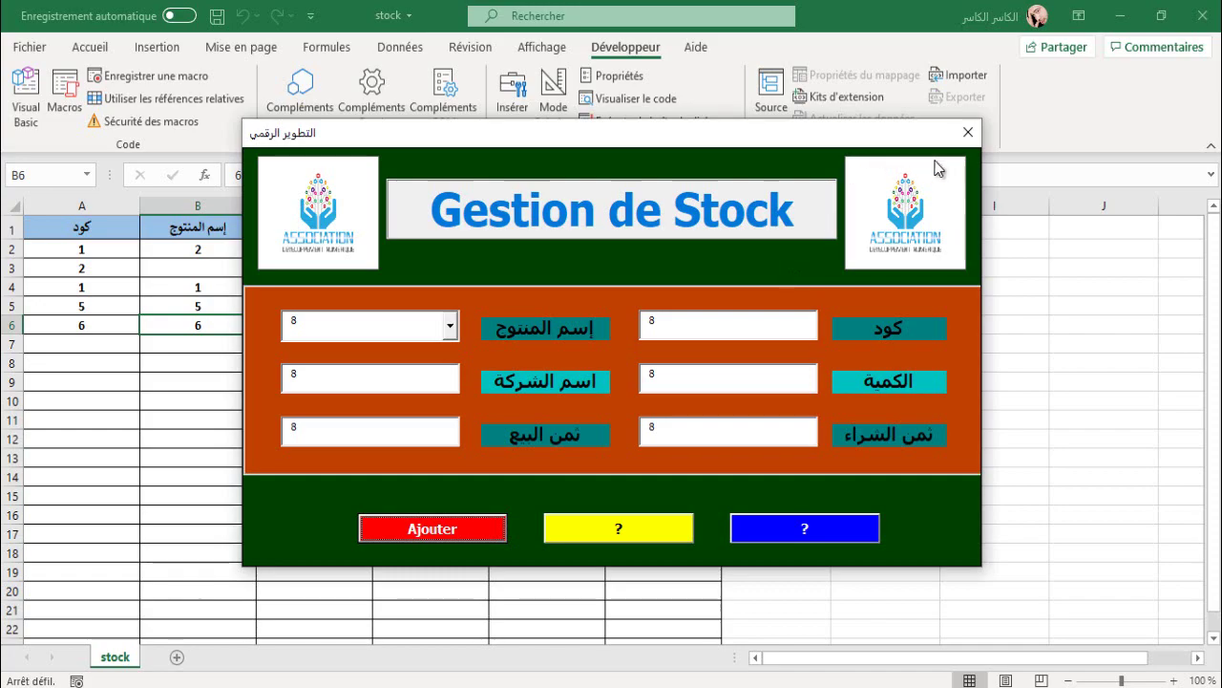
pyautogui.click(967, 132)
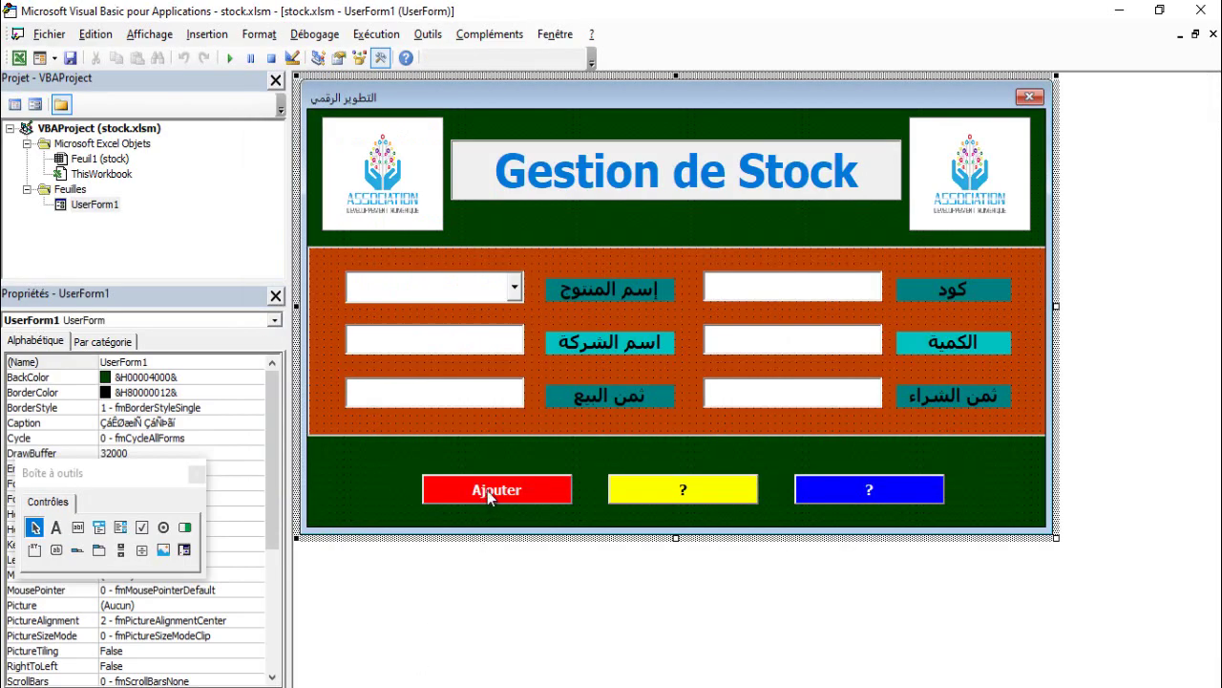
pyautogui.doubleClick(494, 490)
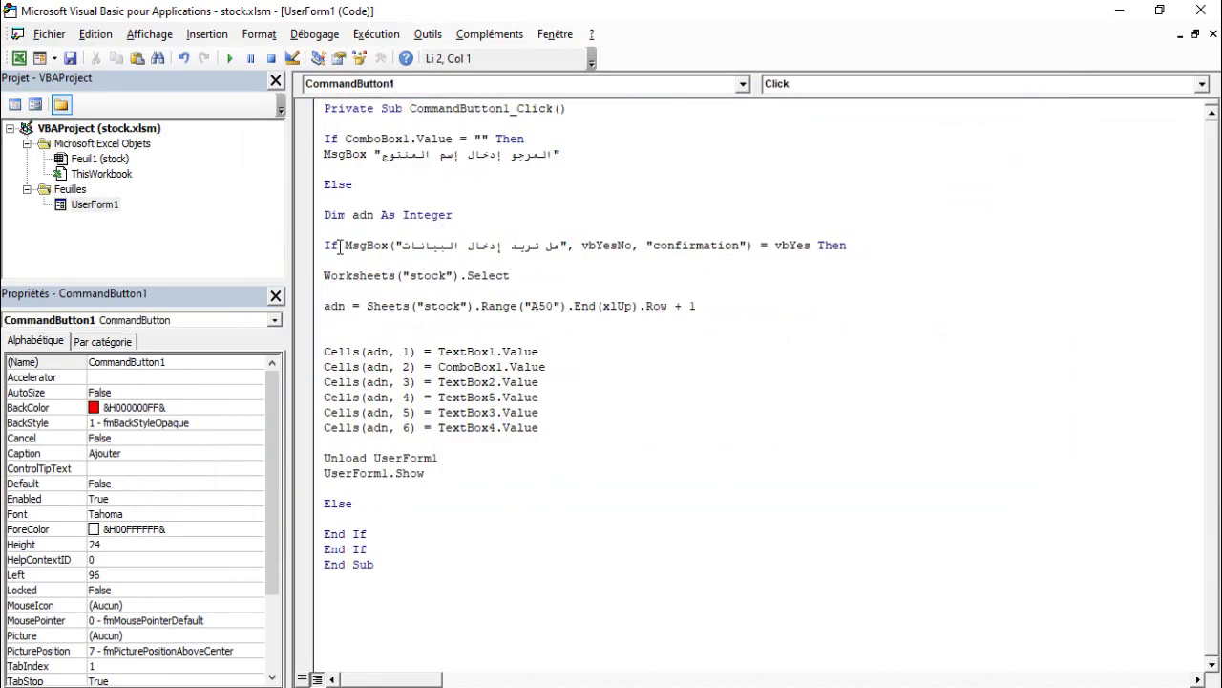
# Step: Highlight the yes/no confirmation line and the Worksheets("stock").Select line
pyautogui.moveTo(324, 245); pyautogui.dragTo(872, 242)
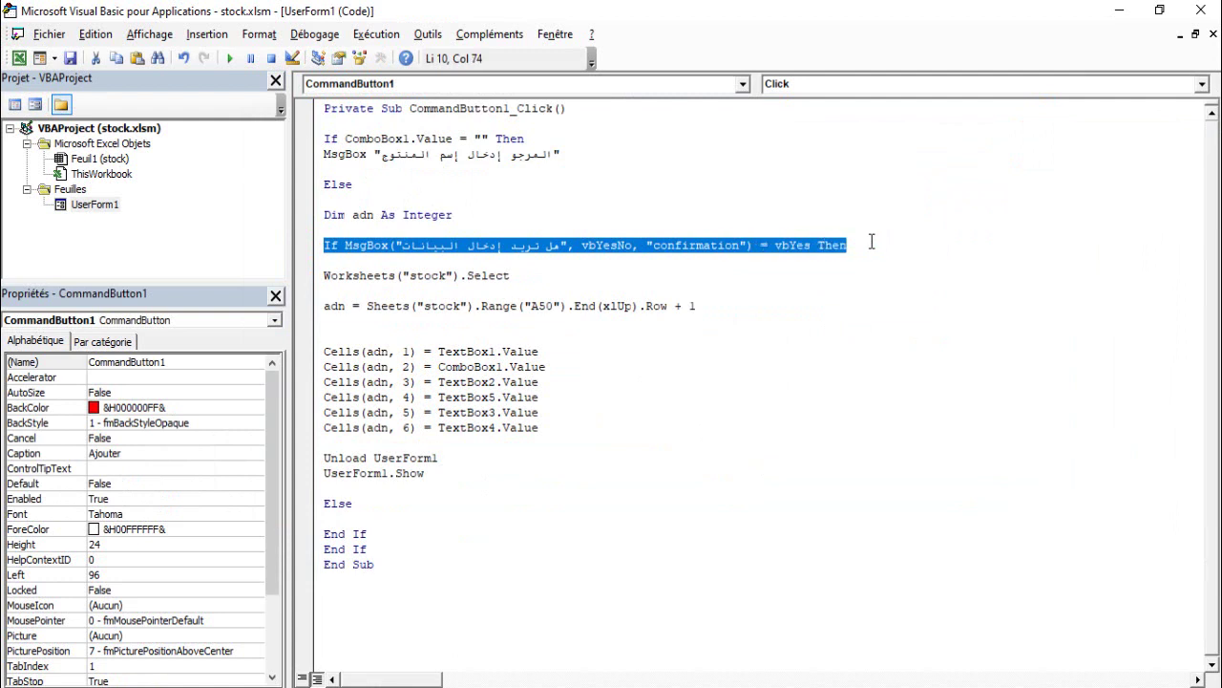
pyautogui.doubleClick(327, 277)
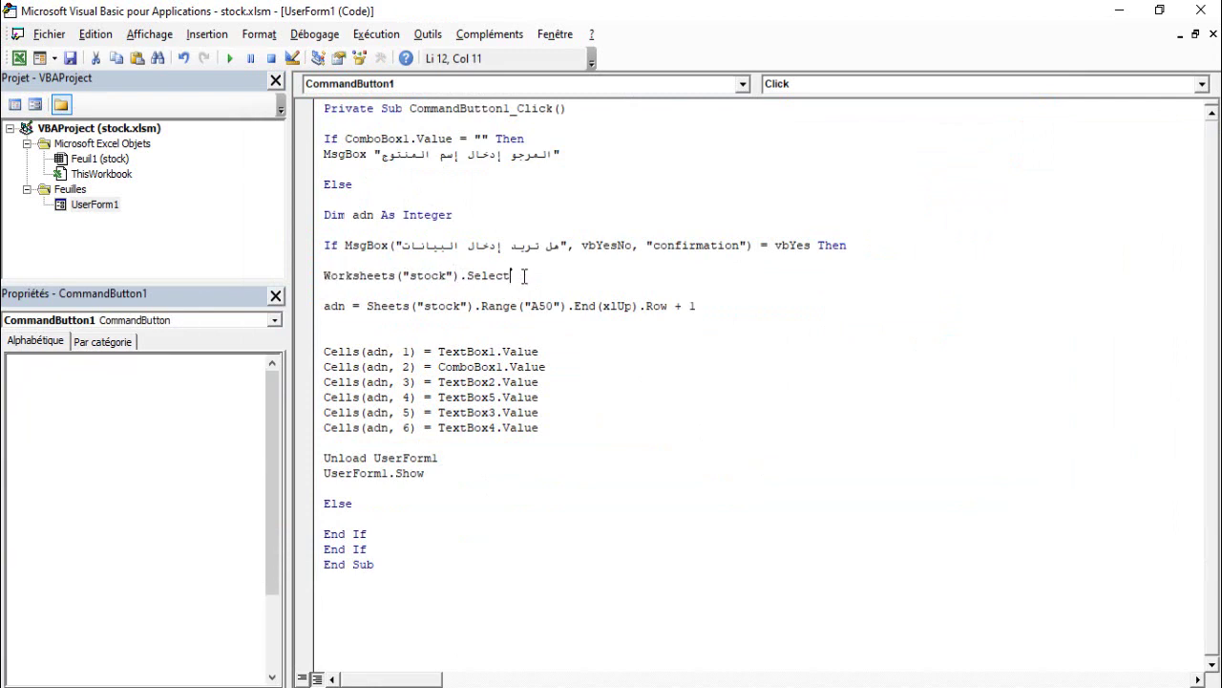
pyautogui.moveTo(512, 276); pyautogui.dragTo(321, 275)
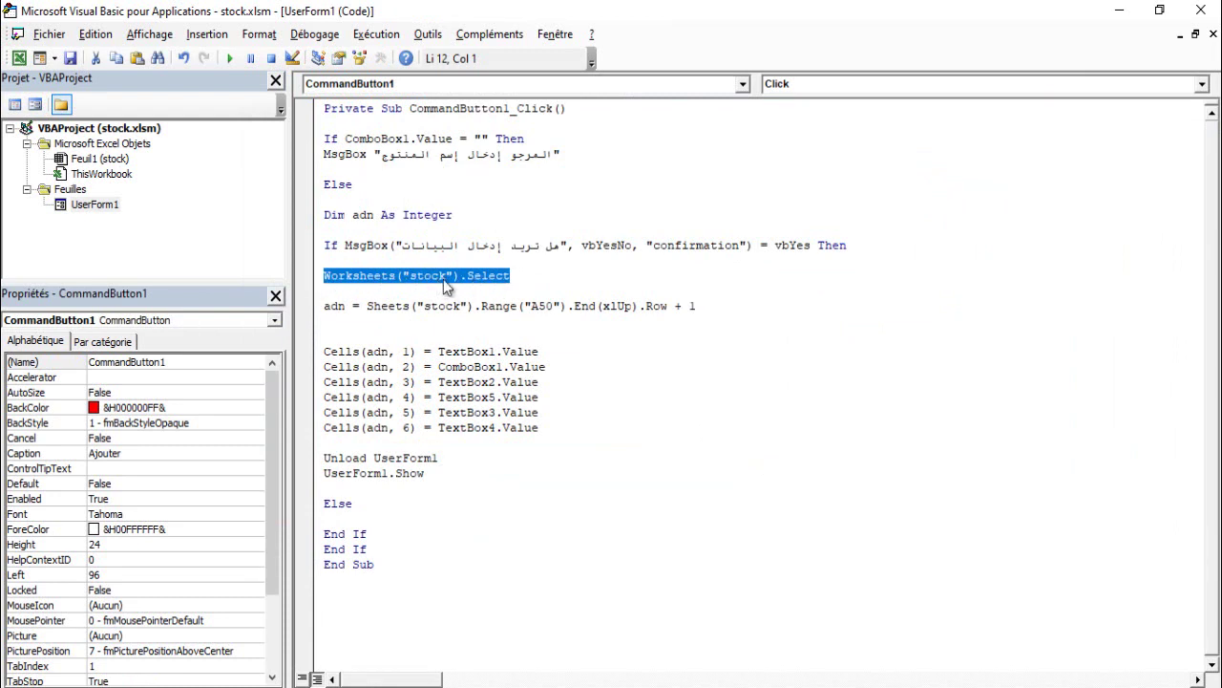
pyautogui.moveTo(516, 276); pyautogui.dragTo(325, 275)
# Step: Check the stock worksheet, point out the stock sheet name in both code lines, then run the form
pyautogui.click(15, 56)
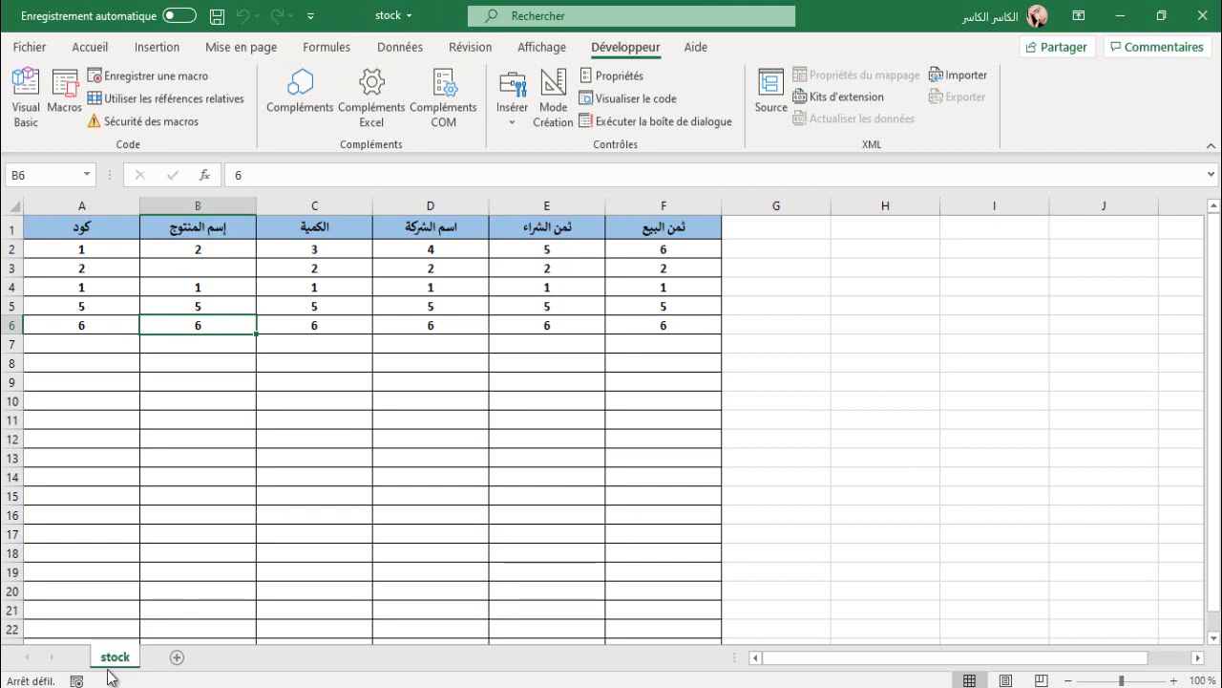
pyautogui.click(25, 95)
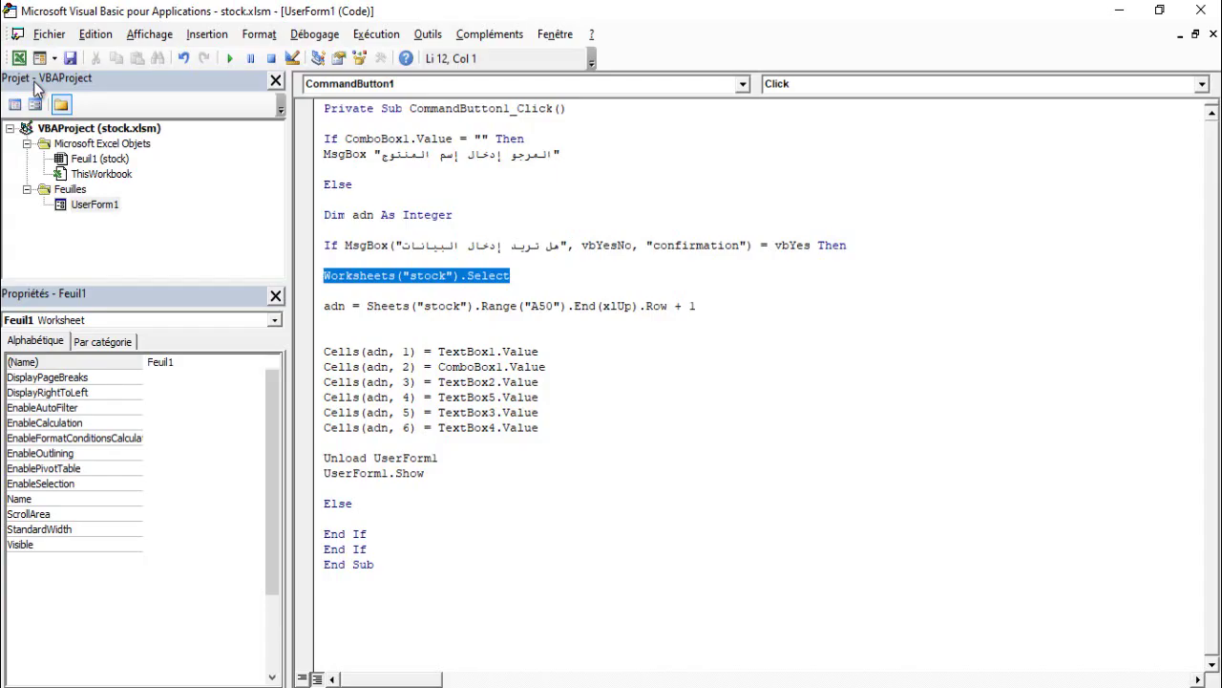
pyautogui.doubleClick(384, 306)
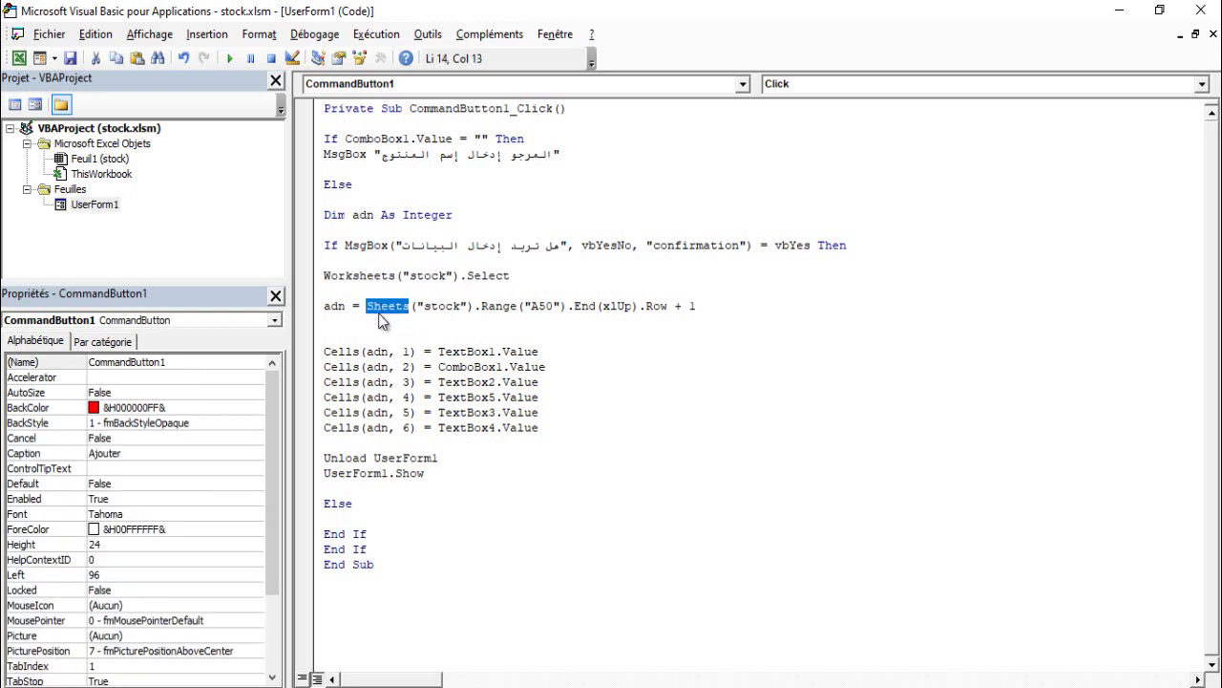
pyautogui.doubleClick(445, 307)
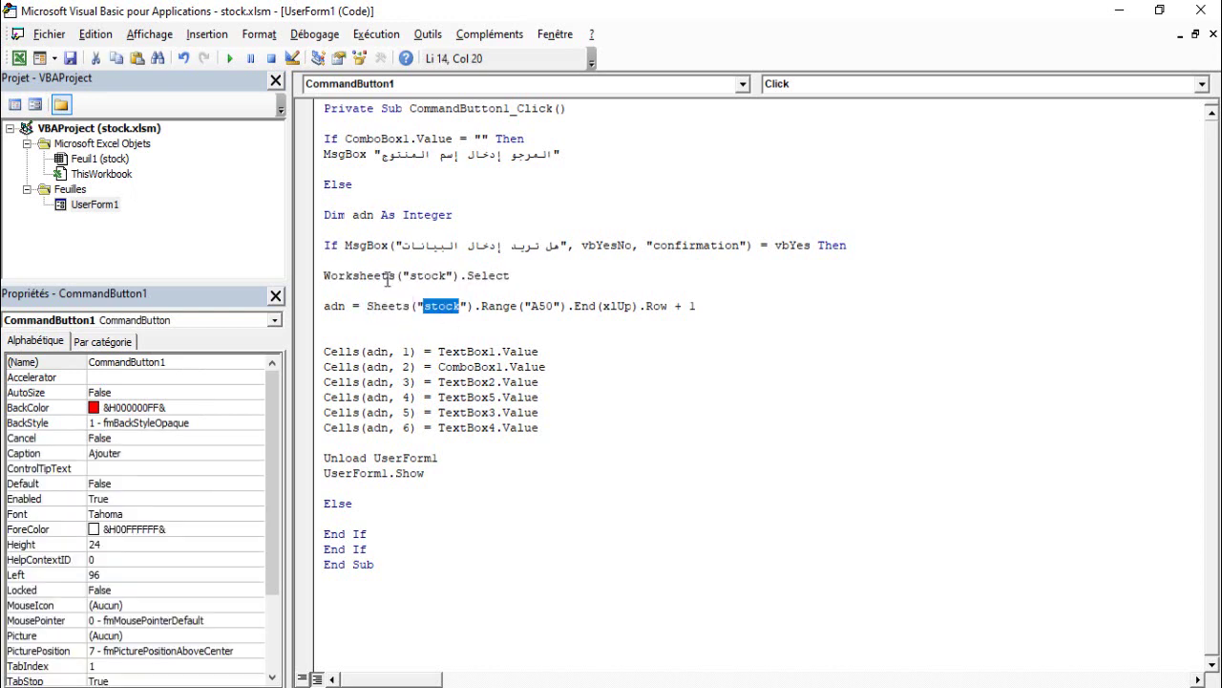
pyautogui.doubleClick(364, 275)
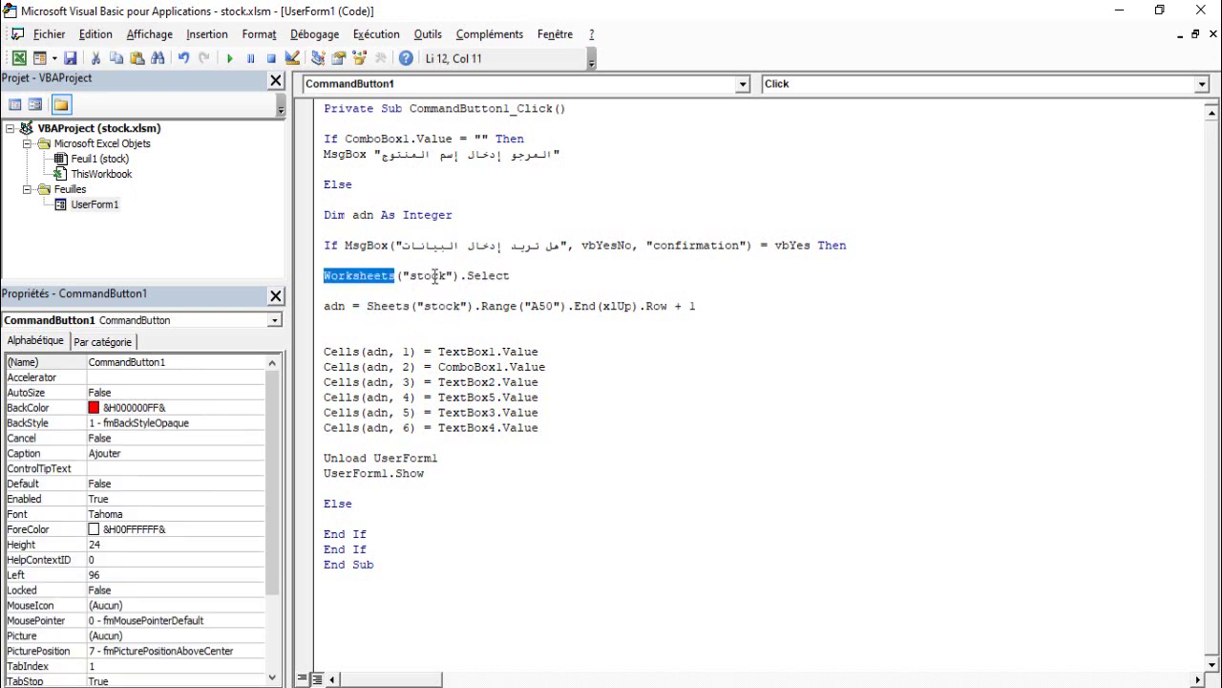
pyautogui.doubleClick(430, 276)
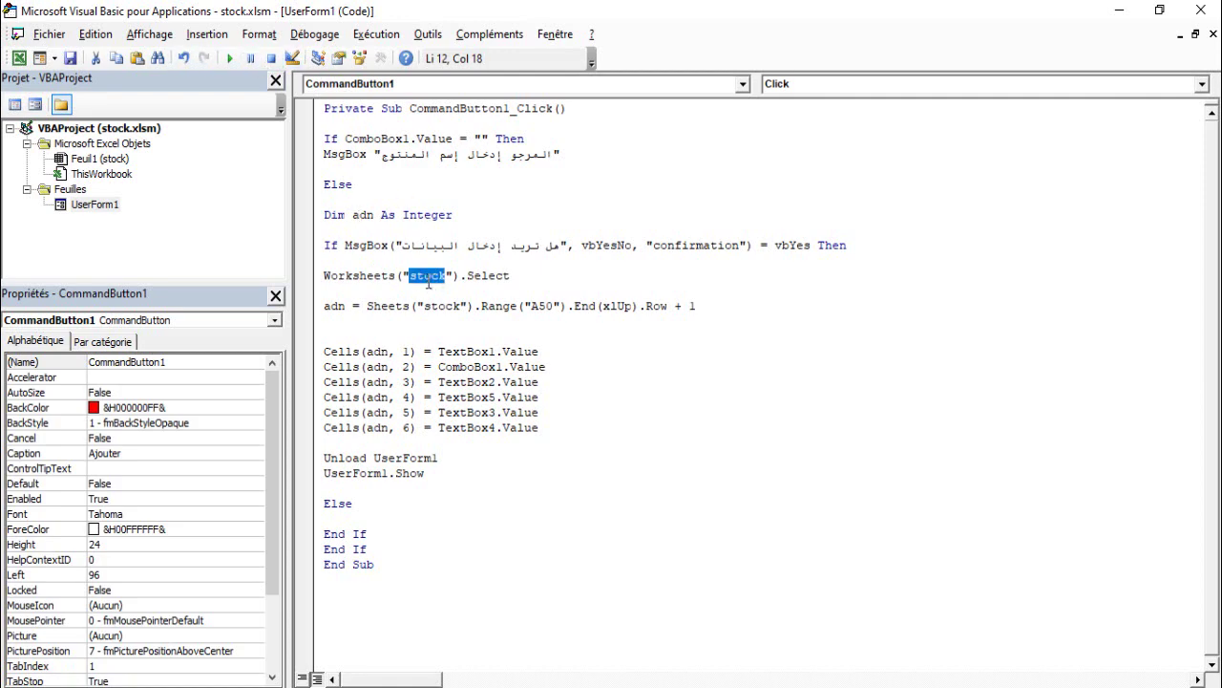
pyautogui.click(438, 305)
pyautogui.click(229, 58)
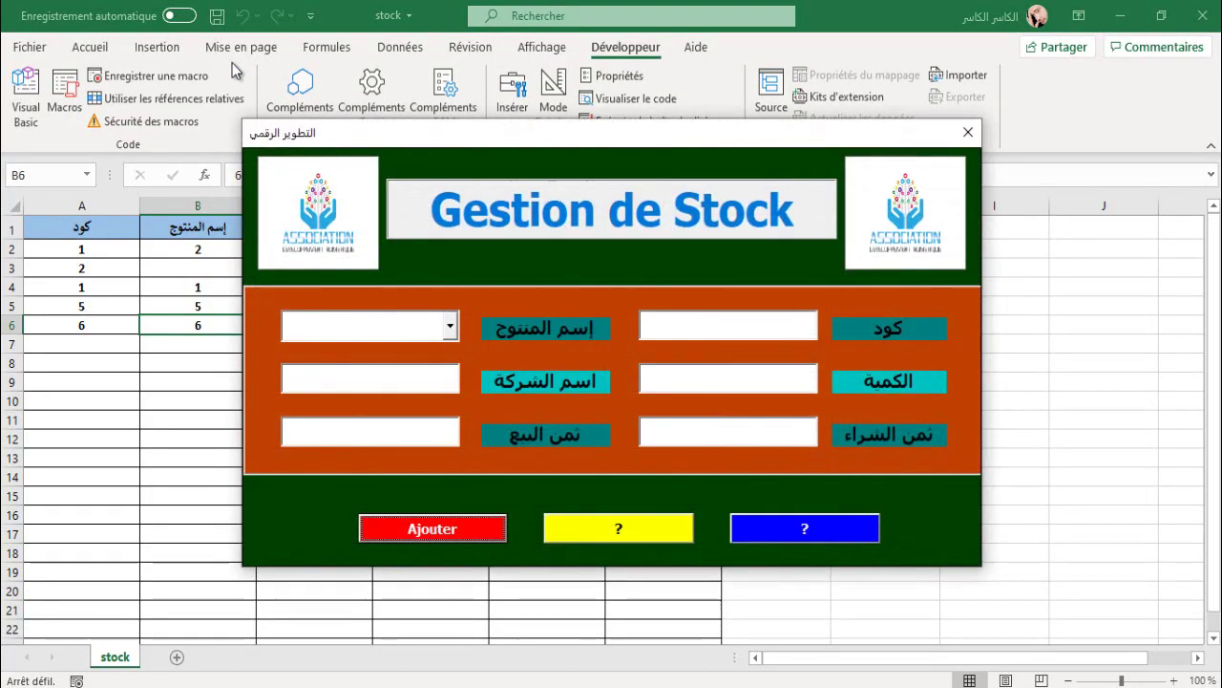
# Step: Close the form, delete the stray UserForm2 without exporting, and return to the stock worksheet
pyautogui.click(968, 132)
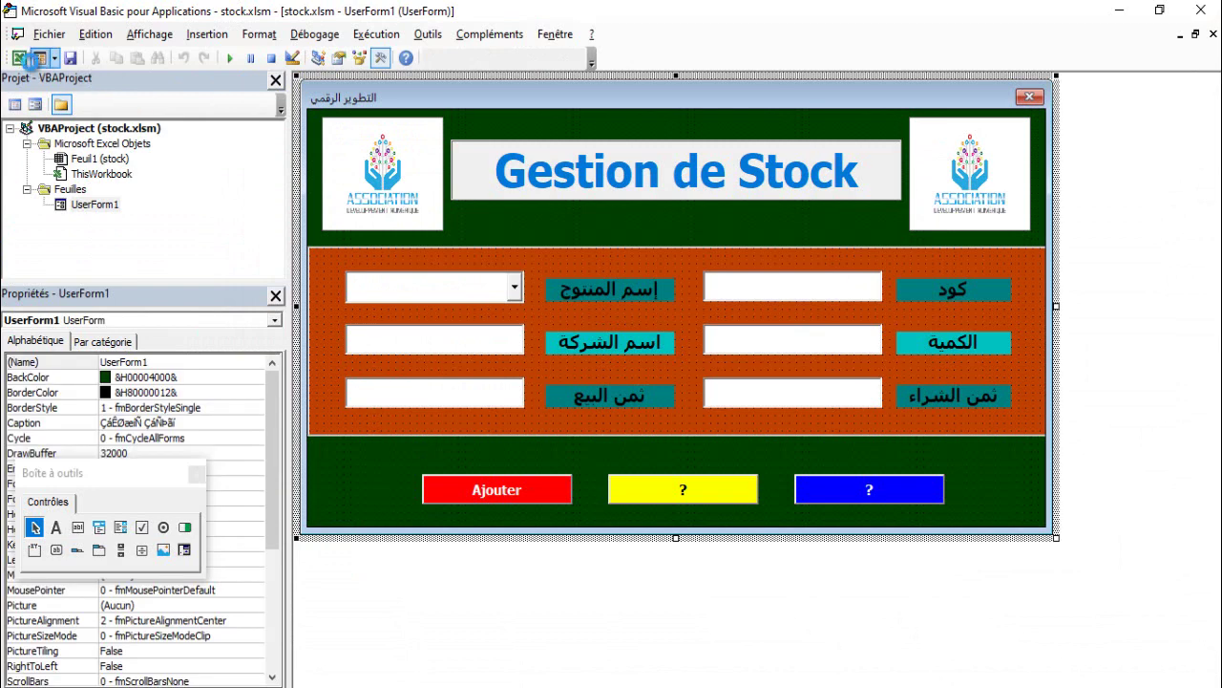
pyautogui.click(39, 58)
pyautogui.rightClick(101, 221)
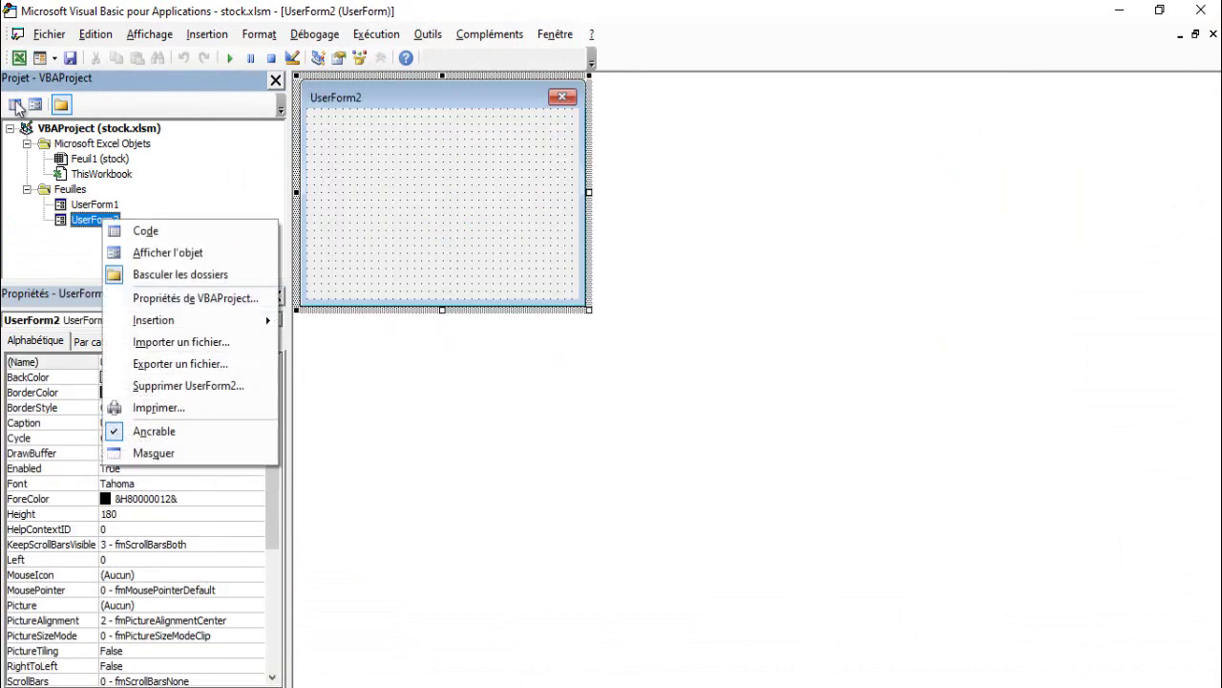
pyautogui.click(200, 384)
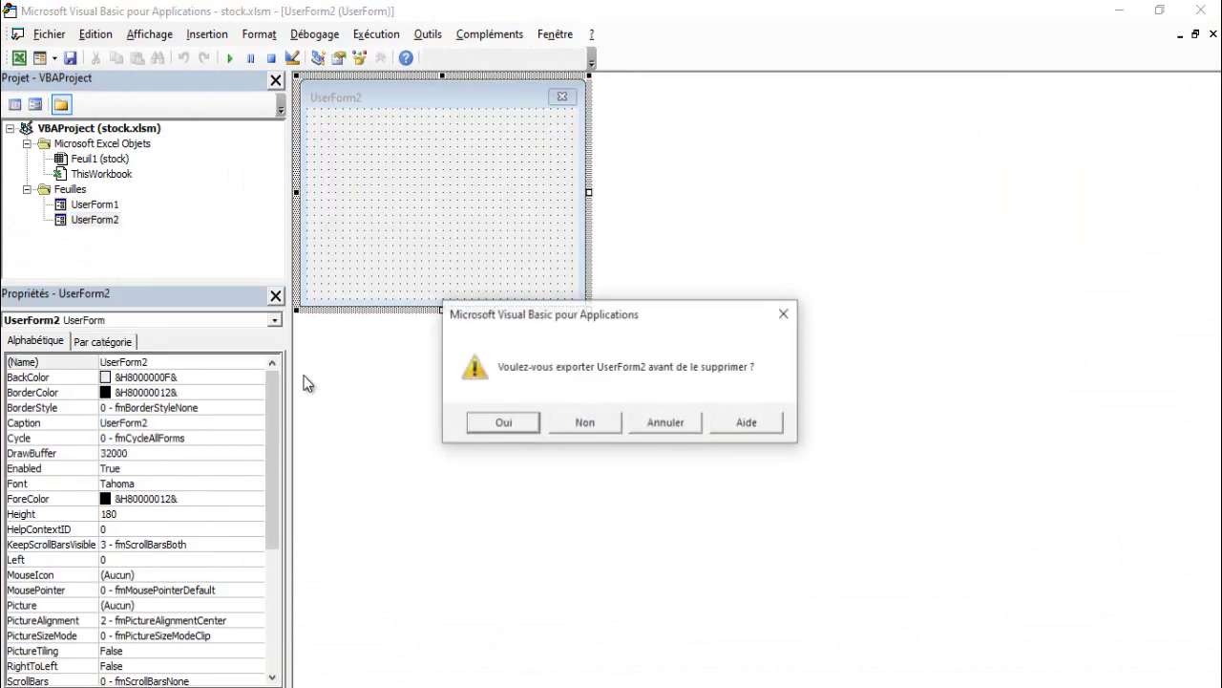
pyautogui.click(584, 422)
pyautogui.click(18, 58)
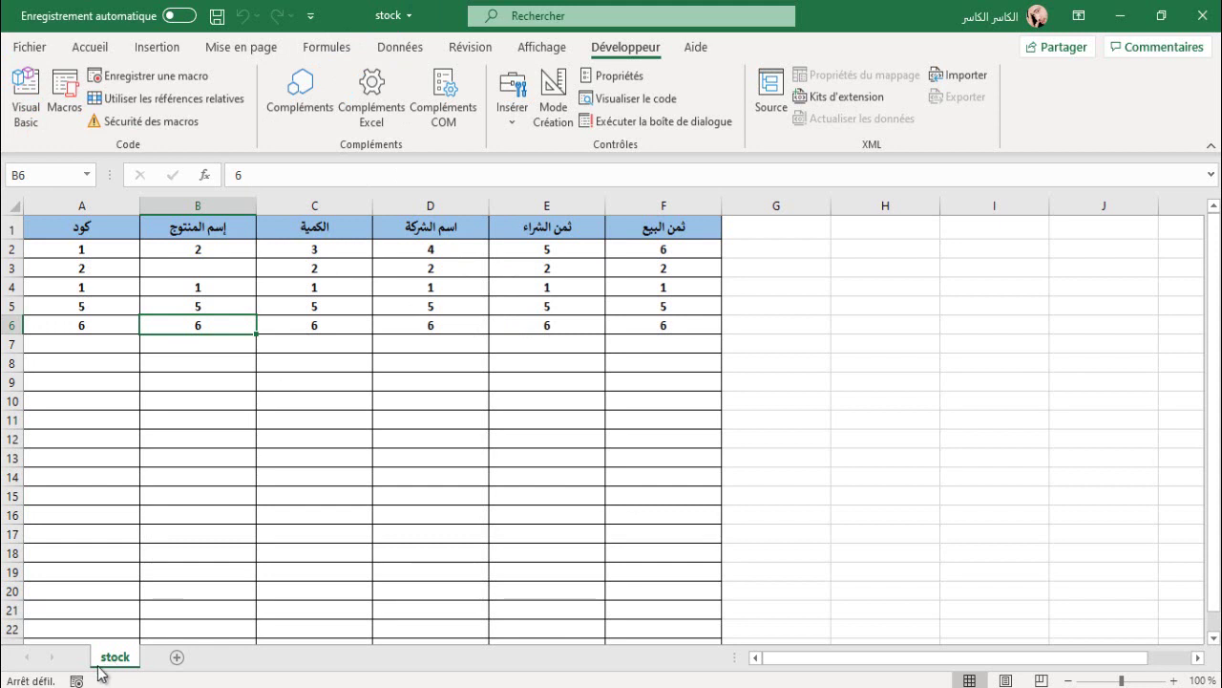
# Step: Open CommandButton1_Click and highlight the Worksheets("stock").Select line, its sheet name and Select
pyautogui.click(23, 91)
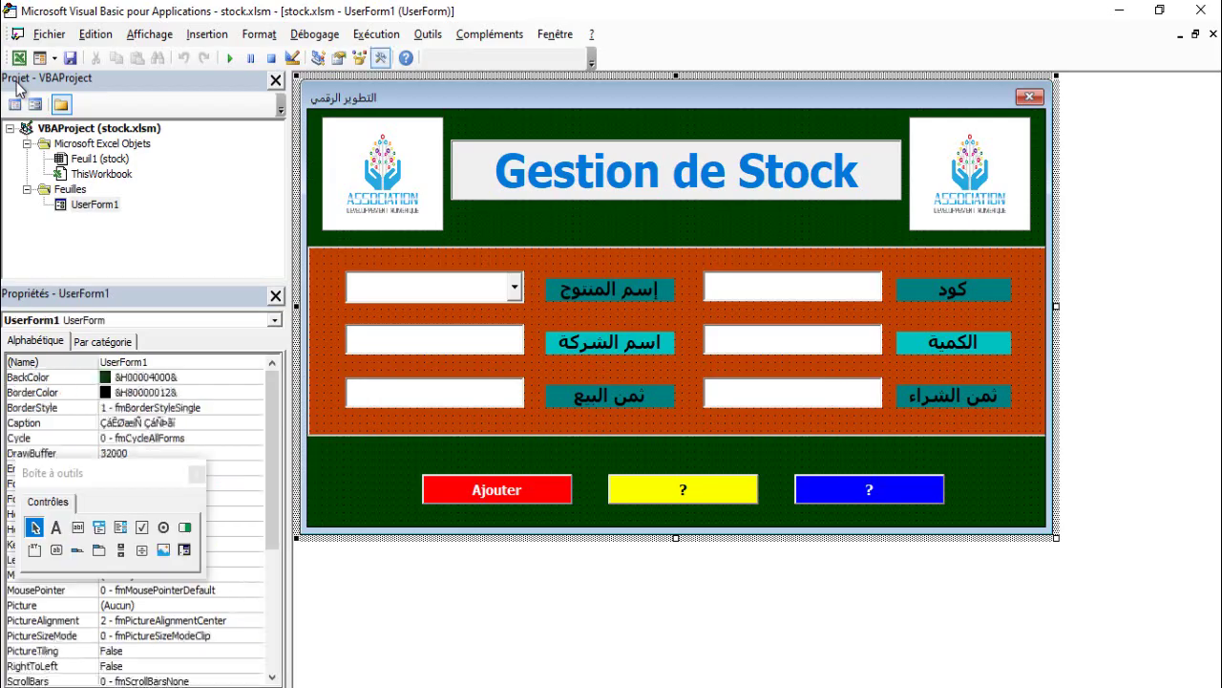
pyautogui.doubleClick(508, 495)
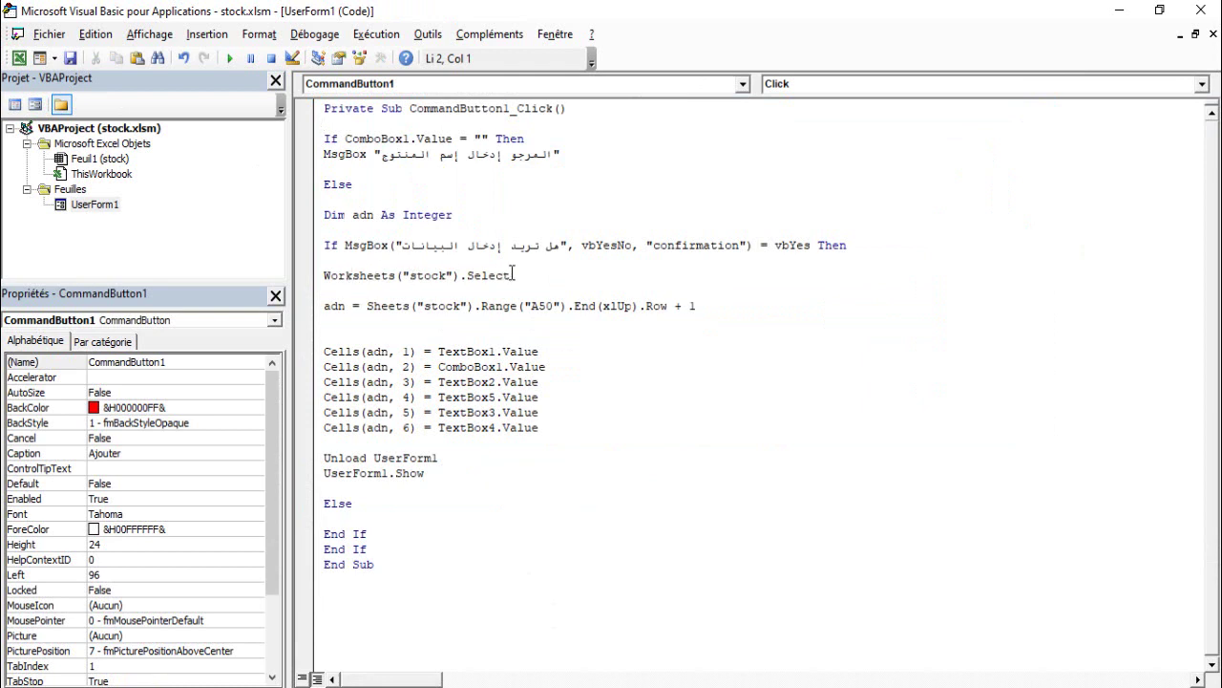
pyautogui.moveTo(511, 275); pyautogui.dragTo(312, 275)
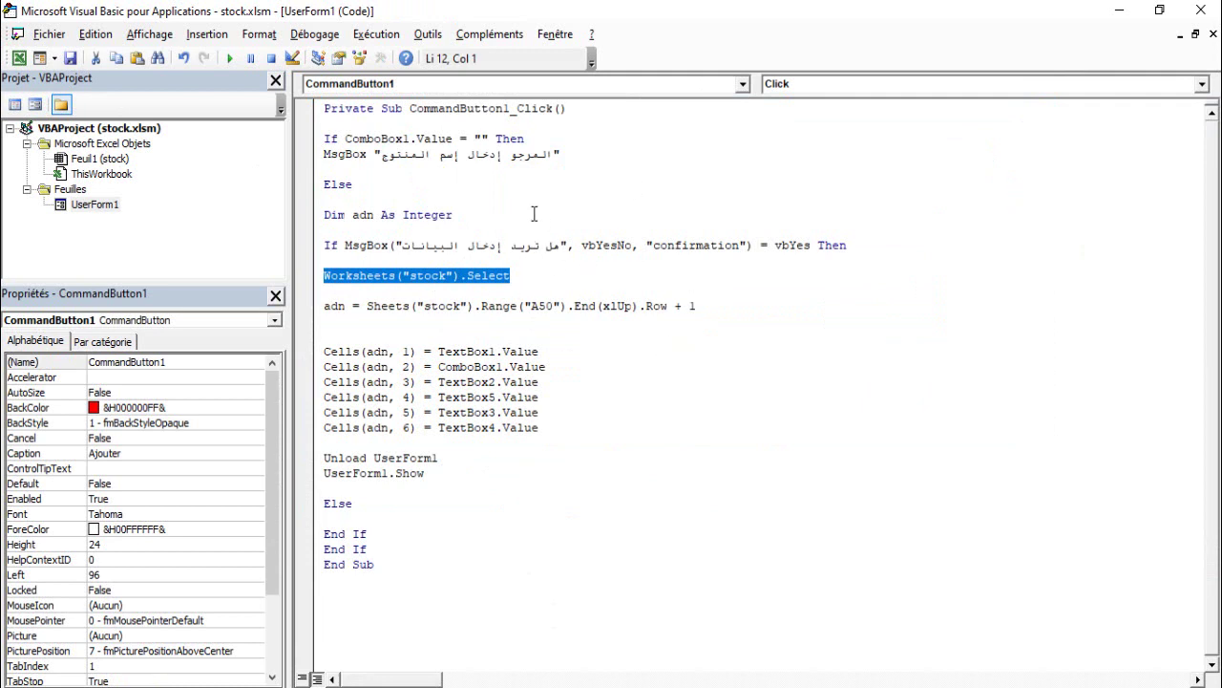
pyautogui.click(522, 273)
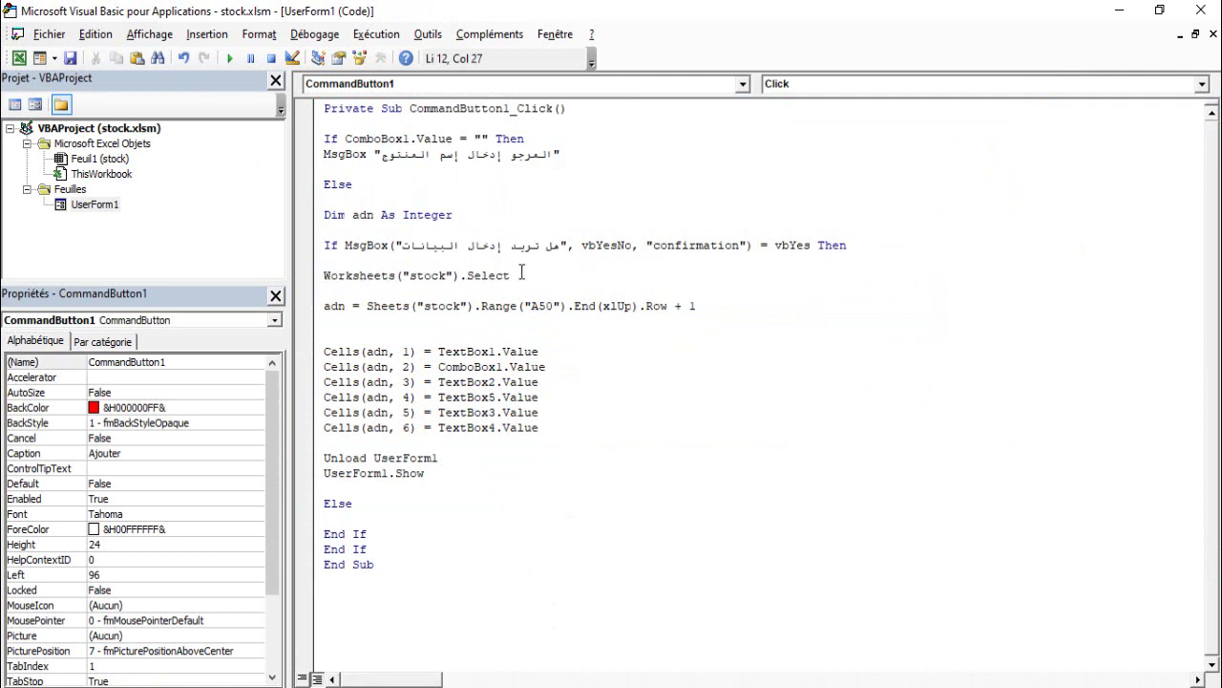
pyautogui.doubleClick(412, 275)
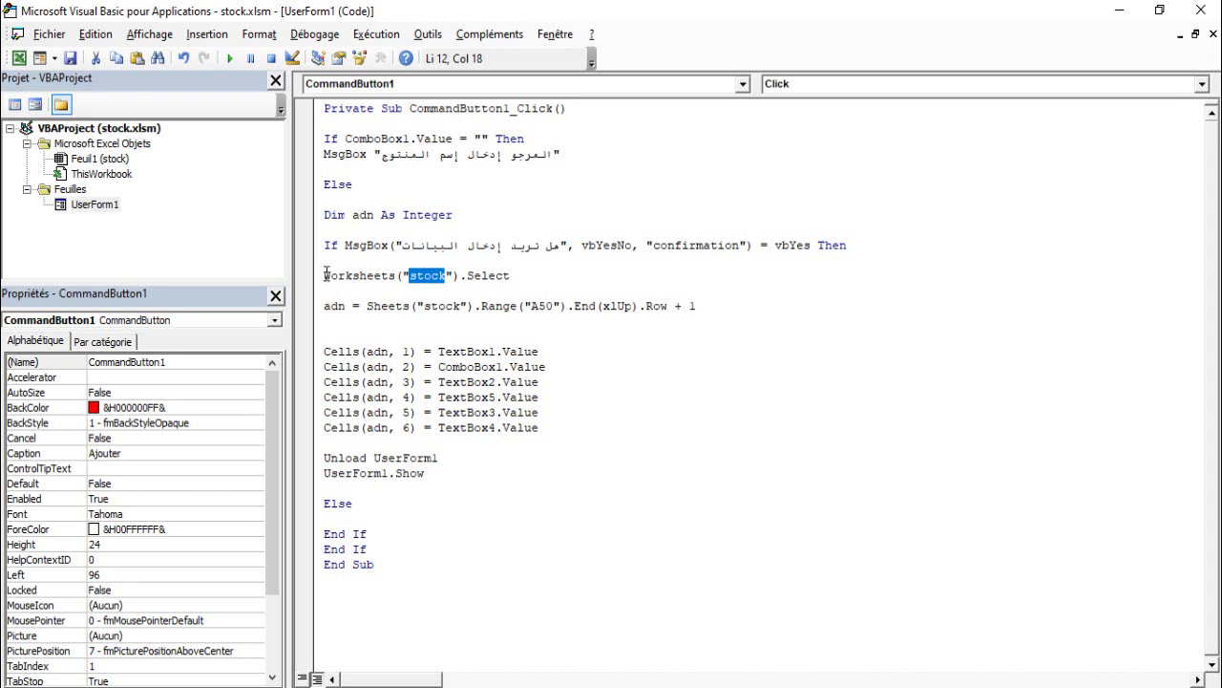
pyautogui.moveTo(325, 275); pyautogui.dragTo(518, 273)
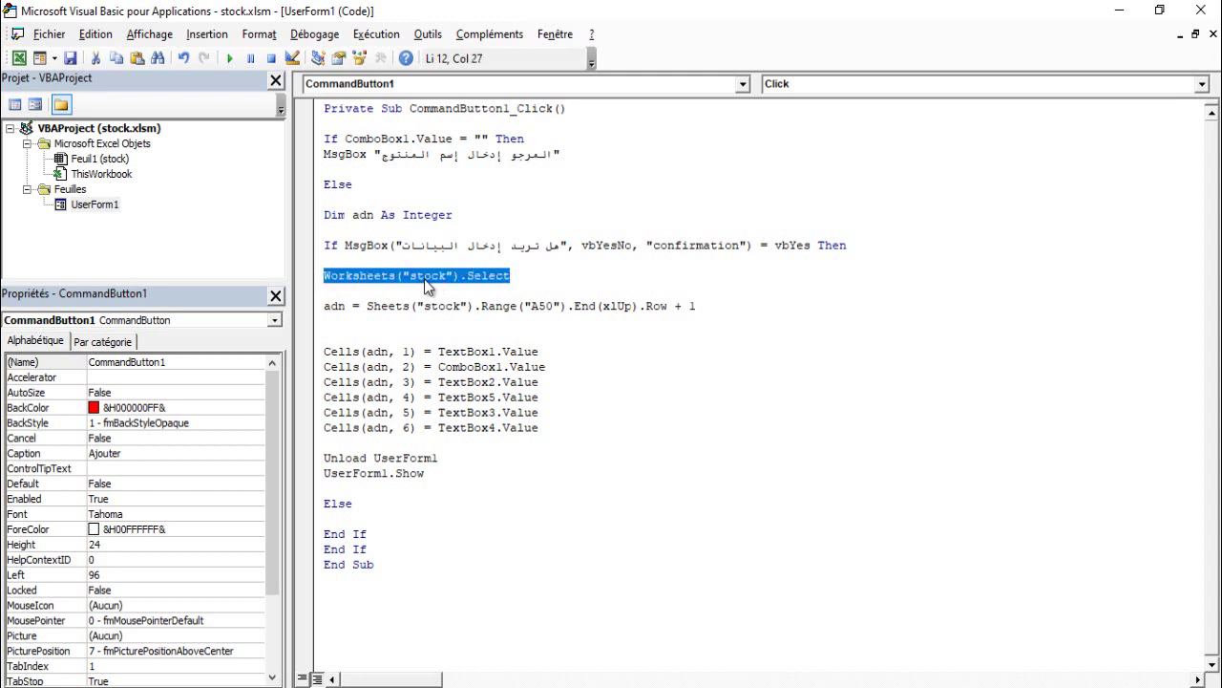
pyautogui.moveTo(467, 275); pyautogui.dragTo(521, 279)
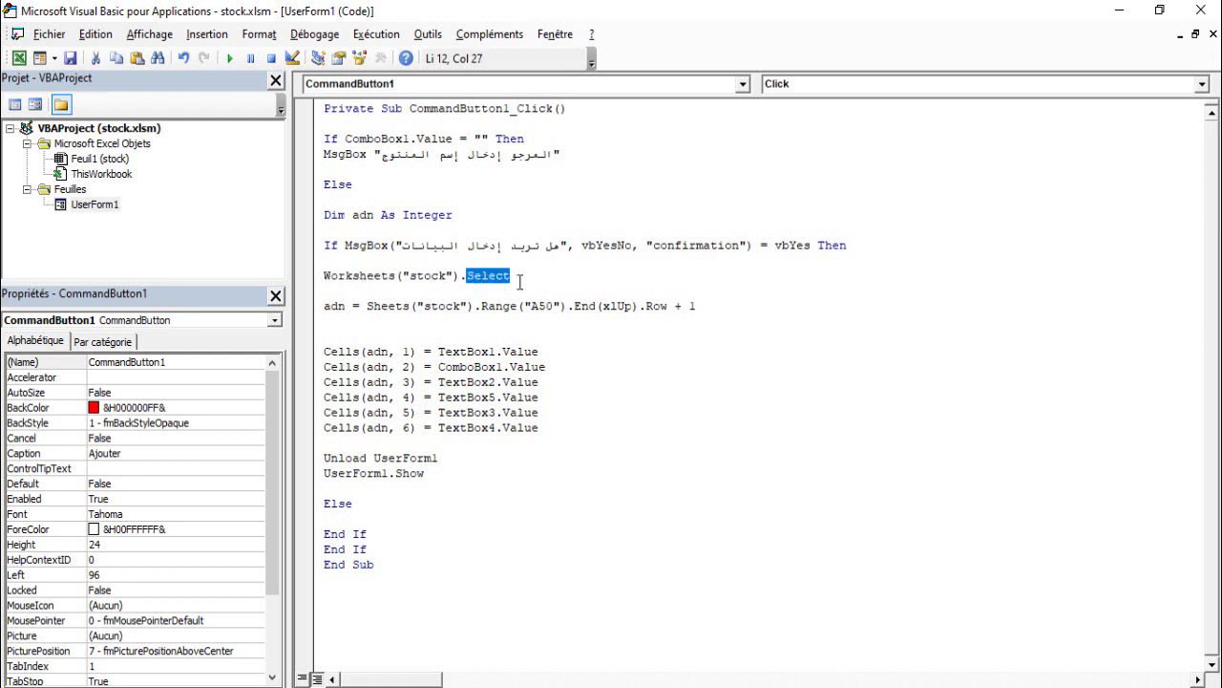
pyautogui.click(520, 279)
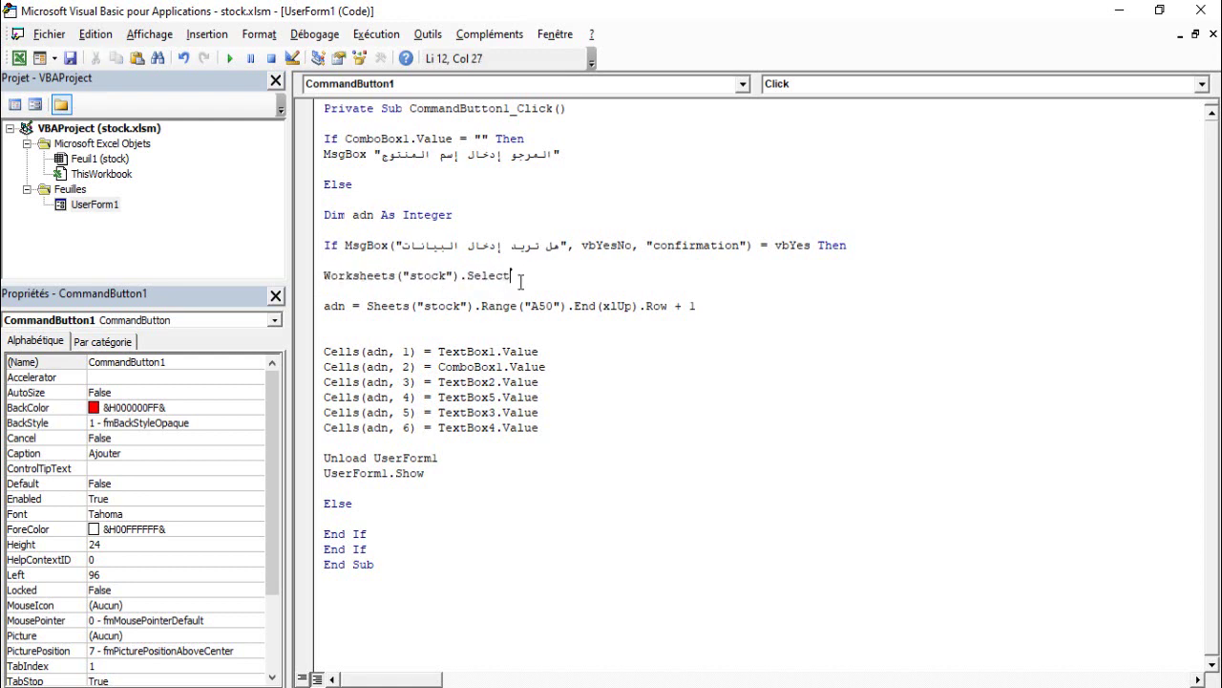
# Step: Highlight the adn line that computes the next empty row and point to Sheets
pyautogui.click(325, 306)
pyautogui.moveTo(324, 306); pyautogui.dragTo(707, 307)
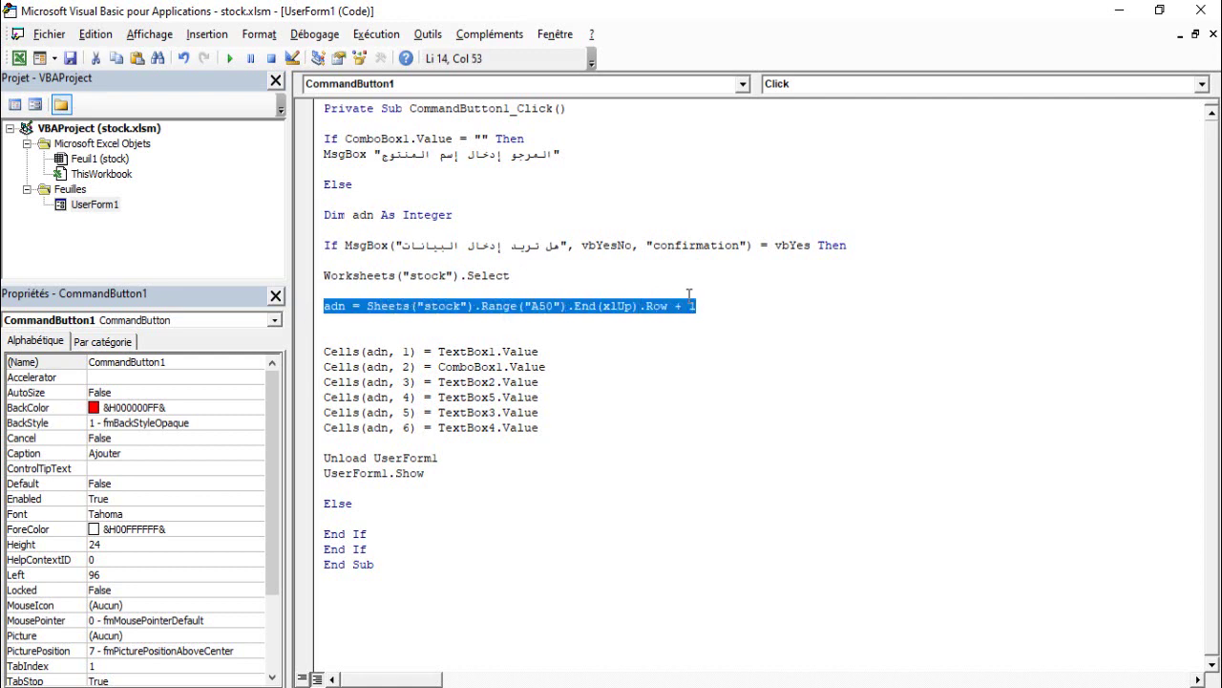
pyautogui.click(512, 307)
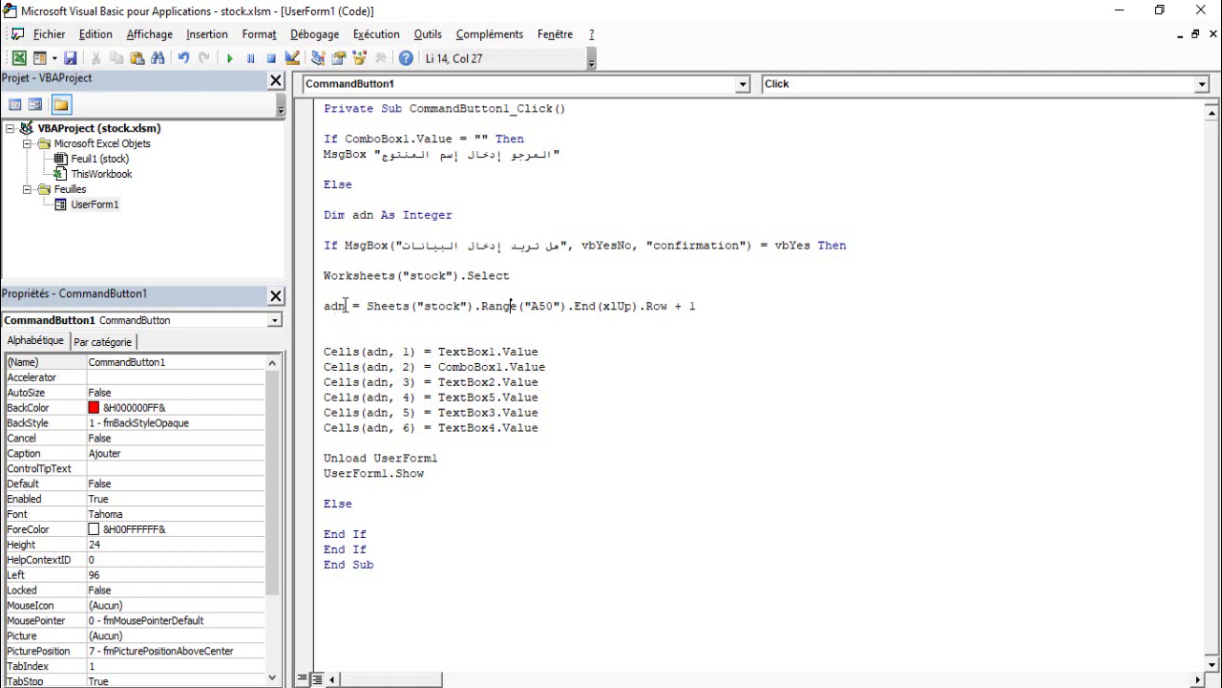
pyautogui.click(345, 306)
pyautogui.click(382, 305)
pyautogui.click(322, 311)
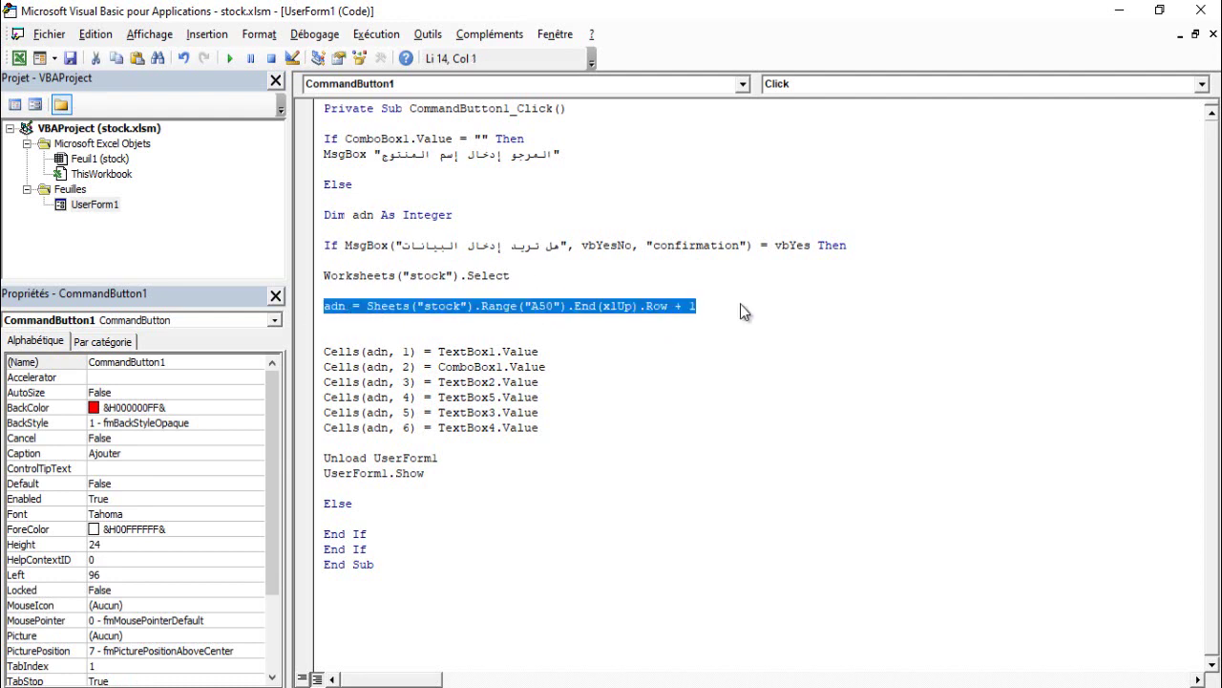
pyautogui.click(731, 304)
pyautogui.moveTo(694, 305)
pyautogui.mouseDown()
pyautogui.moveTo(323, 312)
pyautogui.moveTo(695, 299)
pyautogui.mouseUp()
pyautogui.click(325, 312)
pyautogui.click(342, 313)
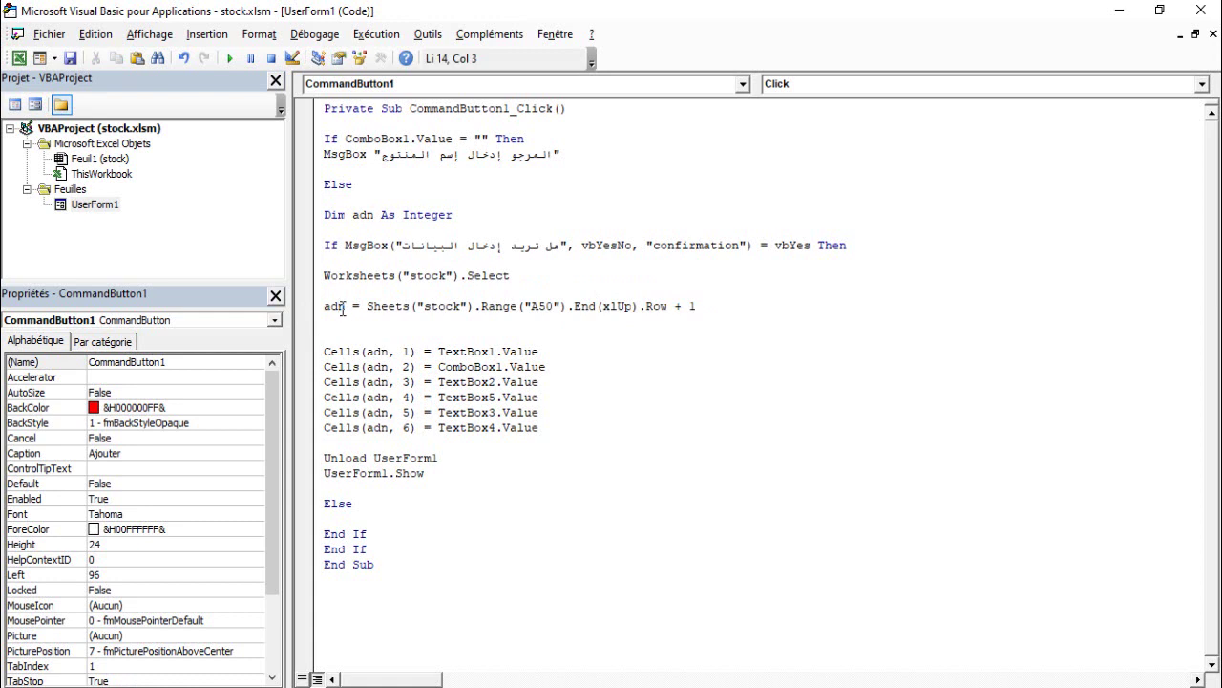
# Step: Point out the adn declaration, the assignment and Sheets("stock"), then return to the worksheet
pyautogui.doubleClick(360, 216)
pyautogui.moveTo(345, 312); pyautogui.dragTo(324, 311)
pyautogui.moveTo(349, 311); pyautogui.dragTo(356, 311)
pyautogui.click(358, 310)
pyautogui.moveTo(359, 308); pyautogui.dragTo(324, 303)
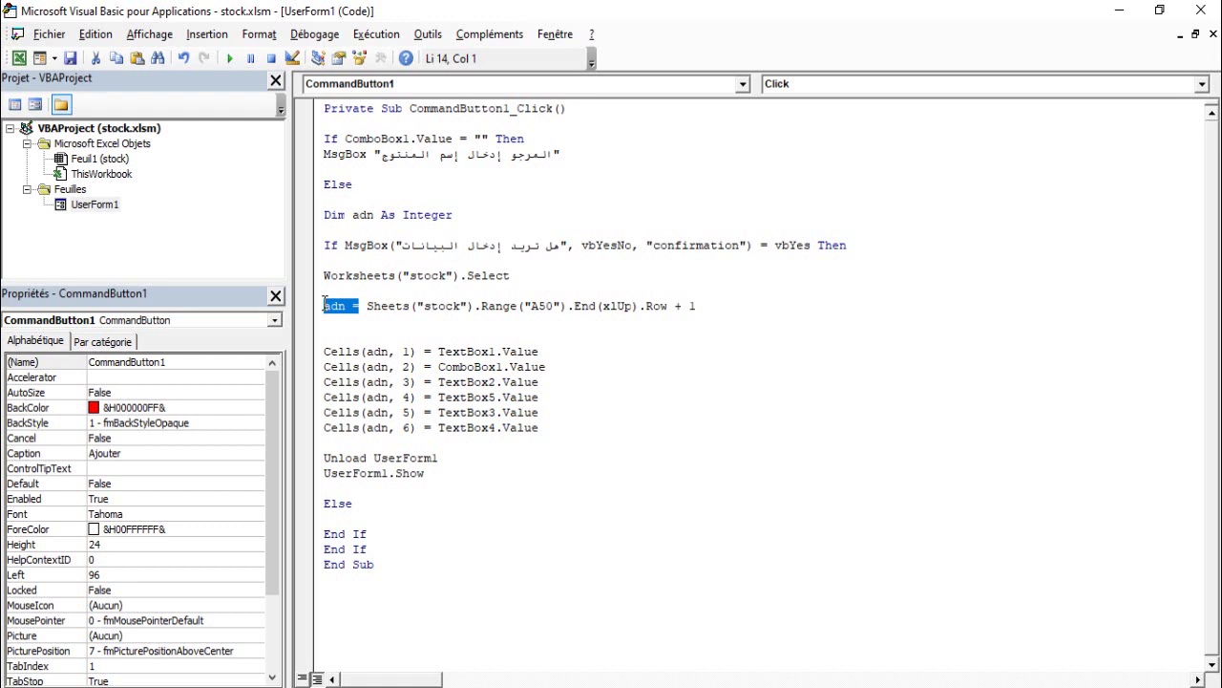
pyautogui.click(330, 306)
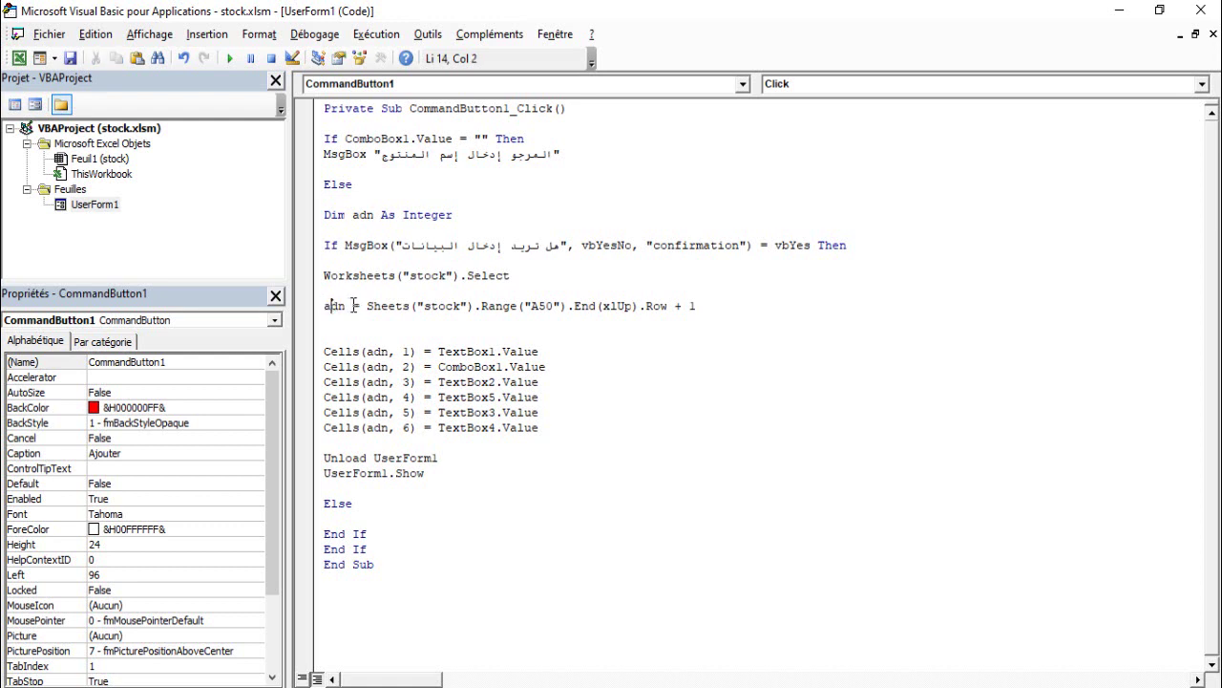
pyautogui.moveTo(366, 305); pyautogui.dragTo(477, 305)
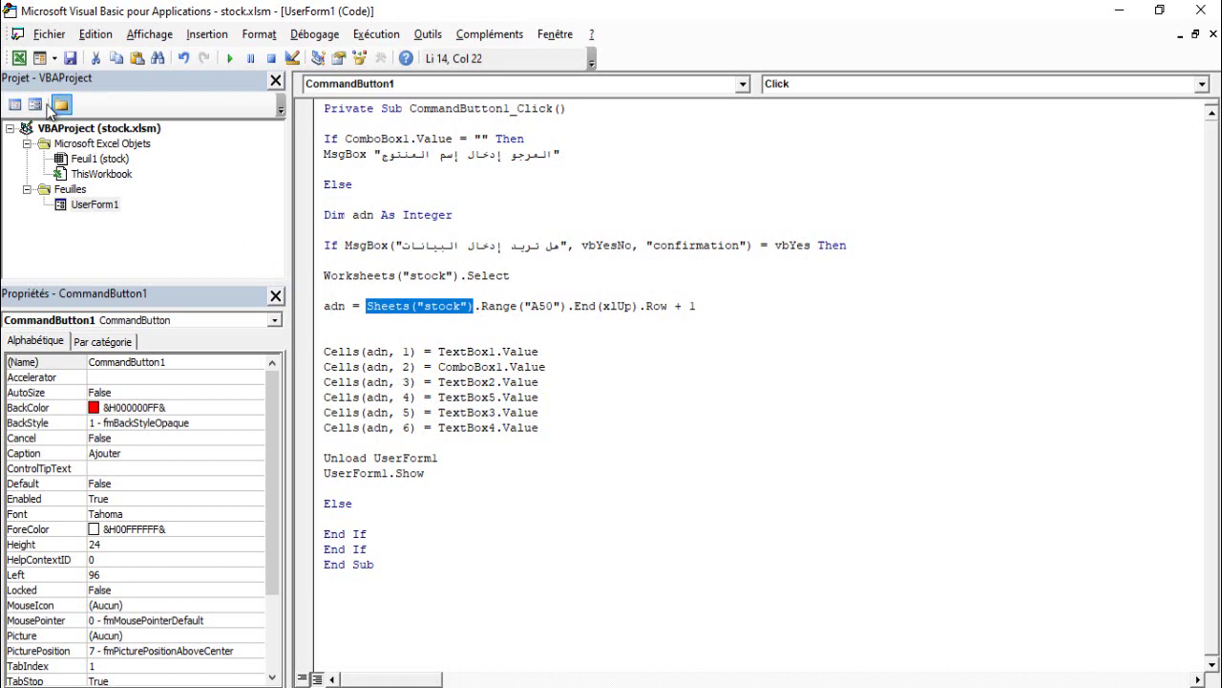
pyautogui.click(19, 58)
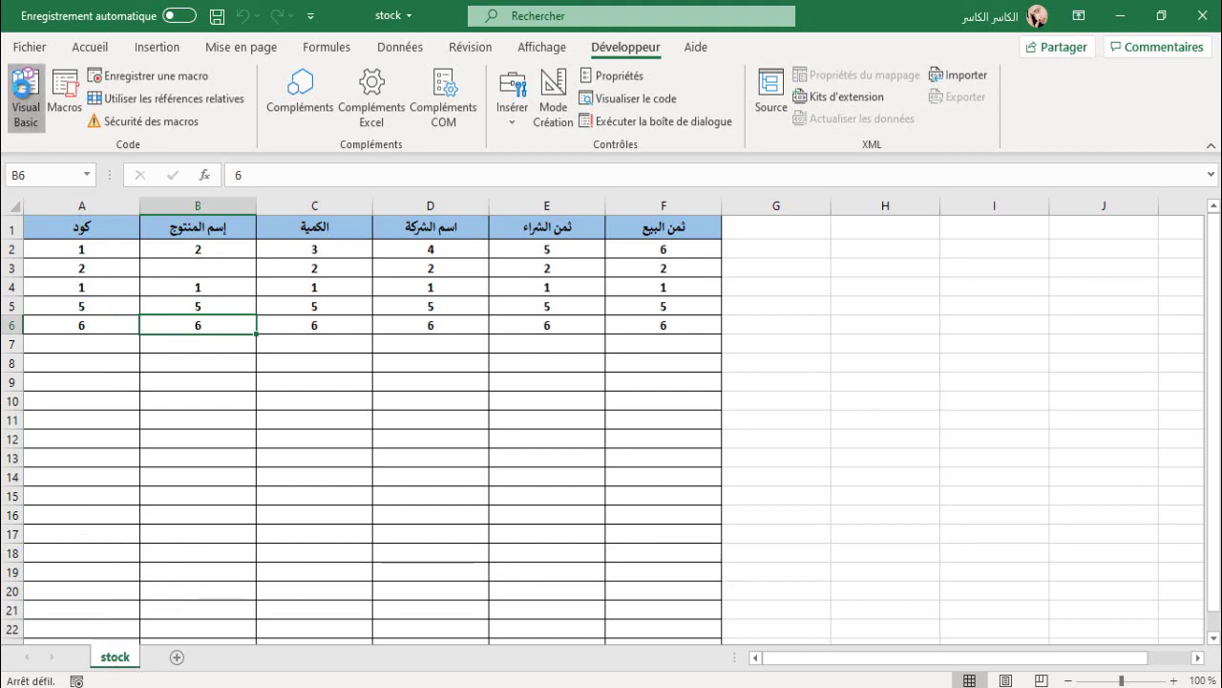
# Step: Back in the code, highlight the Range("A50").End(xlUp).Row expression and the + 1
pyautogui.click(26, 100)
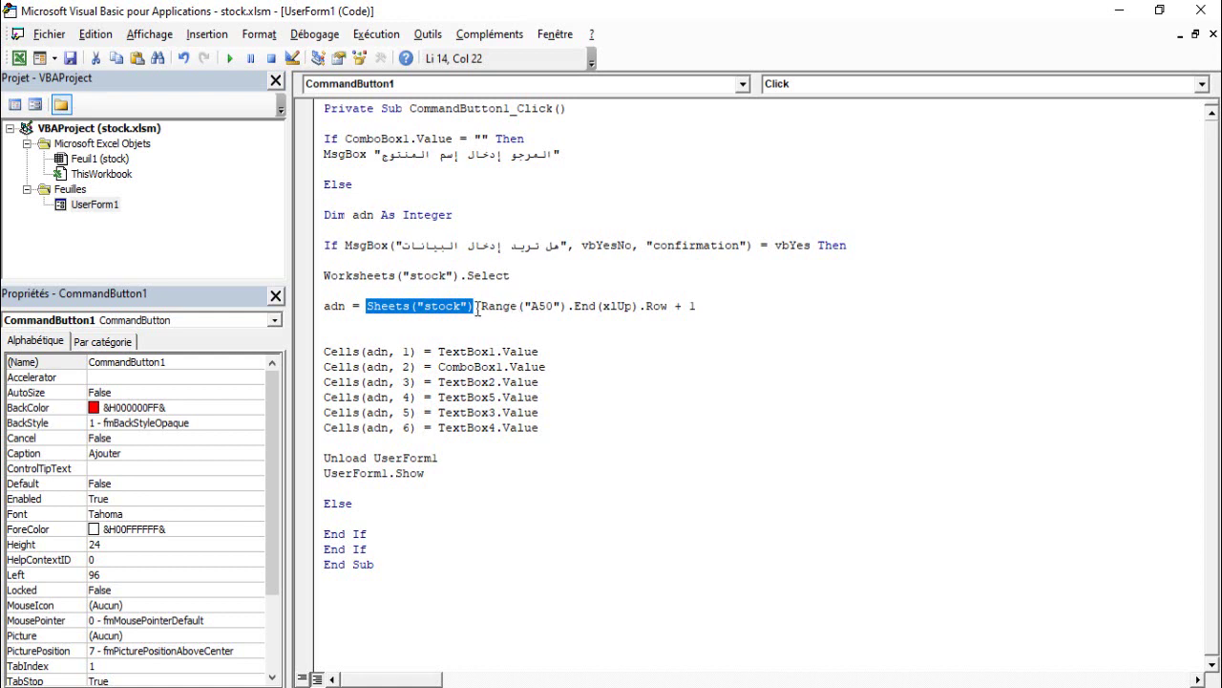
pyautogui.moveTo(481, 306); pyautogui.dragTo(700, 306)
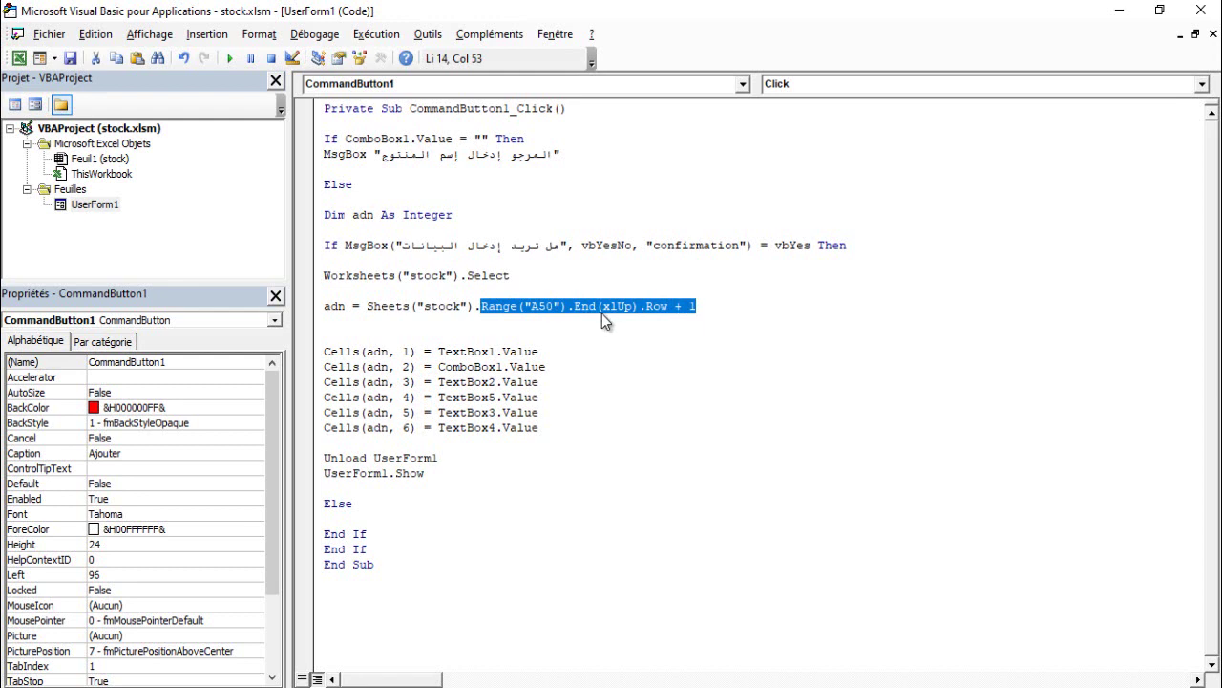
pyautogui.click(674, 306)
pyautogui.keyDown('shift'); pyautogui.click(702, 306); pyautogui.keyUp('shift')
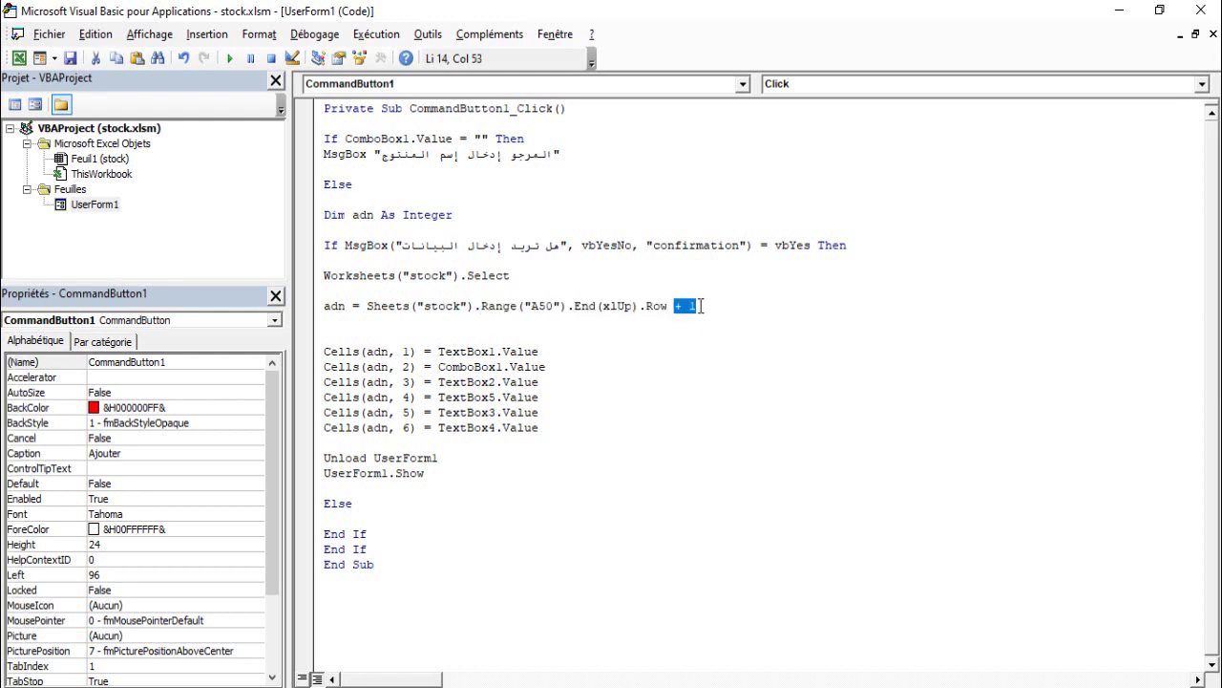
pyautogui.moveTo(668, 306); pyautogui.dragTo(482, 306)
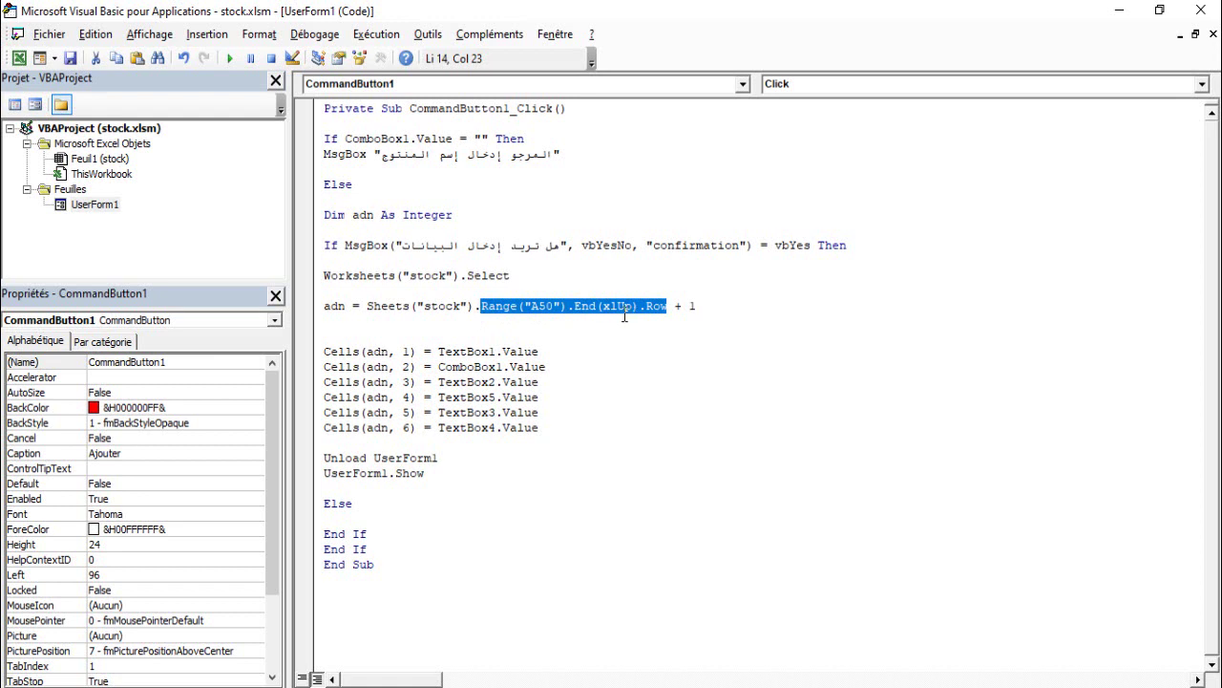
pyautogui.click(586, 305)
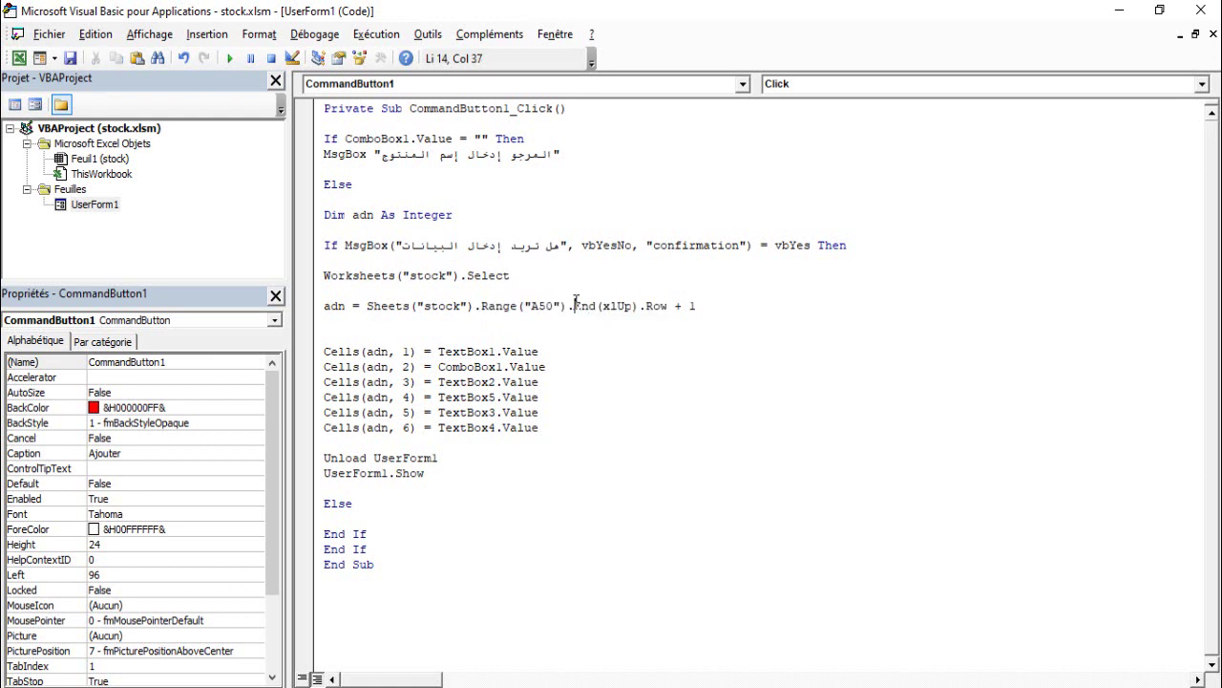
# Step: Highlight End(xlUp) and Range("A50") separately, then switch back to the stock workbook
pyautogui.moveTo(574, 305); pyautogui.dragTo(640, 306)
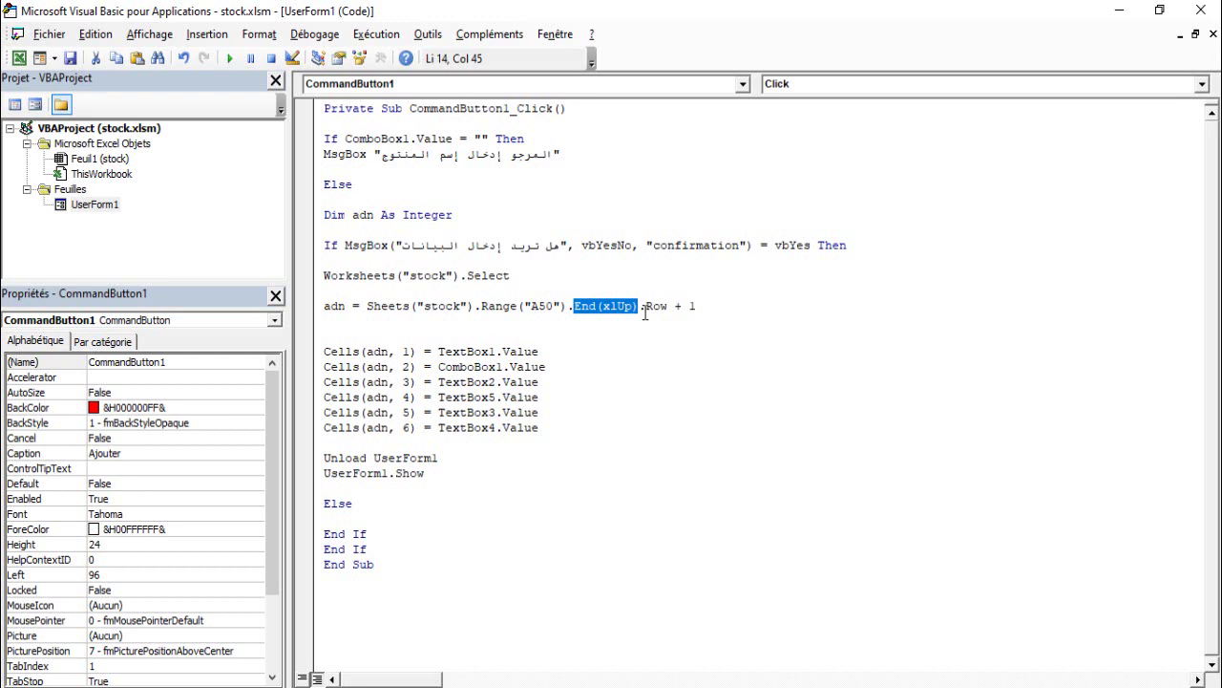
pyautogui.click(622, 307)
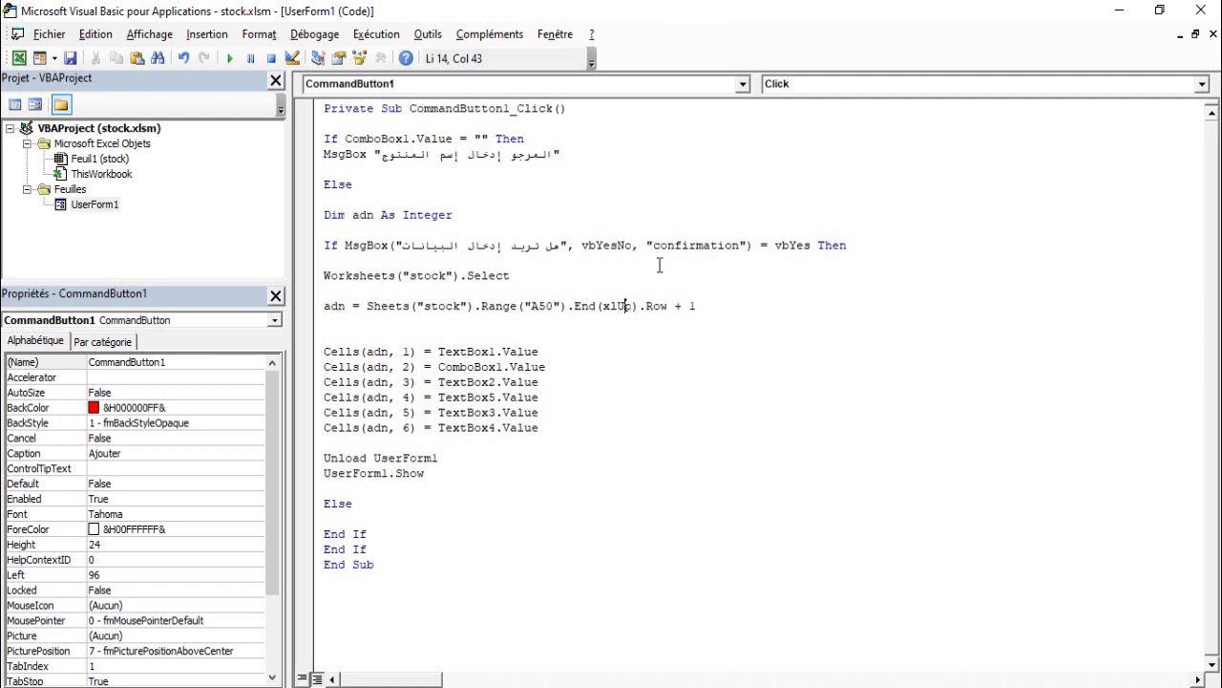
pyautogui.moveTo(481, 306); pyautogui.dragTo(568, 306)
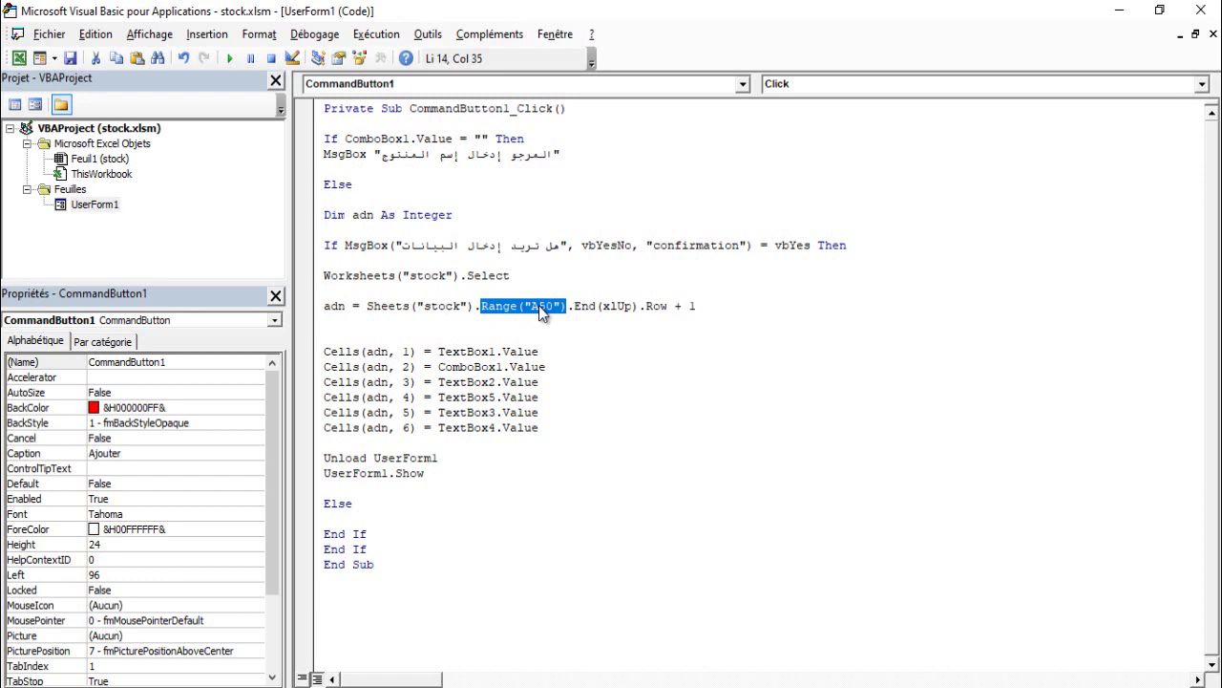
pyautogui.click(542, 306)
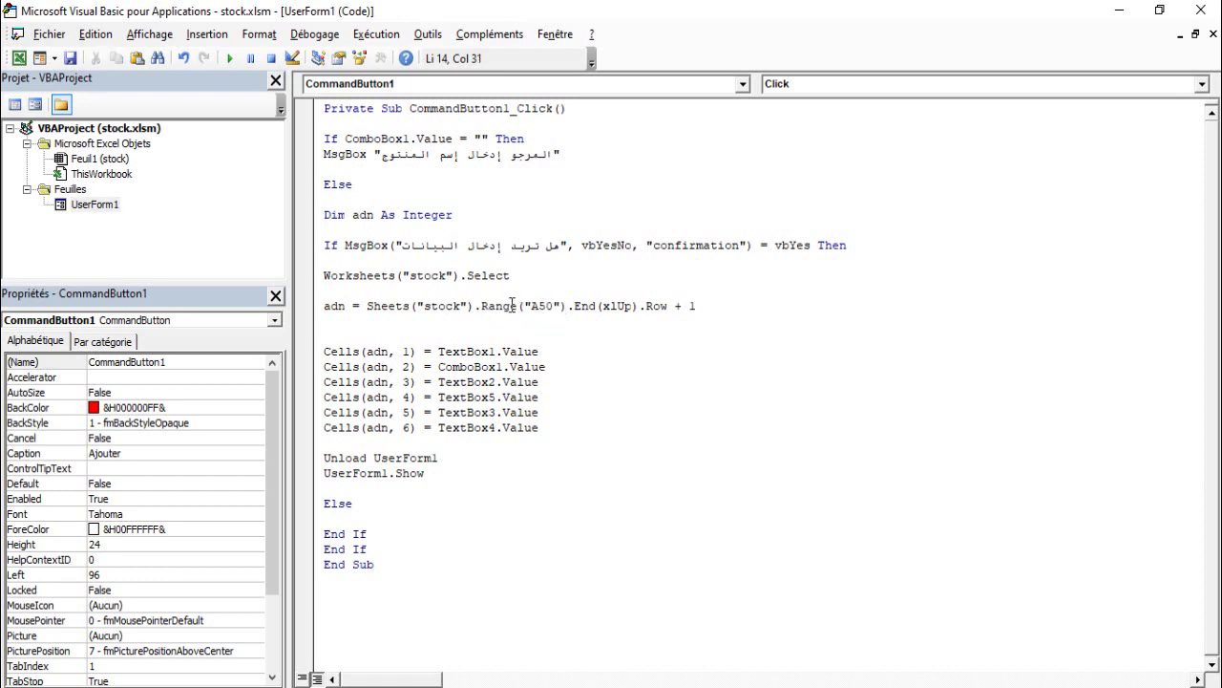
pyautogui.click(18, 59)
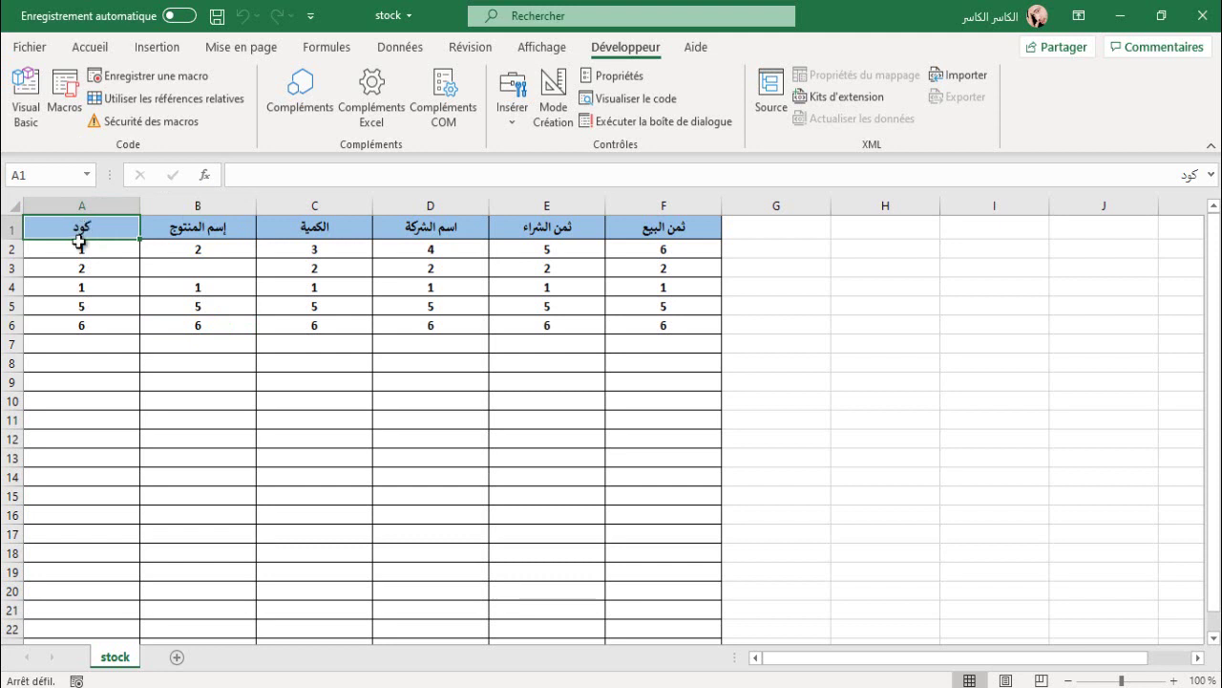
pyautogui.scroll(-7, 44, 512)
pyautogui.scroll(-6, 46, 518)
pyautogui.scroll(-2, 47, 518)
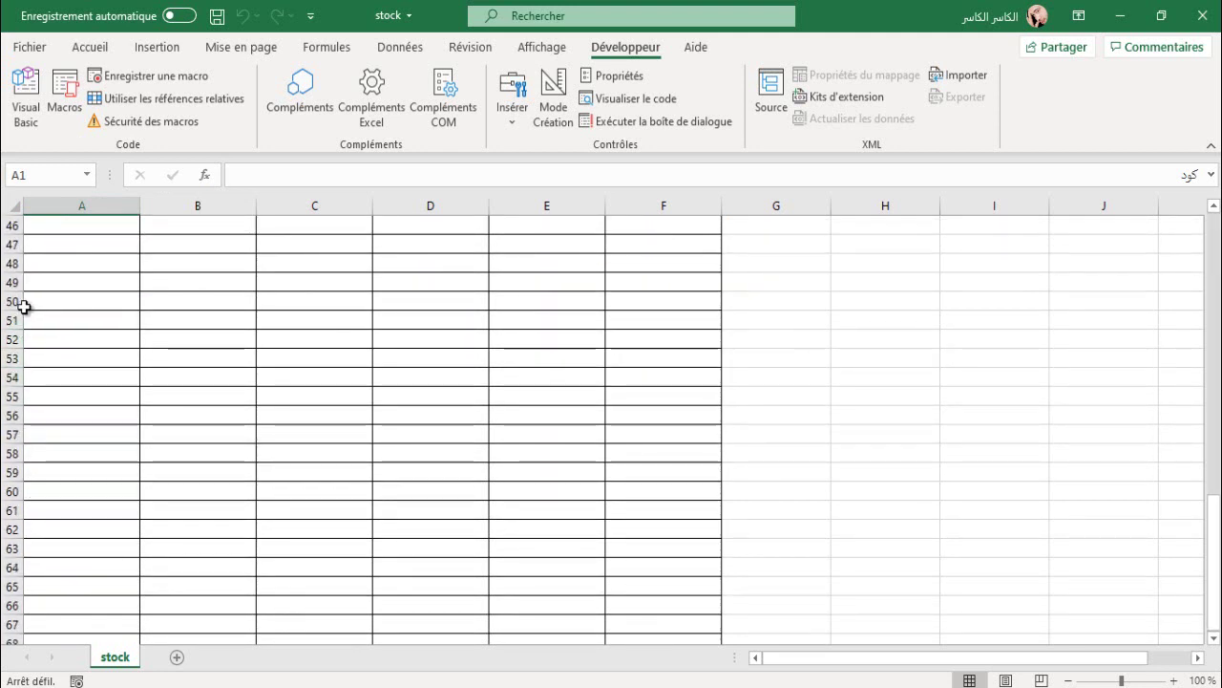
pyautogui.click(27, 304)
pyautogui.click(9, 301)
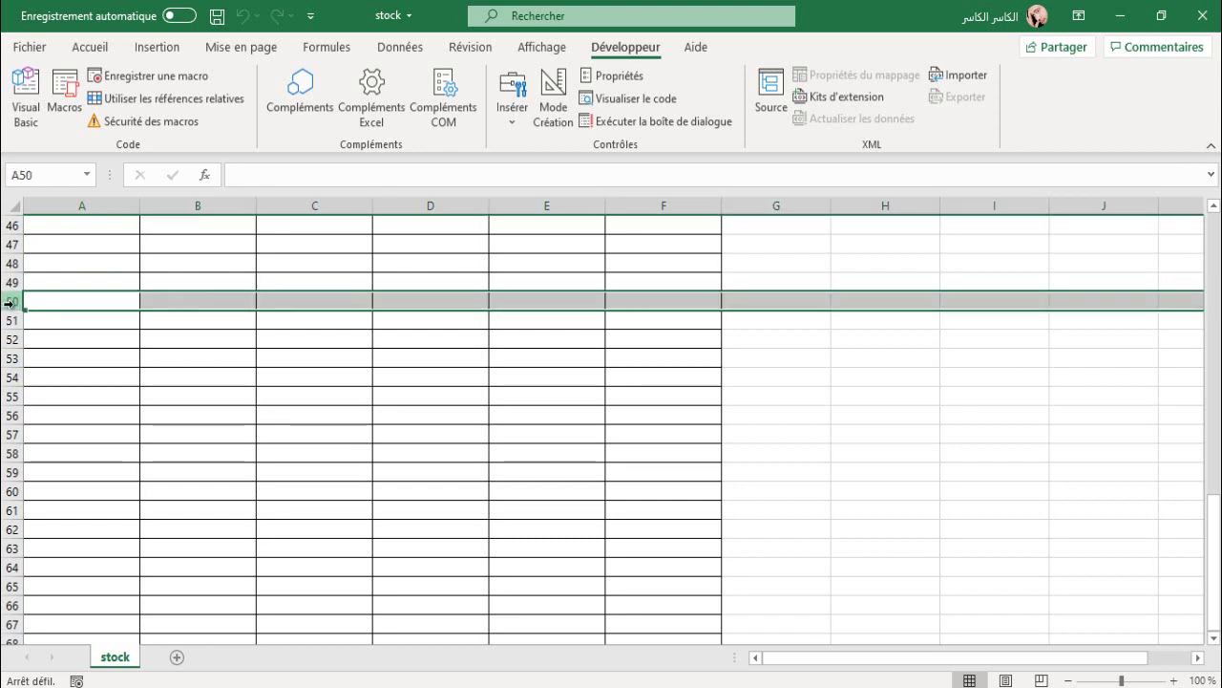
pyautogui.scroll(2, 74, 310)
pyautogui.scroll(2, 75, 311)
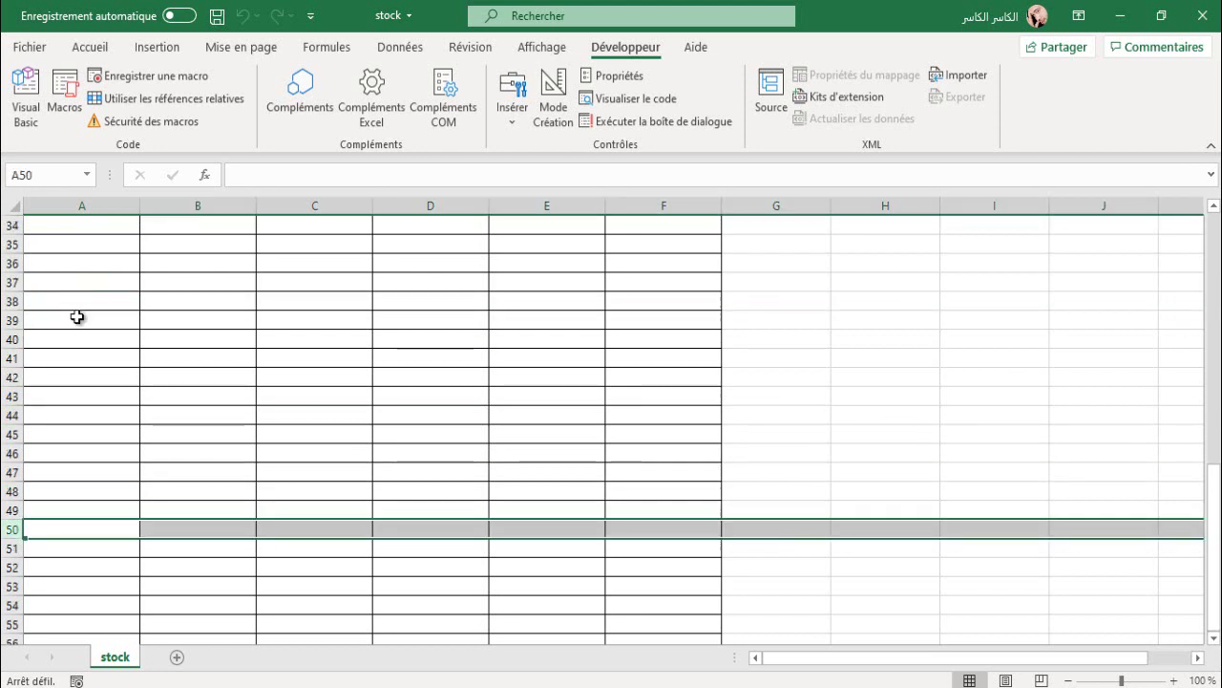
pyautogui.scroll(2, 74, 311)
pyautogui.scroll(5, 74, 310)
pyautogui.scroll(4, 81, 277)
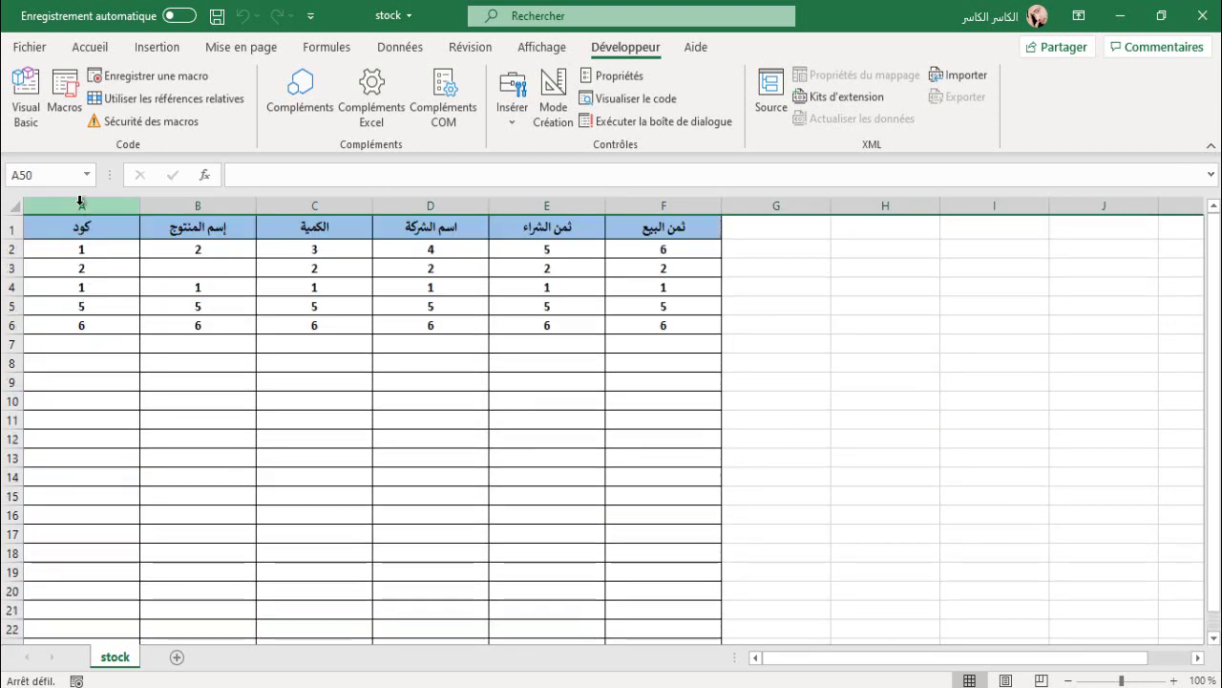
pyautogui.scroll(-9, 101, 399)
pyautogui.scroll(-4, 101, 398)
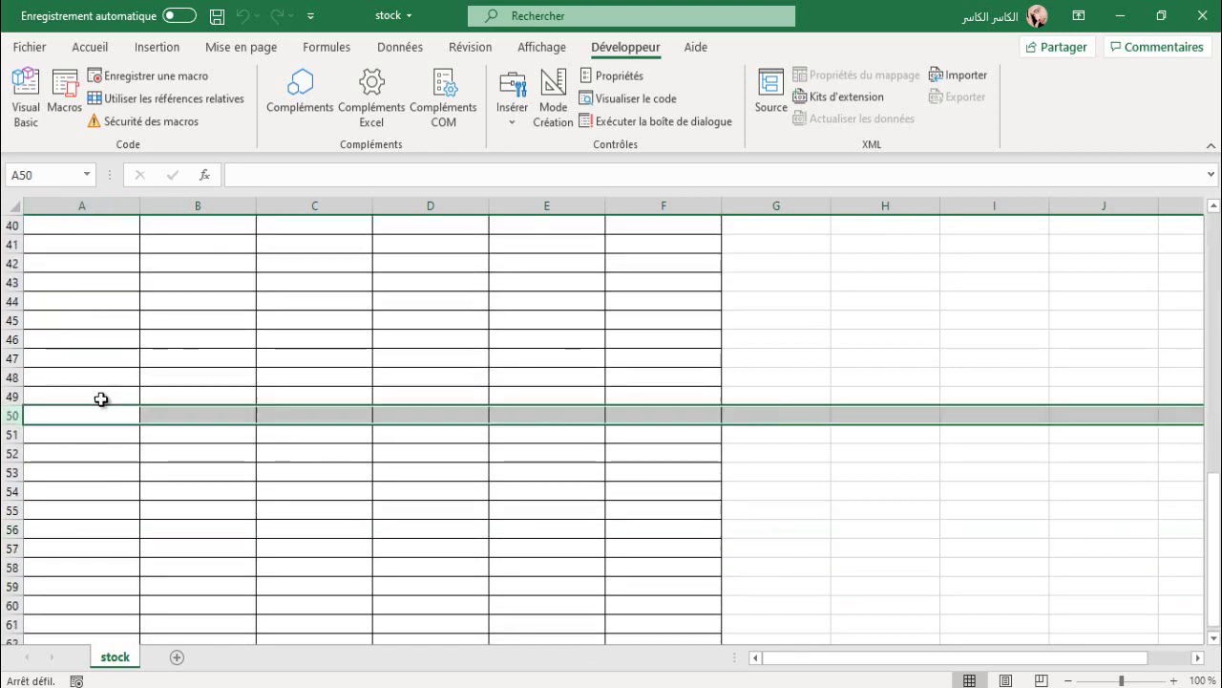
pyautogui.click(48, 415)
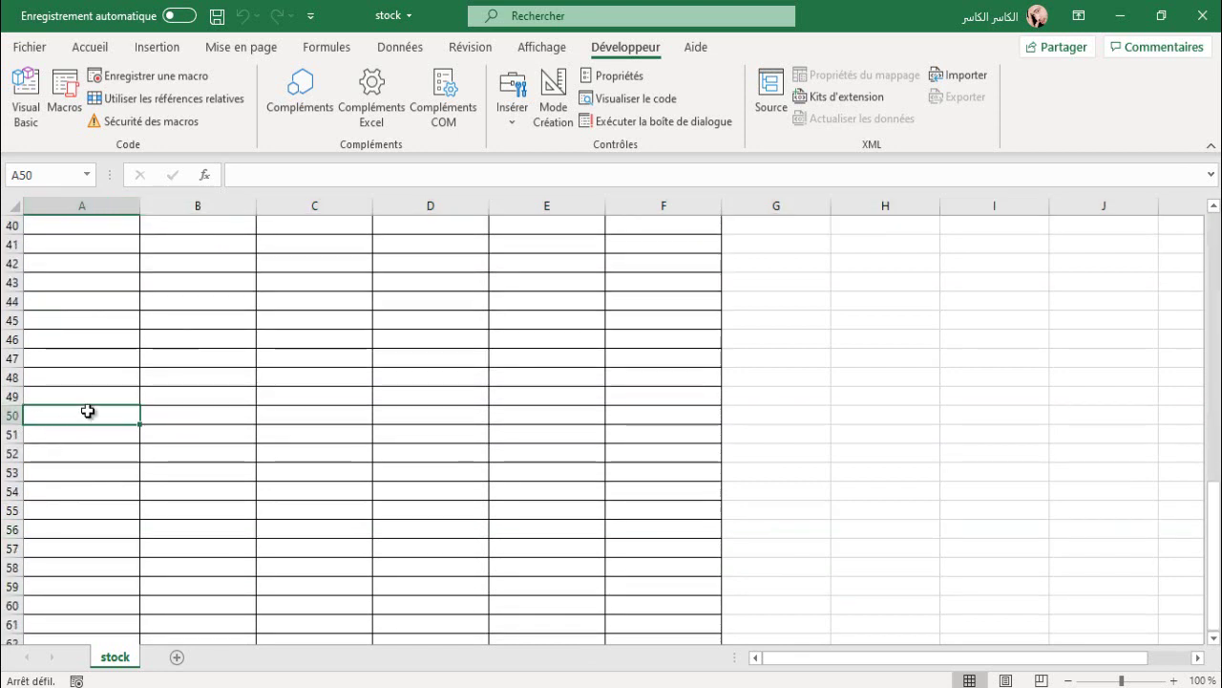
pyautogui.click(26, 105)
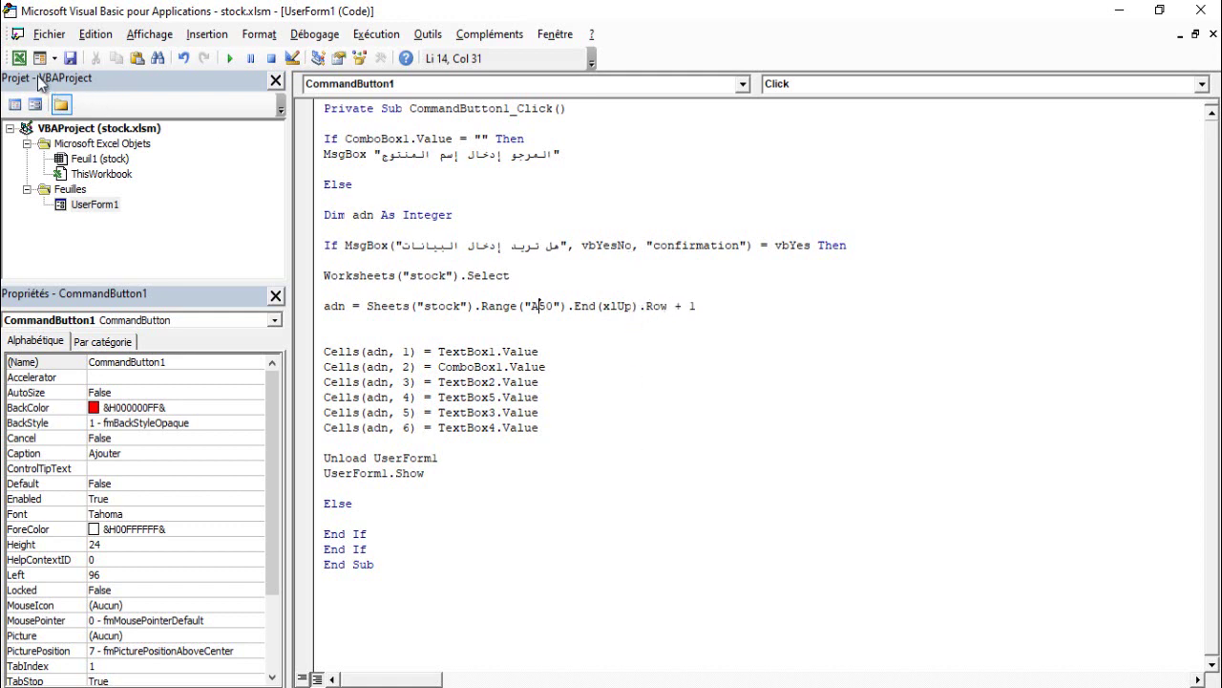
pyautogui.click(19, 59)
pyautogui.scroll(3, 96, 356)
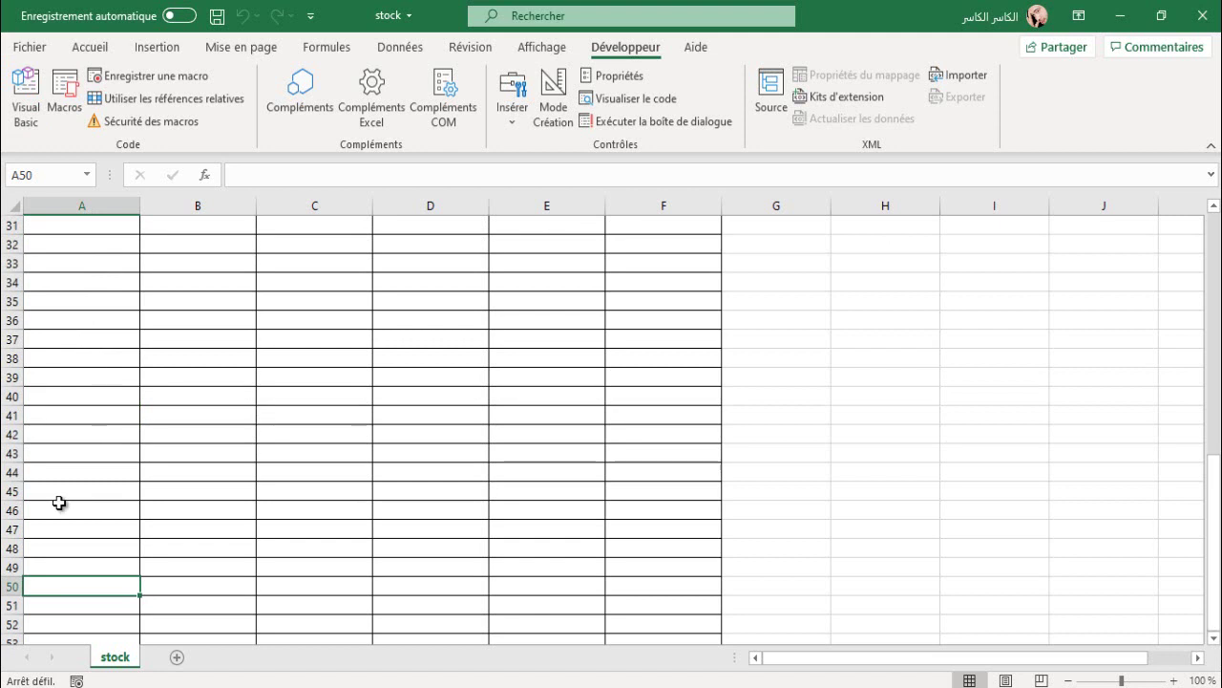
pyautogui.scroll(-2, 59, 503)
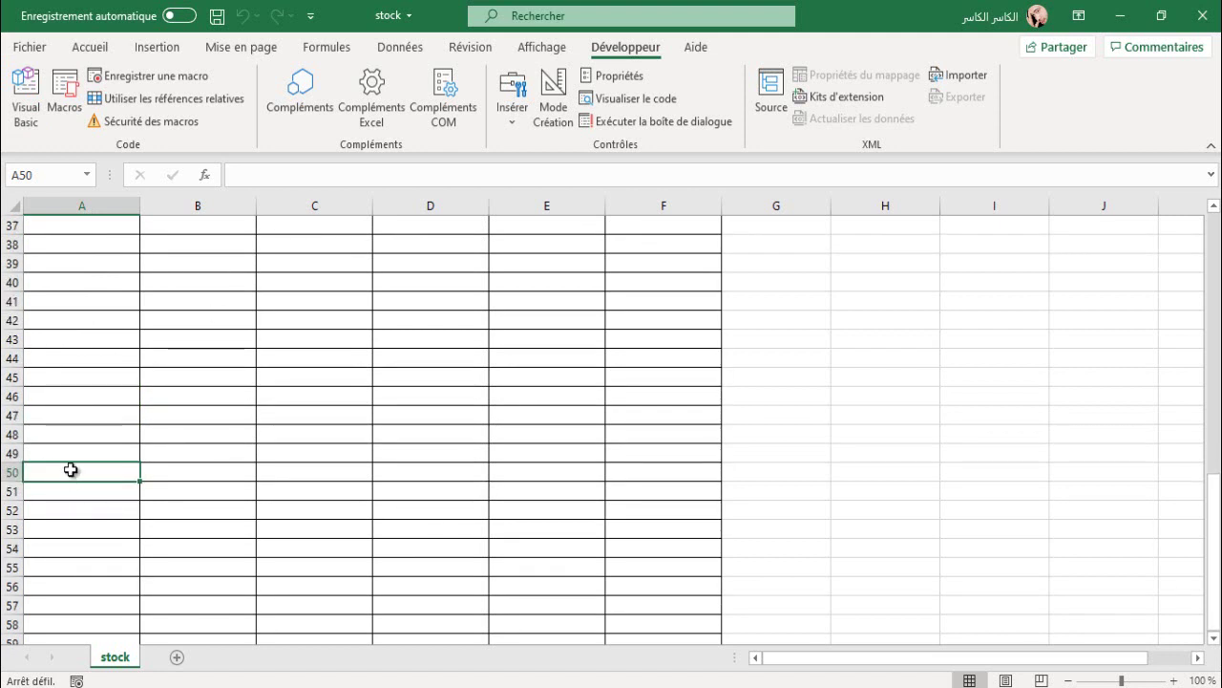
pyautogui.scroll(6, 70, 469)
pyautogui.scroll(6, 71, 469)
pyautogui.click(71, 330)
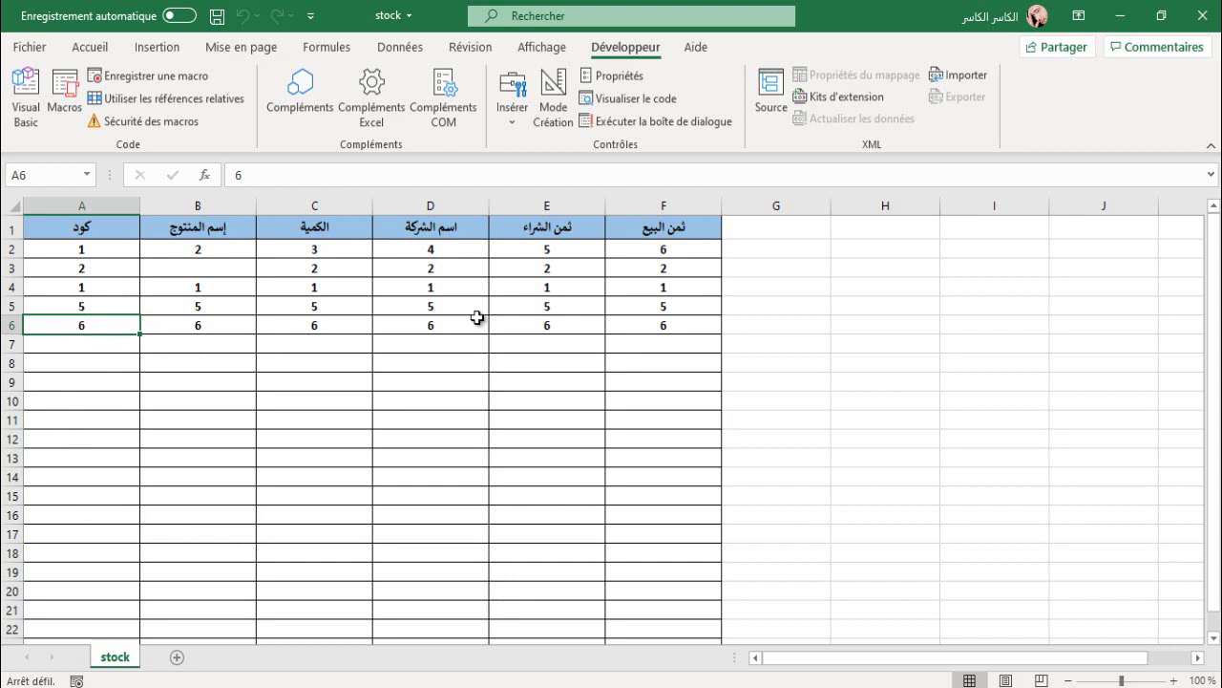
pyautogui.moveTo(60, 323)
pyautogui.mouseDown()
pyautogui.moveTo(726, 324)
pyautogui.moveTo(4, 319)
pyautogui.mouseUp()
pyautogui.click(38, 107)
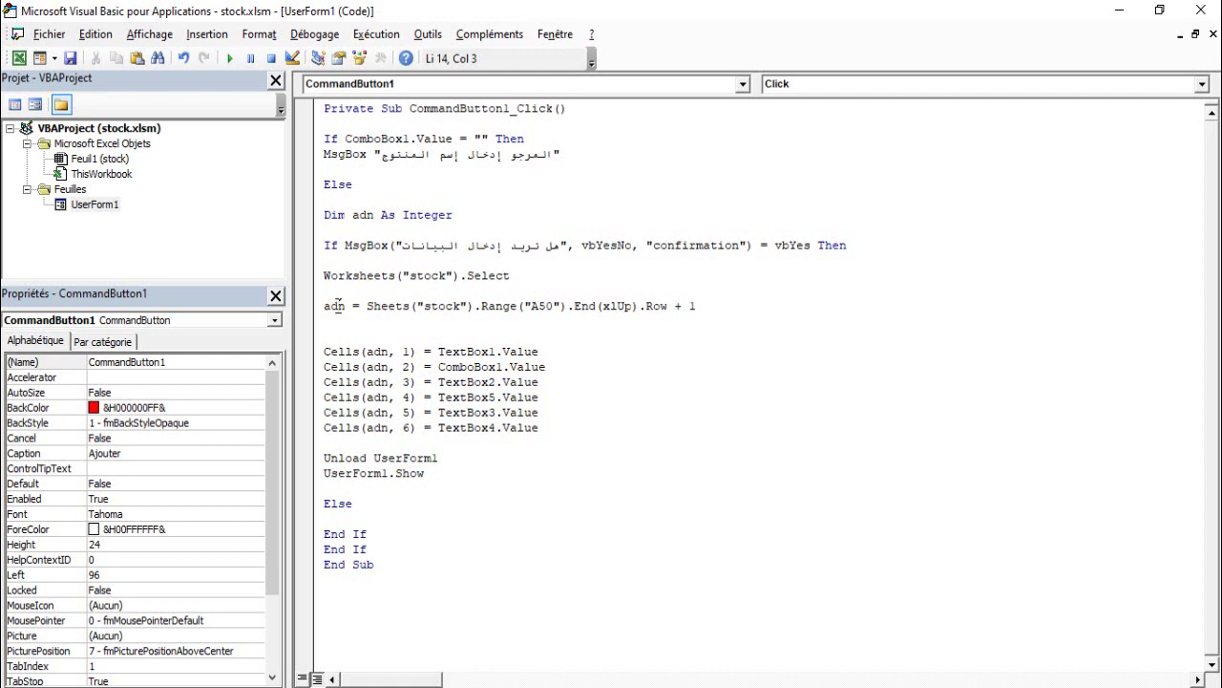
pyautogui.click(665, 306)
pyautogui.press('Home')
pyautogui.press('Right')
pyautogui.moveTo(667, 306); pyautogui.dragTo(576, 314)
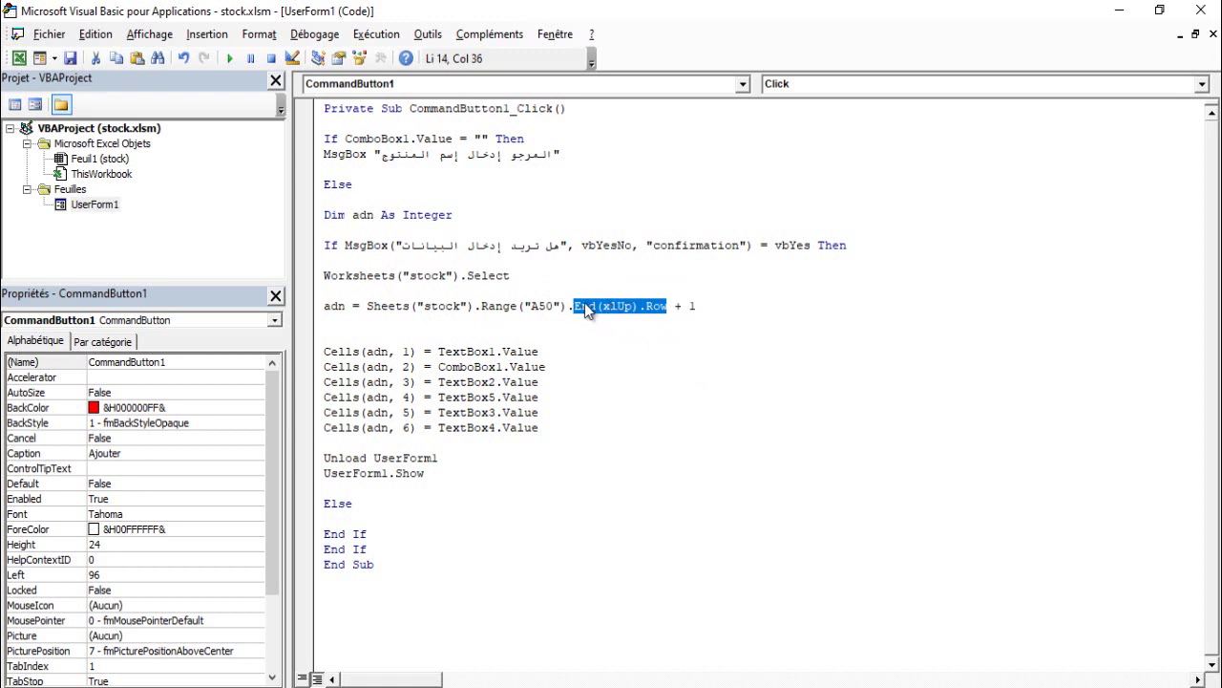
pyautogui.doubleClick(657, 309)
pyautogui.click(19, 58)
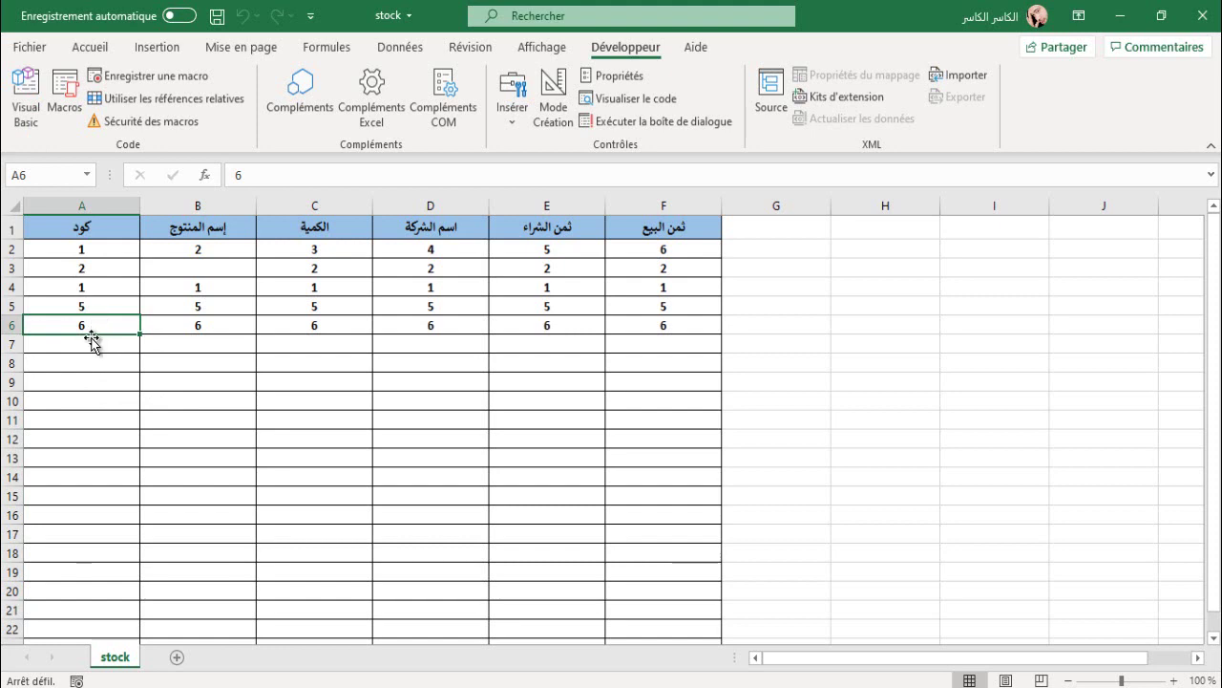
pyautogui.click(26, 94)
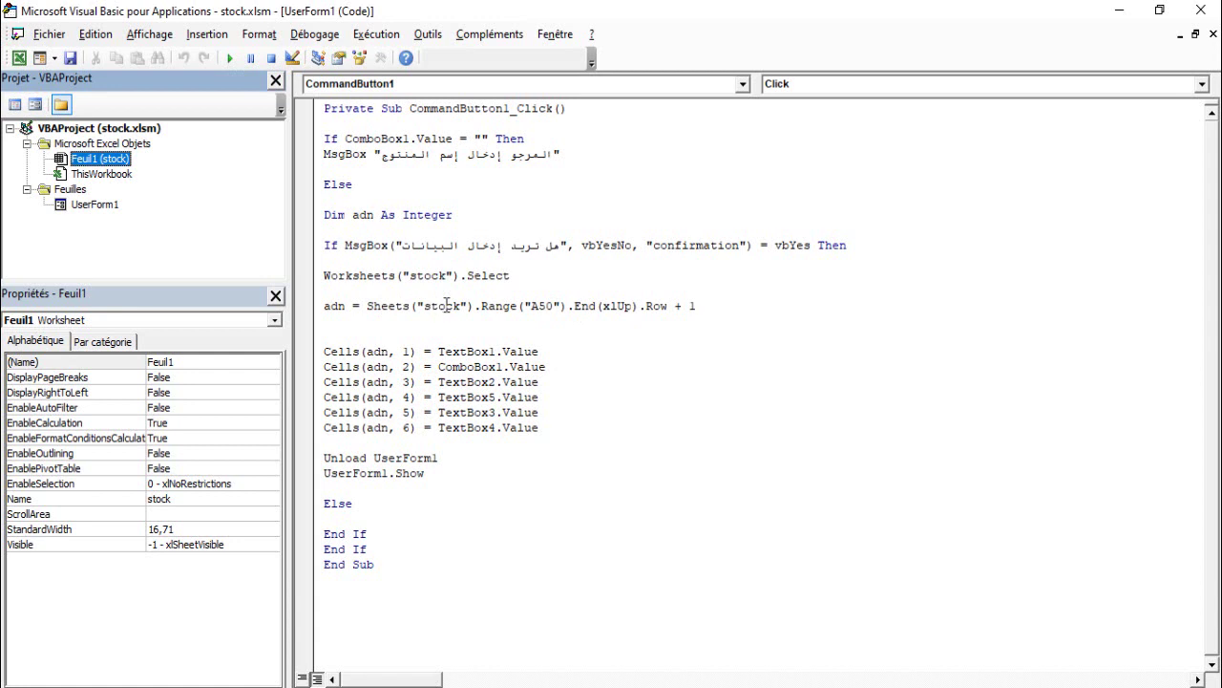
pyautogui.moveTo(666, 305); pyautogui.dragTo(337, 305)
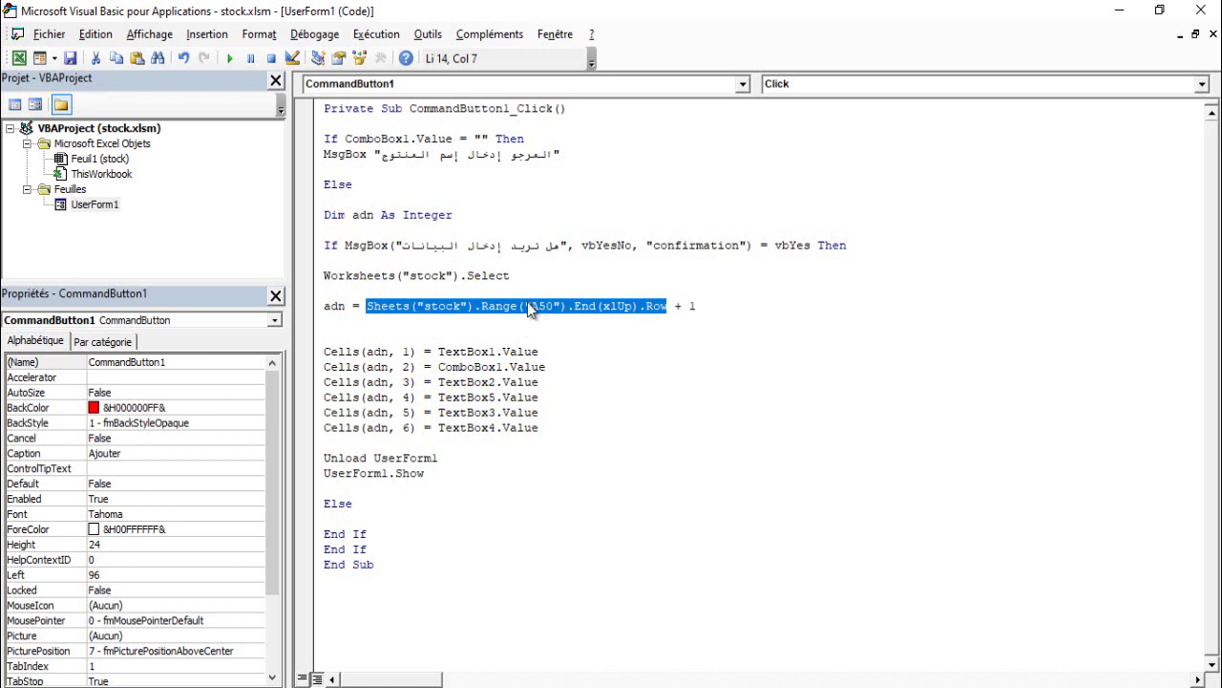
pyautogui.doubleClick(333, 306)
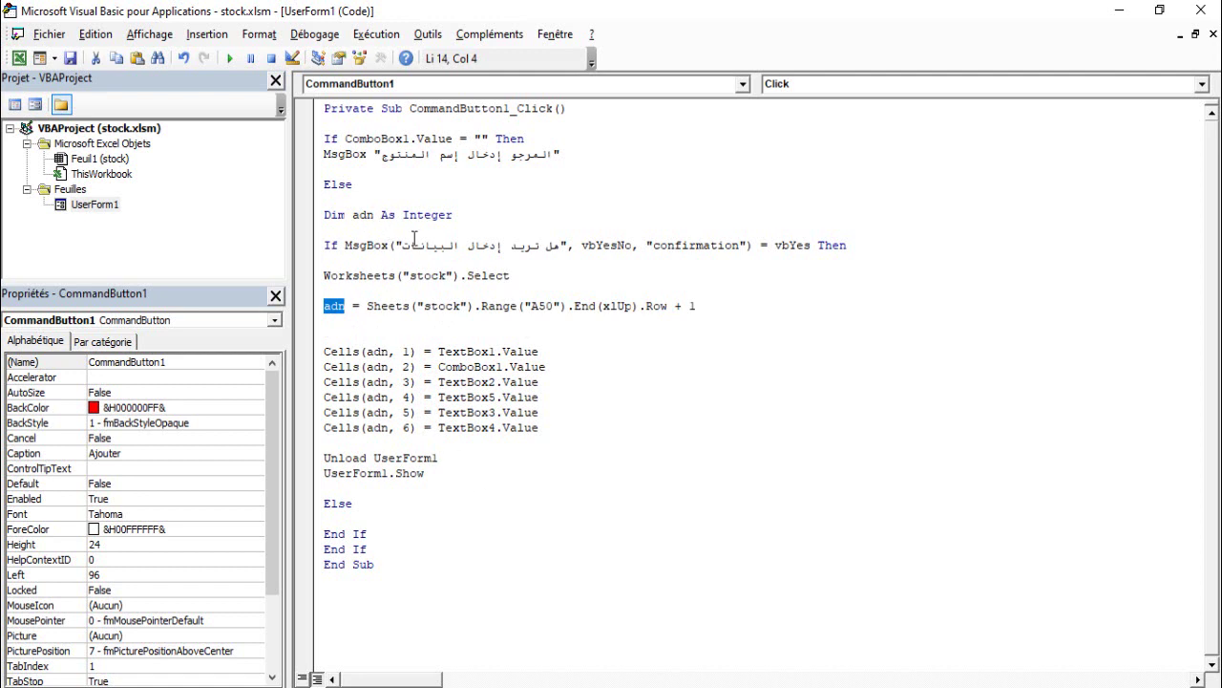
pyautogui.doubleClick(427, 215)
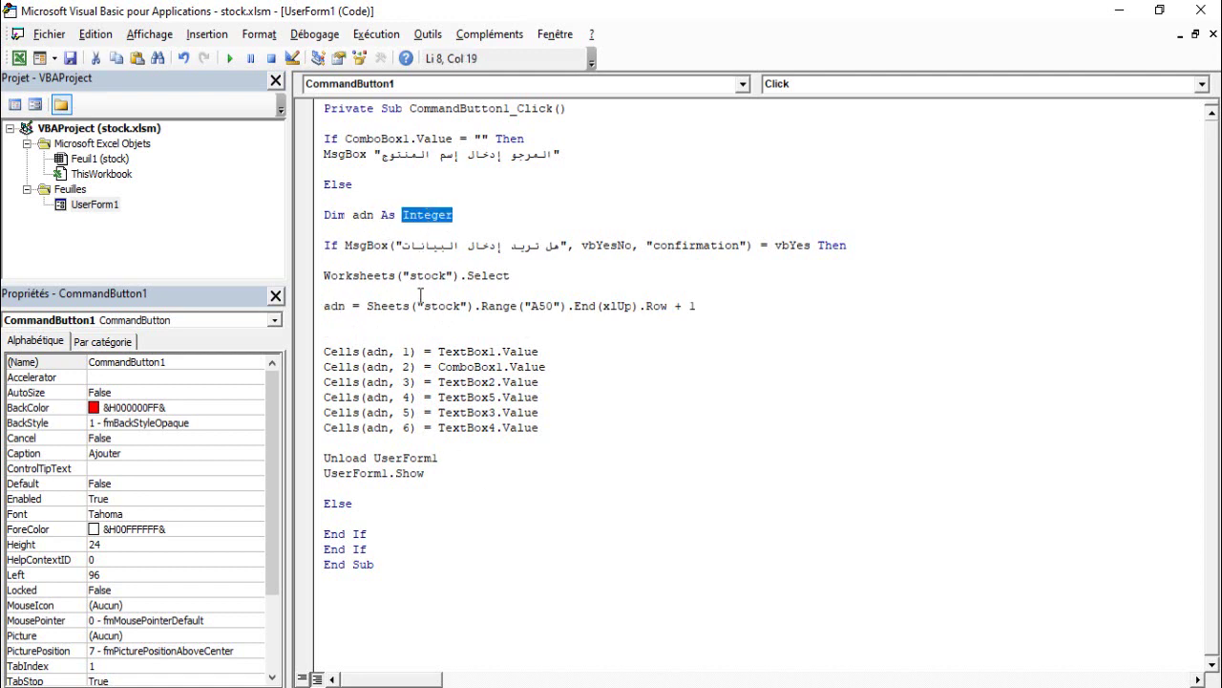
pyautogui.click(20, 59)
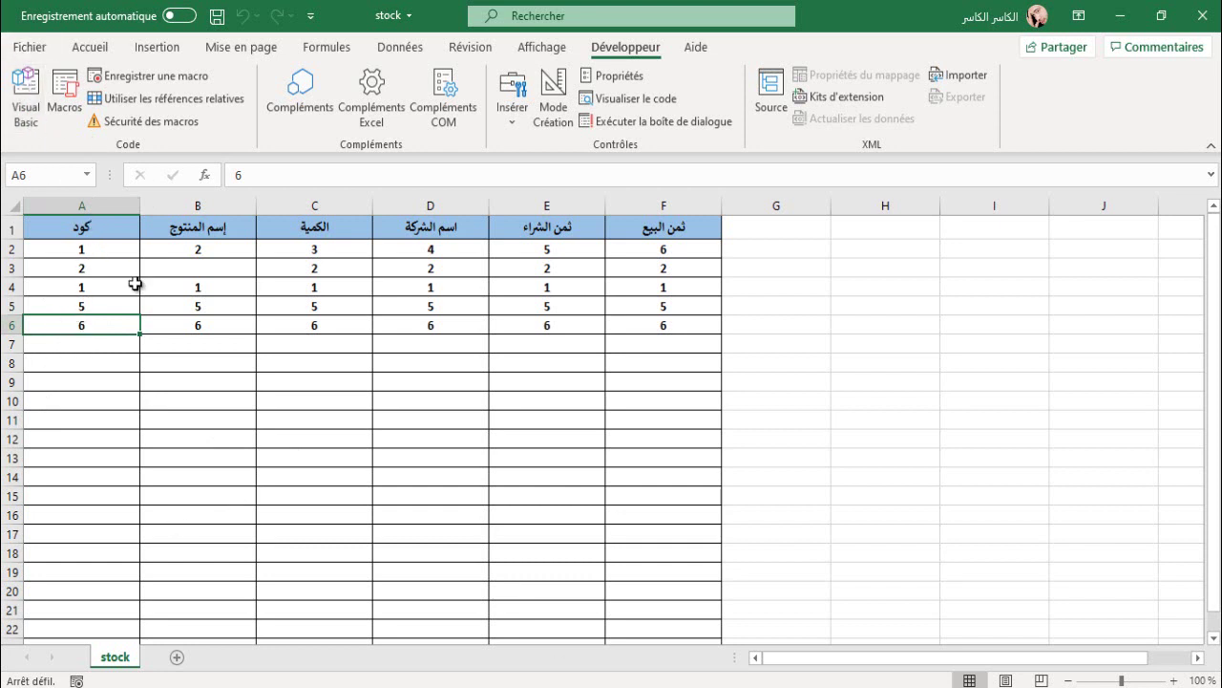
# Step: Run the Gestion de Stock form and enter code 88585, 5858 and quantity 858585
pyautogui.click(25, 95)
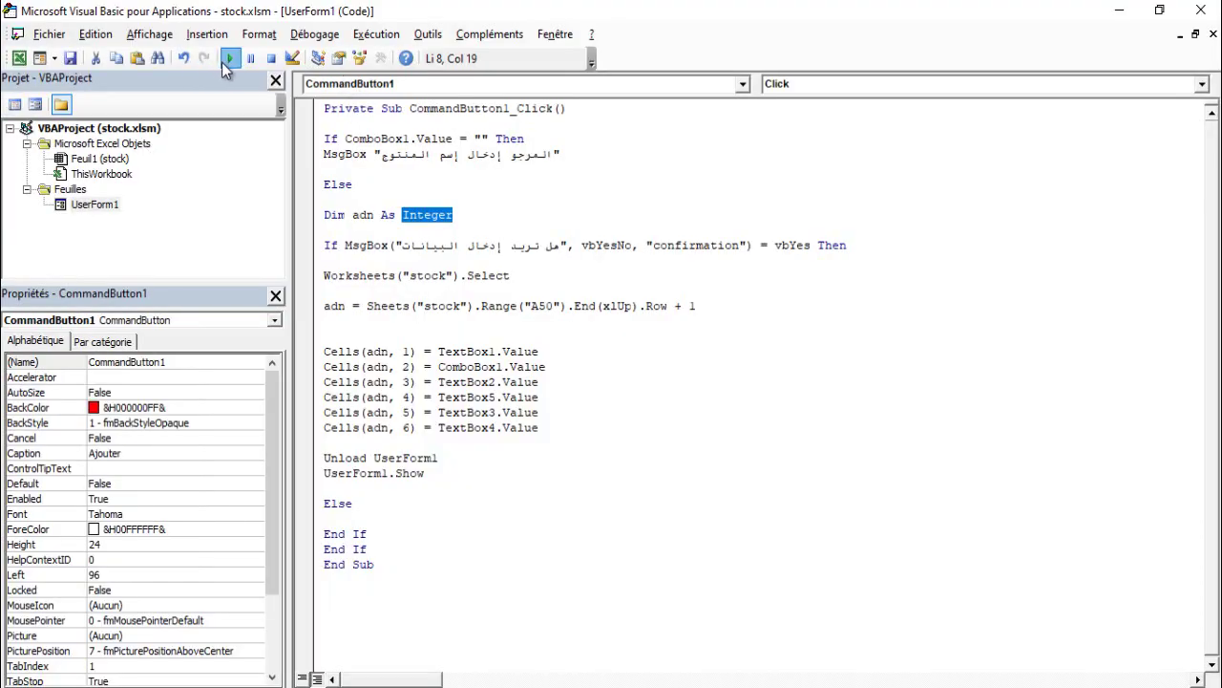
pyautogui.click(224, 61)
pyautogui.click(755, 324)
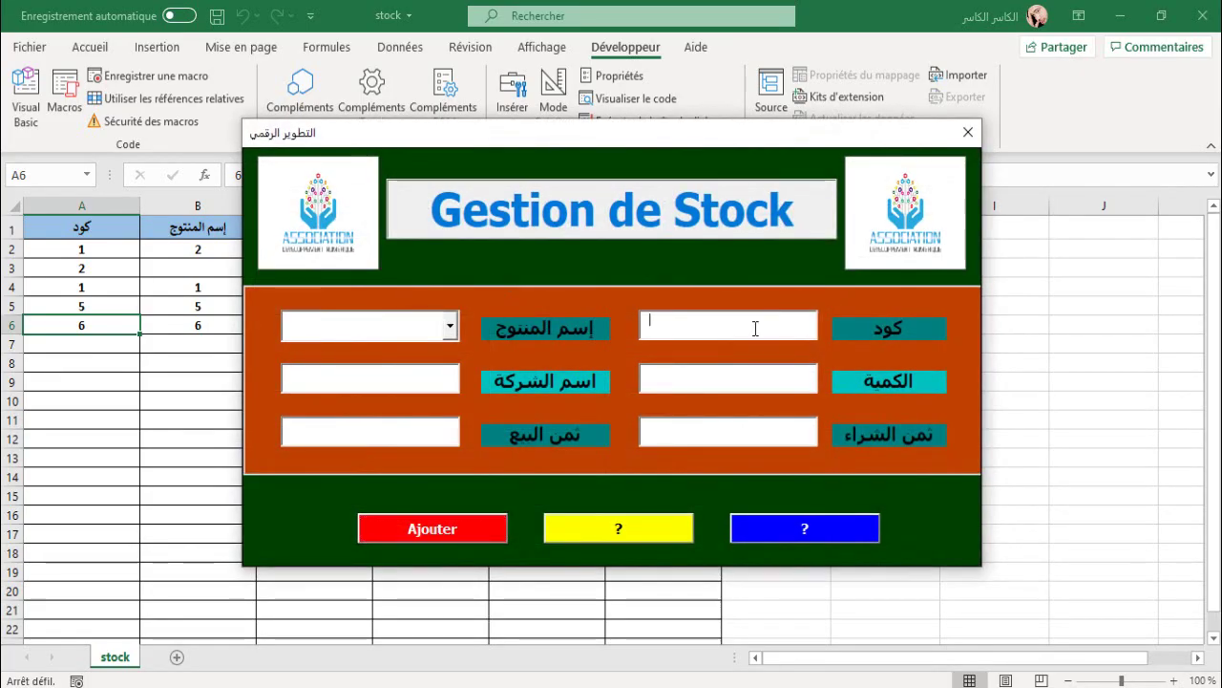
pyautogui.write('88585')
pyautogui.write('5858')
pyautogui.click(693, 439)
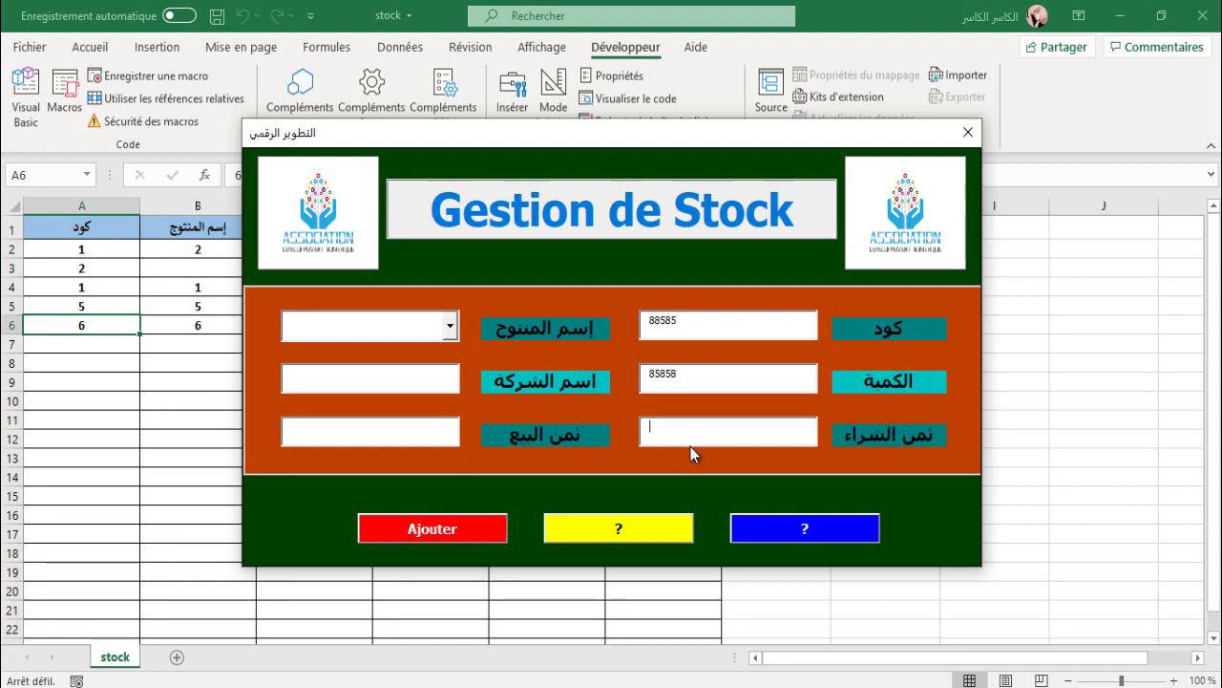
pyautogui.write('858585')
# Step: Enter product name 8585, company 8585 and 858585, then submit the record and confirm with Oui
pyautogui.click(353, 328)
pyautogui.write('8585')
pyautogui.click(375, 382)
pyautogui.write('8585')
pyautogui.click(371, 430)
pyautogui.write('858585')
pyautogui.click(413, 528)
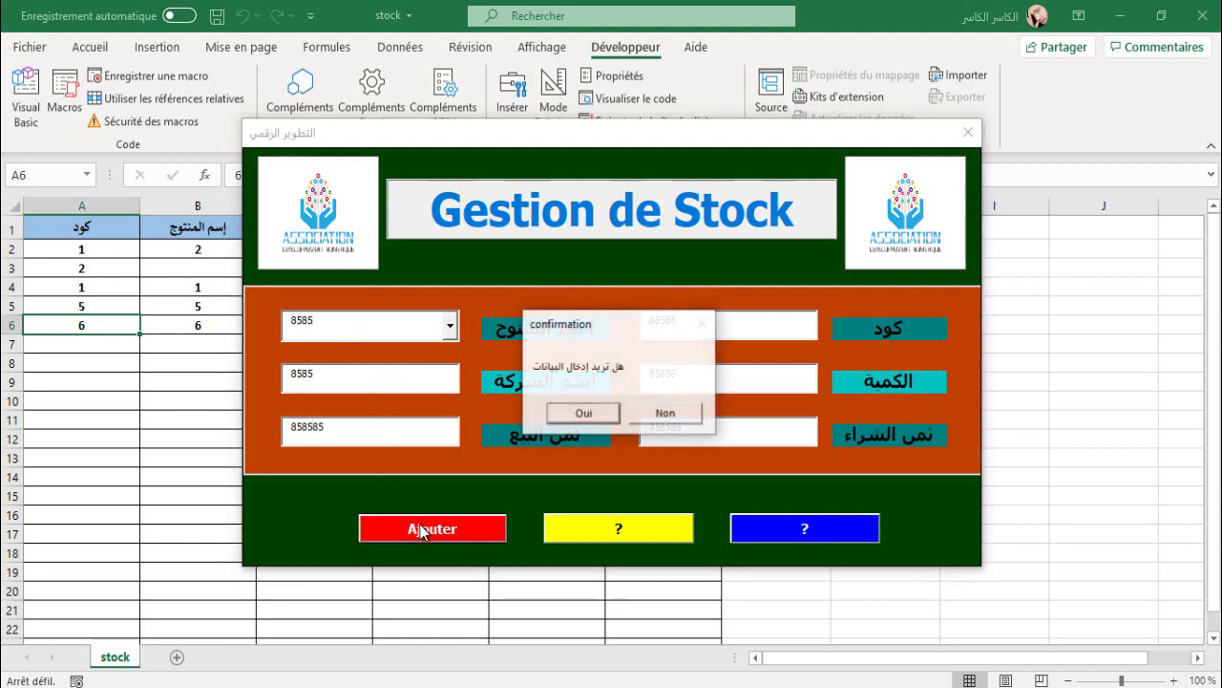
pyautogui.click(585, 413)
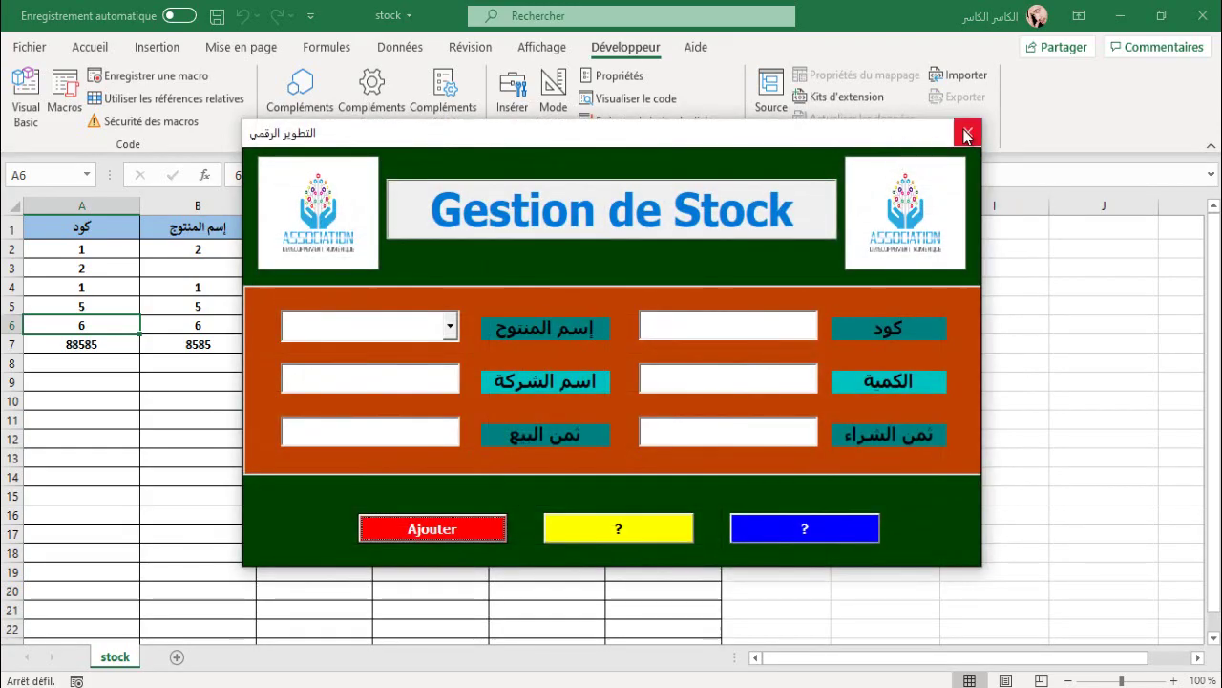
# Step: Close the form, review the Ajouter button's click code, and return to the workbook
pyautogui.click(967, 134)
pyautogui.hotkey('shift', 'F7')
pyautogui.doubleClick(526, 483)
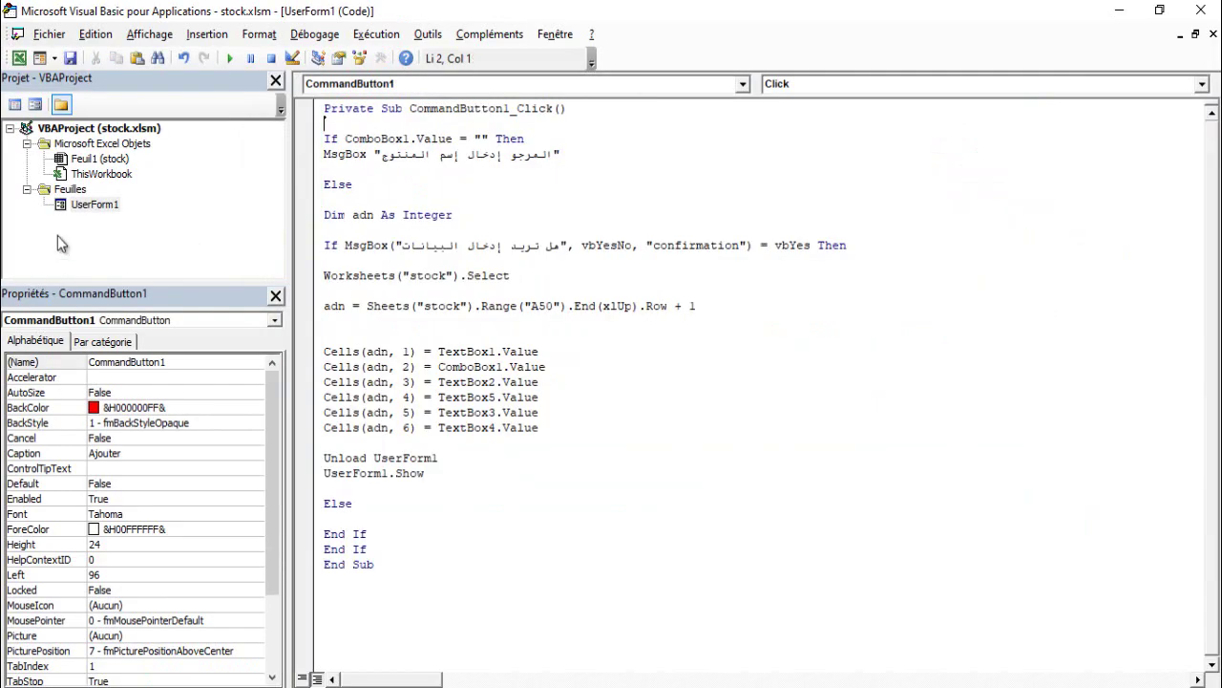
pyautogui.doubleClick(104, 205)
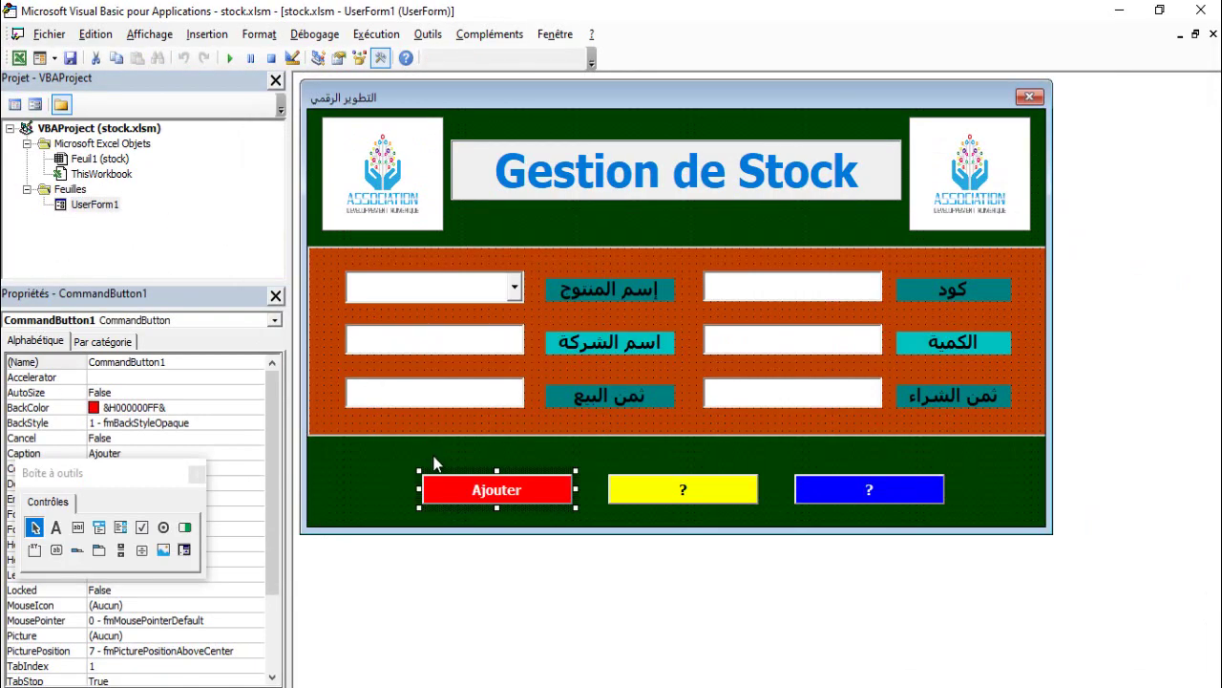
pyautogui.doubleClick(478, 490)
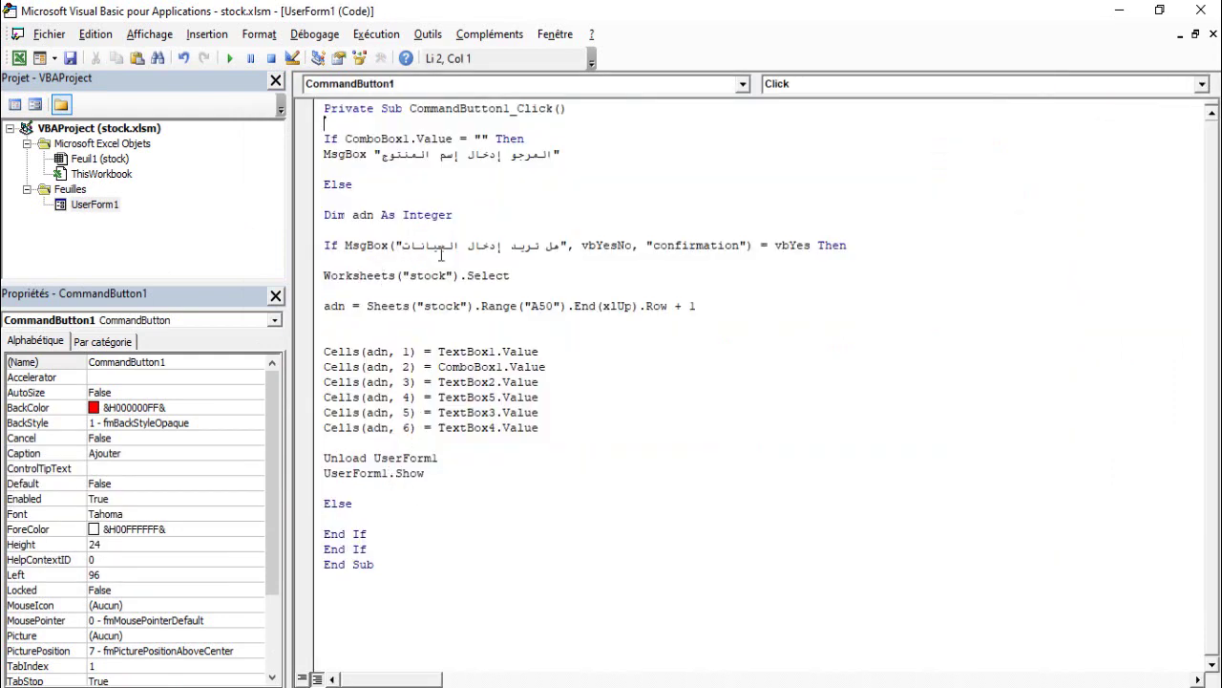
pyautogui.click(18, 58)
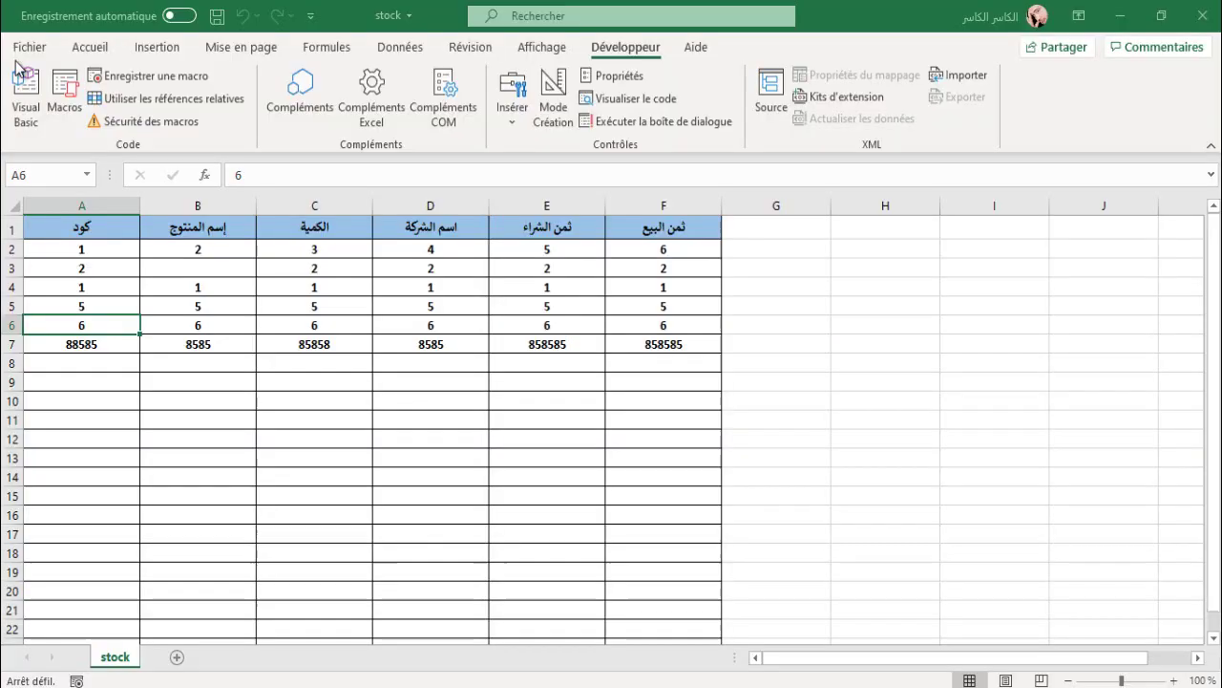
# Step: Compare the new A7 value with A6, then open the VBA editor
pyautogui.click(95, 346)
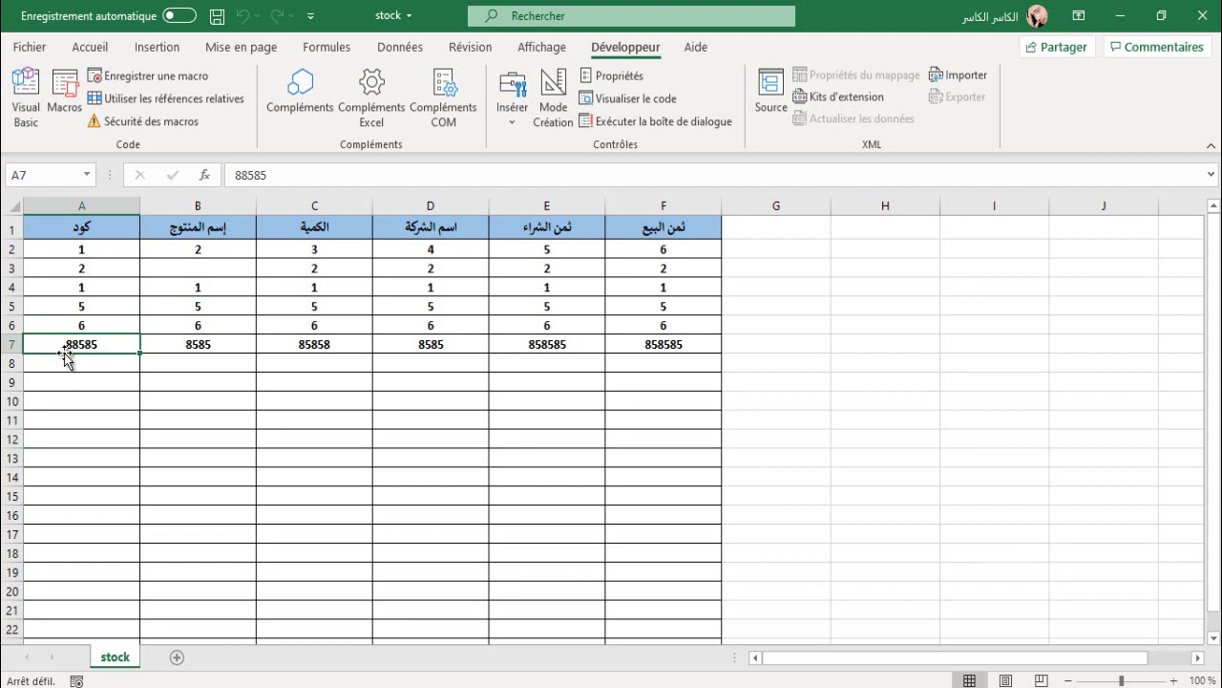
pyautogui.click(88, 322)
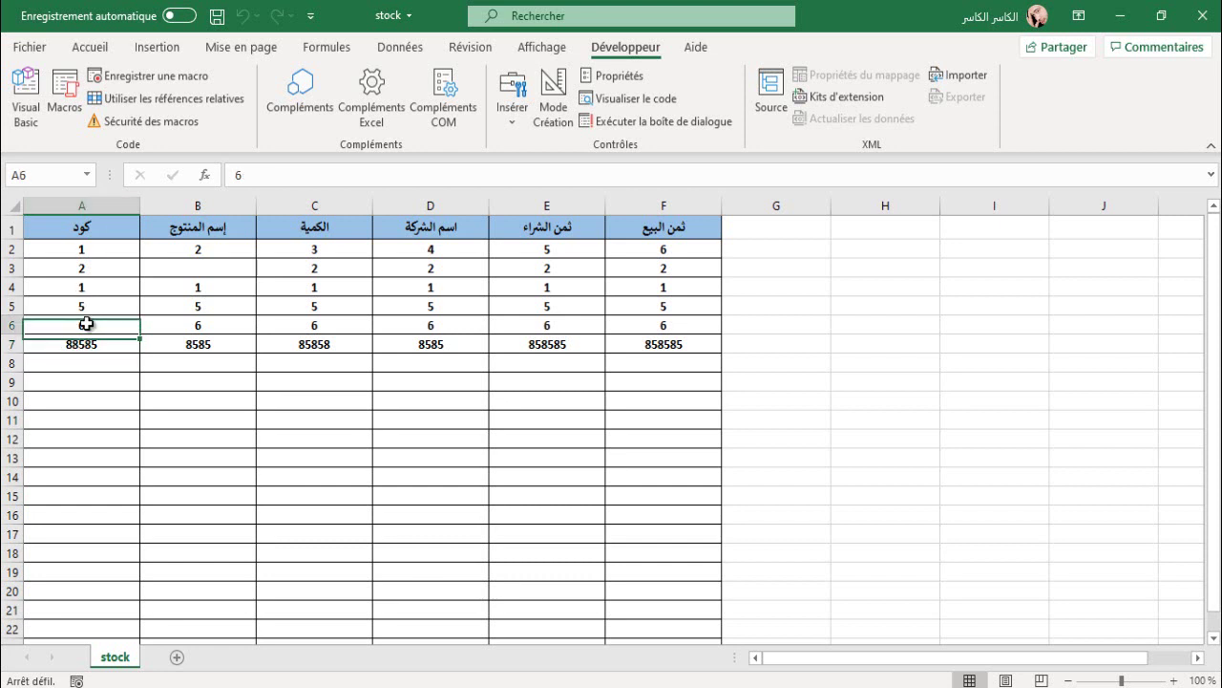
pyautogui.click(78, 348)
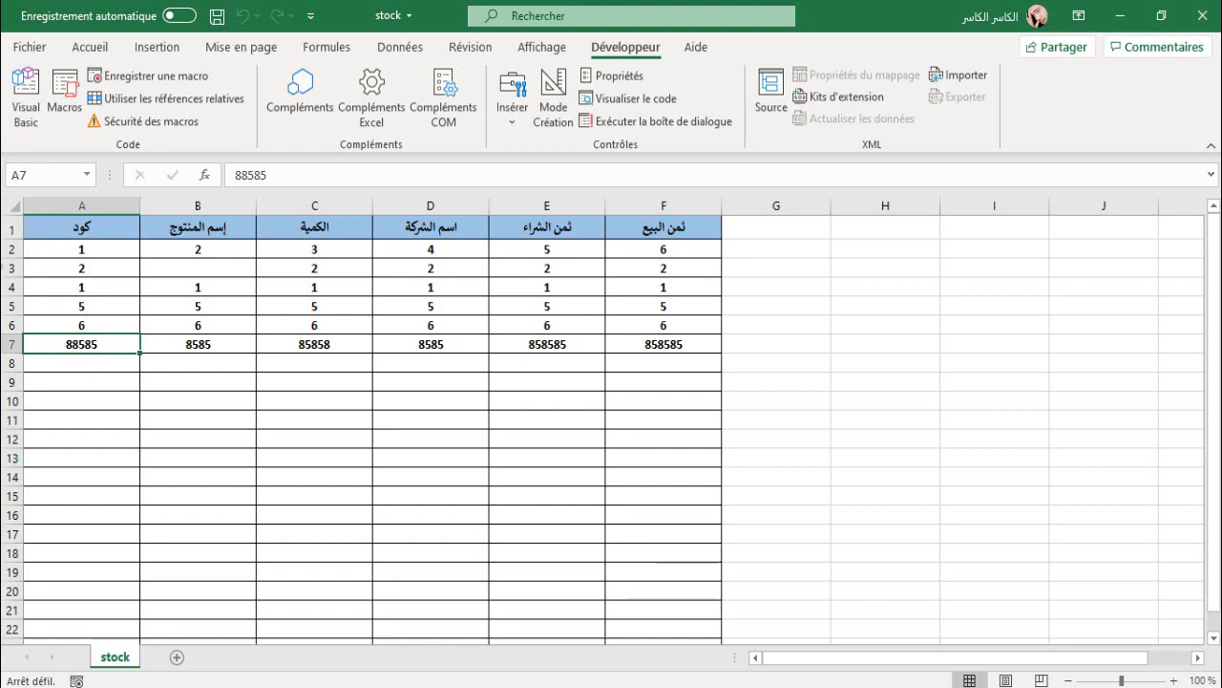
pyautogui.click(27, 100)
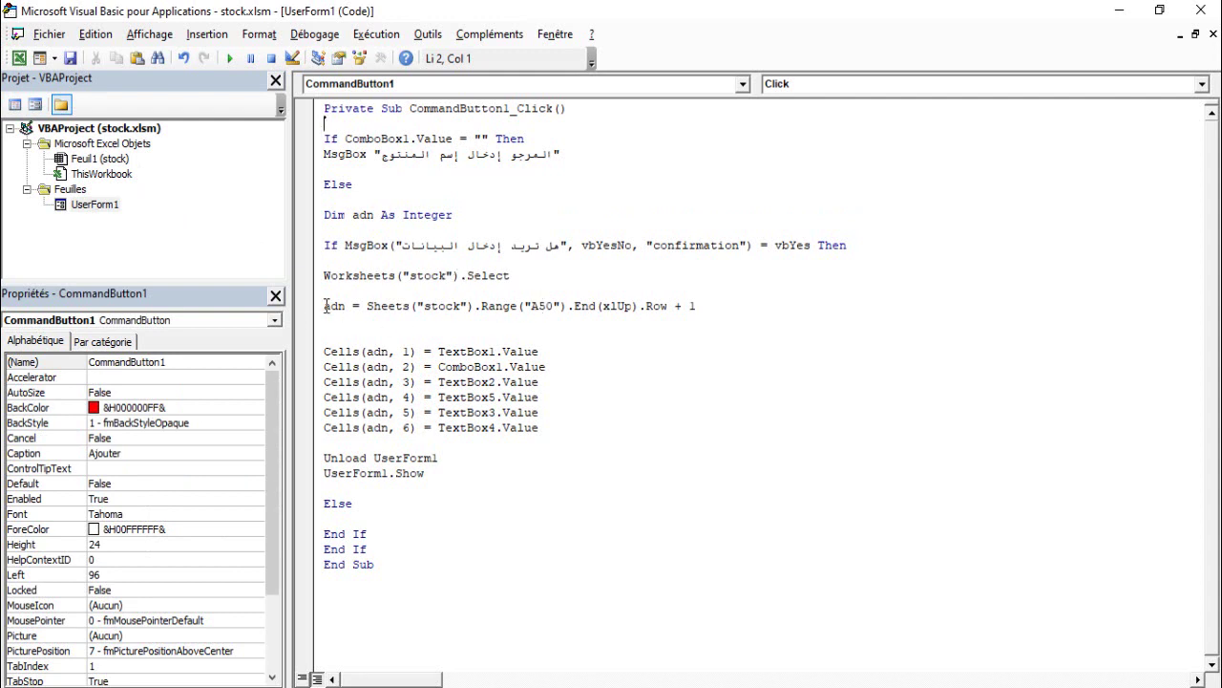
# Step: Highlight the adn next-row line and its adn variable, then go back to the sheet and select A8
pyautogui.moveTo(323, 306); pyautogui.dragTo(672, 305)
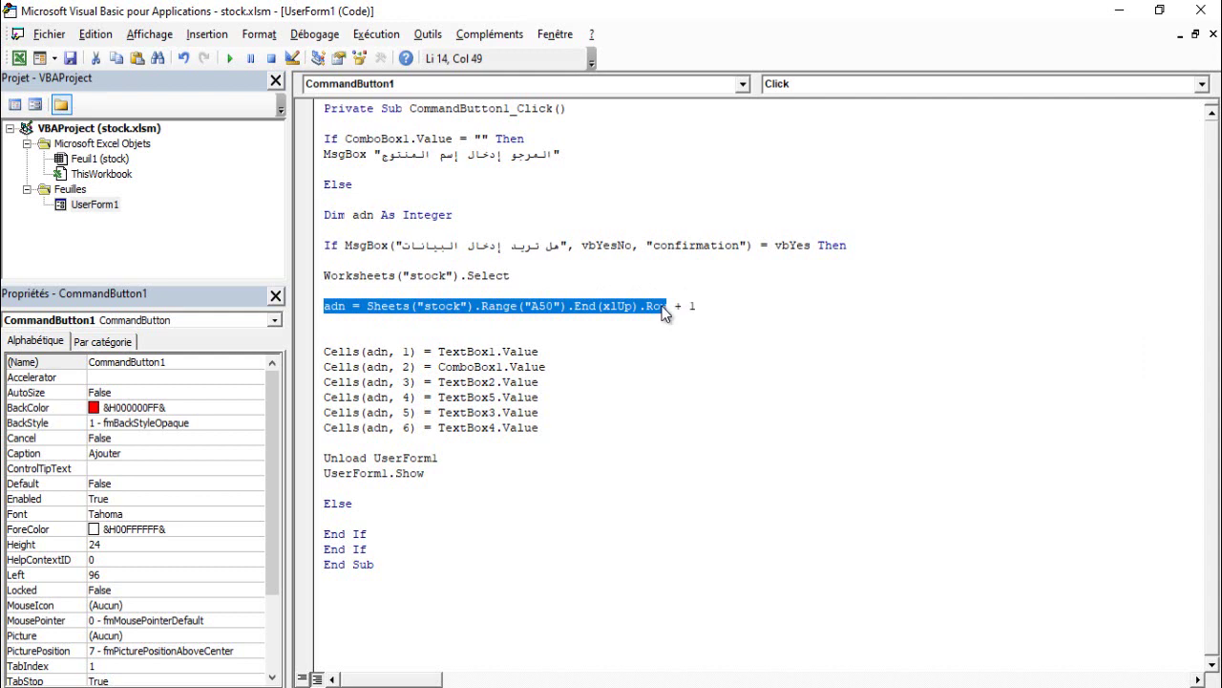
pyautogui.doubleClick(339, 310)
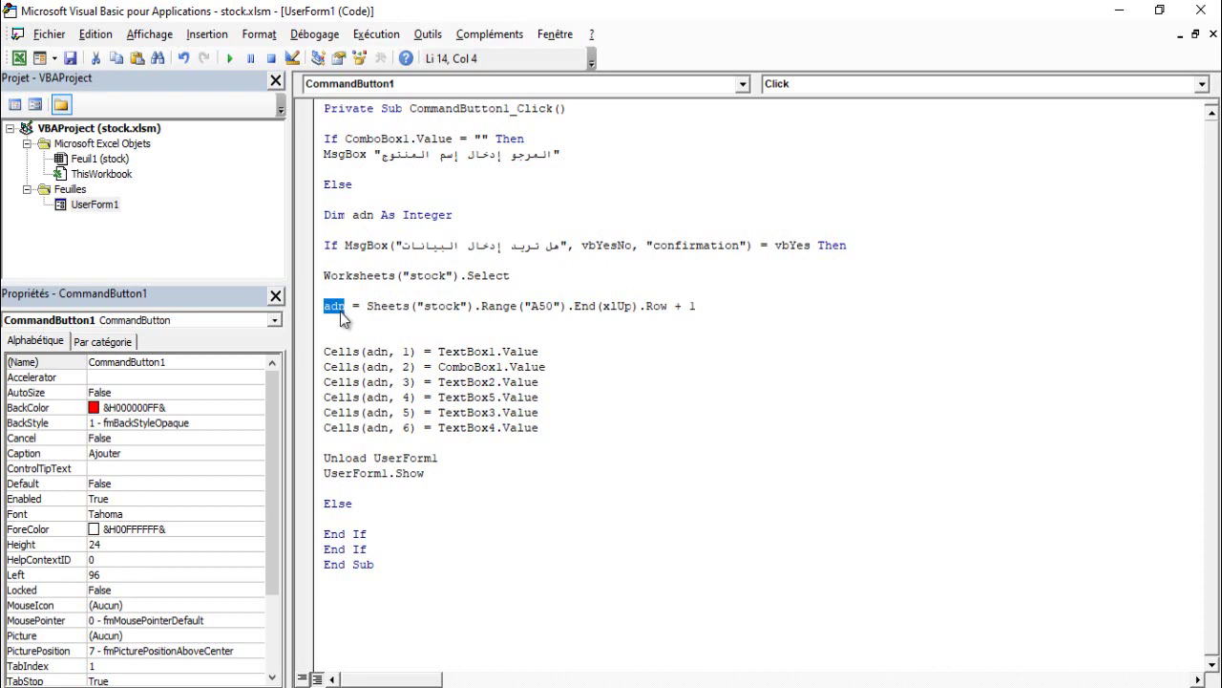
pyautogui.click(18, 59)
pyautogui.click(72, 369)
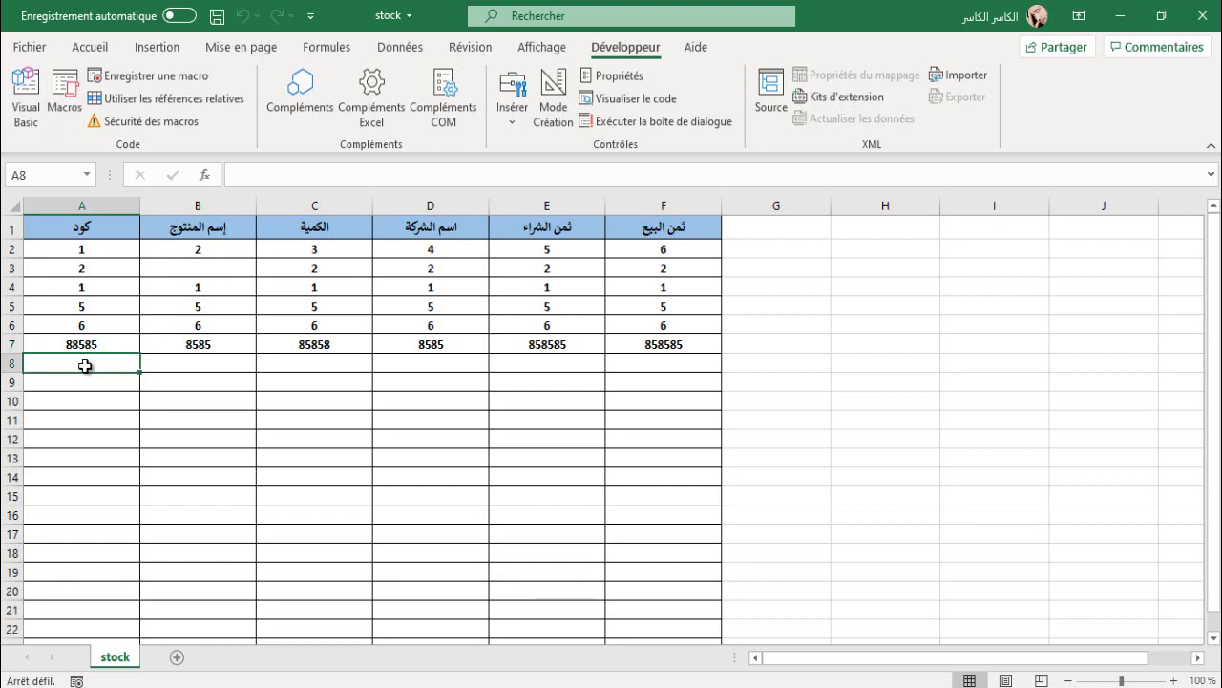
# Step: Fill row 8 of the stock sheet with 4s
pyautogui.write('4')
pyautogui.press('Tab')
pyautogui.write('4')
pyautogui.press('Tab')
pyautogui.write('4')
pyautogui.press('Tab')
pyautogui.write('4')
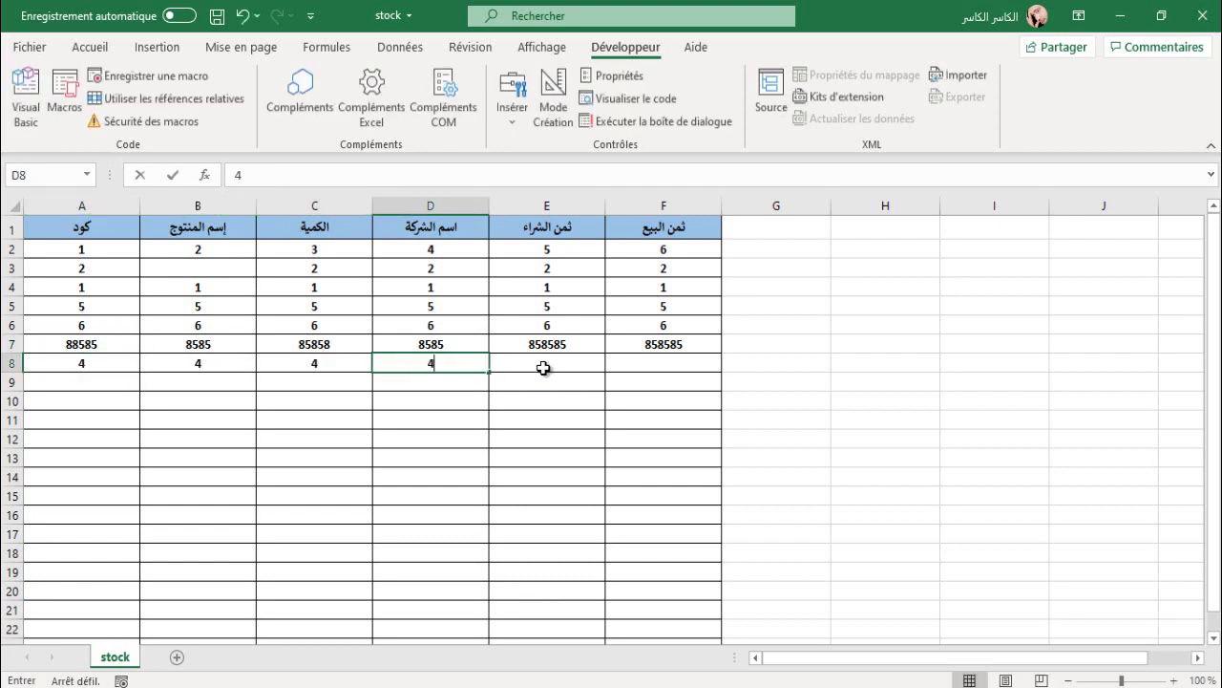
pyautogui.press('Tab')
pyautogui.write('4')
pyautogui.press('Tab')
pyautogui.write('4')
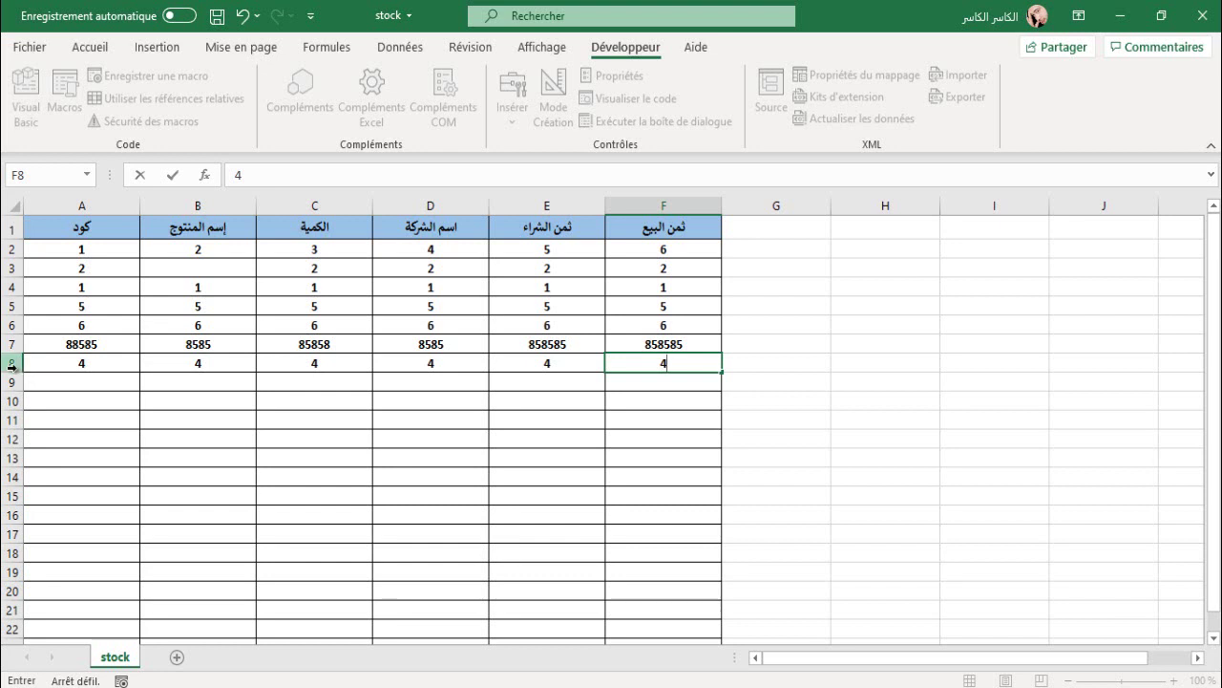
# Step: Fill row 9 with 5, 5, 5 and 55, select row 9, then open the VBA editor
pyautogui.click(55, 382)
pyautogui.write('5')
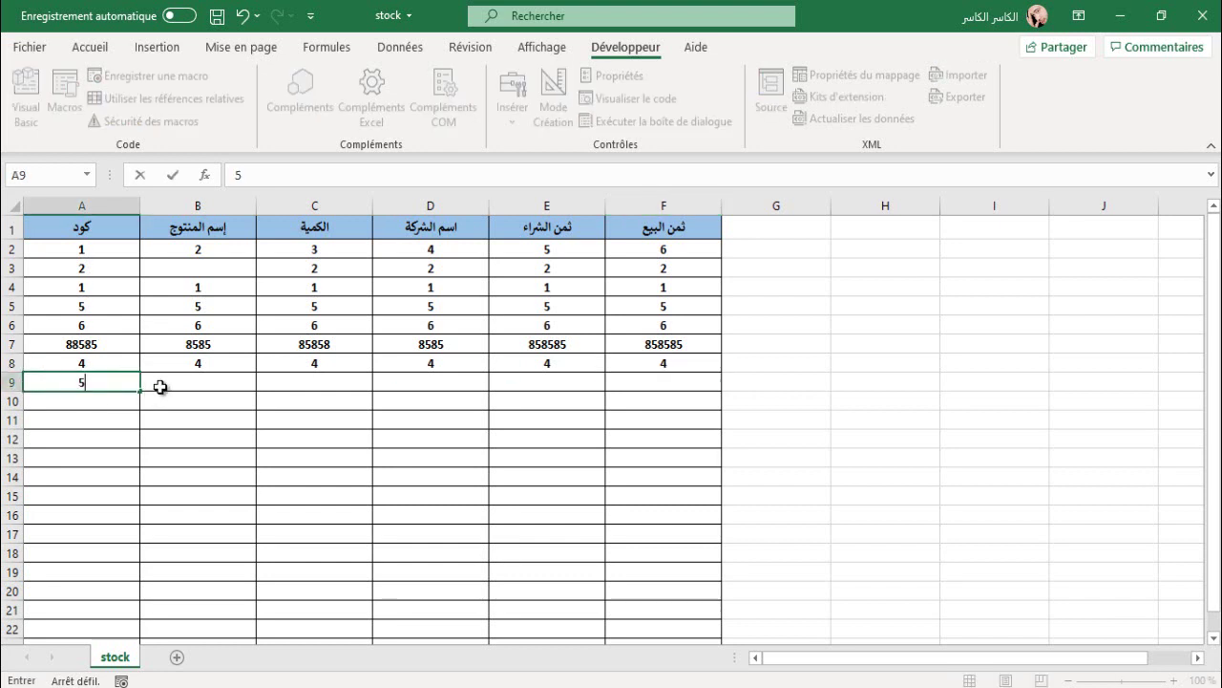
pyautogui.click(160, 387)
pyautogui.write('5')
pyautogui.click(319, 382)
pyautogui.write('5')
pyautogui.click(429, 382)
pyautogui.write('5')
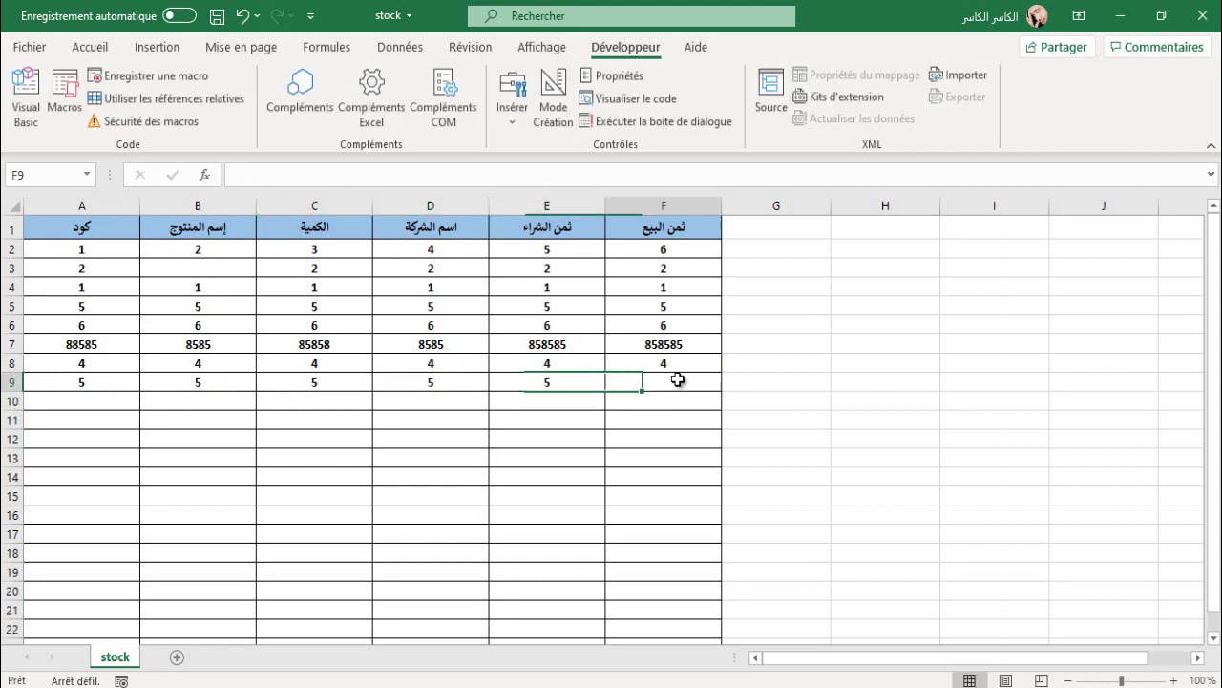
pyautogui.write('5')
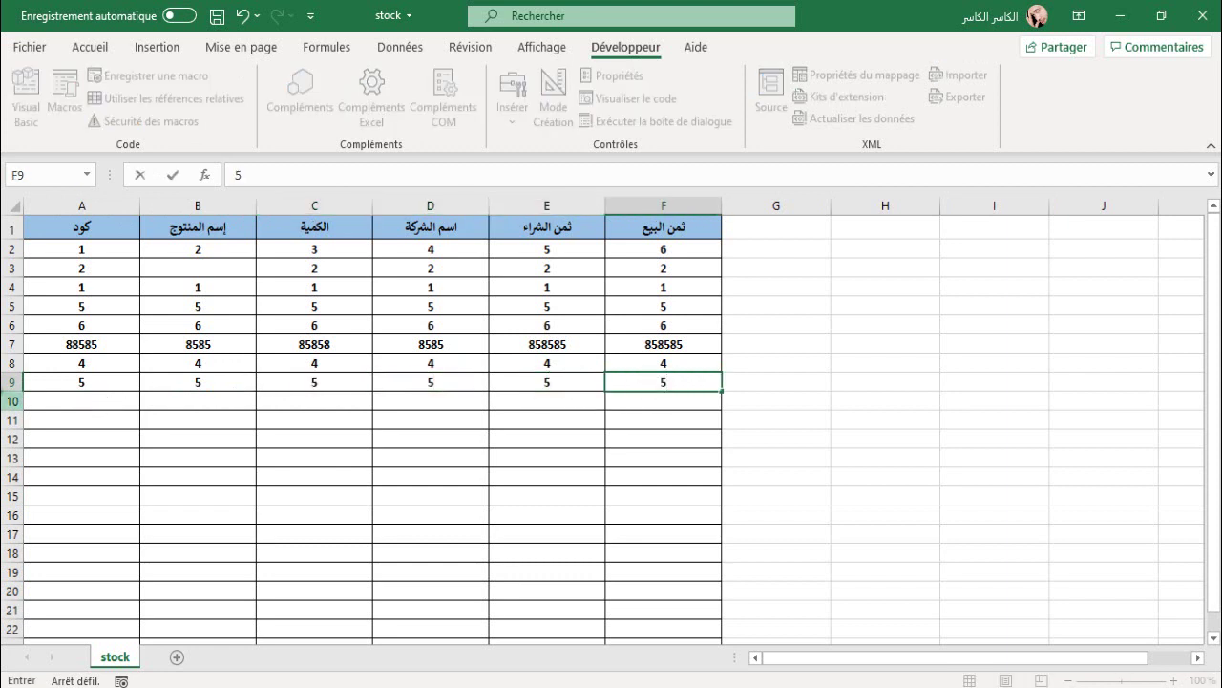
pyautogui.click(8, 382)
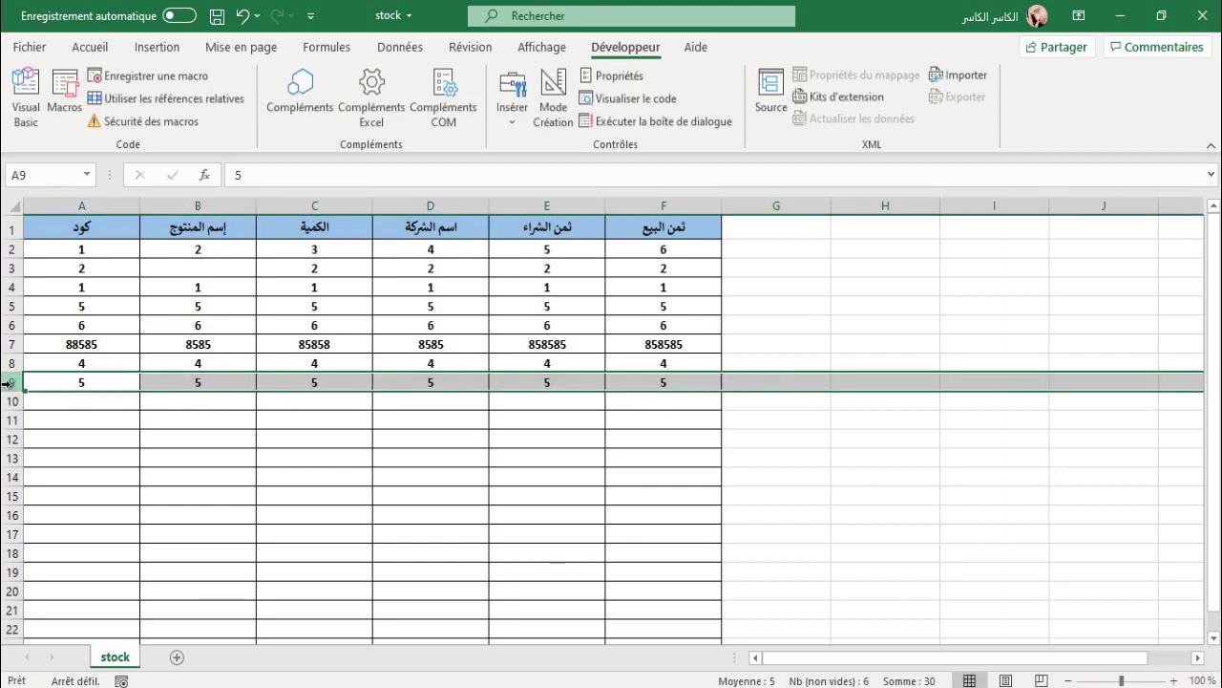
pyautogui.click(26, 96)
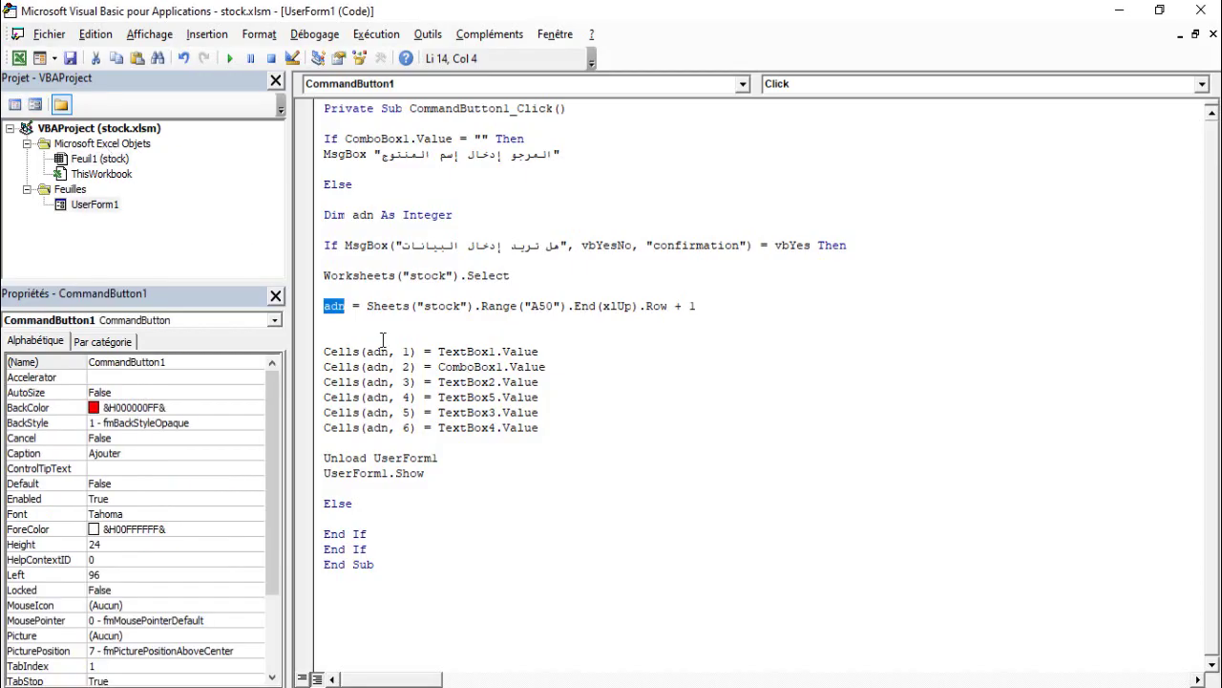
# Step: Delete the ' + 1' from the adn next-row formula in the Ajouter code
pyautogui.doubleClick(95, 207)
pyautogui.doubleClick(544, 486)
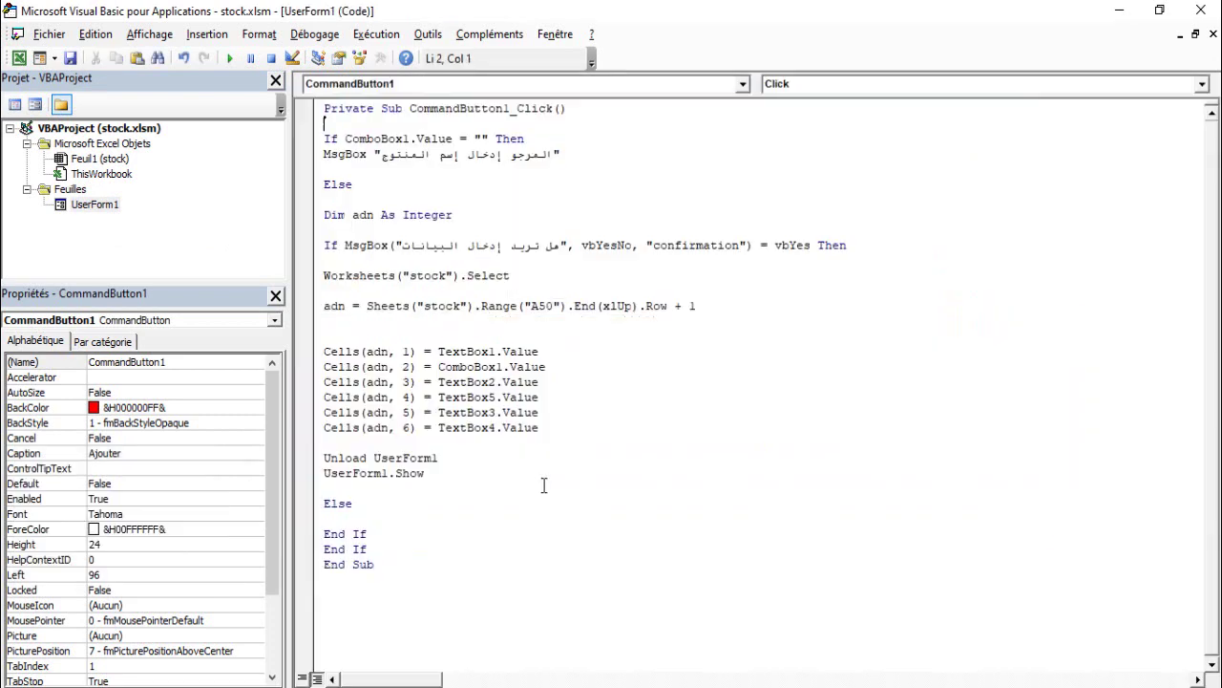
pyautogui.click(699, 306)
pyautogui.doubleClick(699, 306)
pyautogui.click(701, 304)
pyautogui.moveTo(701, 305); pyautogui.dragTo(674, 305)
pyautogui.press('Delete')
# Step: Run the form and enter 555, 555 and 5555 in the code, quantity and purchase price fields
pyautogui.click(229, 59)
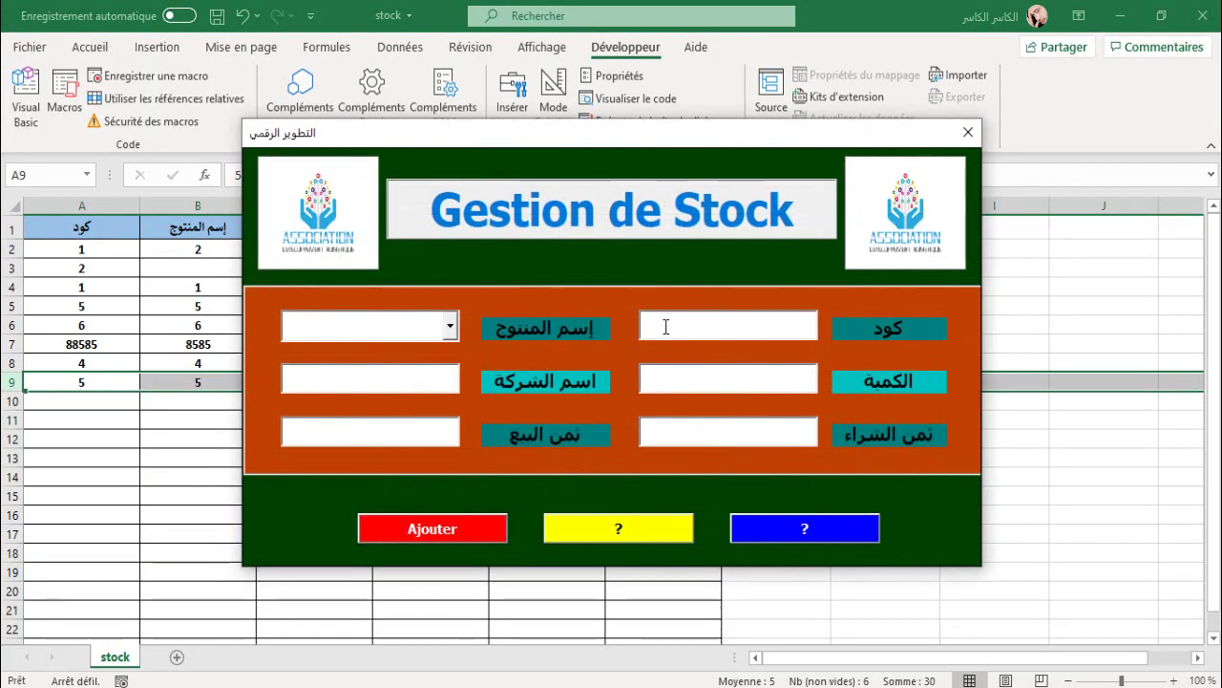
pyautogui.click(665, 327)
pyautogui.write('555')
pyautogui.click(679, 373)
pyautogui.write('55')
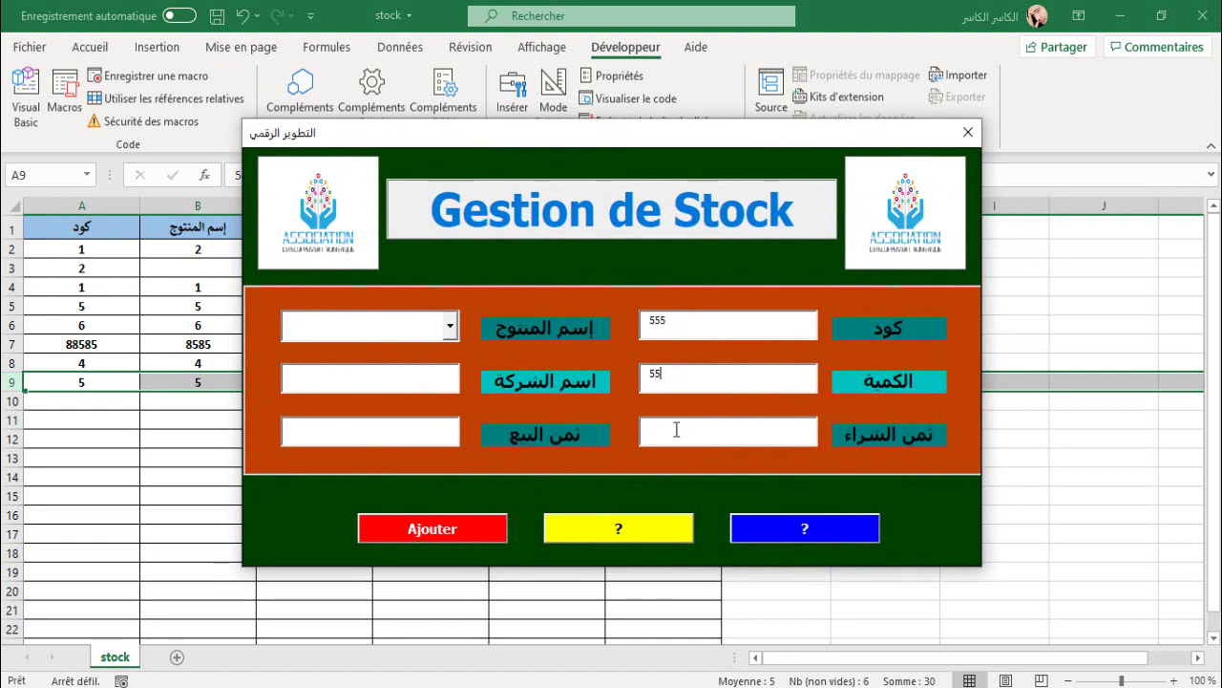
pyautogui.write('5')
pyautogui.click(676, 430)
pyautogui.write('555')
pyautogui.write('5')
# Step: Enter 555 for company name and sale price, then submit the record and confirm with Oui
pyautogui.click(385, 378)
pyautogui.write('555')
pyautogui.click(379, 435)
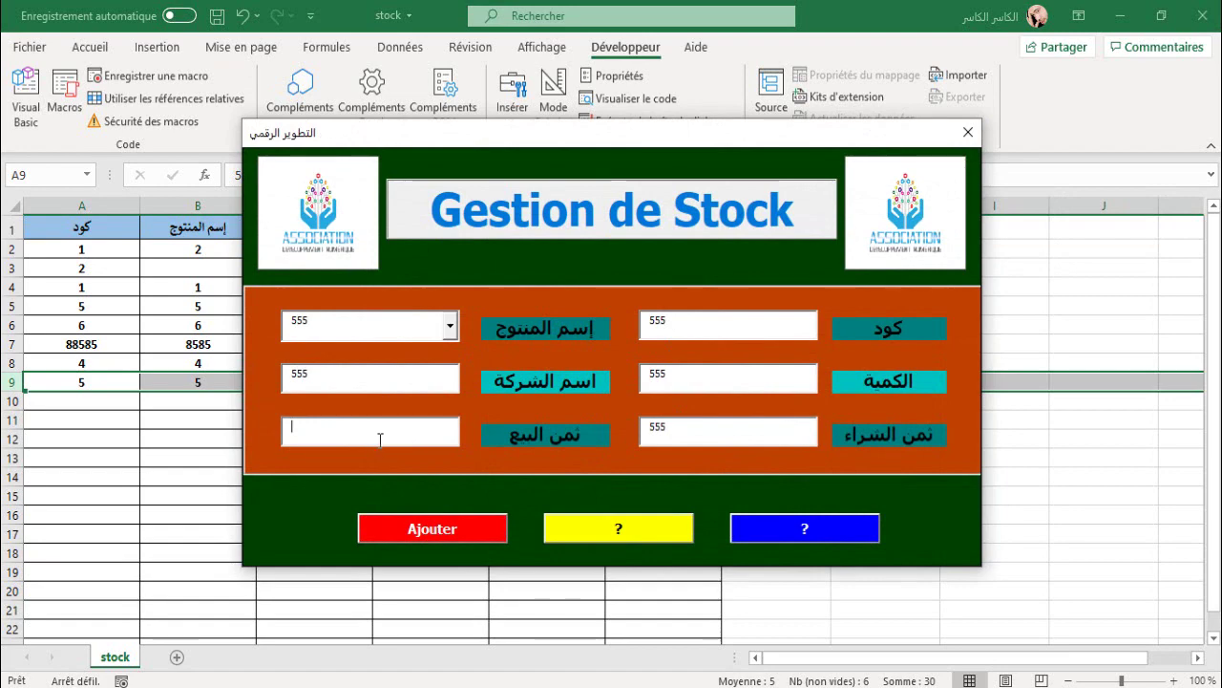
pyautogui.write('555')
pyautogui.click(400, 531)
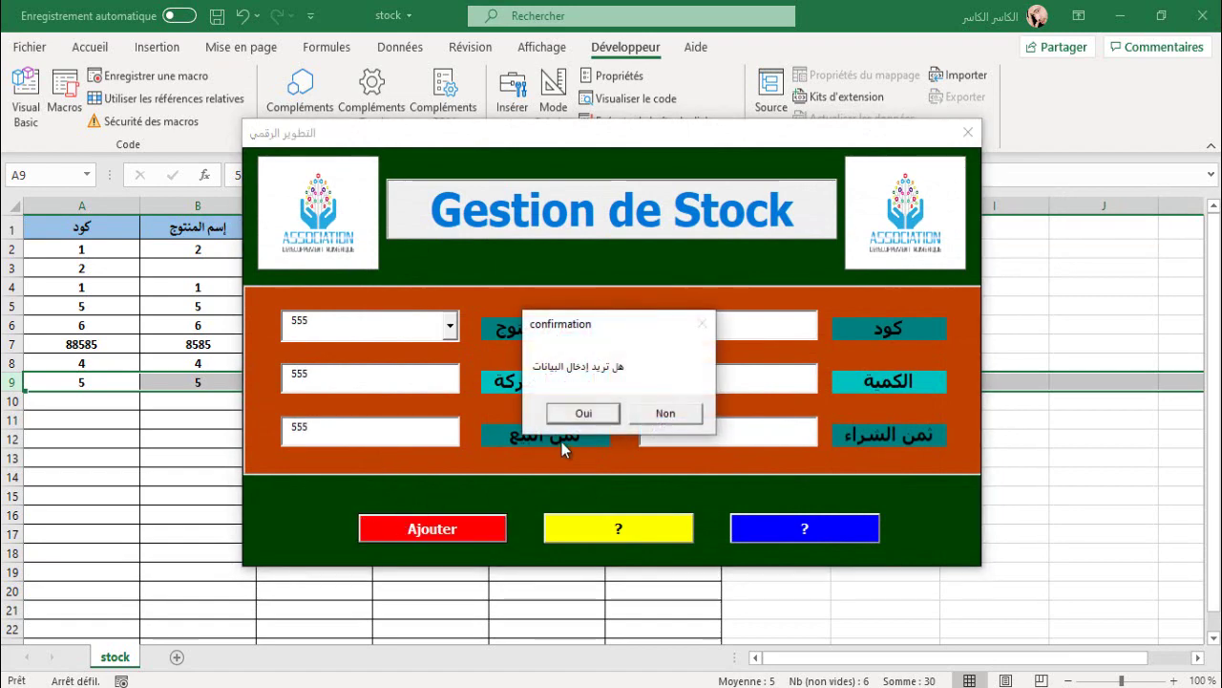
pyautogui.click(584, 413)
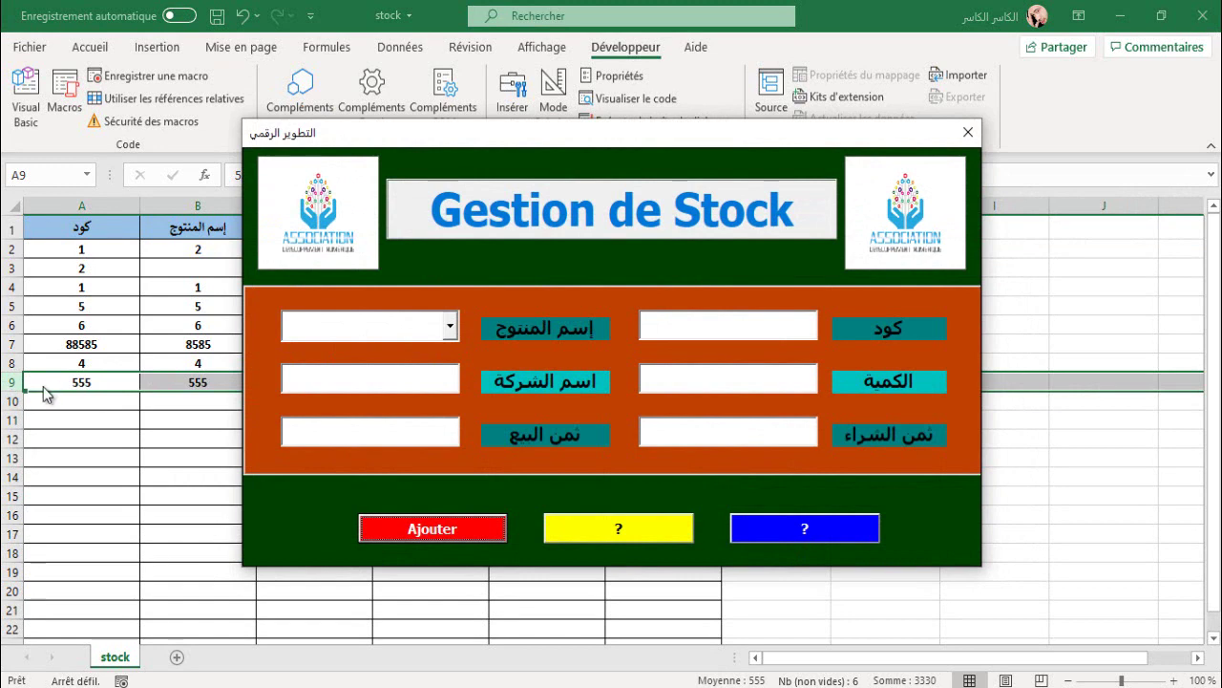
# Step: Start a new entry with 77777777, 7777777, 77777777 and product name 77777777
pyautogui.click(684, 319)
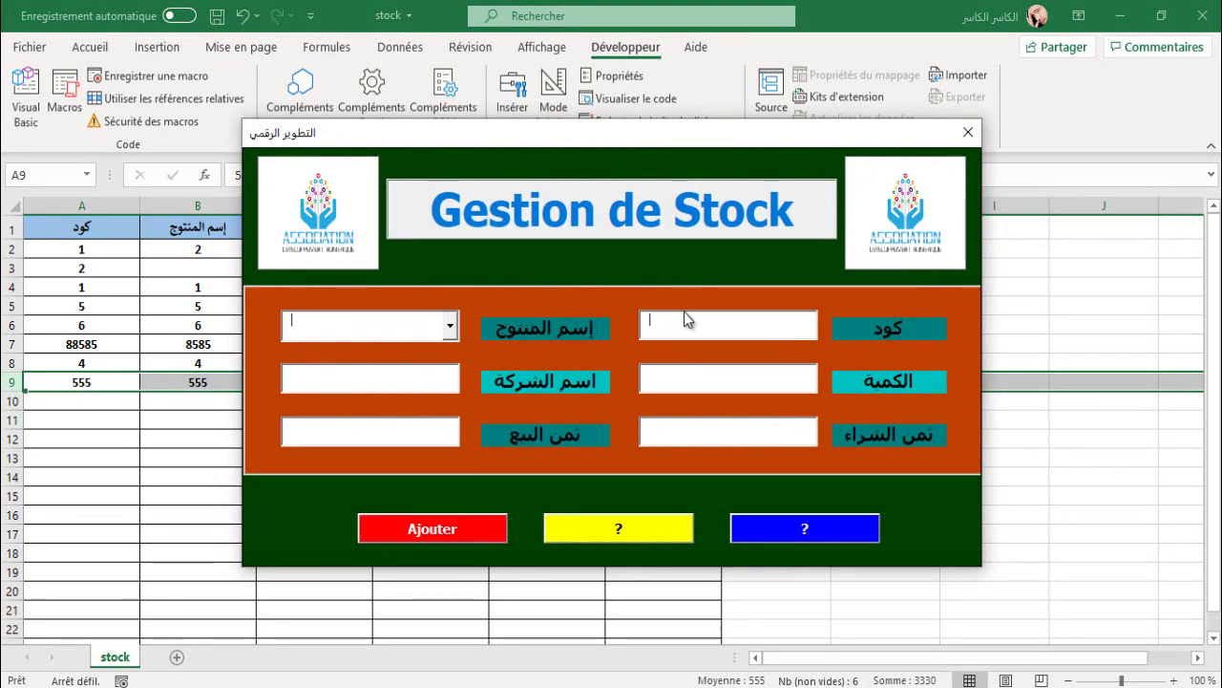
pyautogui.write('777777777')
pyautogui.click(688, 380)
pyautogui.write('7777777')
pyautogui.click(666, 436)
pyautogui.write('77777777')
pyautogui.click(387, 328)
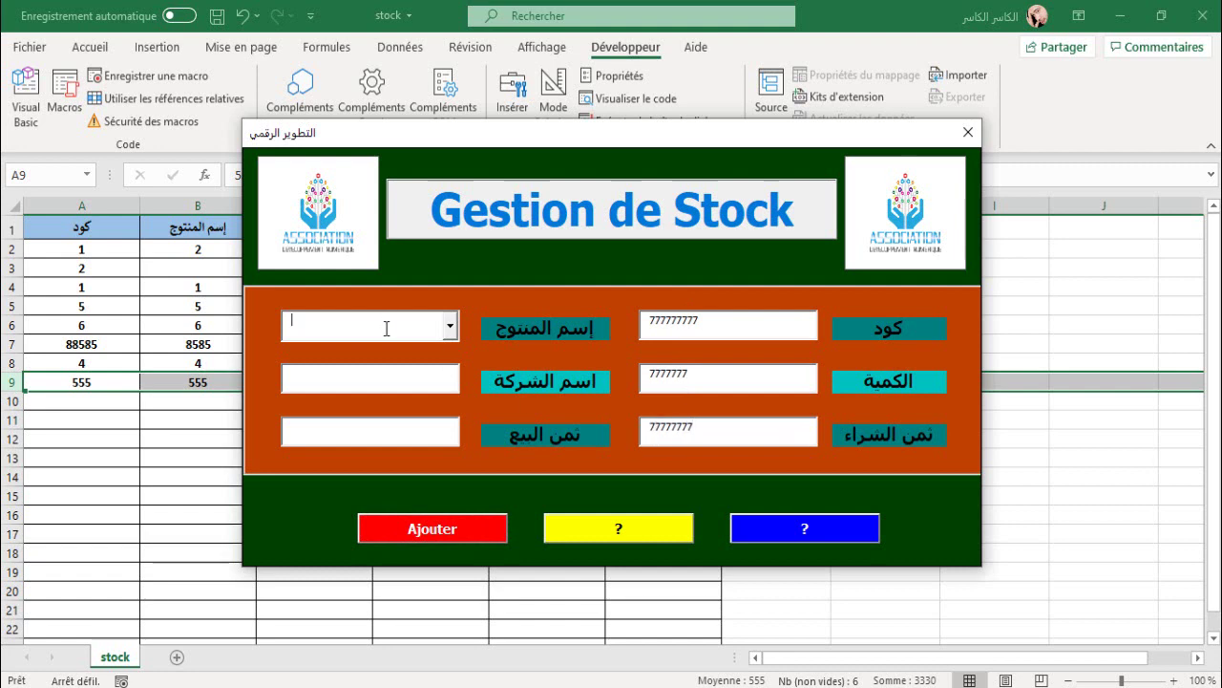
pyautogui.write('77777777')
pyautogui.write('7777')
pyautogui.write('7777')
pyautogui.click(361, 437)
pyautogui.write('77777777')
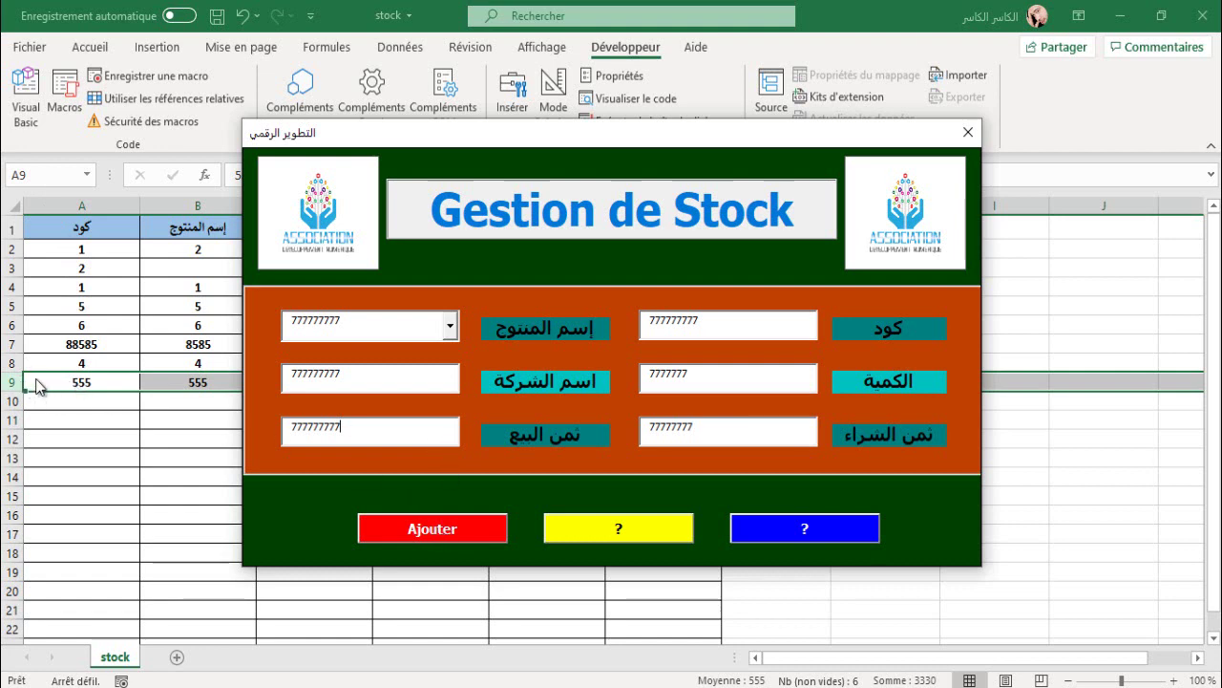
# Step: Add the 777777777 form entry to row 9 with Ajouter and Oui, then open the Ajouter code
pyautogui.click(424, 531)
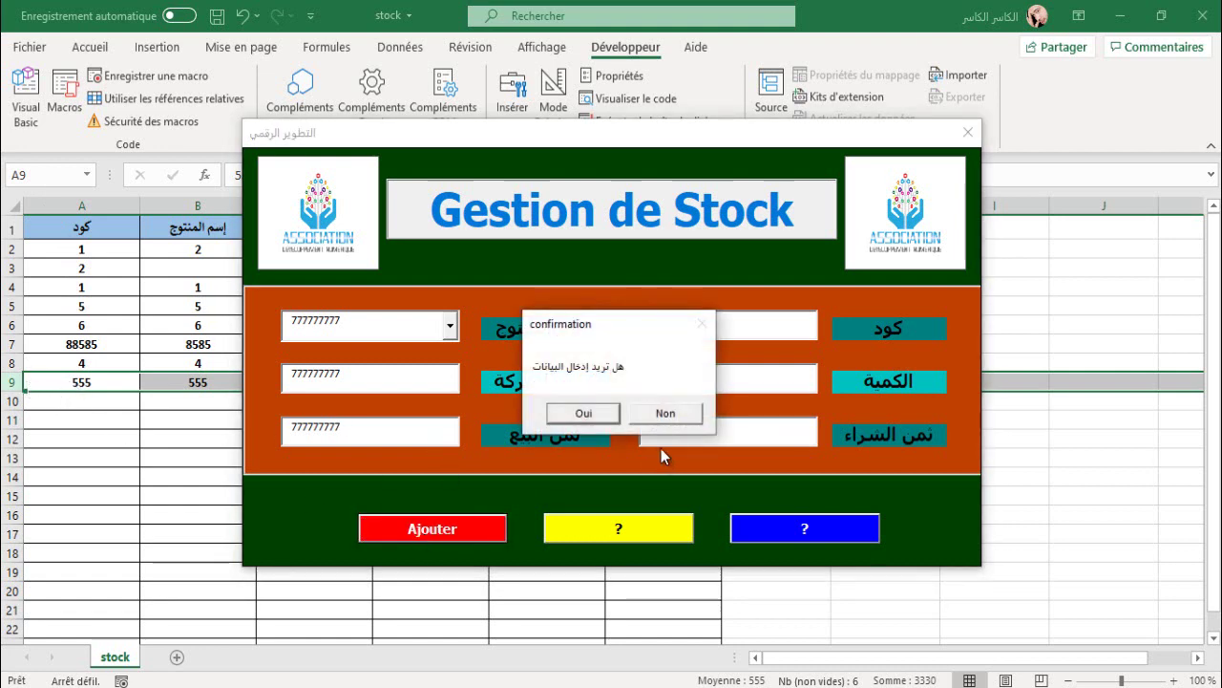
pyautogui.click(579, 414)
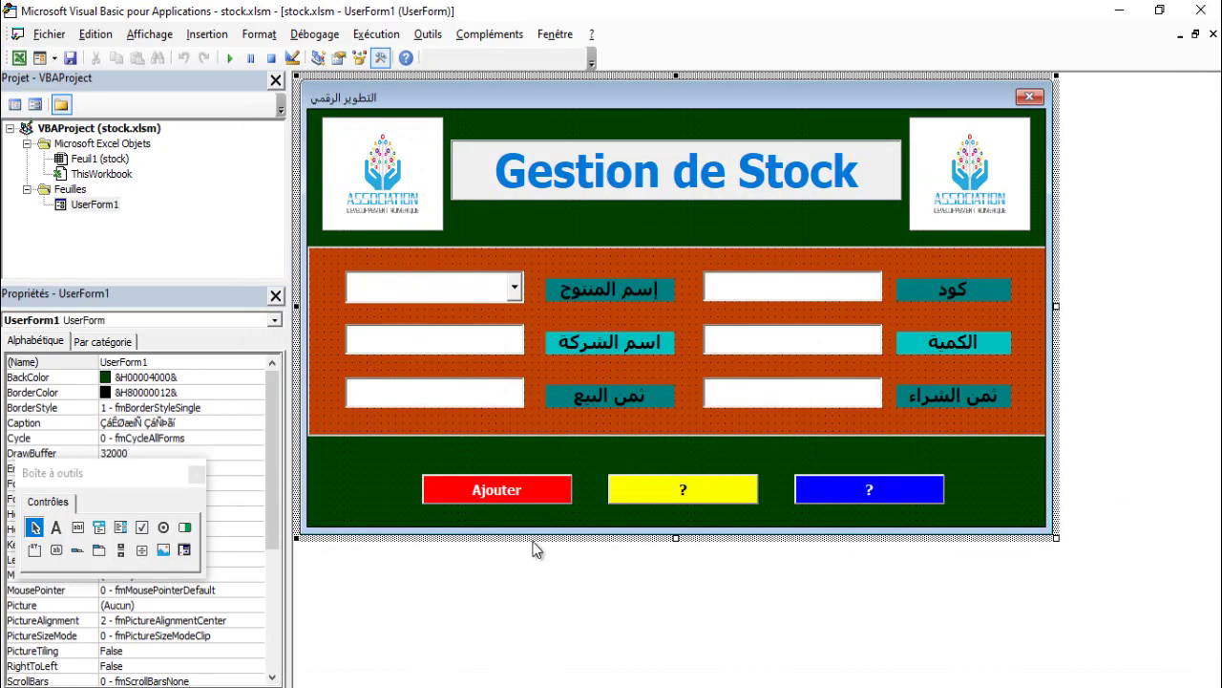
pyautogui.doubleClick(532, 491)
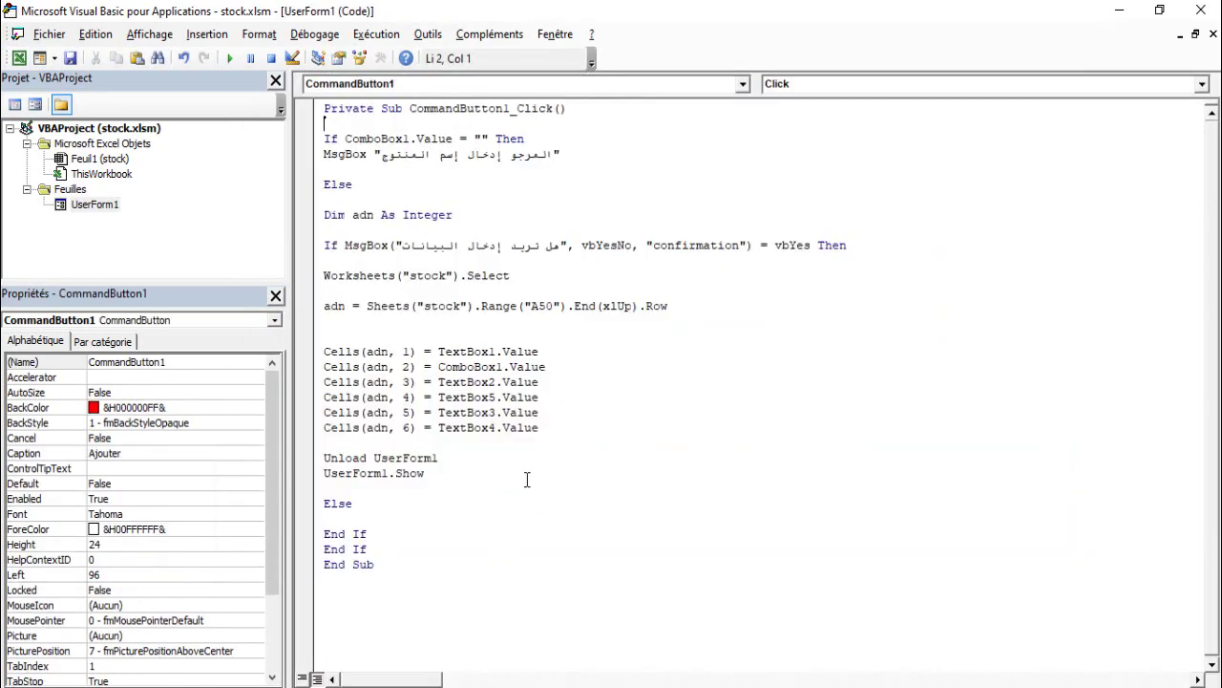
# Step: Append + 1 to the adn = Range("A50").End(xlUp).Row line and run the form
pyautogui.click(682, 305)
pyautogui.moveTo(667, 305); pyautogui.dragTo(369, 307)
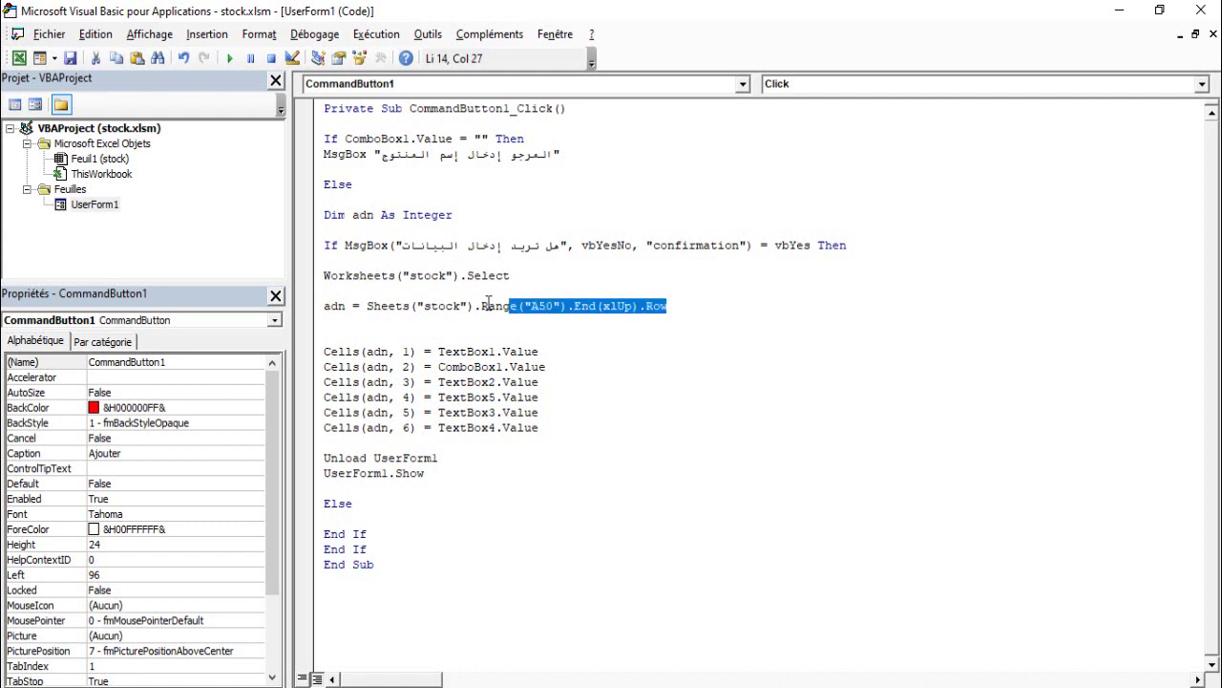
pyautogui.click(676, 306)
pyautogui.write('+1')
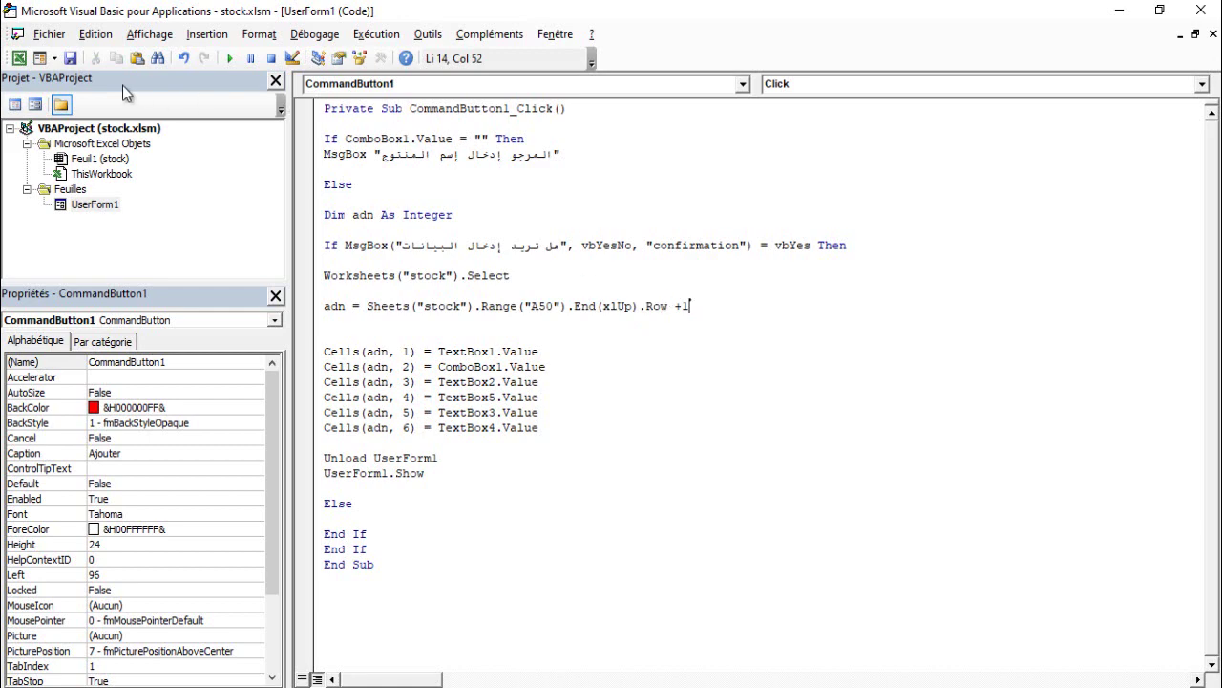
pyautogui.click(227, 58)
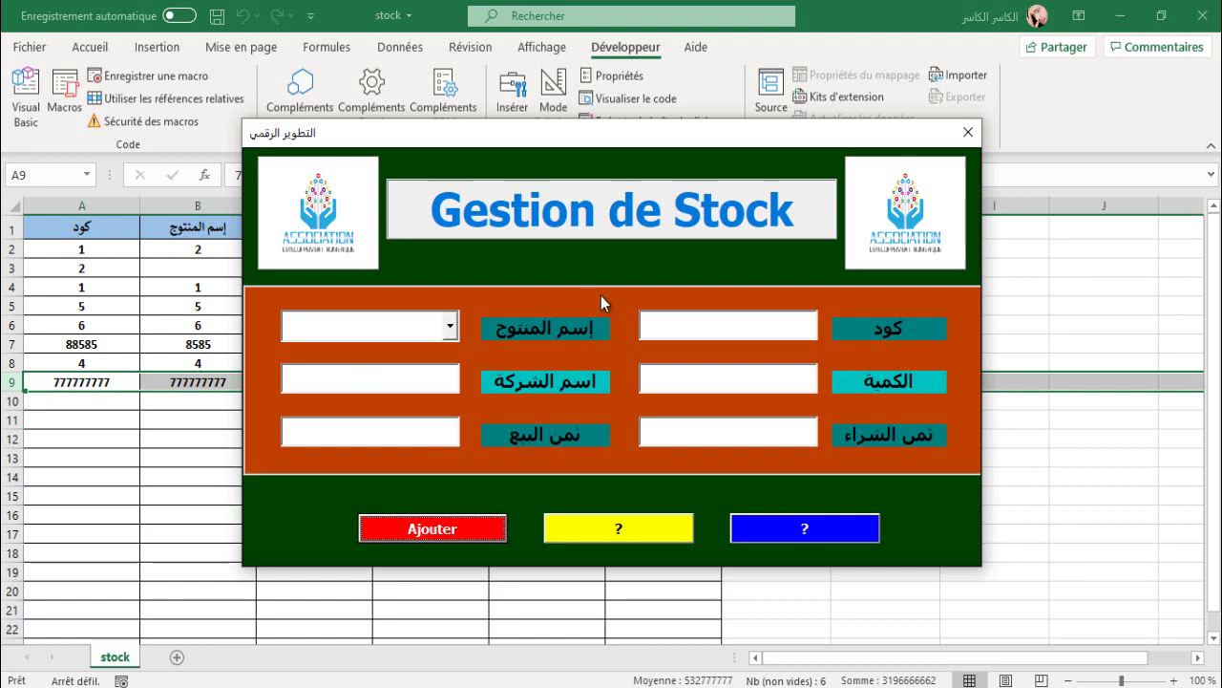
# Step: Fill every Gestion de Stock field with 88, and the company name with 8888
pyautogui.click(674, 324)
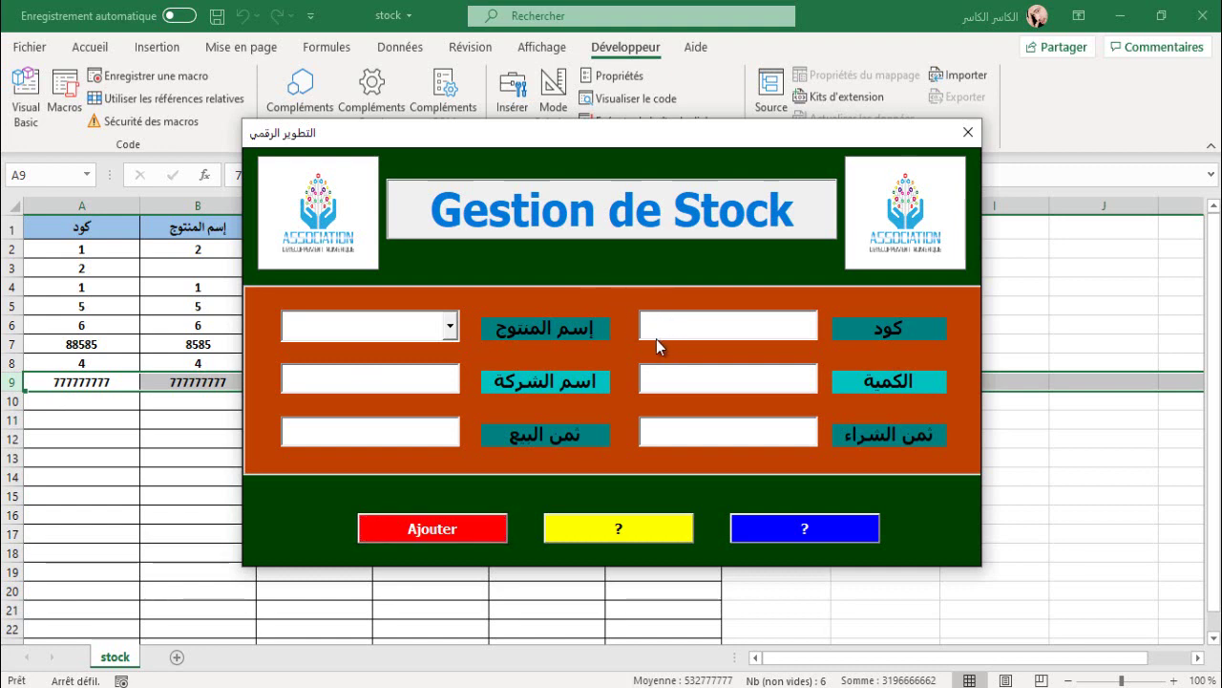
pyautogui.write('88')
pyautogui.click(659, 377)
pyautogui.write('8')
pyautogui.doubleClick(677, 378)
pyautogui.write('88')
pyautogui.click(673, 428)
pyautogui.write('88')
pyautogui.click(430, 326)
pyautogui.write('88')
pyautogui.press('Tab')
pyautogui.write('8888')
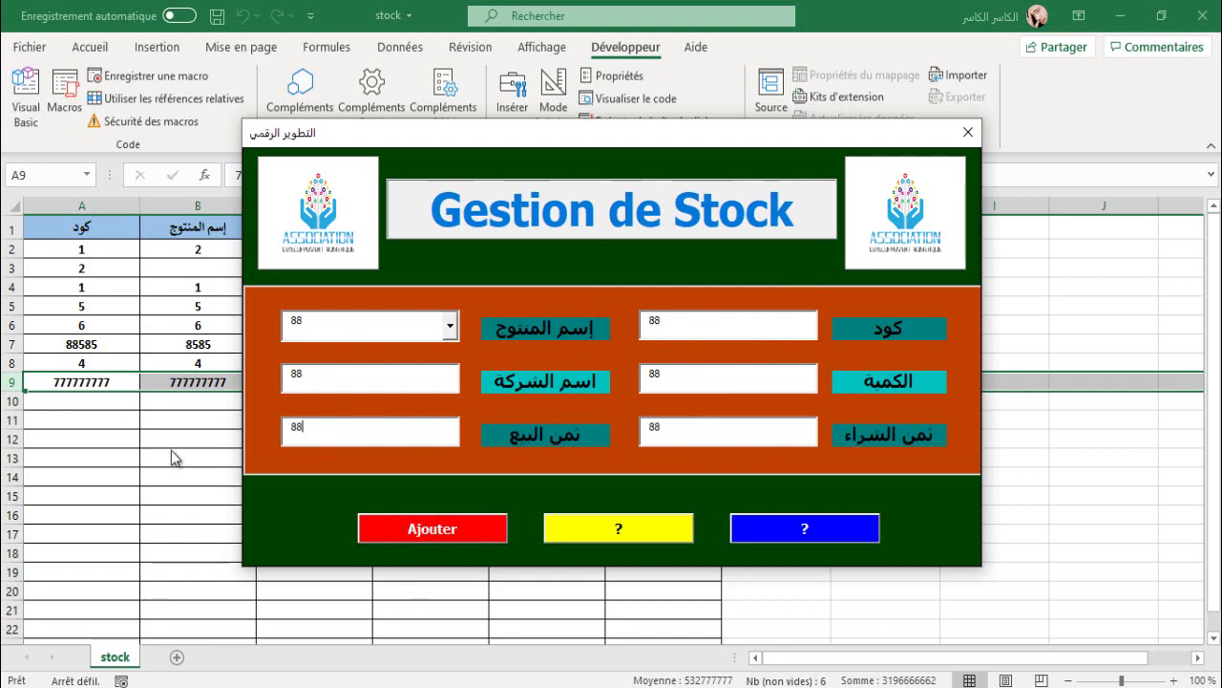
# Step: Submit the 88 entry into row 10, confirming with Oui, and close the form
pyautogui.click(392, 527)
pyautogui.click(580, 413)
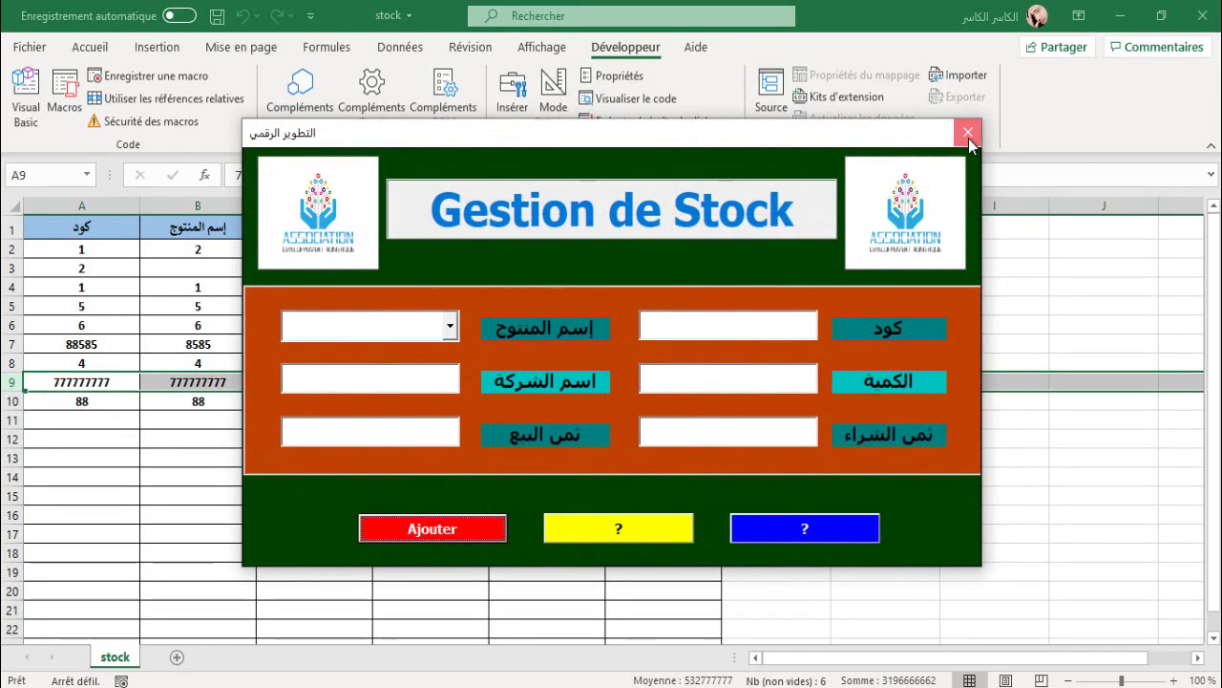
pyautogui.click(969, 133)
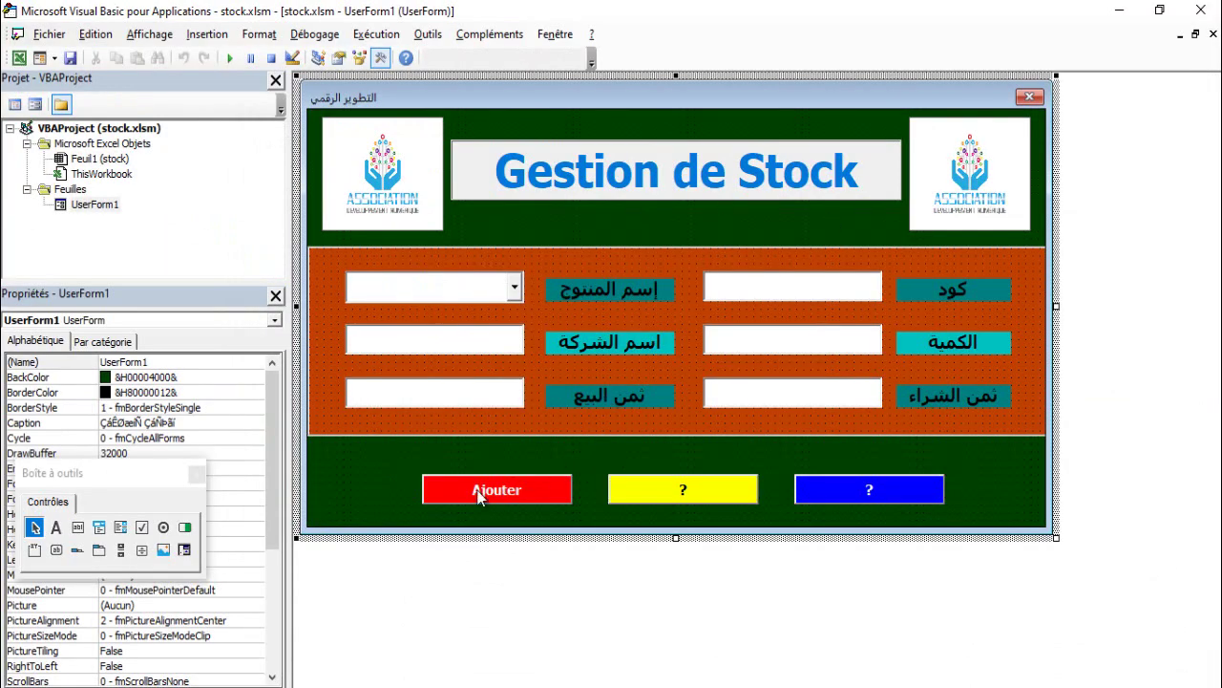
# Step: Change Range("A50") to Range("A12") in the CommandButton1_Click row lookup and run the form
pyautogui.doubleClick(479, 497)
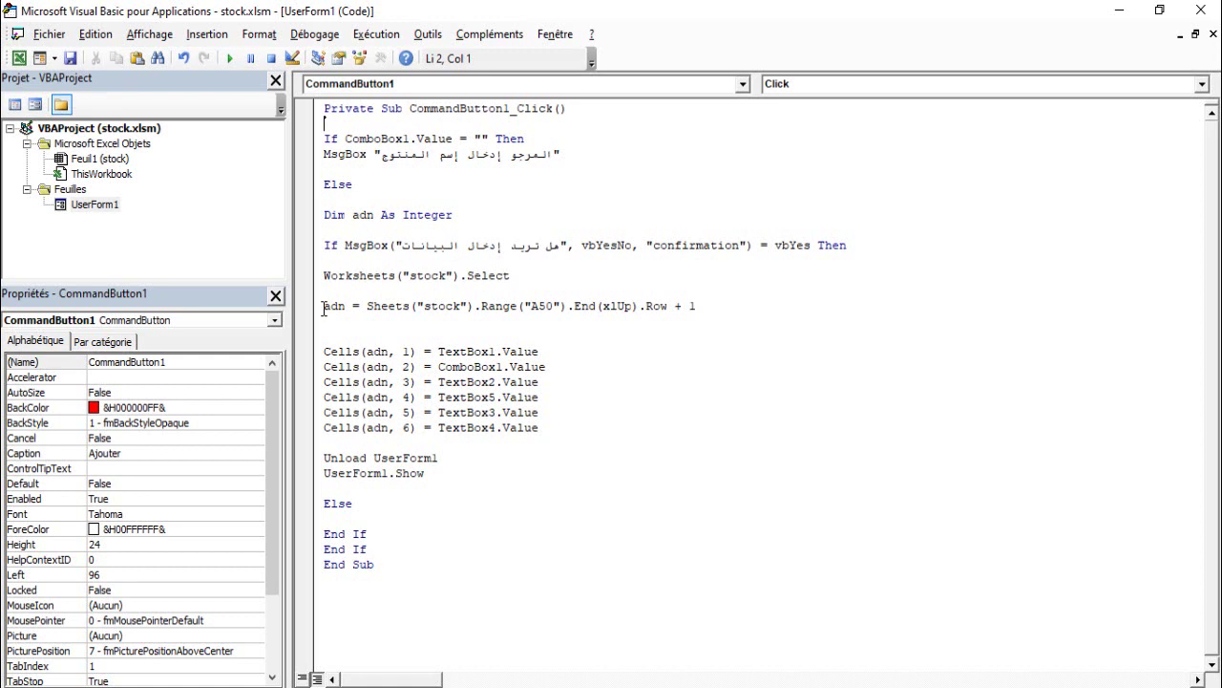
pyautogui.click(332, 307)
pyautogui.doubleClick(363, 217)
pyautogui.doubleClick(332, 306)
pyautogui.doubleClick(539, 306)
pyautogui.click(547, 306)
pyautogui.doubleClick(544, 305)
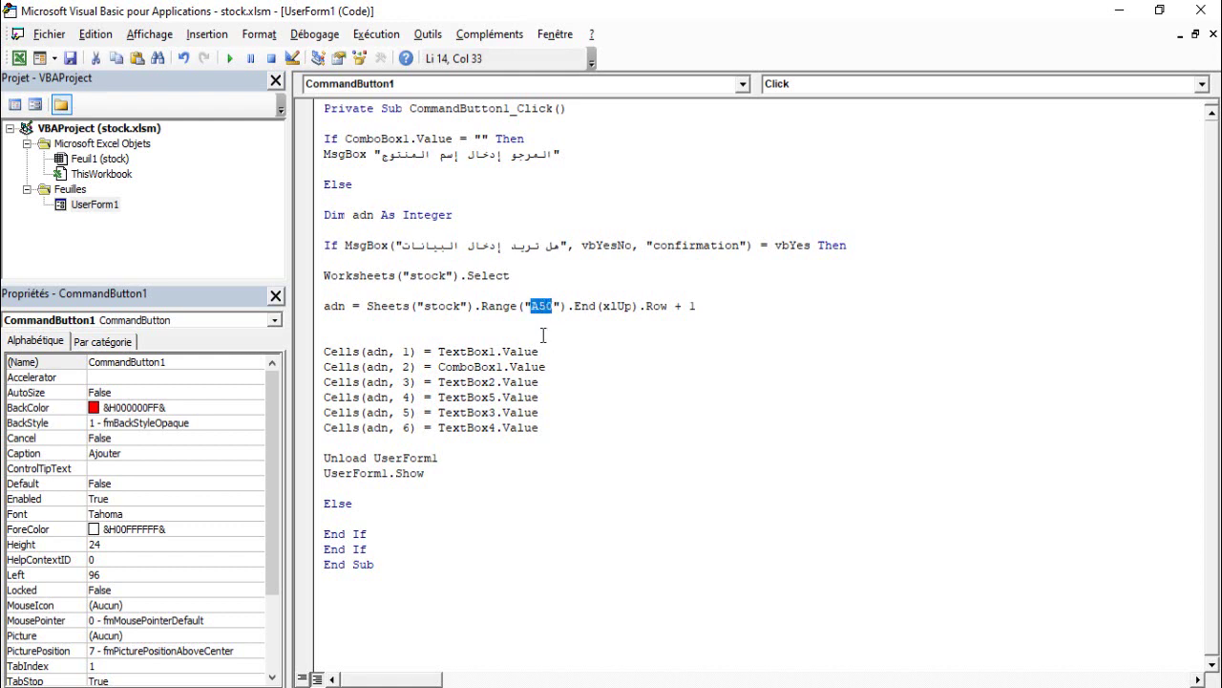
pyautogui.click(546, 306)
pyautogui.moveTo(538, 306); pyautogui.dragTo(556, 301)
pyautogui.write('12')
pyautogui.click(613, 339)
pyautogui.click(234, 61)
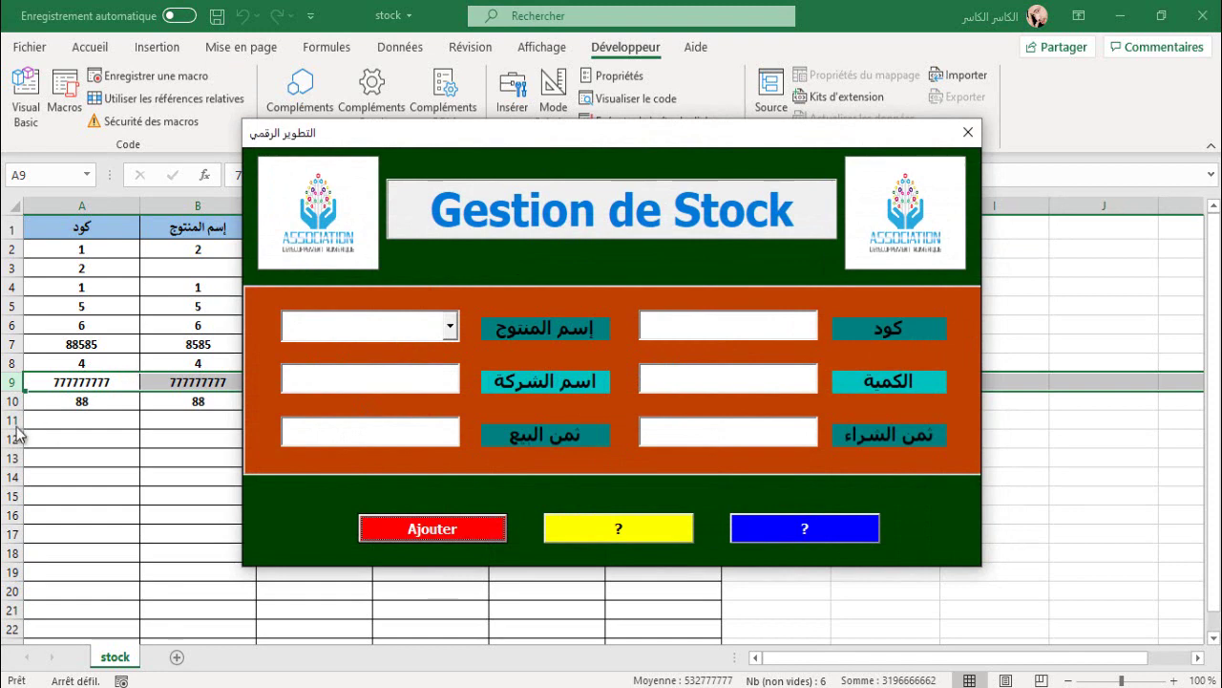
# Step: Add the 7858 entry (8585, 858 values) to row 11, confirming with Oui
pyautogui.click(700, 323)
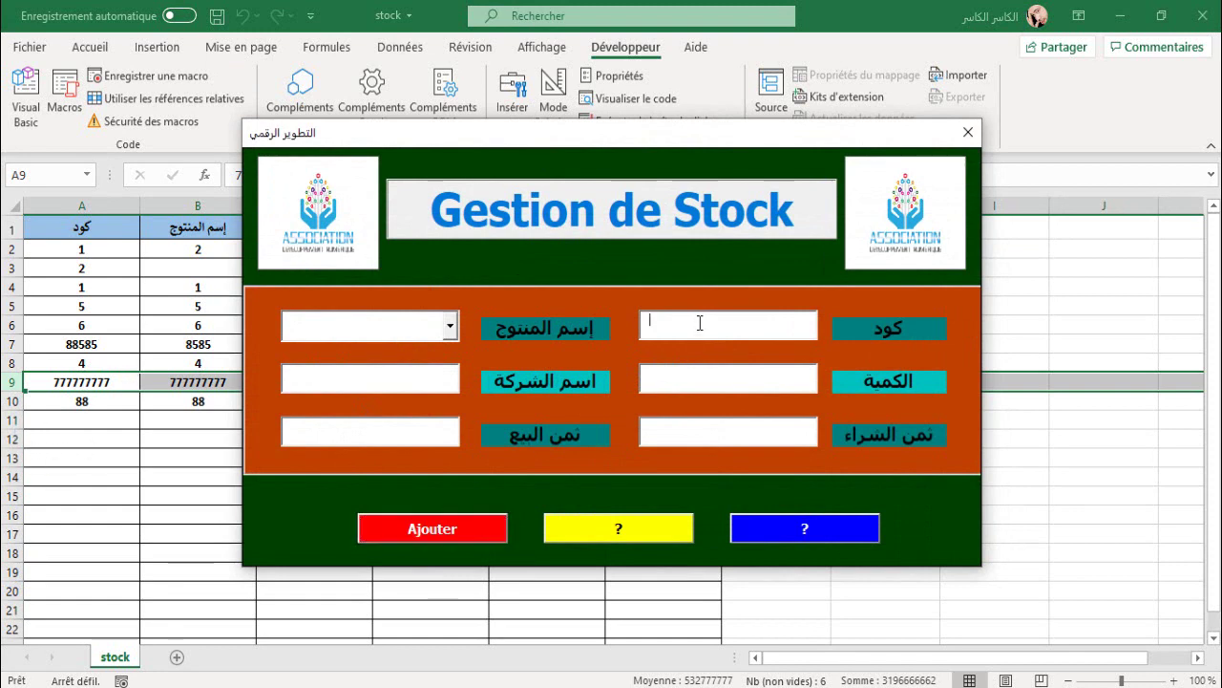
pyautogui.write('7858')
pyautogui.click(690, 374)
pyautogui.write('8585')
pyautogui.click(695, 427)
pyautogui.write('858')
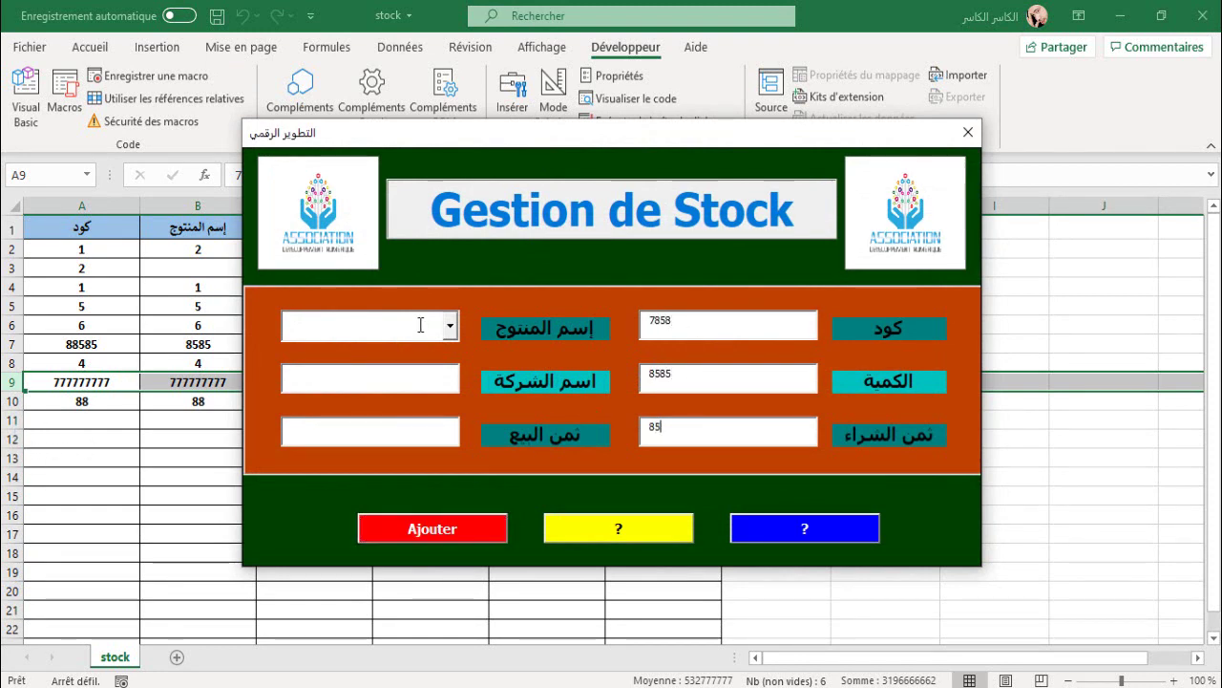
pyautogui.click(421, 324)
pyautogui.write('858')
pyautogui.click(368, 378)
pyautogui.write('8585')
pyautogui.click(351, 435)
pyautogui.write('8585')
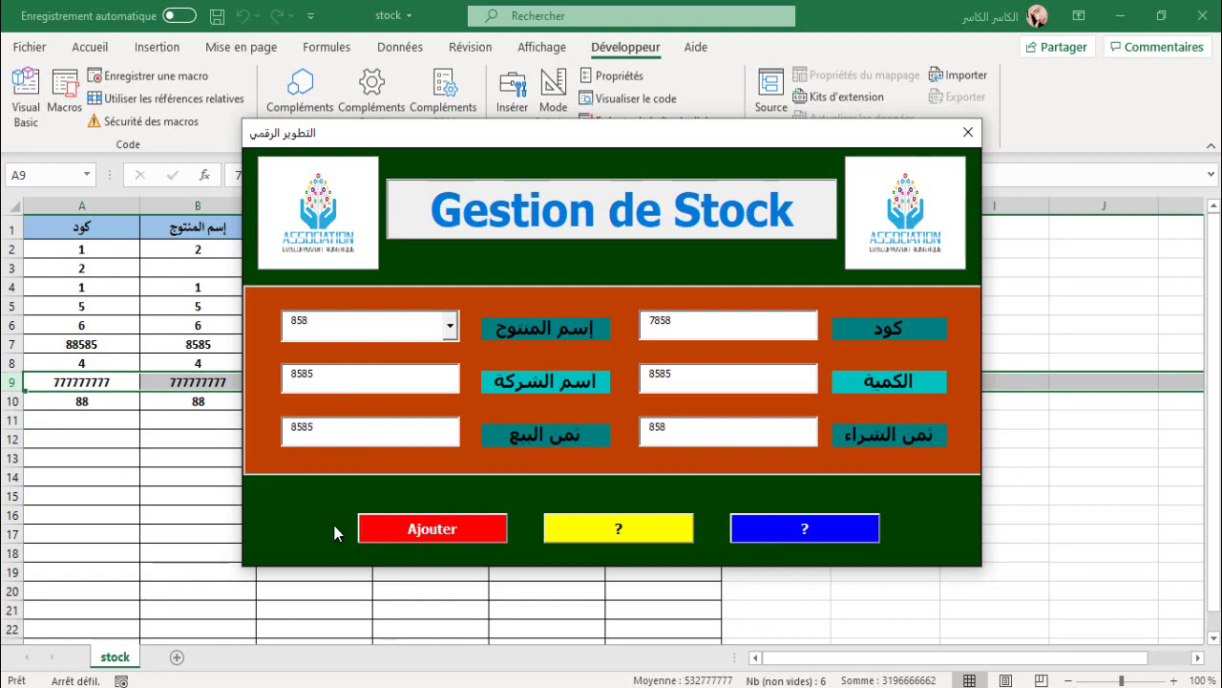
pyautogui.click(382, 527)
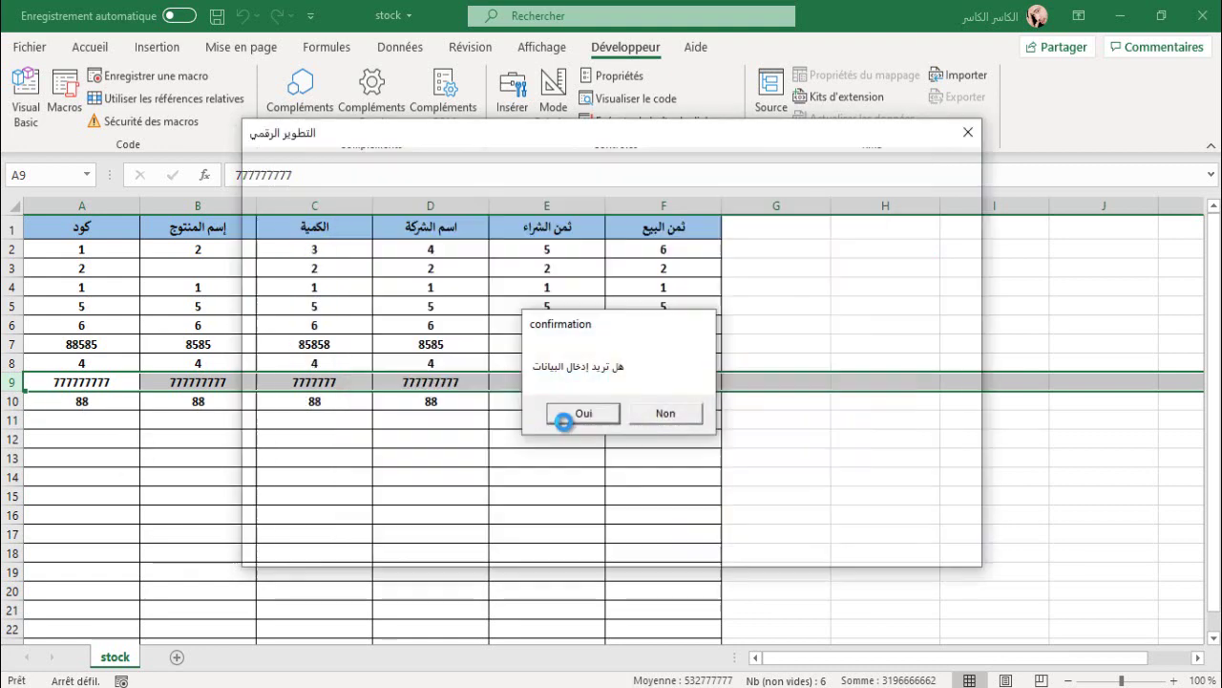
pyautogui.click(564, 417)
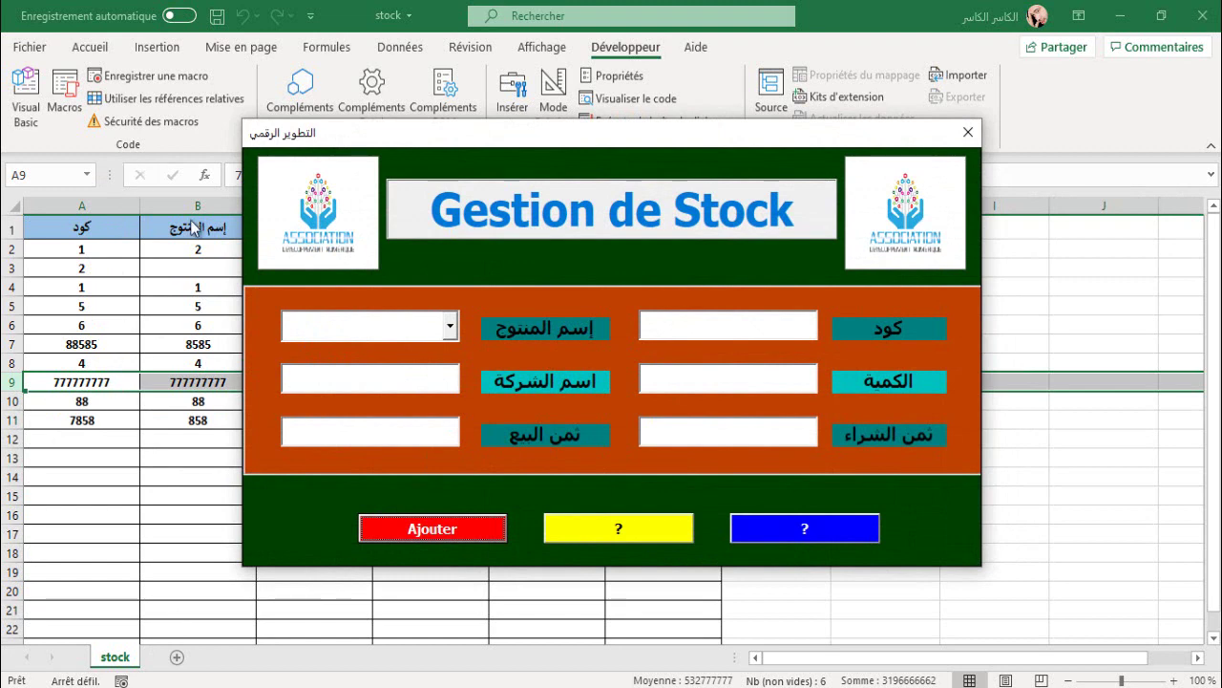
# Step: Add the 85685 entry (8585, 585 values) to row 12, confirming with Oui
pyautogui.click(687, 325)
pyautogui.write('85685')
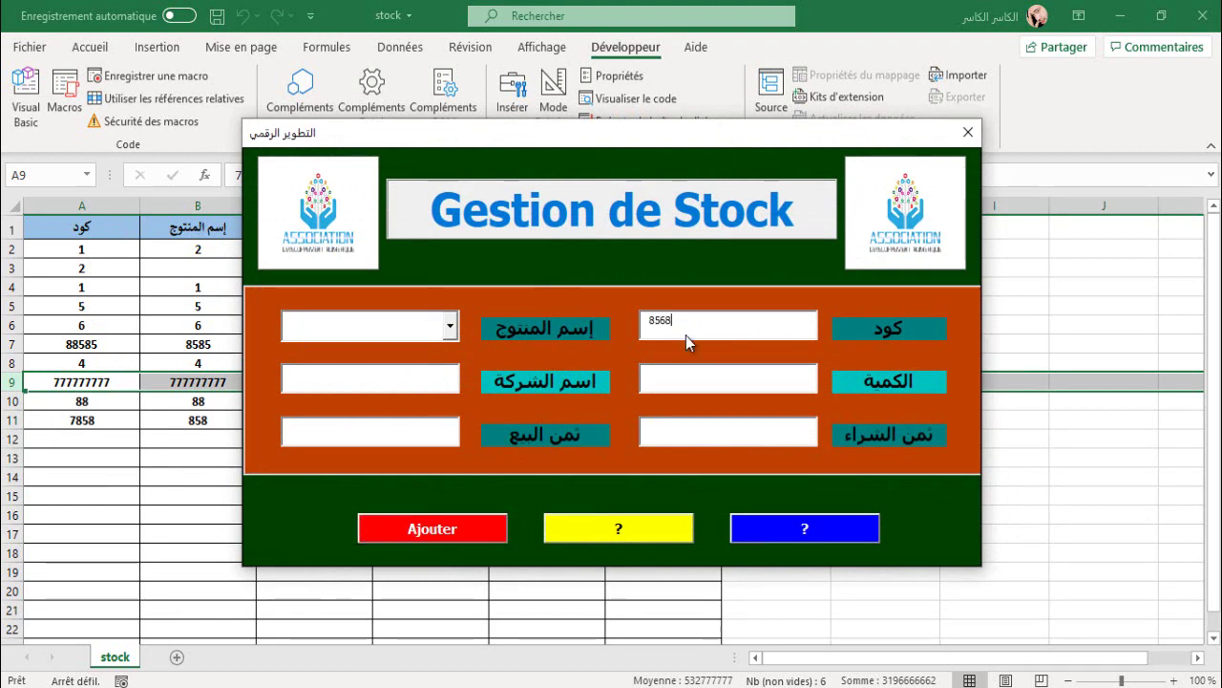
pyautogui.click(687, 382)
pyautogui.write('8585')
pyautogui.click(668, 435)
pyautogui.write('8585')
pyautogui.click(377, 325)
pyautogui.write('8585')
pyautogui.click(376, 378)
pyautogui.write('585')
pyautogui.click(347, 440)
pyautogui.write('8585')
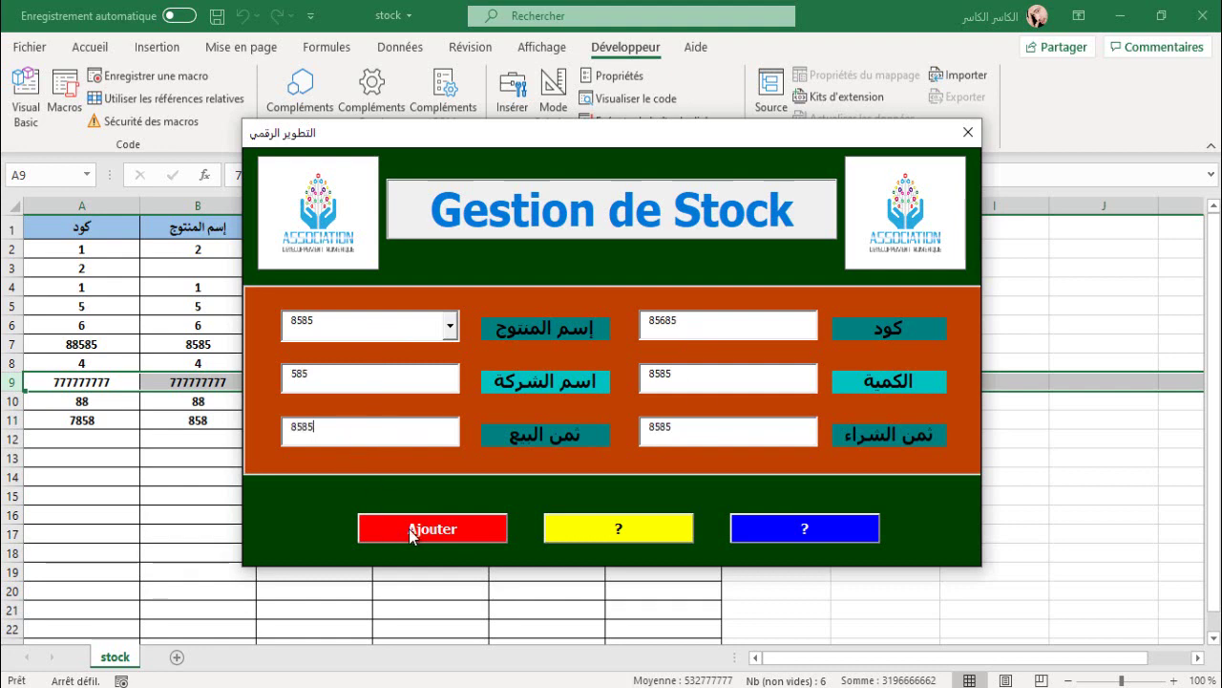
pyautogui.click(411, 527)
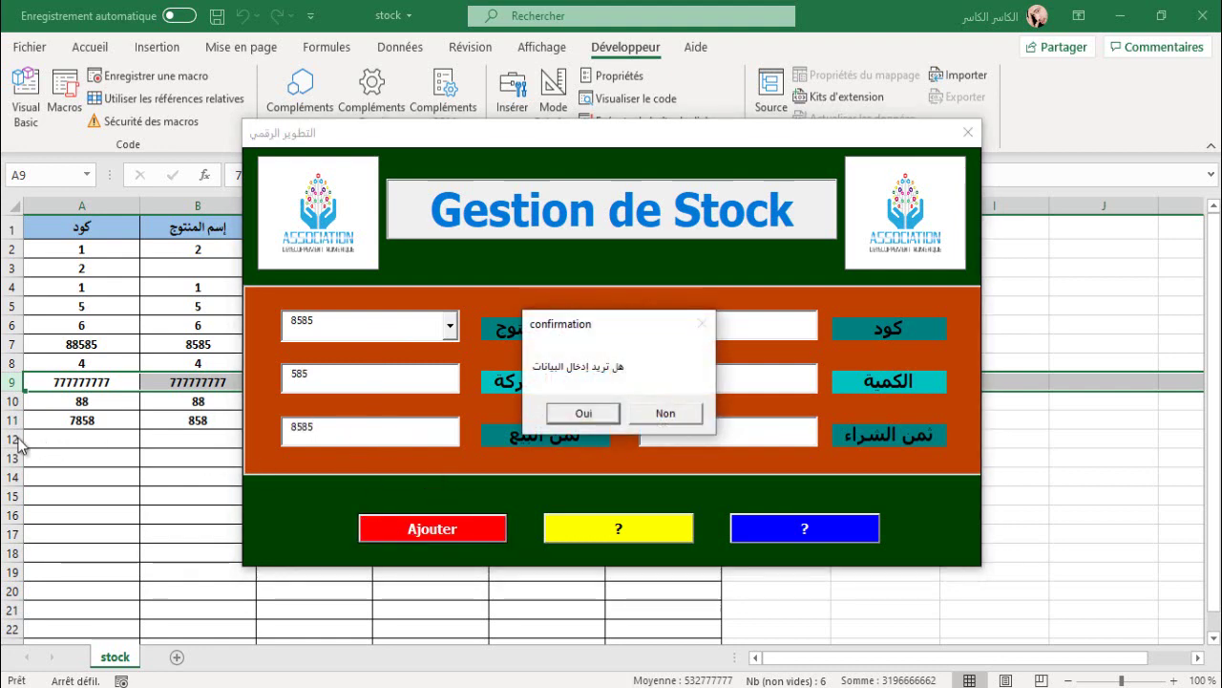
pyautogui.click(551, 413)
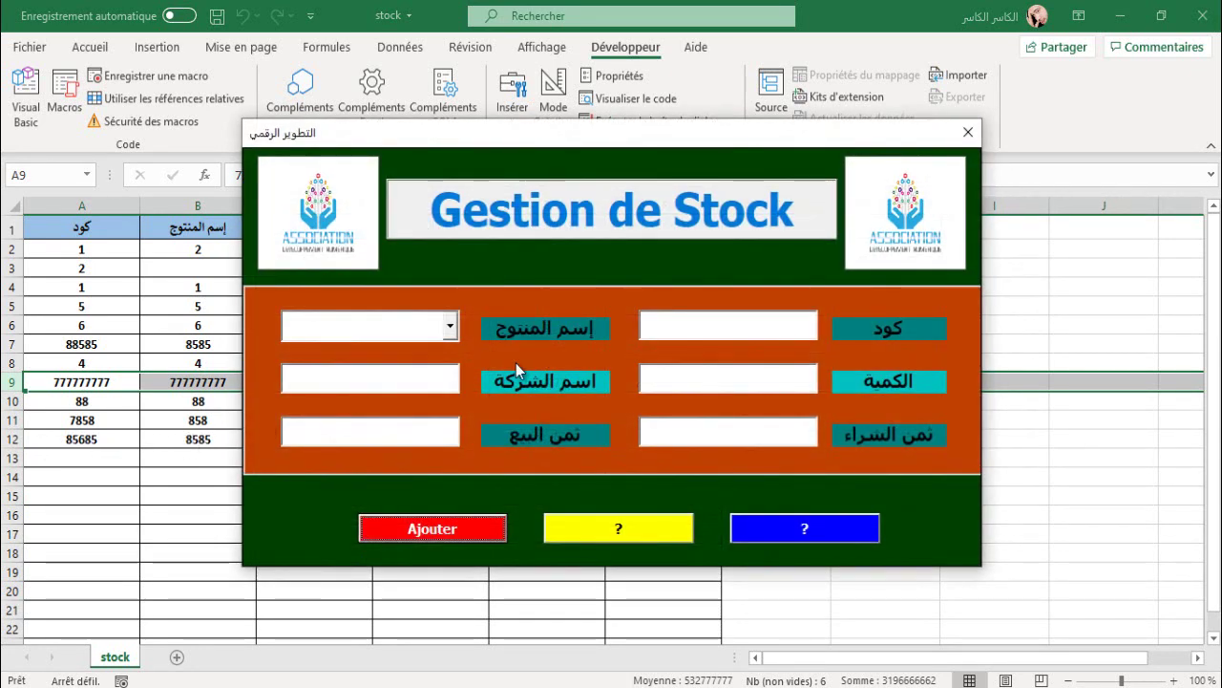
# Step: Fill every form field with 1 for another entry
pyautogui.click(658, 319)
pyautogui.write('88888')
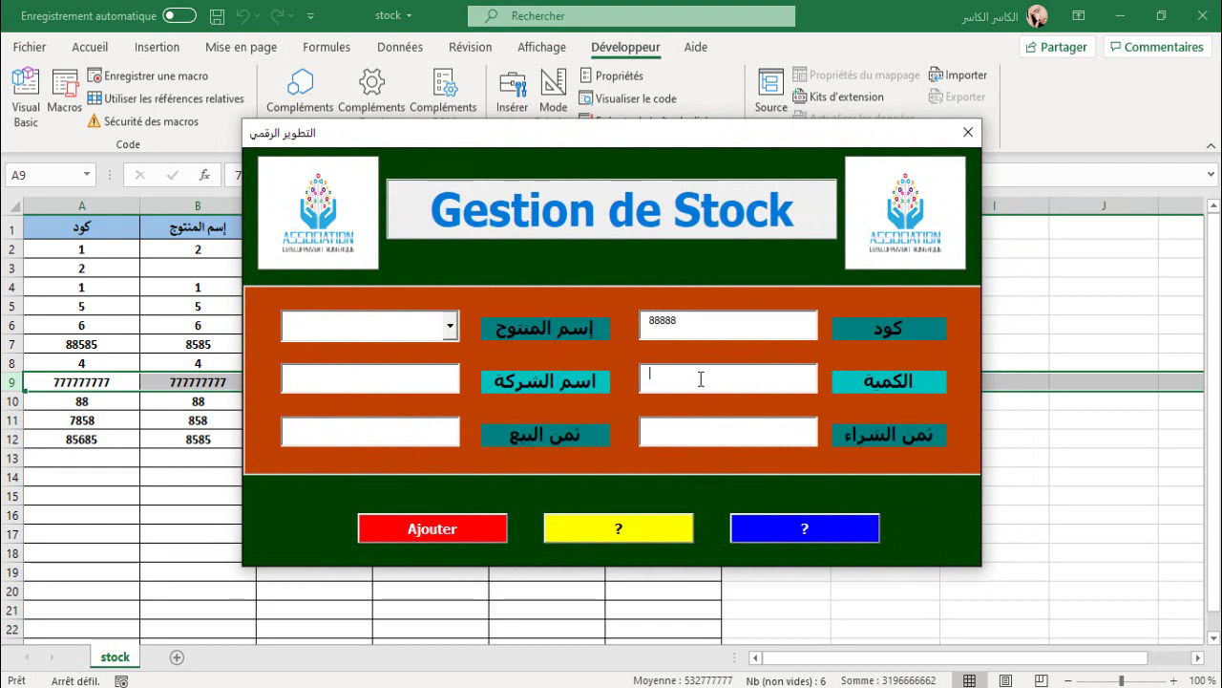
pyautogui.hotkey('shift', 'Tab')
pyautogui.write('1')
pyautogui.click(764, 380)
pyautogui.write('1')
pyautogui.click(708, 435)
pyautogui.write('1')
pyautogui.click(416, 325)
pyautogui.write('1')
pyautogui.click(372, 377)
pyautogui.write('1')
pyautogui.click(361, 430)
pyautogui.write('1')
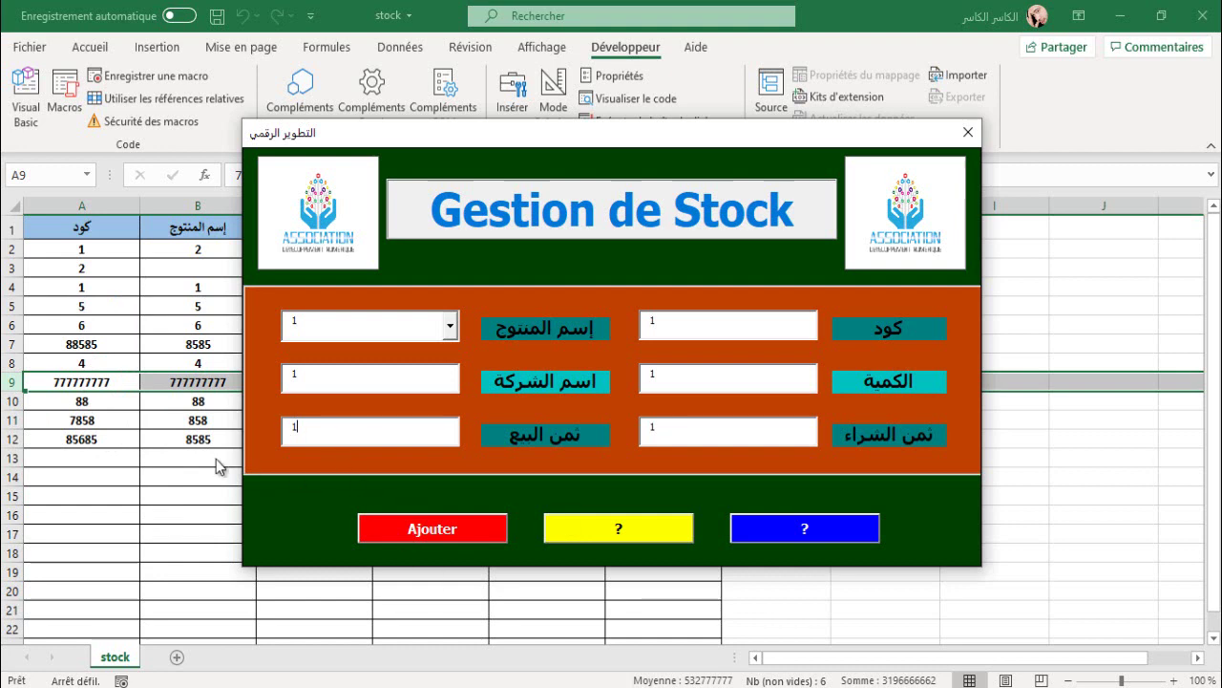
# Step: Submit the all-1s entry with Oui and move the form aside to reveal more columns
pyautogui.click(414, 531)
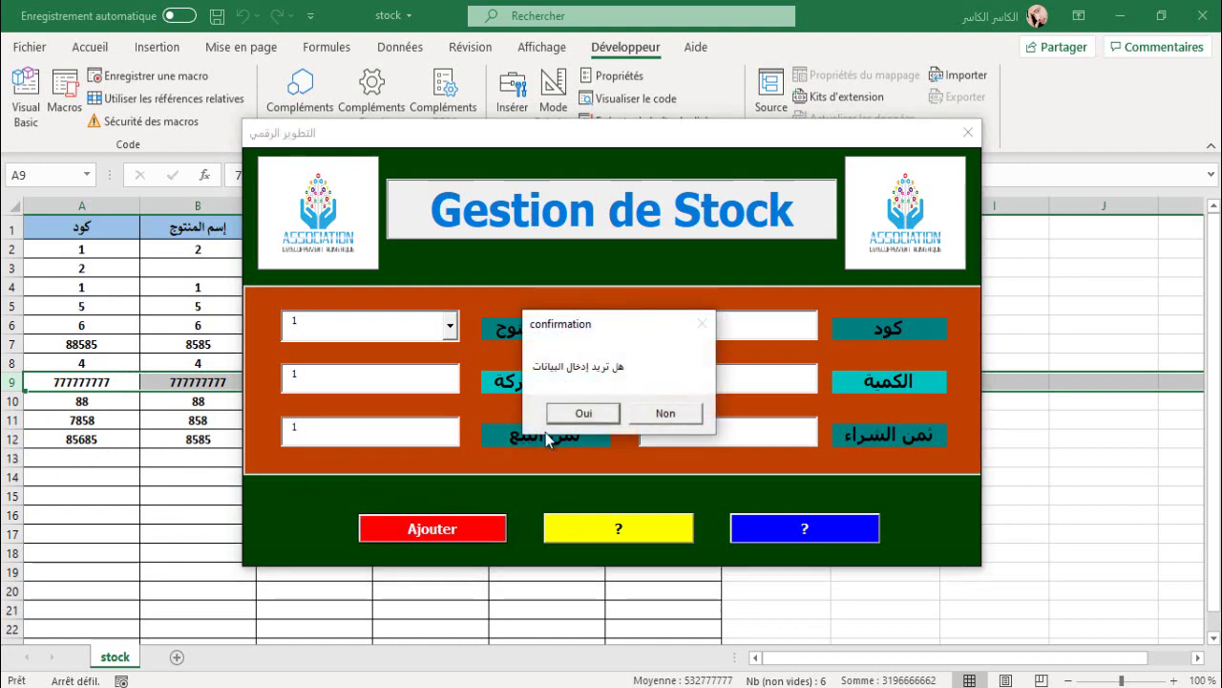
pyautogui.click(584, 410)
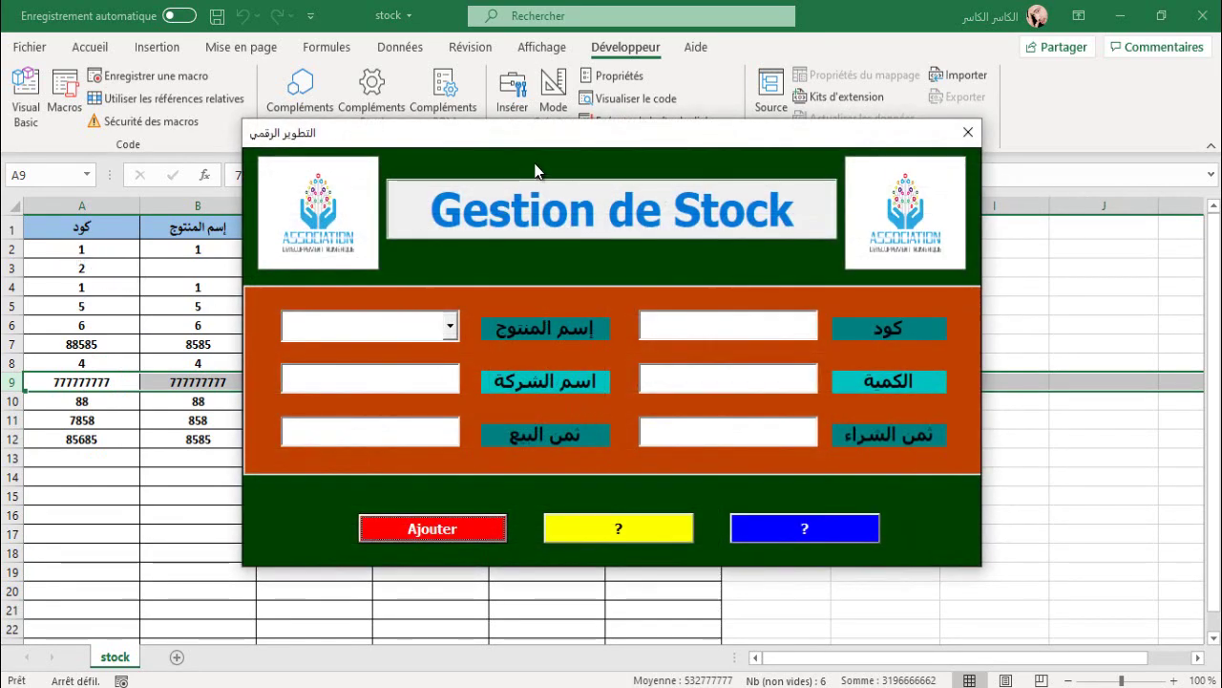
pyautogui.moveTo(538, 145)
pyautogui.mouseDown()
pyautogui.moveTo(723, 133)
pyautogui.moveTo(669, 111)
pyautogui.mouseUp()
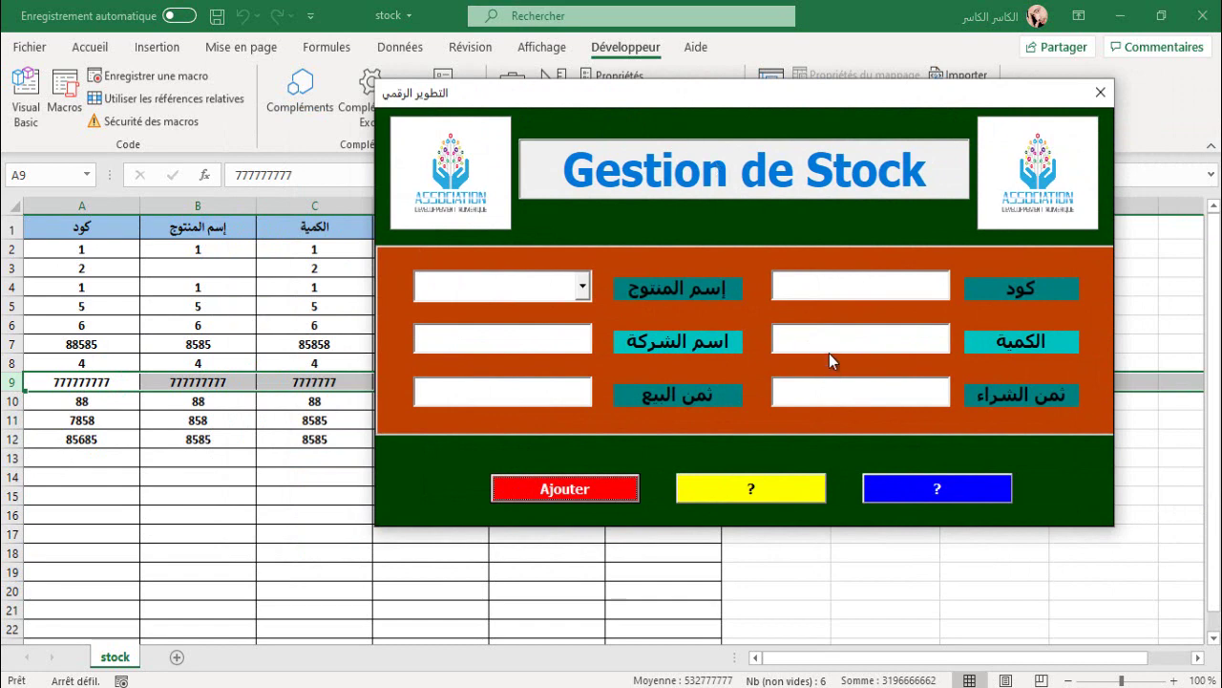
# Step: Enter adn (or adb) in each of the six form fields
pyautogui.click(830, 280)
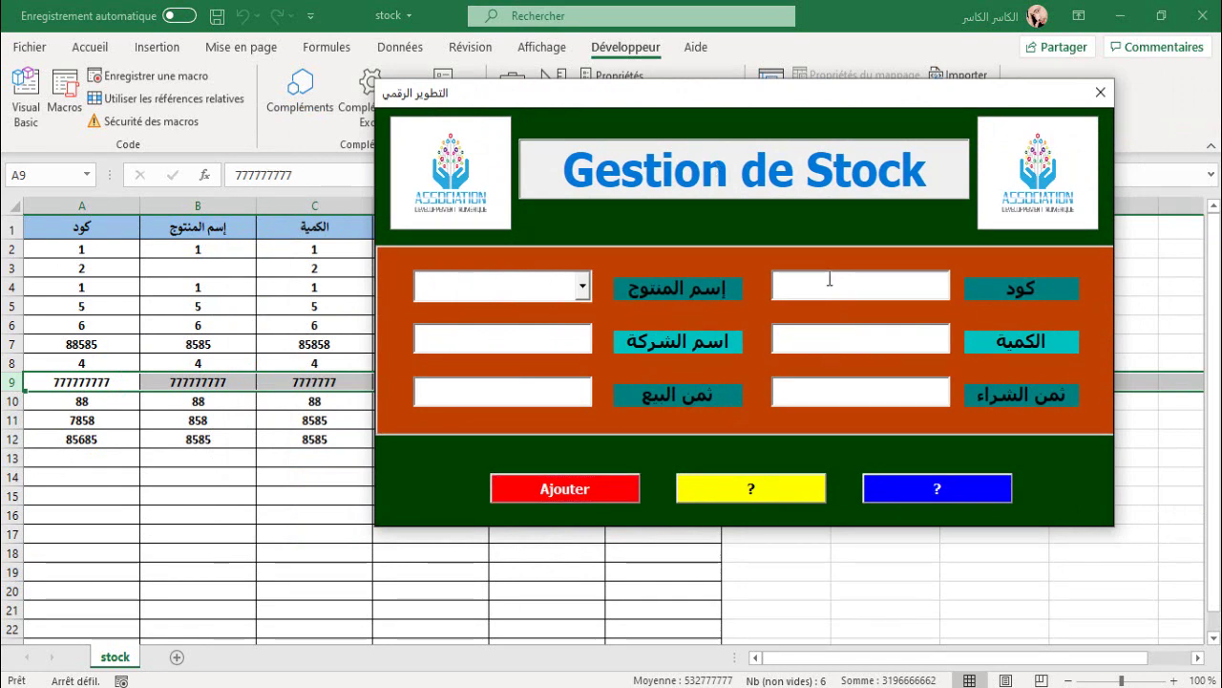
pyautogui.write('adn')
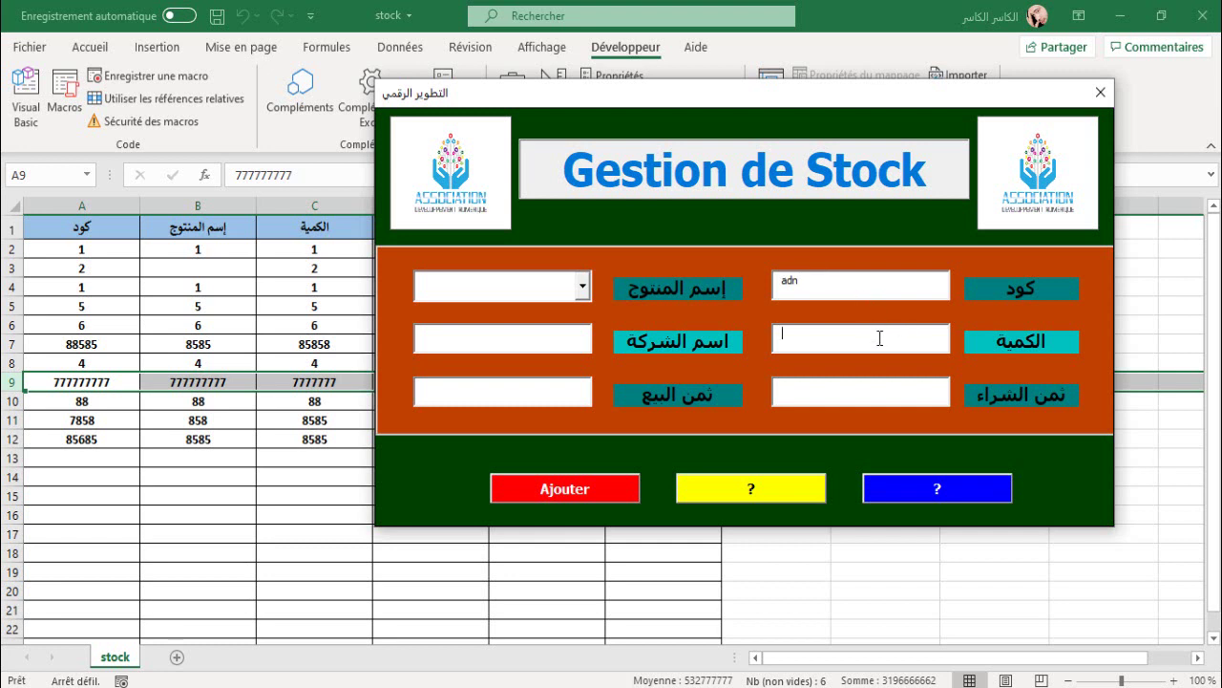
pyautogui.click(879, 338)
pyautogui.write('adb')
pyautogui.click(838, 393)
pyautogui.write('adn')
pyautogui.click(525, 278)
pyautogui.write('adb')
pyautogui.click(436, 338)
pyautogui.write('adn')
pyautogui.click(440, 391)
pyautogui.write('adn')
# Step: Submit the adn entry with Oui, which lands in row 2, and close the form
pyautogui.moveTo(656, 104); pyautogui.dragTo(658, 135)
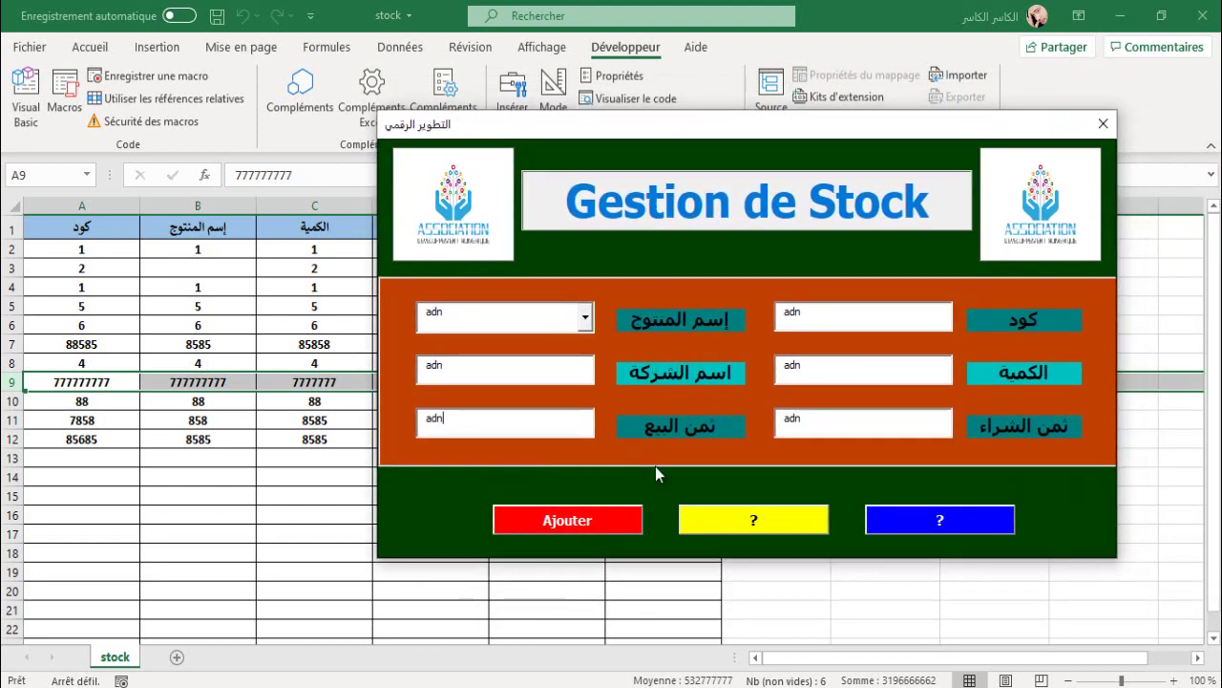
pyautogui.click(573, 523)
pyautogui.click(592, 416)
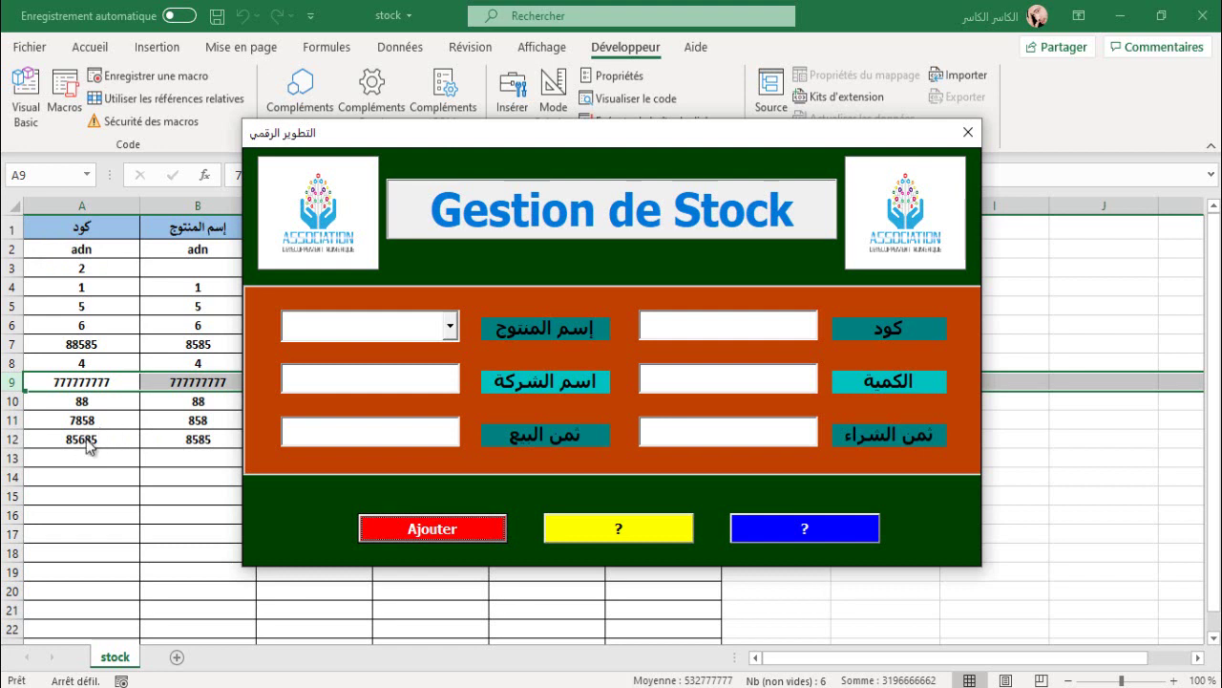
pyautogui.click(967, 132)
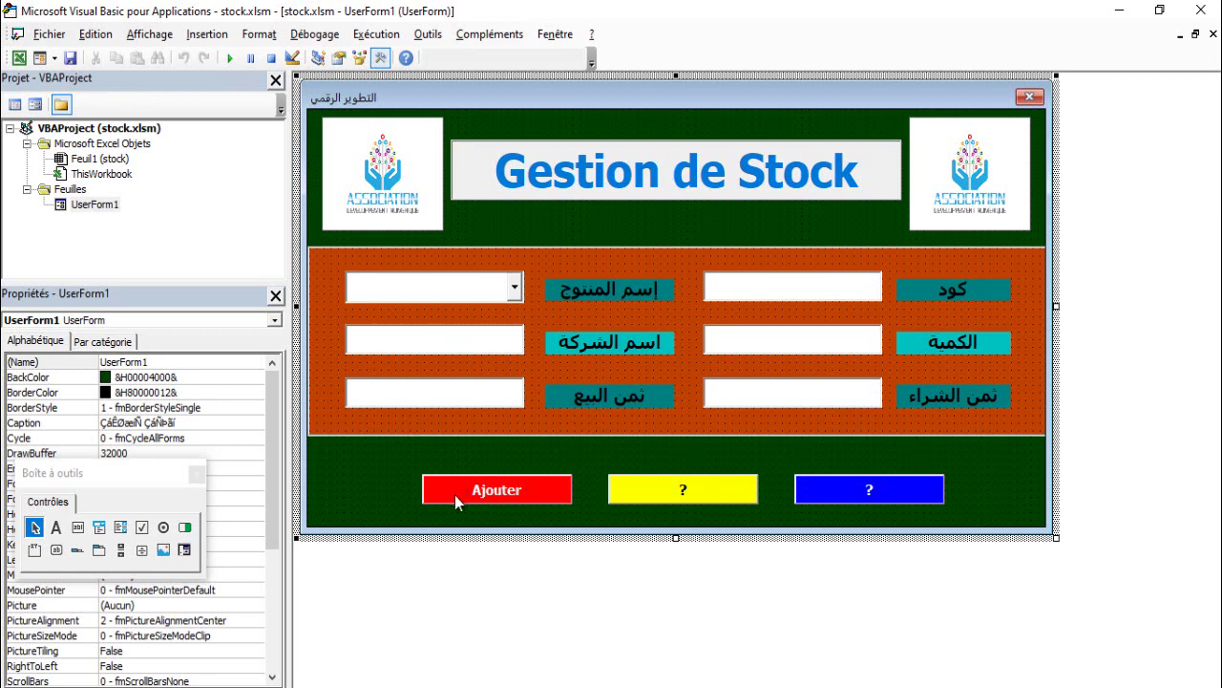
# Step: Change the add code's Range reference from A2 to A100000
pyautogui.doubleClick(455, 495)
pyautogui.click(543, 301)
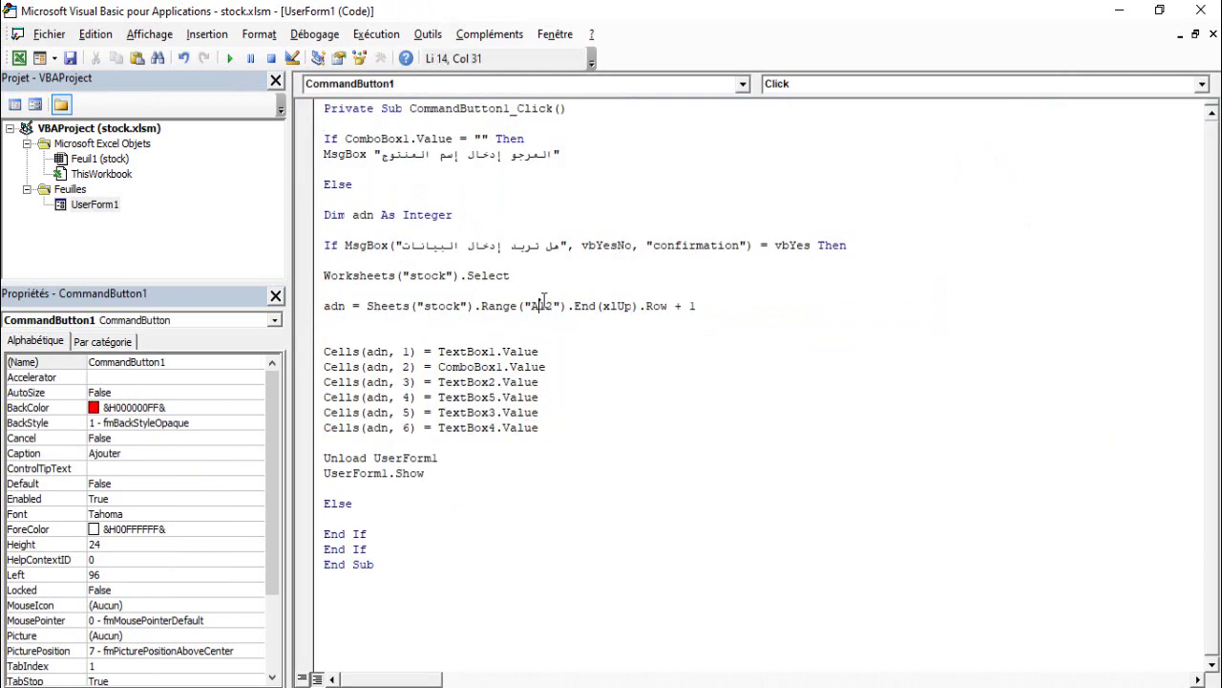
pyautogui.doubleClick(541, 305)
pyautogui.moveTo(538, 306); pyautogui.dragTo(553, 305)
pyautogui.write('1000')
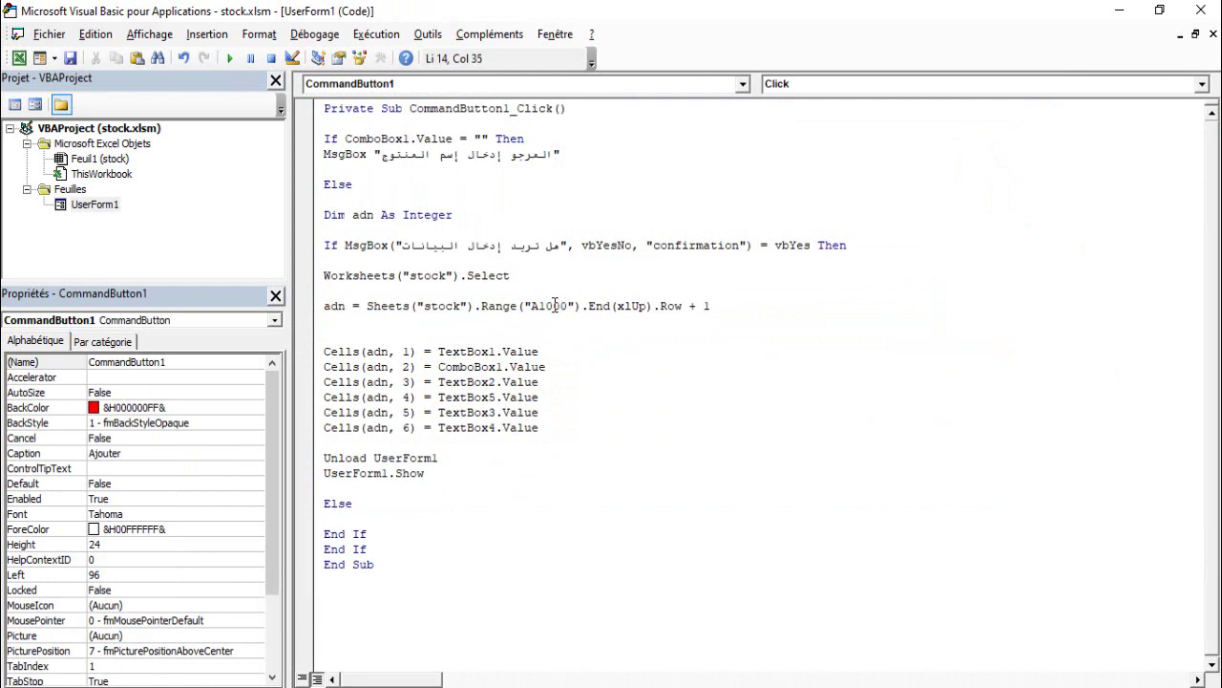
pyautogui.press('BackSpace')
pyautogui.press('BackSpace')
pyautogui.press('BackSpace')
pyautogui.press('BackSpace')
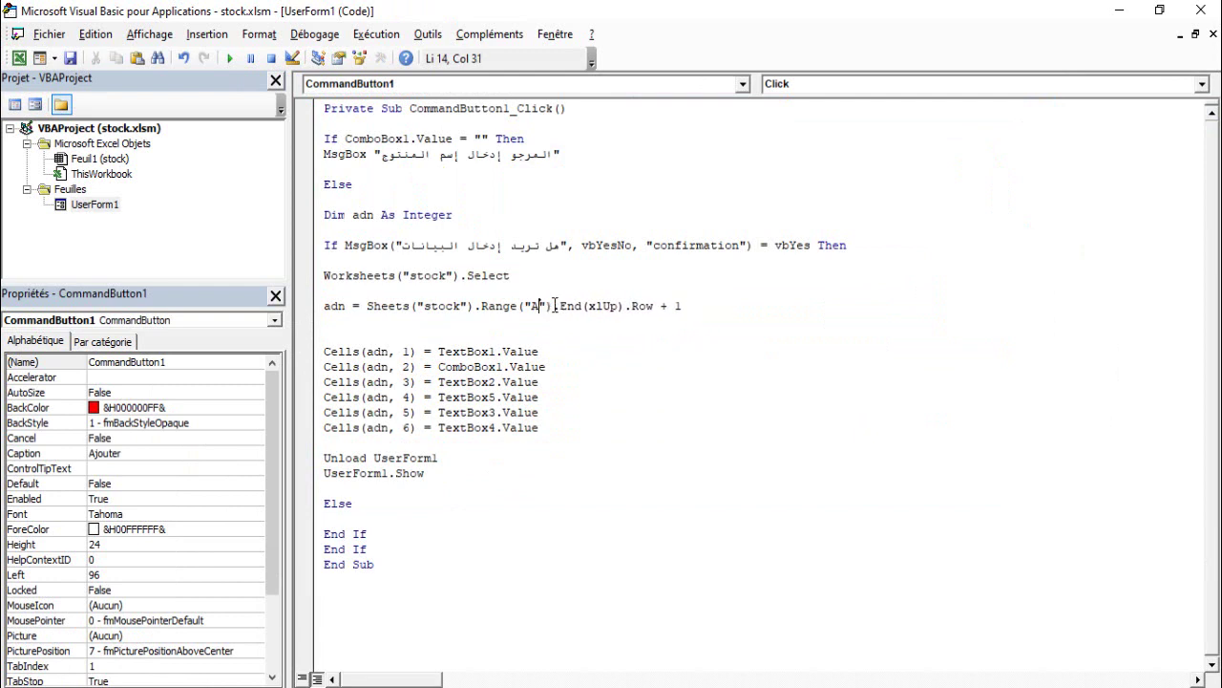
pyautogui.write('100000')
pyautogui.click(589, 349)
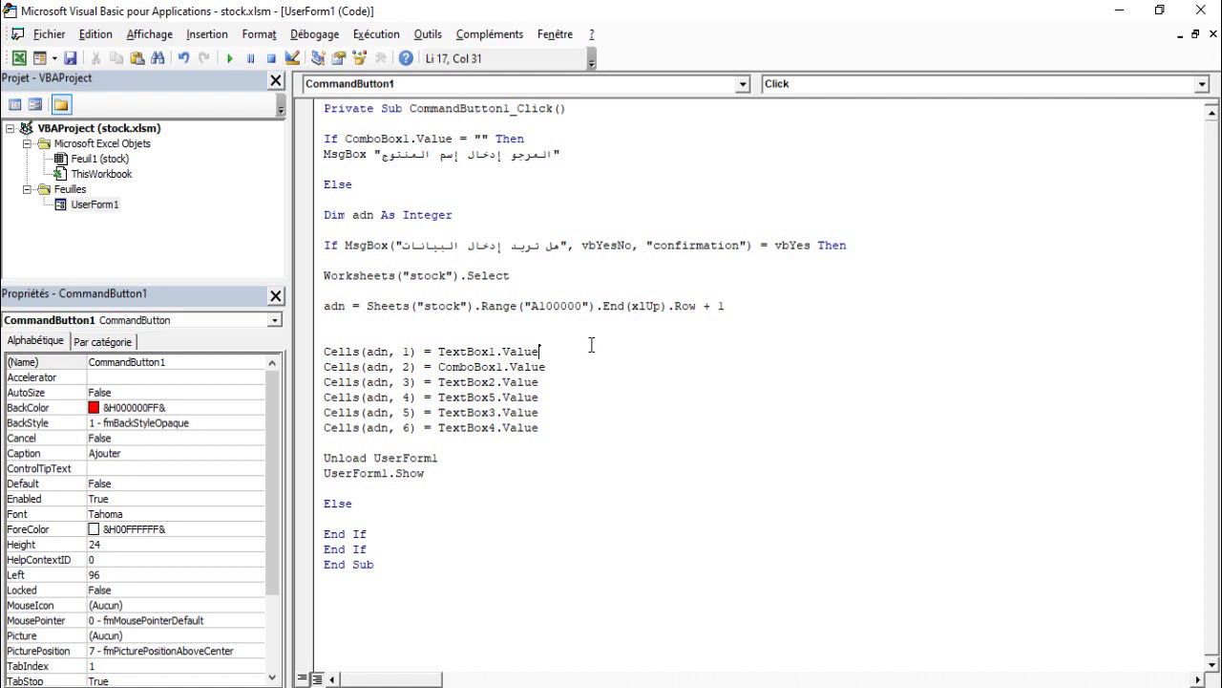
# Step: Replace the row number so the reference reads Range("A" & Rows.Count)
pyautogui.doubleClick(577, 308)
pyautogui.click(563, 307)
pyautogui.doubleClick(562, 307)
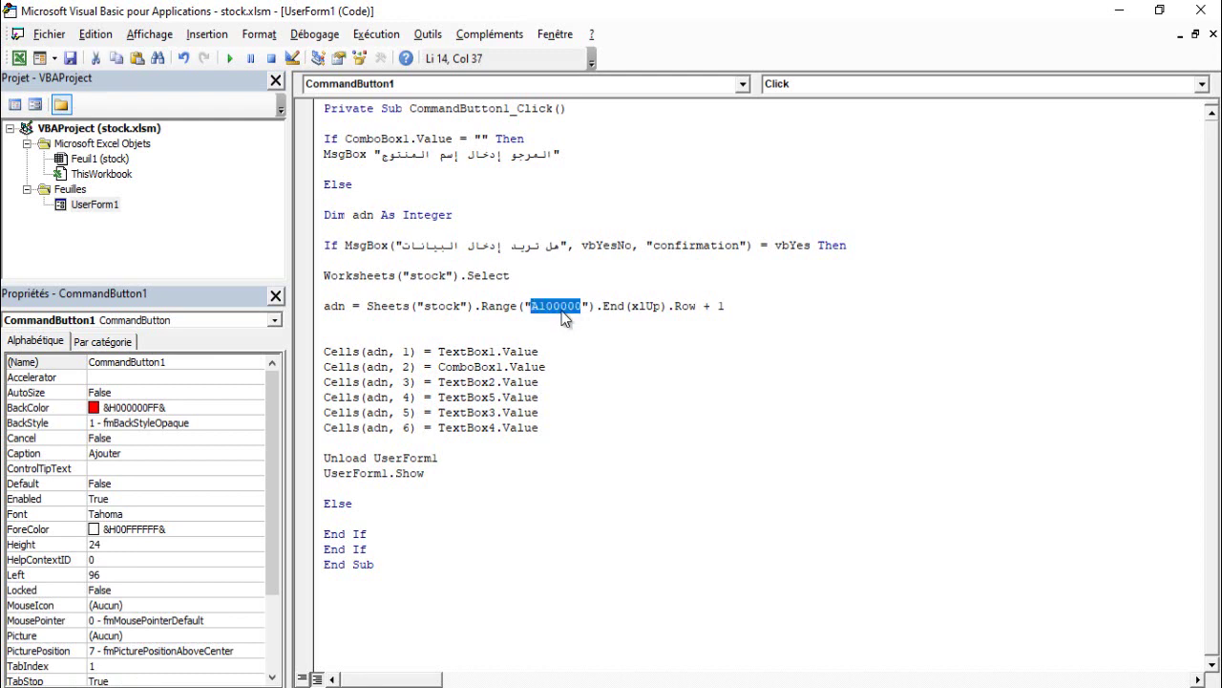
pyautogui.moveTo(538, 306); pyautogui.dragTo(581, 308)
pyautogui.press('BackSpace')
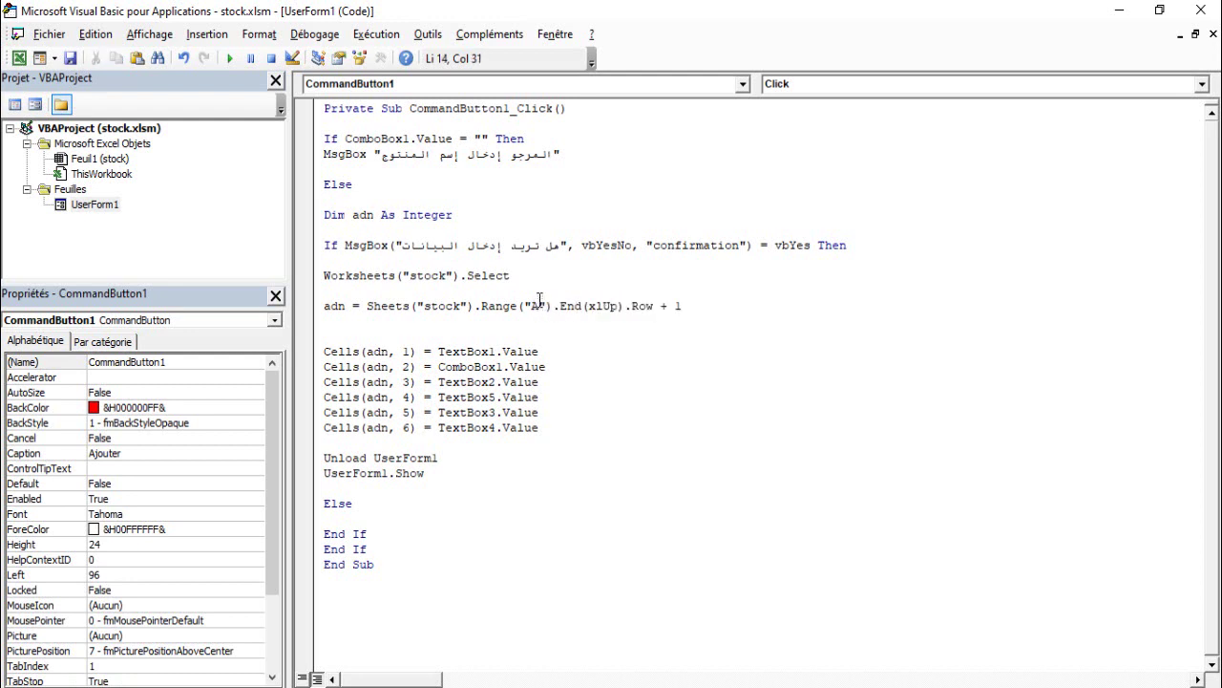
pyautogui.click(547, 306)
pyautogui.write('&')
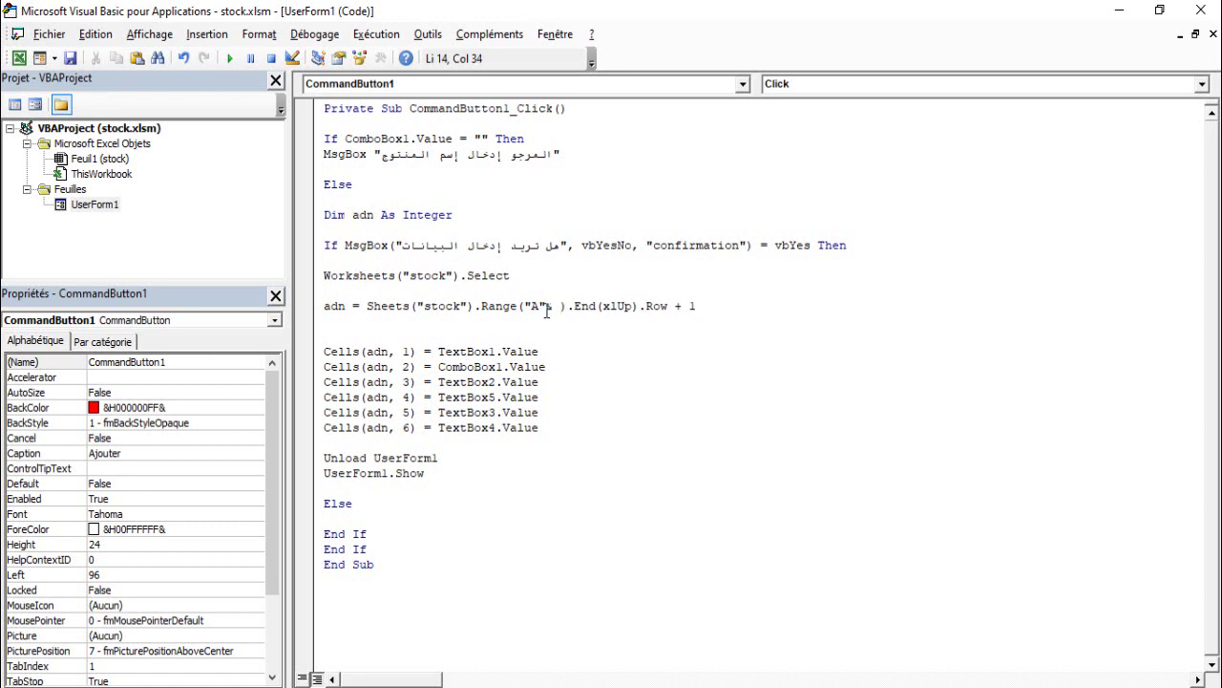
pyautogui.write(' rows')
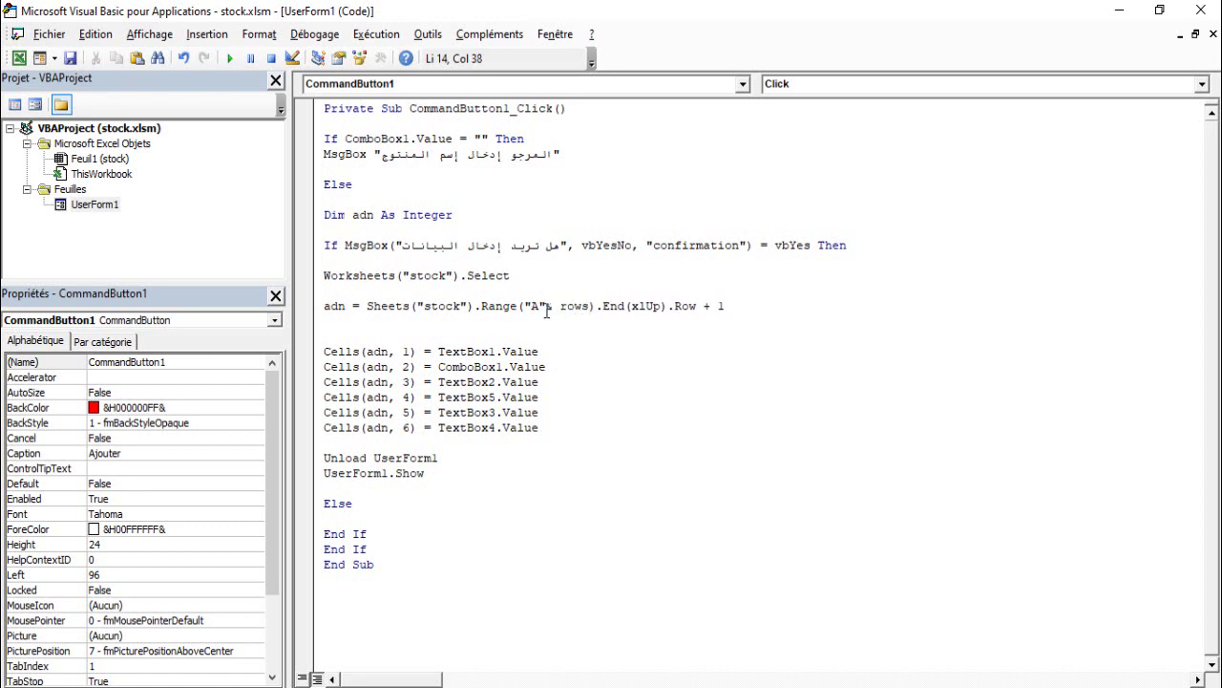
pyautogui.write('.')
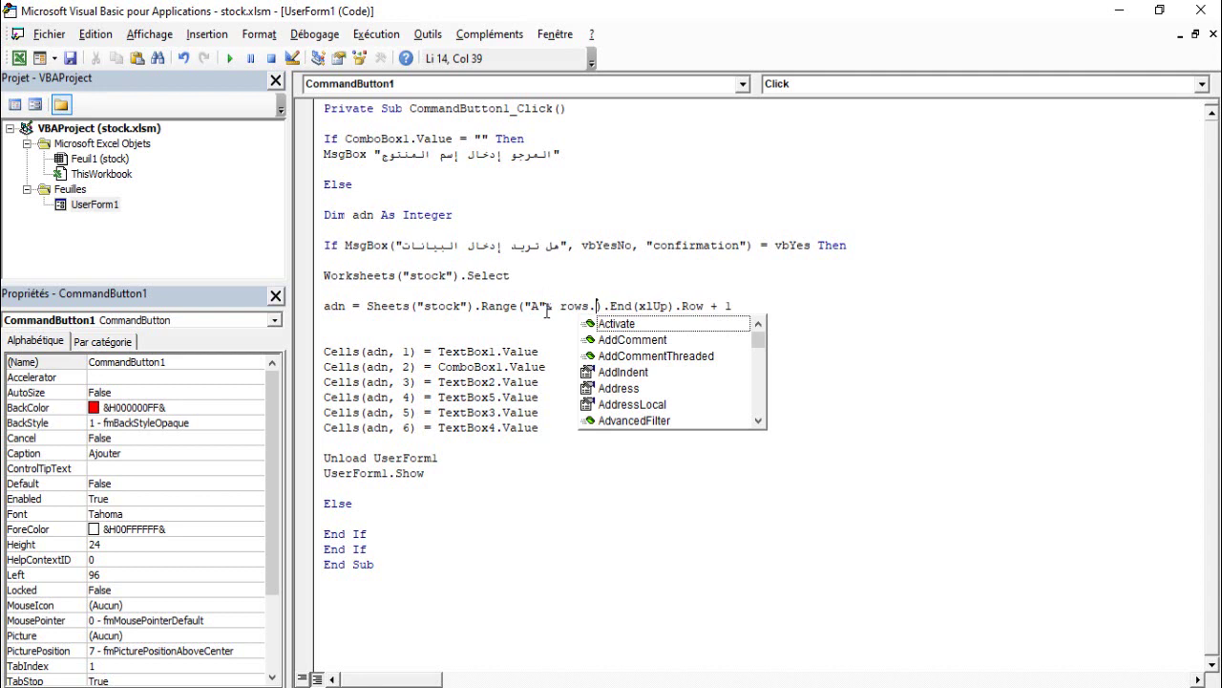
pyautogui.write('cou')
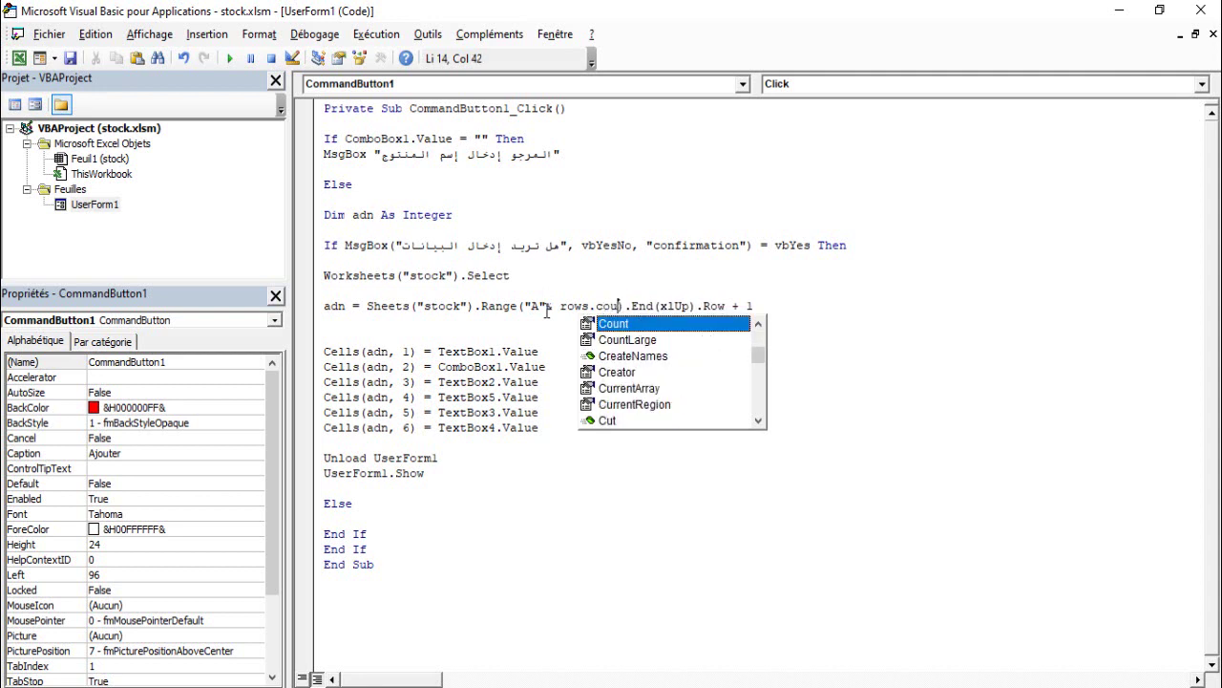
pyautogui.doubleClick(611, 323)
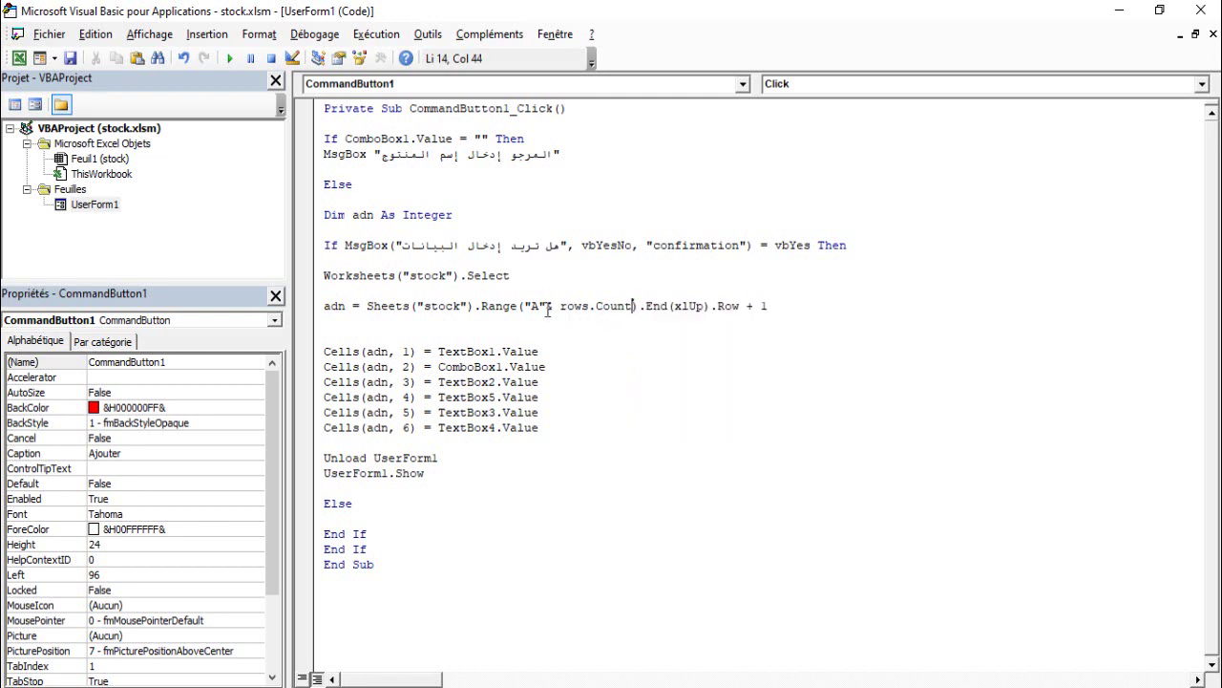
# Step: Run the form and fill in product code 47474 with 7474 values and company 4747
pyautogui.click(229, 58)
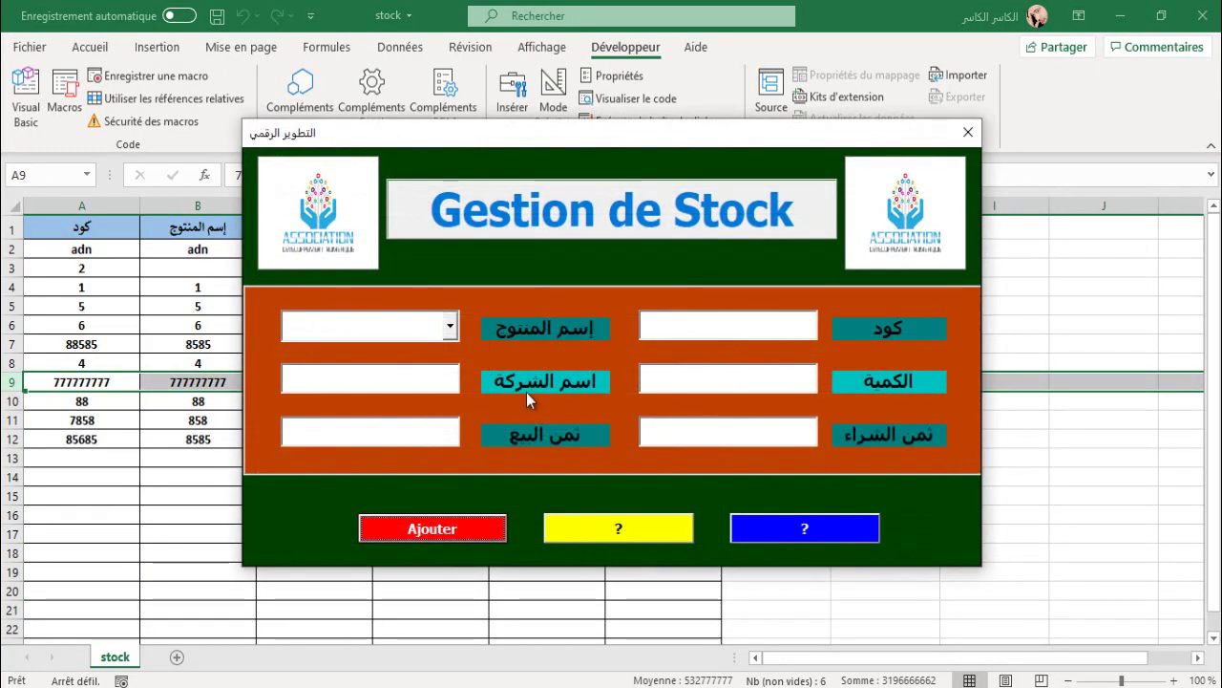
pyautogui.click(695, 328)
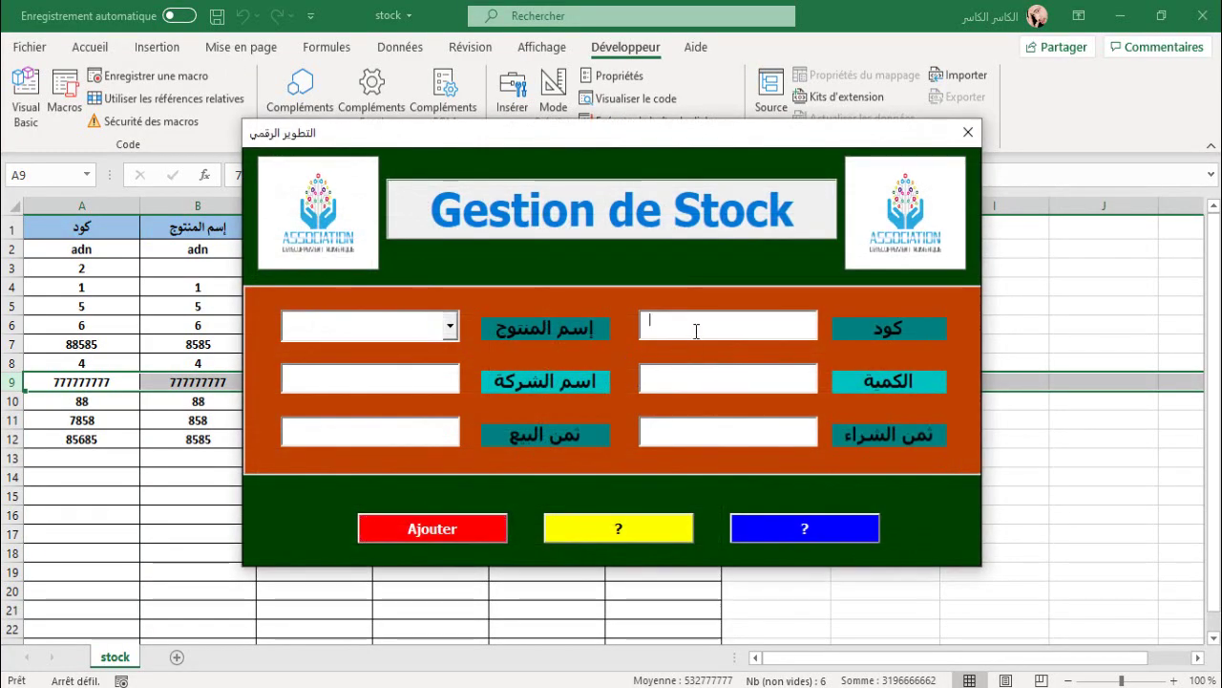
pyautogui.write('47474')
pyautogui.click(694, 377)
pyautogui.write('7474')
pyautogui.click(680, 429)
pyautogui.write('7474')
pyautogui.click(366, 320)
pyautogui.write('7474')
pyautogui.click(371, 382)
pyautogui.write('4747')
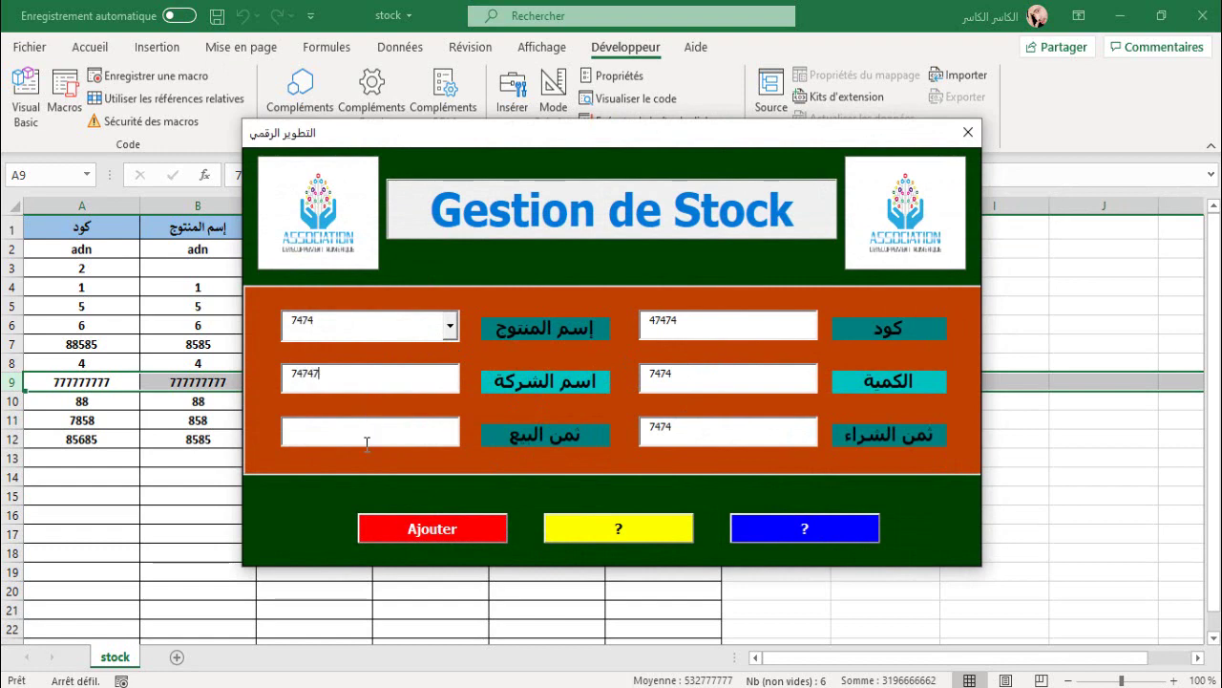
pyautogui.click(366, 435)
pyautogui.write('7474')
# Step: Add the 47474 entry as row 13, confirming with Oui, and close the form
pyautogui.click(419, 534)
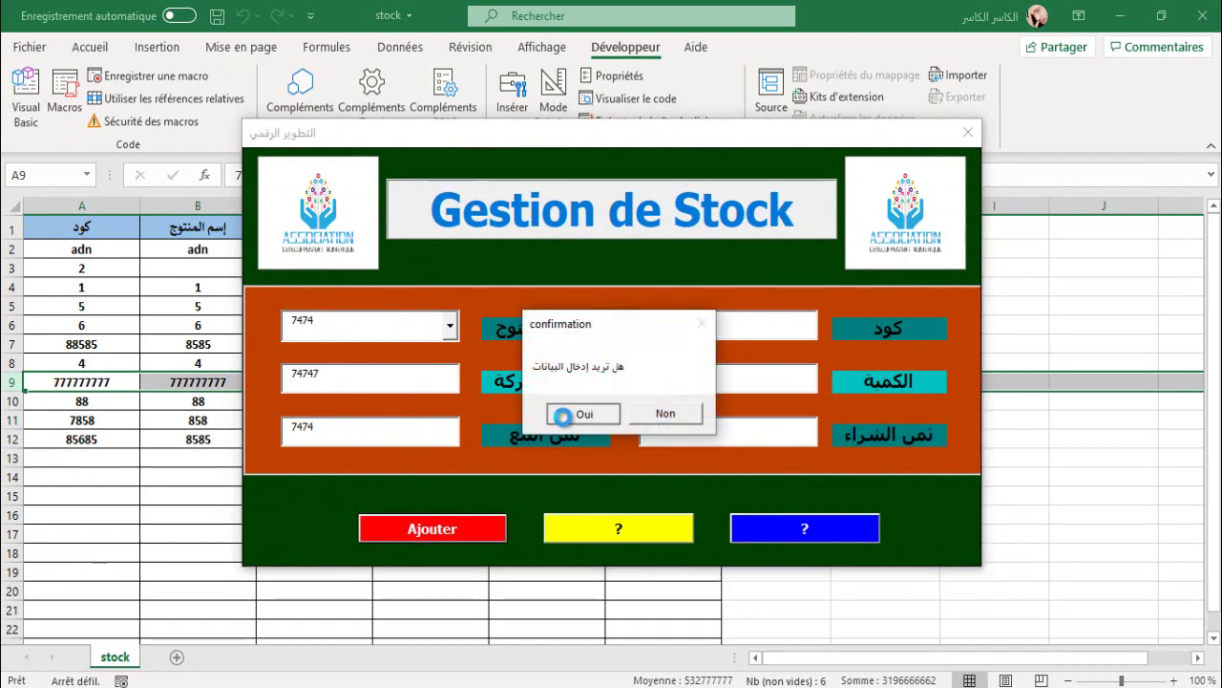
pyautogui.click(565, 414)
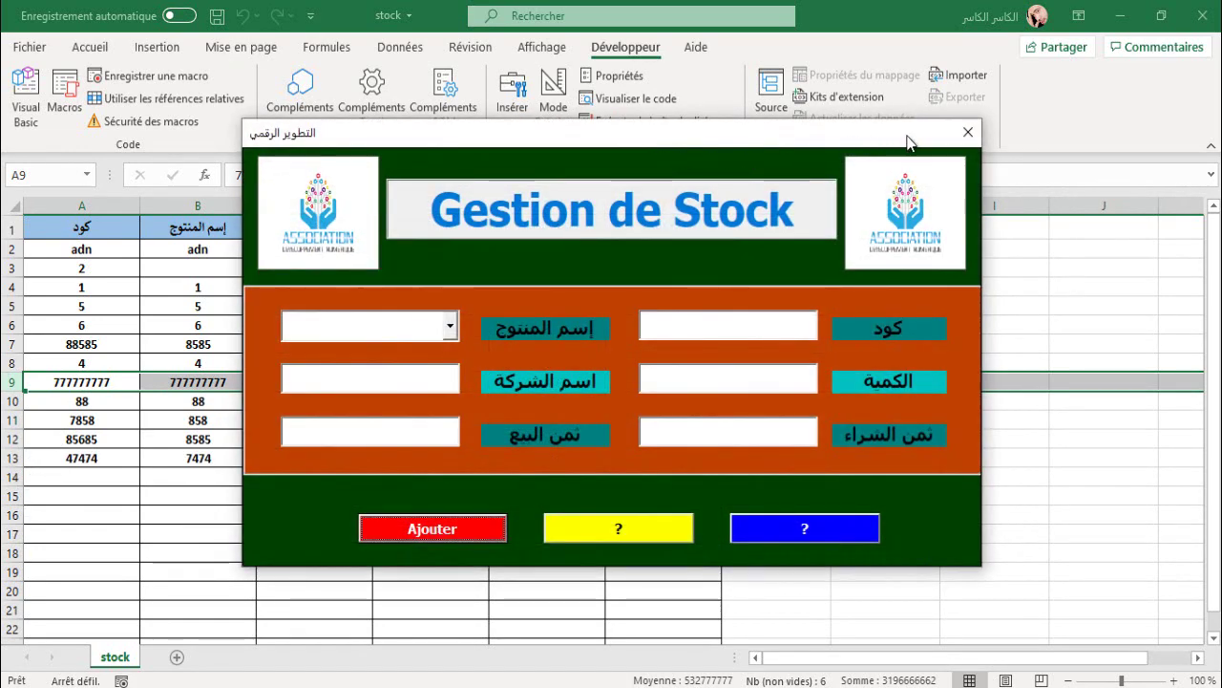
pyautogui.click(968, 132)
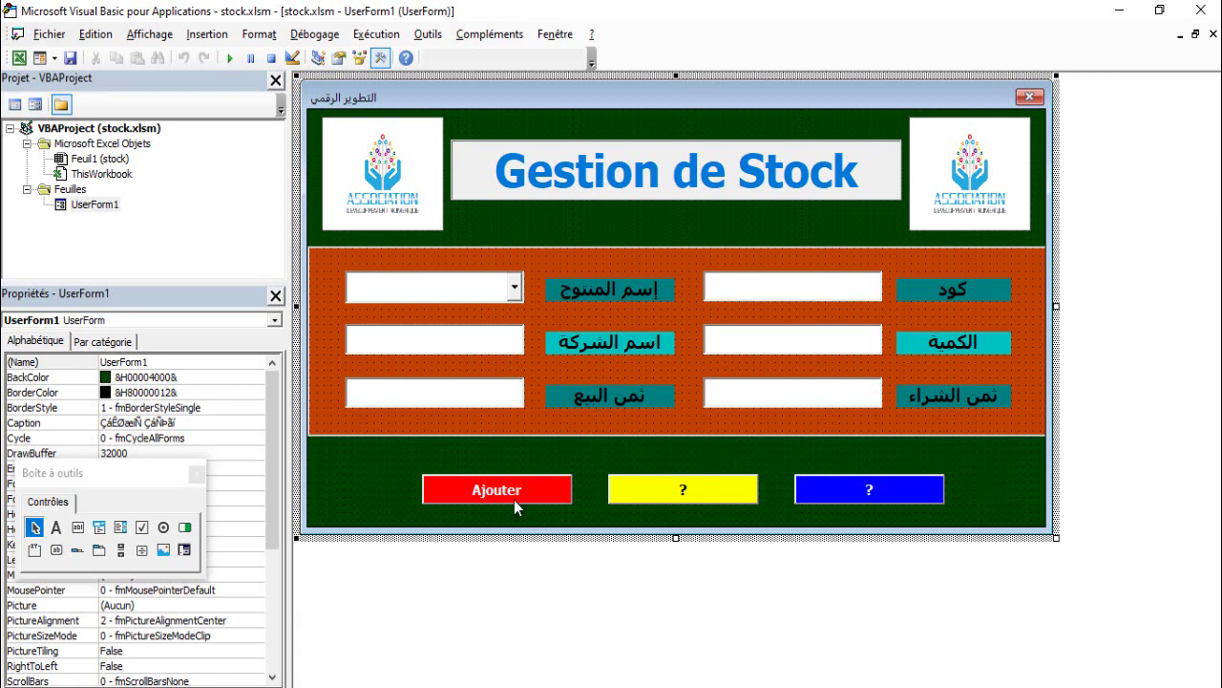
# Step: Highlight '& Rows.Count' and column letter A in the add code, then show column A in Excel
pyautogui.doubleClick(514, 499)
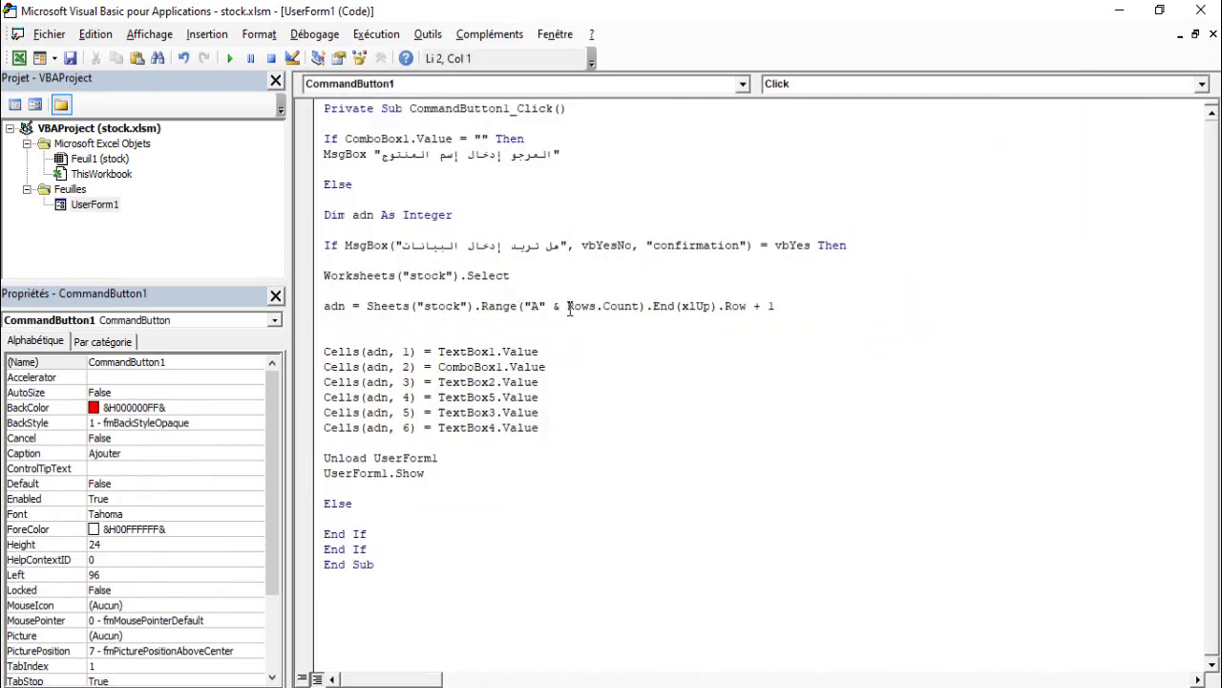
pyautogui.click(555, 306)
pyautogui.moveTo(568, 306); pyautogui.dragTo(643, 309)
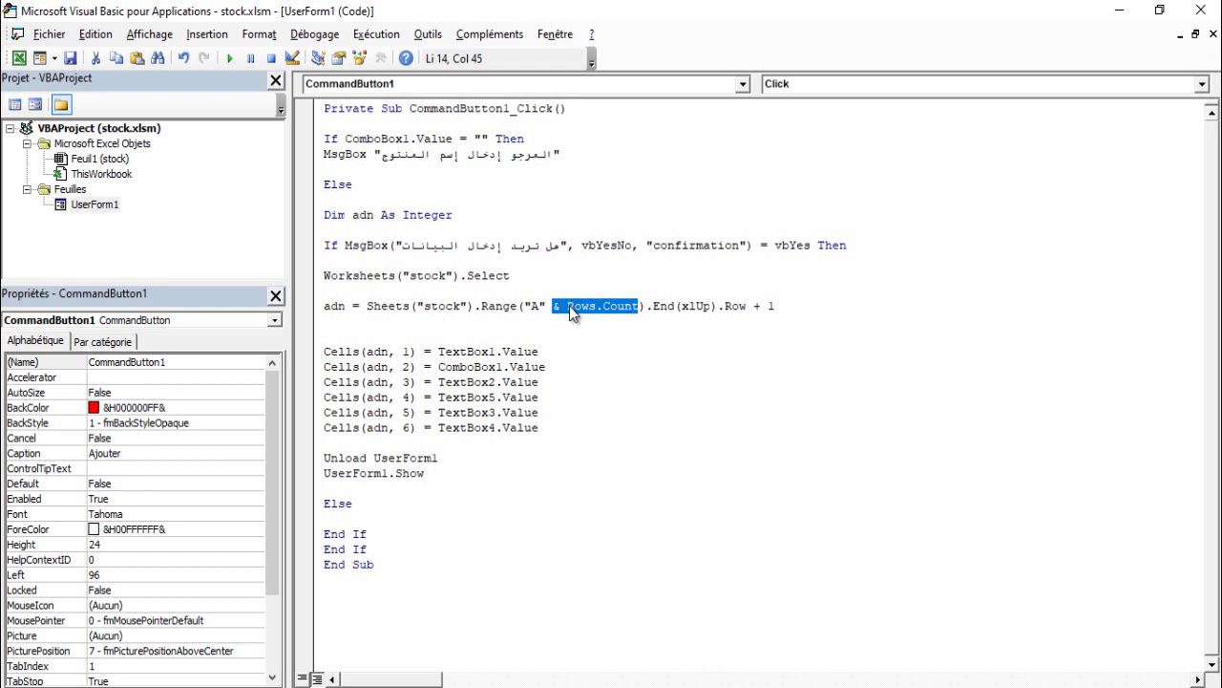
pyautogui.click(568, 306)
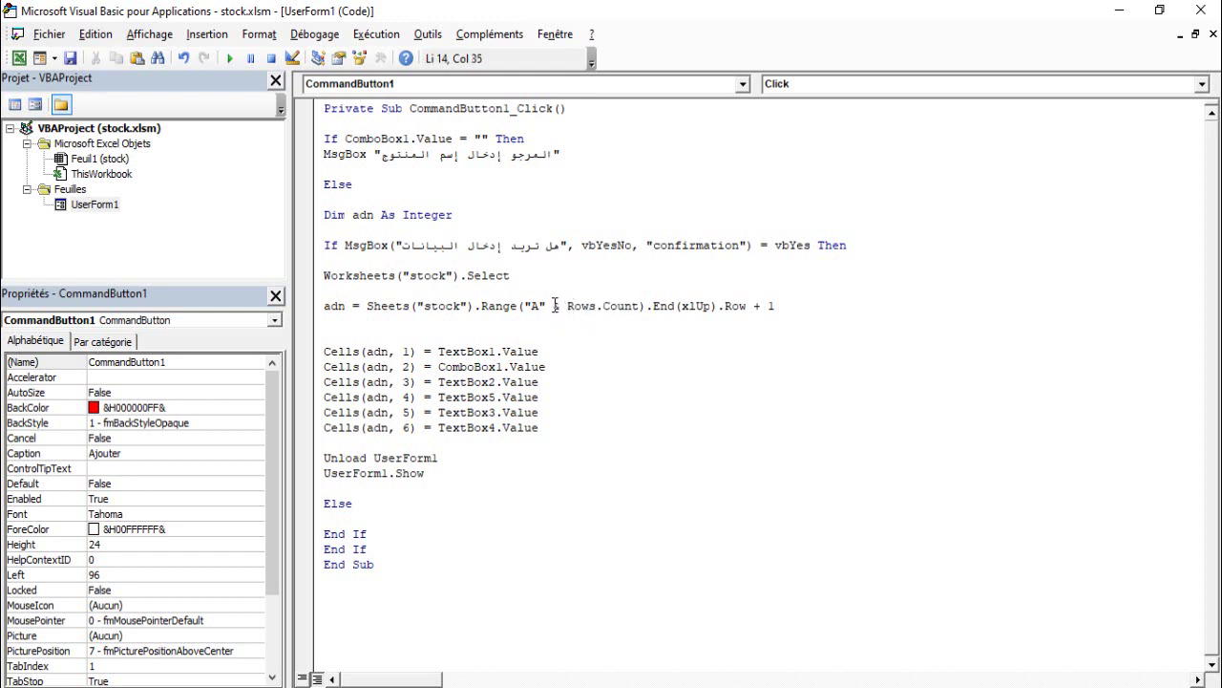
pyautogui.moveTo(553, 306); pyautogui.dragTo(641, 306)
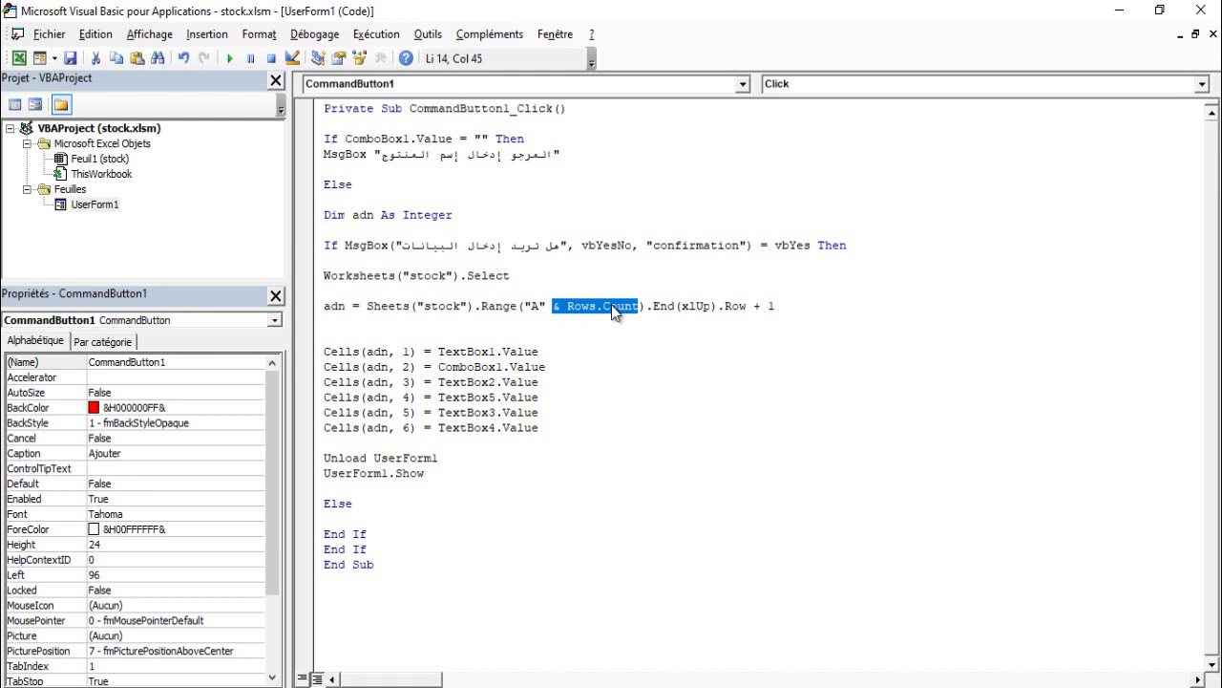
pyautogui.click(535, 305)
pyautogui.doubleClick(536, 305)
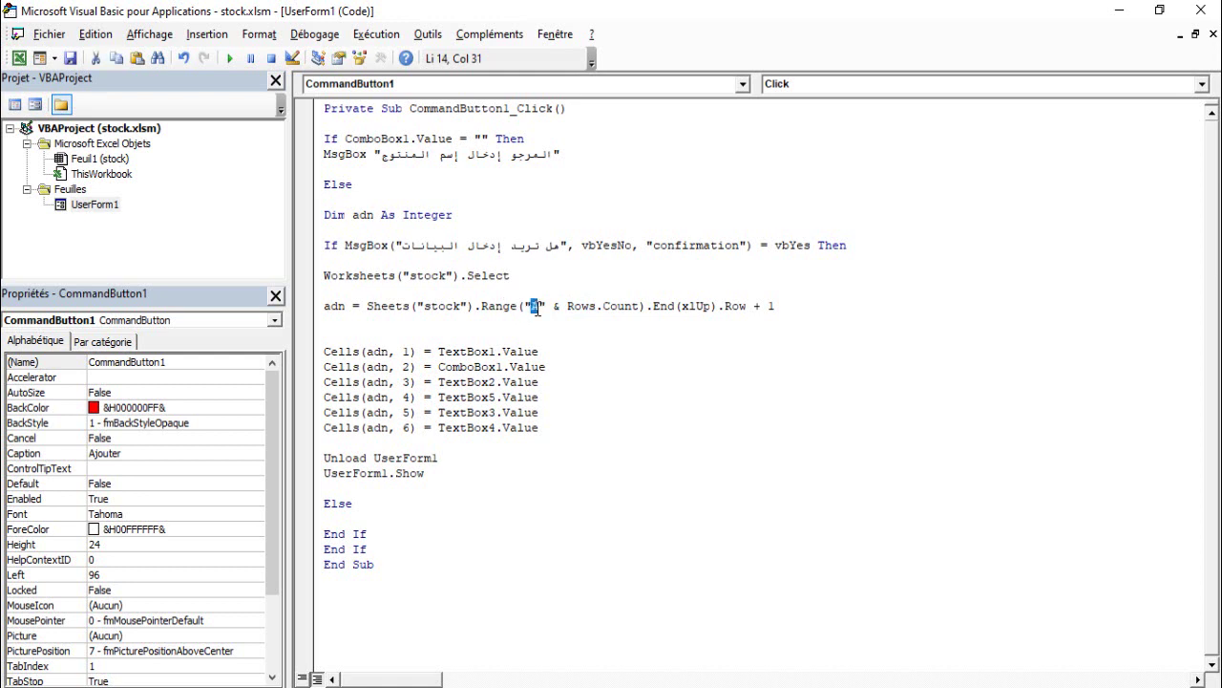
pyautogui.click(18, 57)
pyautogui.click(82, 207)
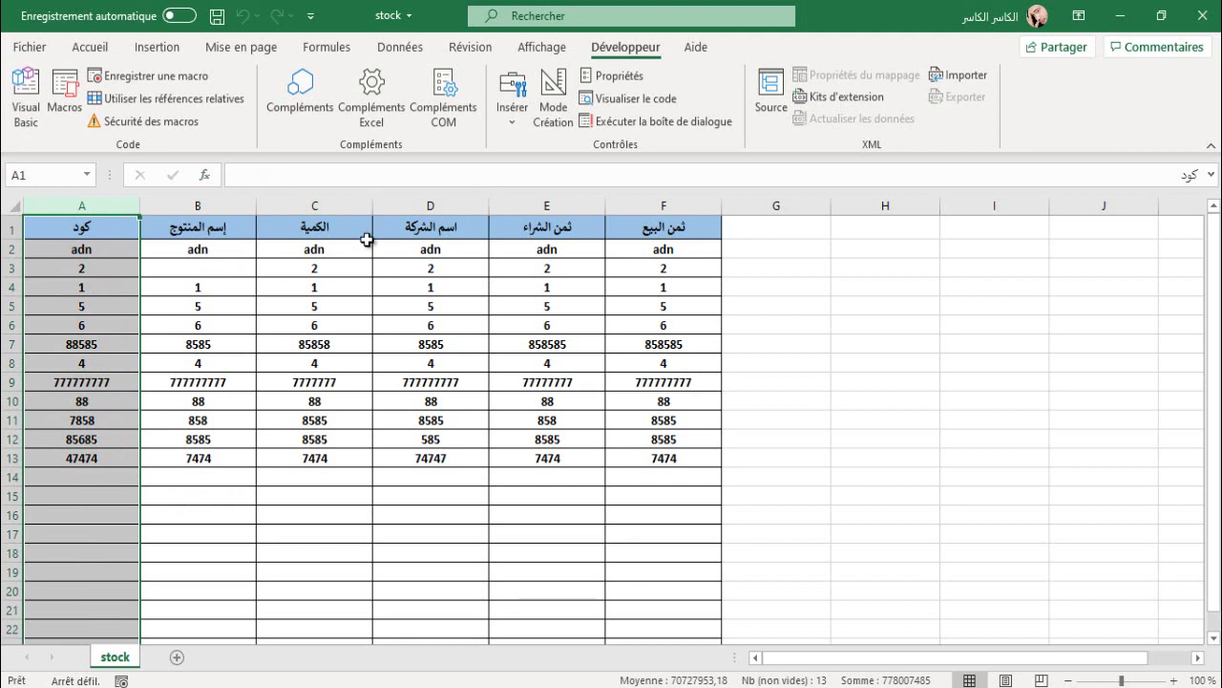
# Step: Inspect column G and the 47474 entry in cells A13 and B13, then return to Visual Basic
pyautogui.click(764, 209)
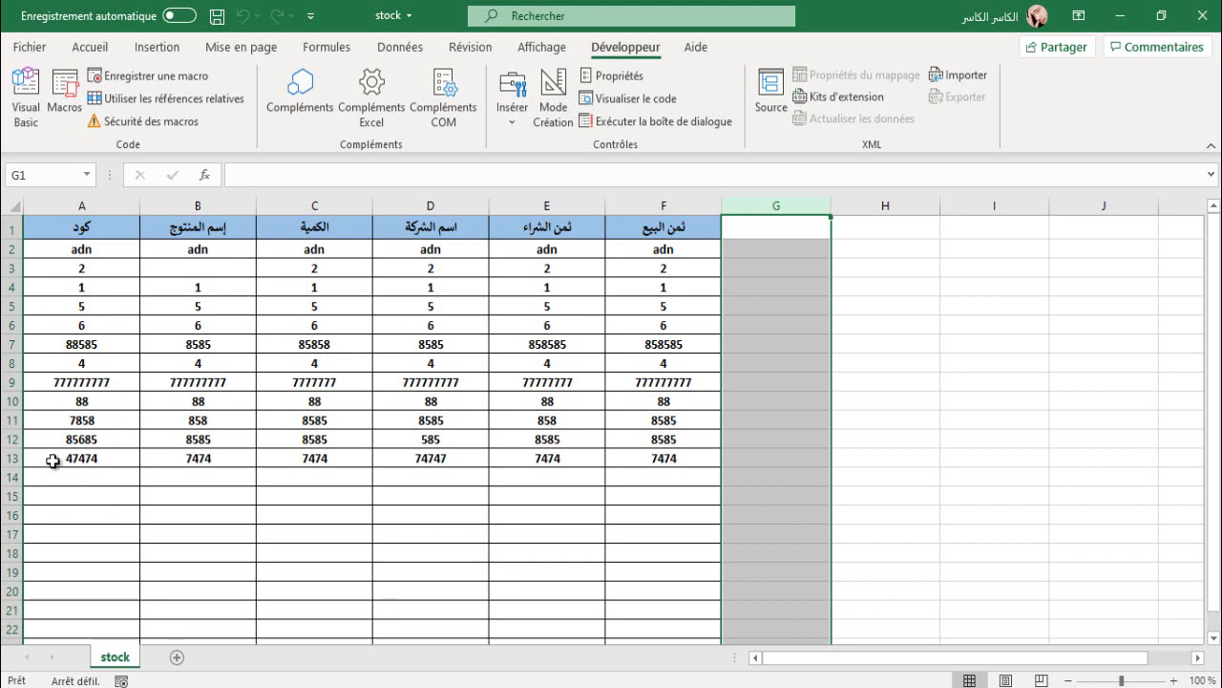
pyautogui.click(53, 459)
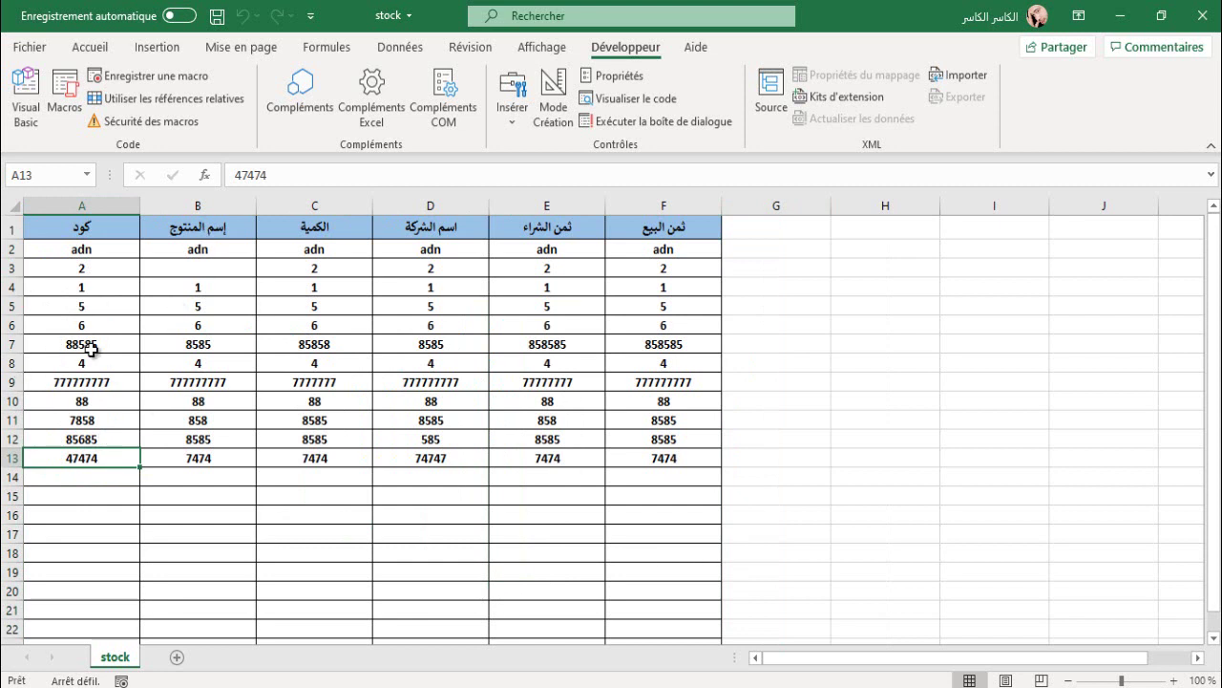
pyautogui.click(177, 458)
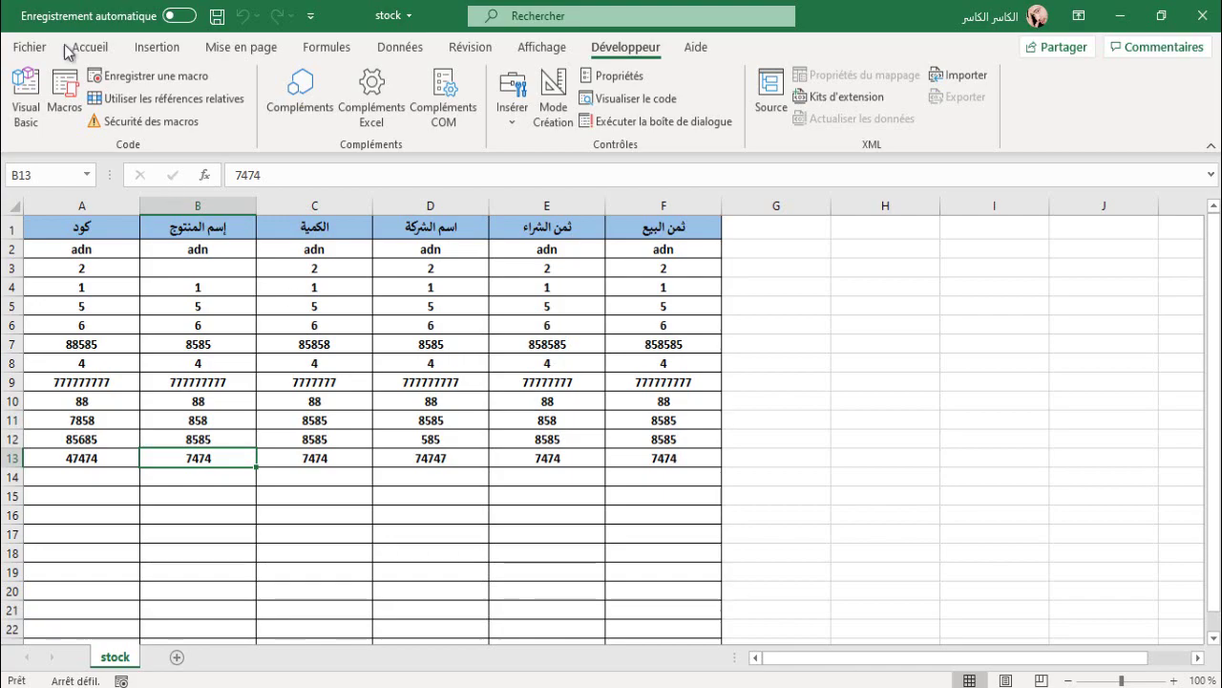
pyautogui.click(27, 68)
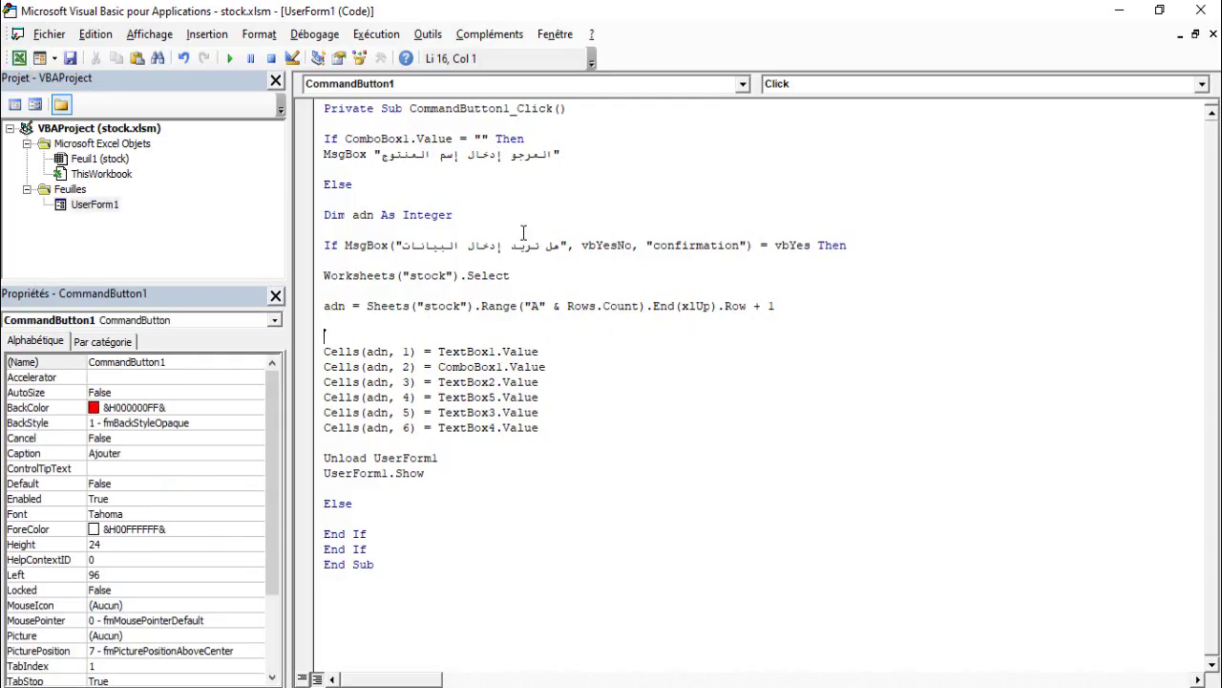
# Step: Check the column A reference in the row lookup and run the Gestion de Stock form again
pyautogui.doubleClick(534, 306)
pyautogui.click(607, 349)
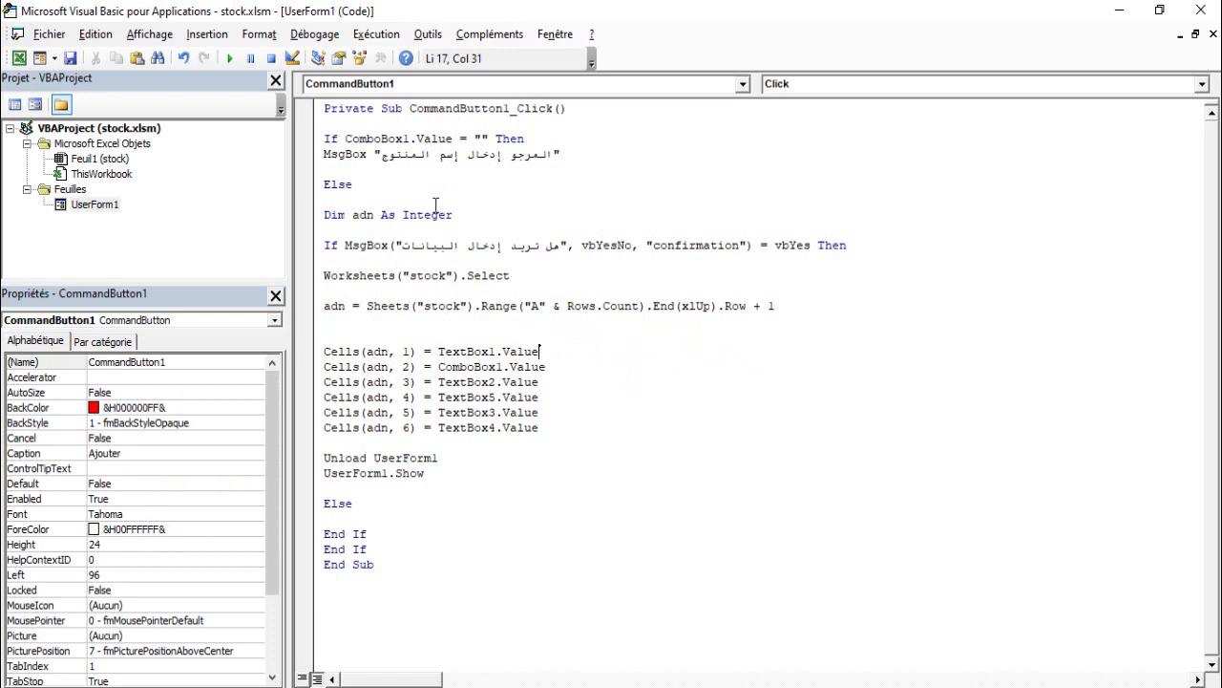
pyautogui.click(220, 57)
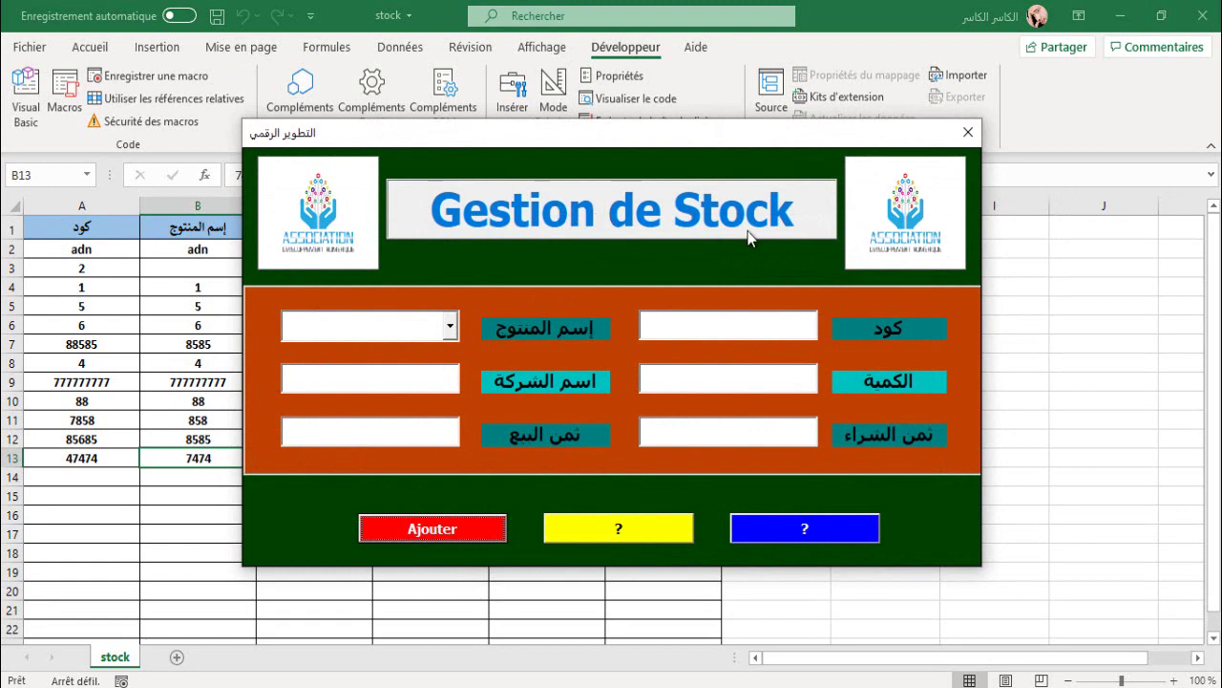
# Step: Enter 44 in the quantity, purchase price, product, company and selling-price fields
pyautogui.click(741, 372)
pyautogui.write('44')
pyautogui.click(649, 432)
pyautogui.write('44')
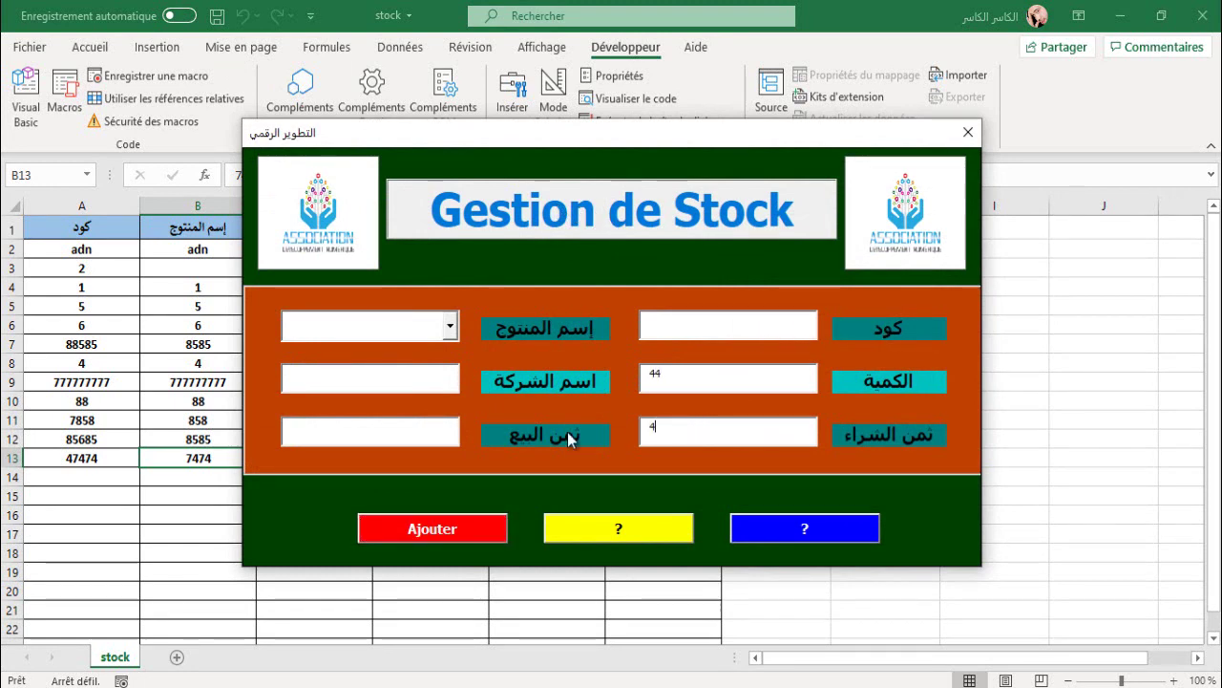
pyautogui.click(399, 329)
pyautogui.write('44')
pyautogui.click(391, 382)
pyautogui.write('44')
pyautogui.click(372, 429)
pyautogui.write('44')
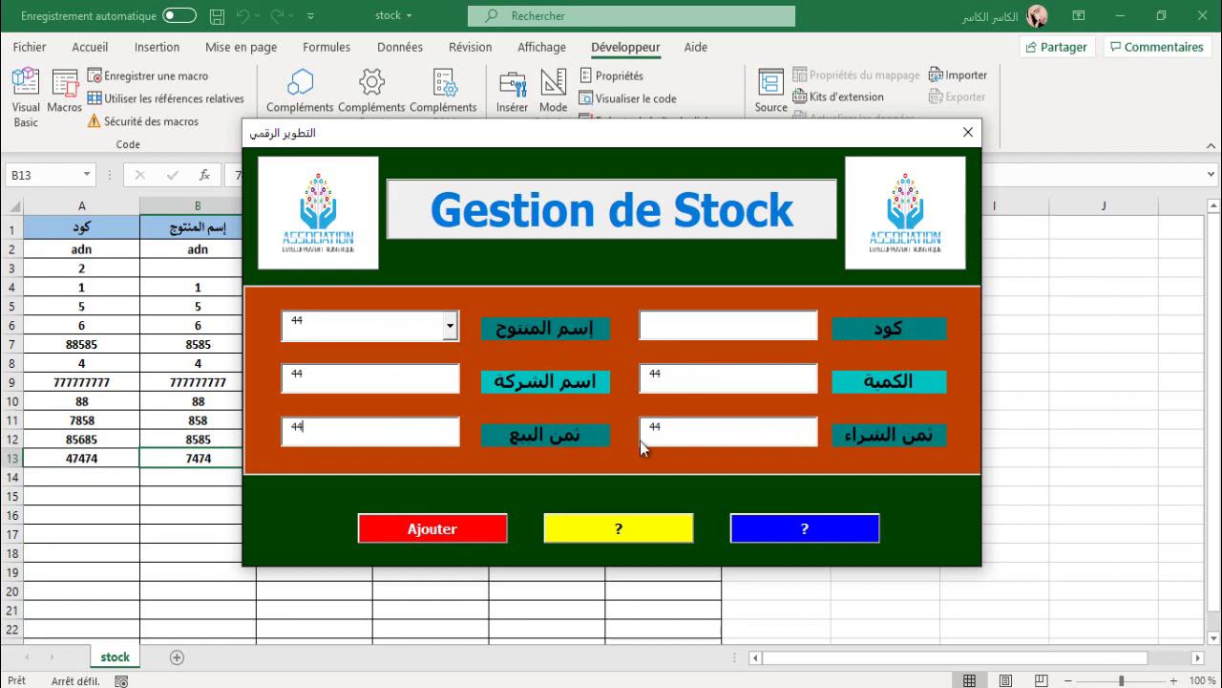
# Step: Add the 44 entry, confirm with Oui, and move the form aside to view row 14
pyautogui.click(411, 531)
pyautogui.click(576, 417)
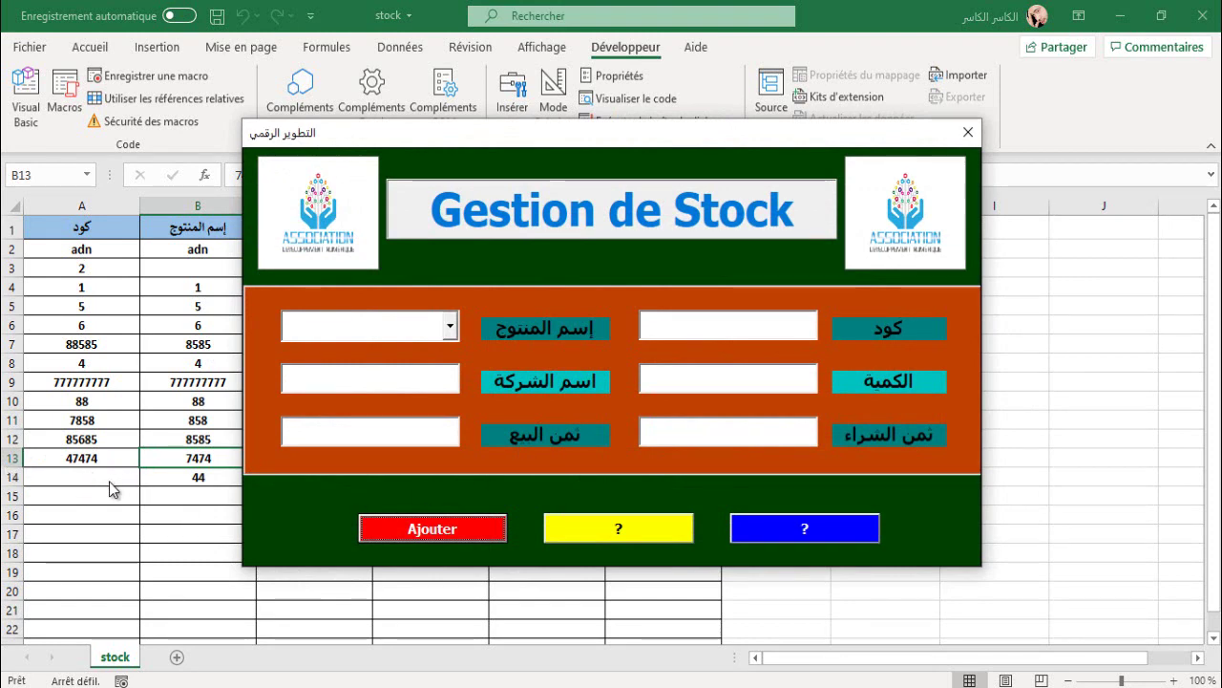
pyautogui.moveTo(605, 140); pyautogui.dragTo(668, 131)
# Step: Submit another entry of 44s, with product name 4, and confirm it with Oui
pyautogui.click(827, 369)
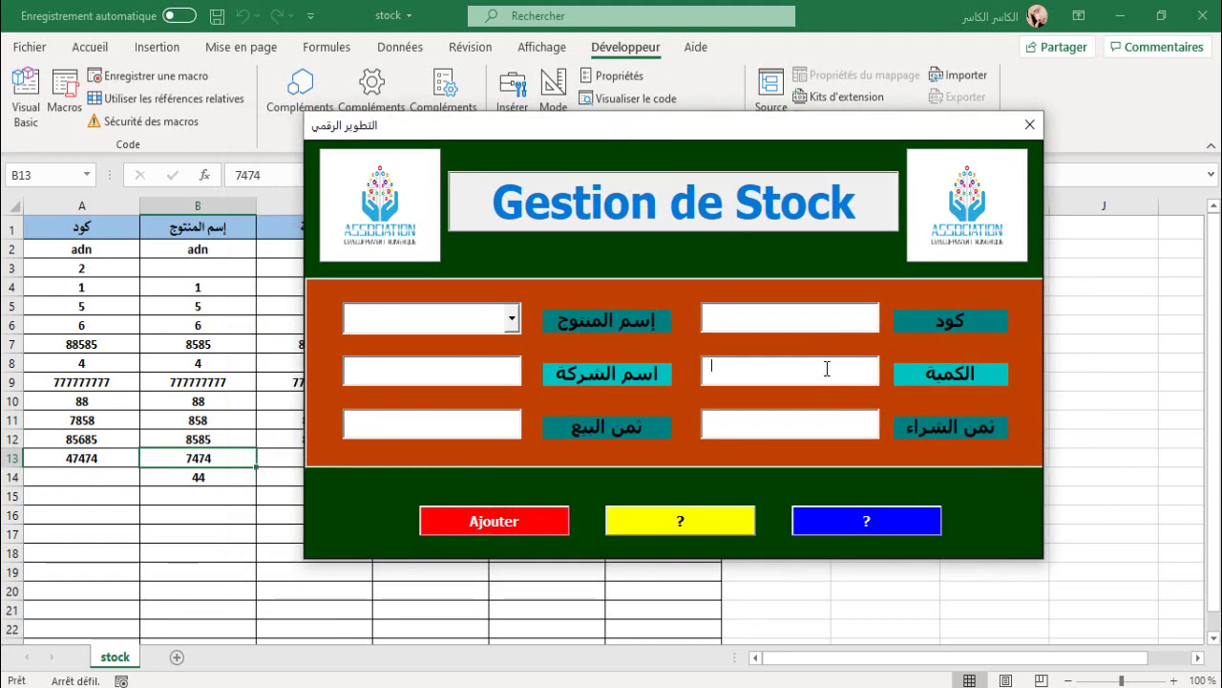
pyautogui.write('44')
pyautogui.click(796, 422)
pyautogui.write('44')
pyautogui.click(482, 371)
pyautogui.write('44')
pyautogui.click(431, 434)
pyautogui.write('44')
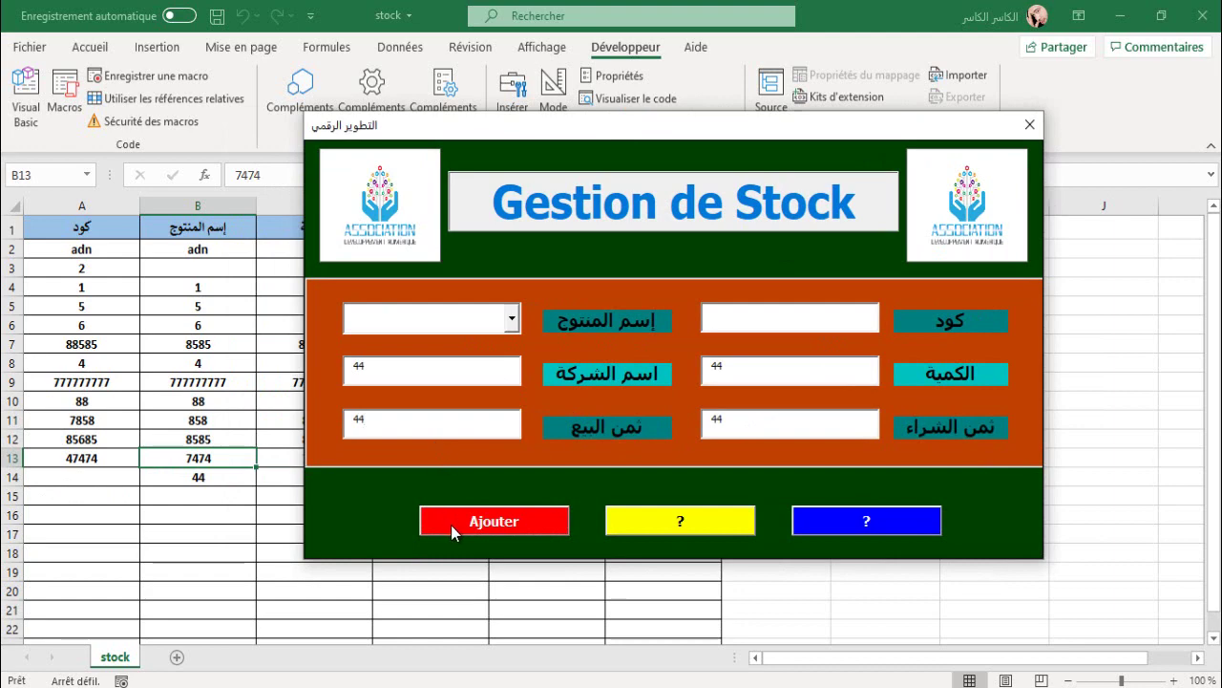
pyautogui.click(458, 321)
pyautogui.write('44')
pyautogui.click(483, 527)
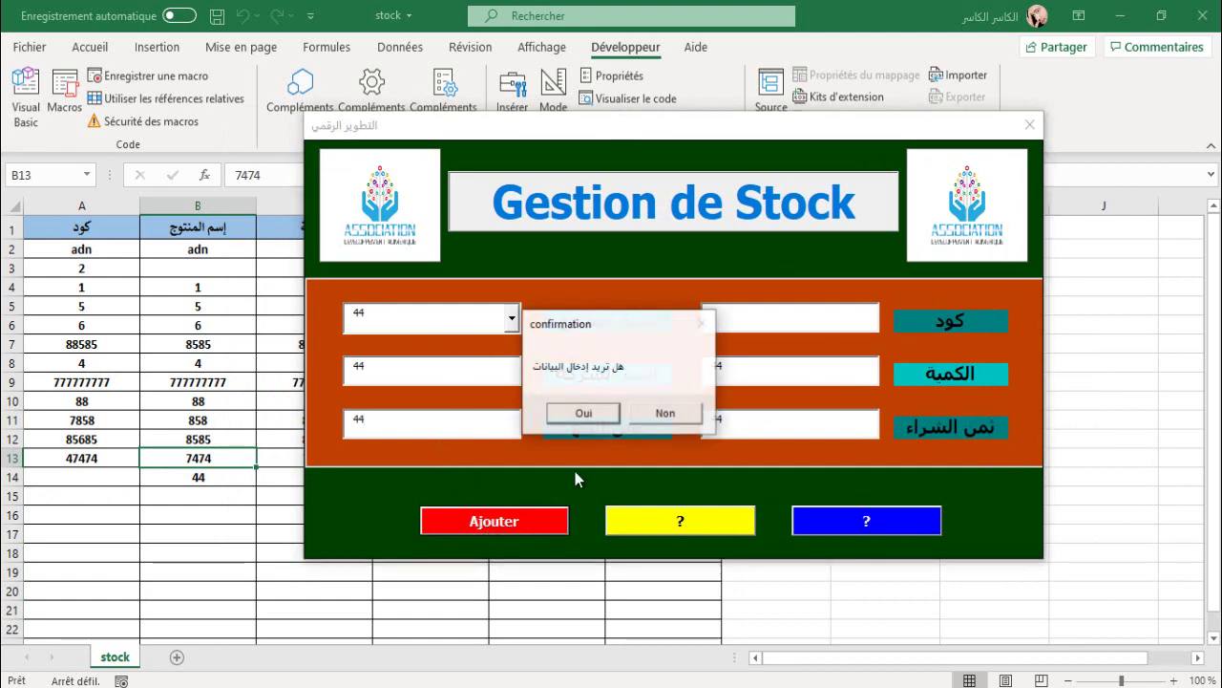
pyautogui.click(585, 416)
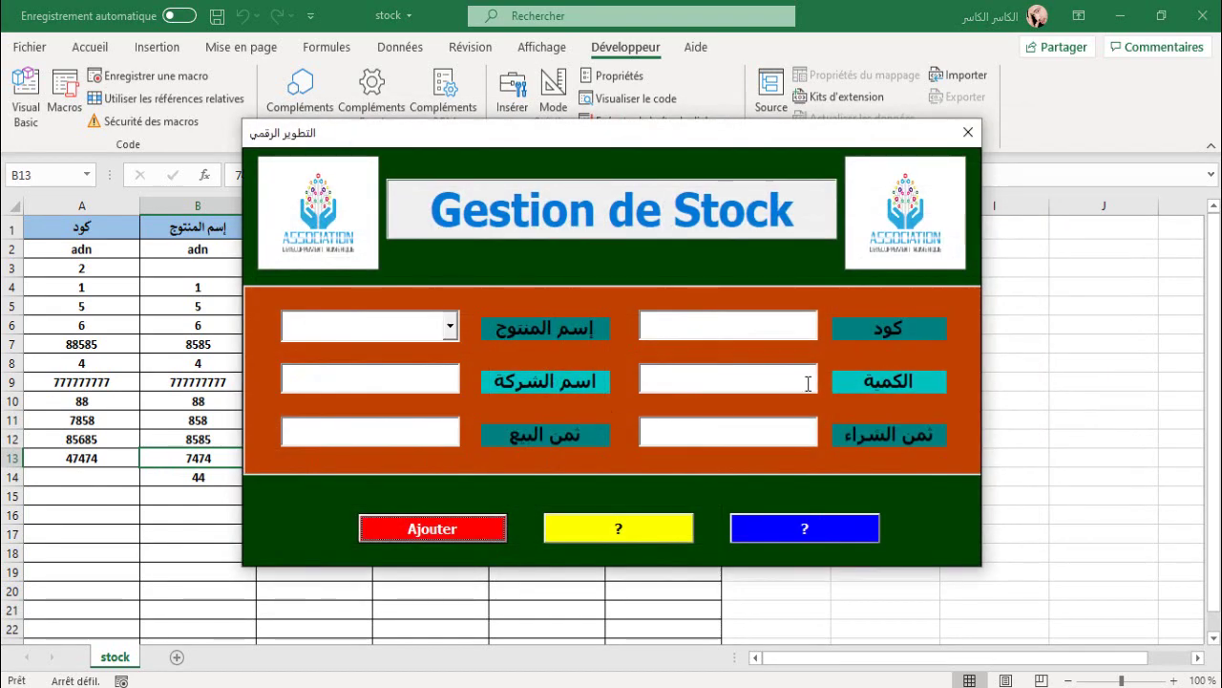
# Step: Submit an entry of 55s, moving the form up to watch row 14, and confirm it
pyautogui.click(771, 383)
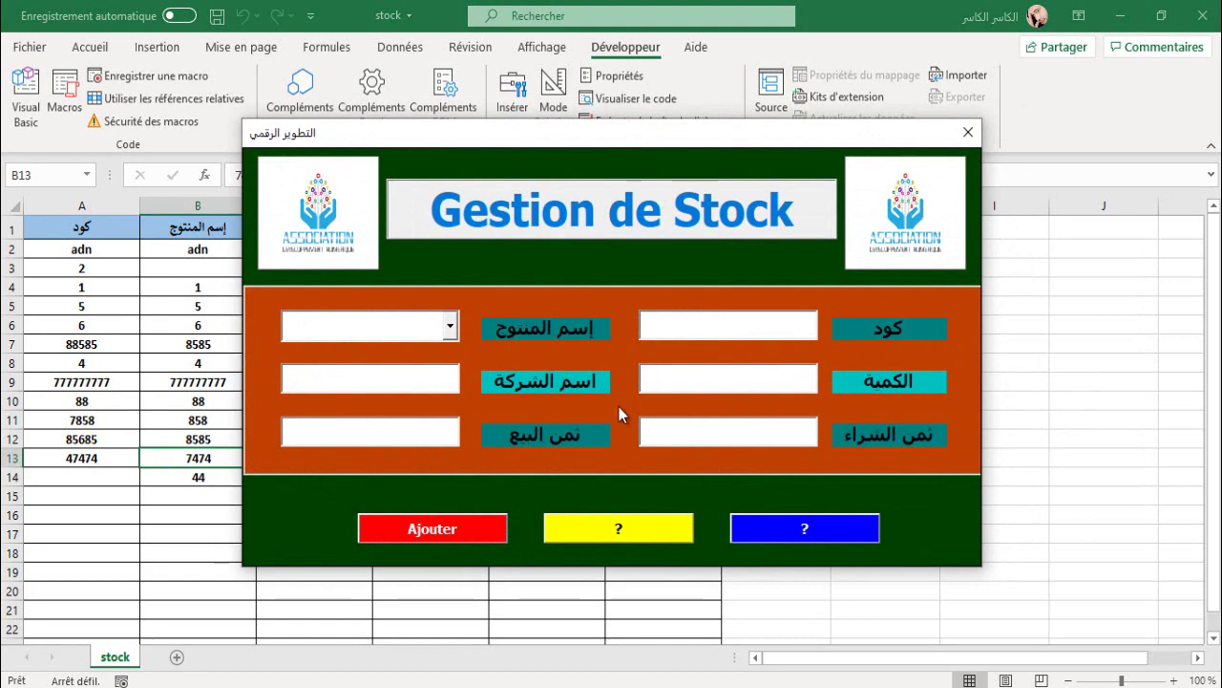
pyautogui.write('55')
pyautogui.click(655, 432)
pyautogui.write('55')
pyautogui.click(341, 384)
pyautogui.write('55')
pyautogui.click(338, 433)
pyautogui.write('55')
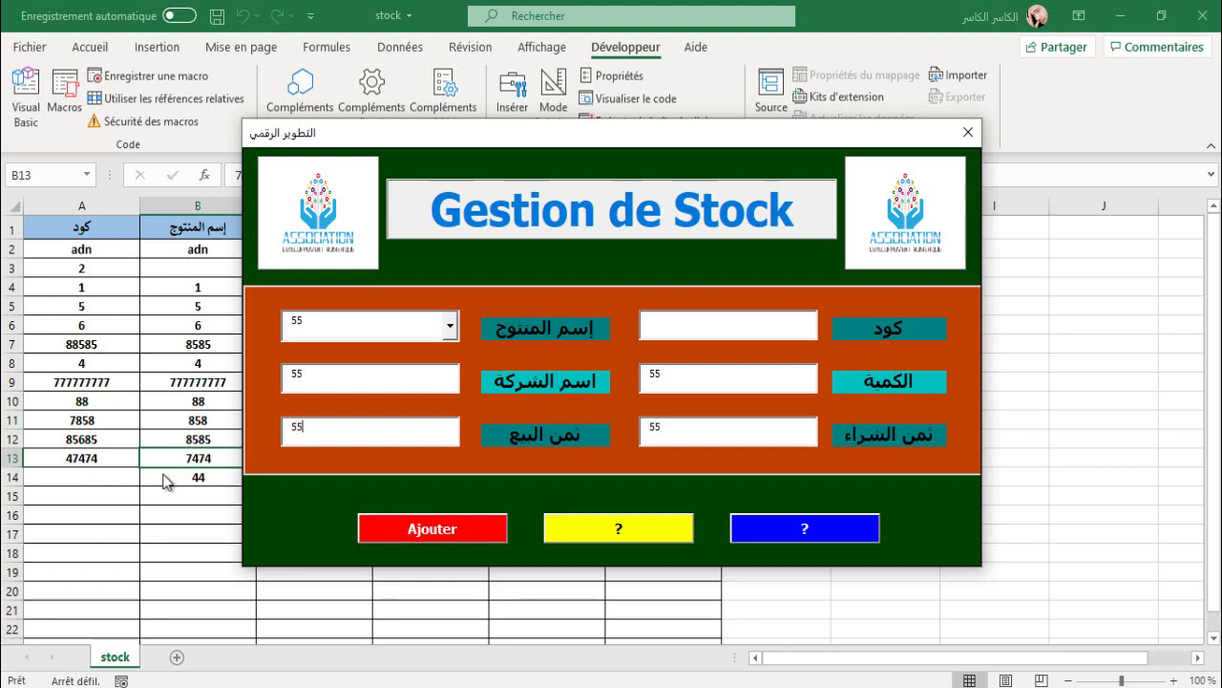
pyautogui.moveTo(441, 136)
pyautogui.mouseDown()
pyautogui.moveTo(583, 21)
pyautogui.moveTo(536, 33)
pyautogui.mouseUp()
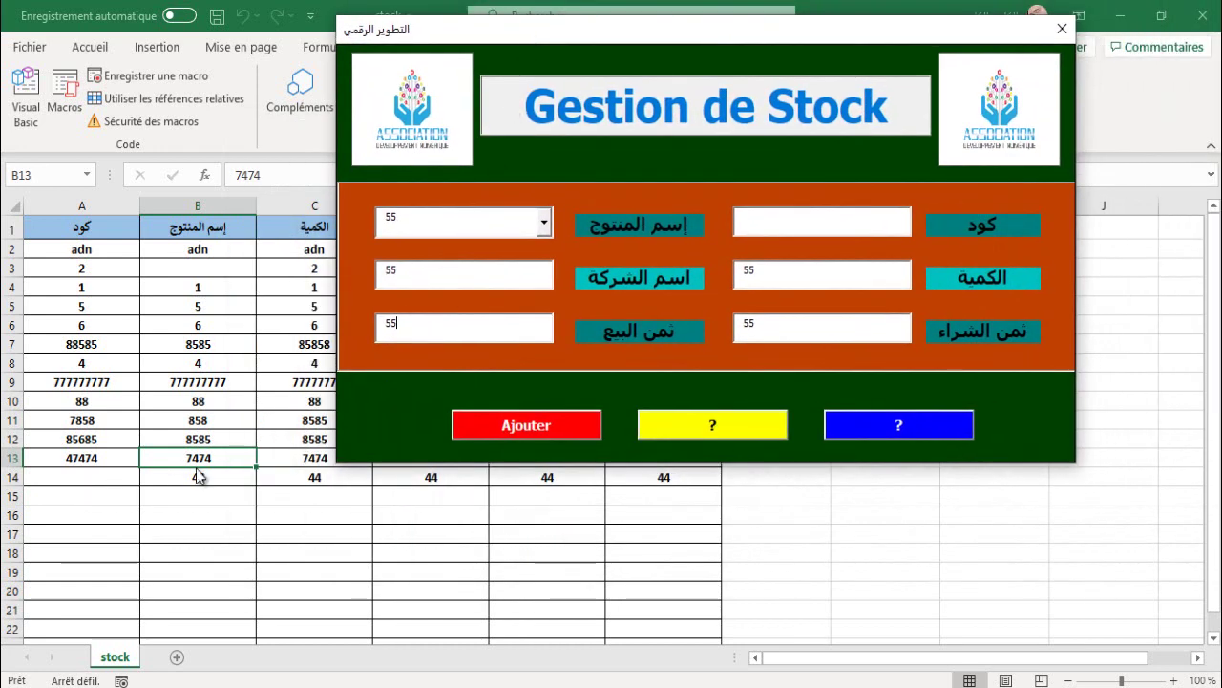
pyautogui.click(533, 426)
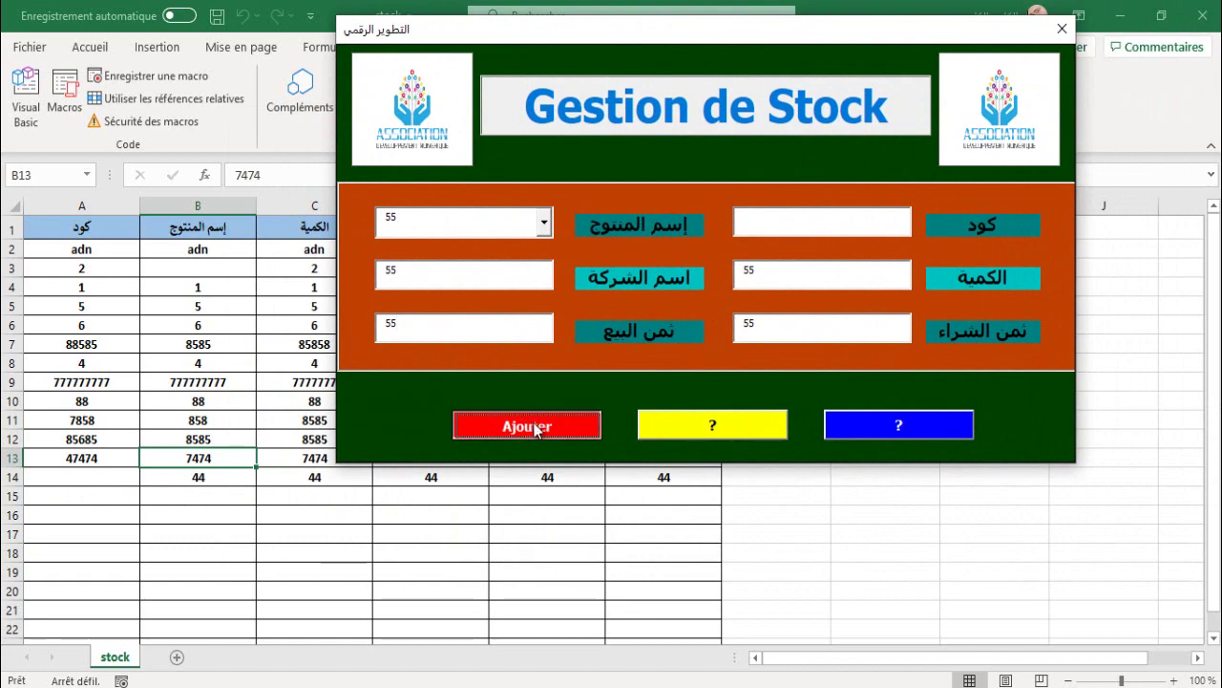
pyautogui.click(583, 414)
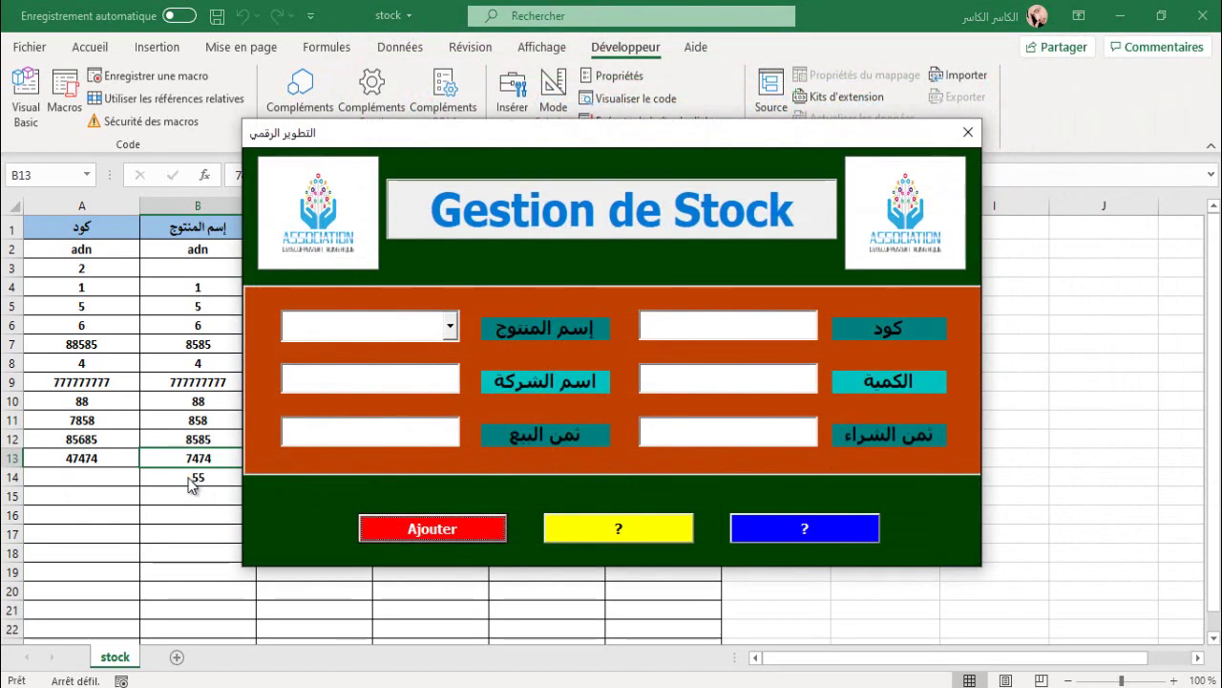
# Step: Submit 88 in company name and selling price, then click into the code and product-name fields
pyautogui.click(699, 376)
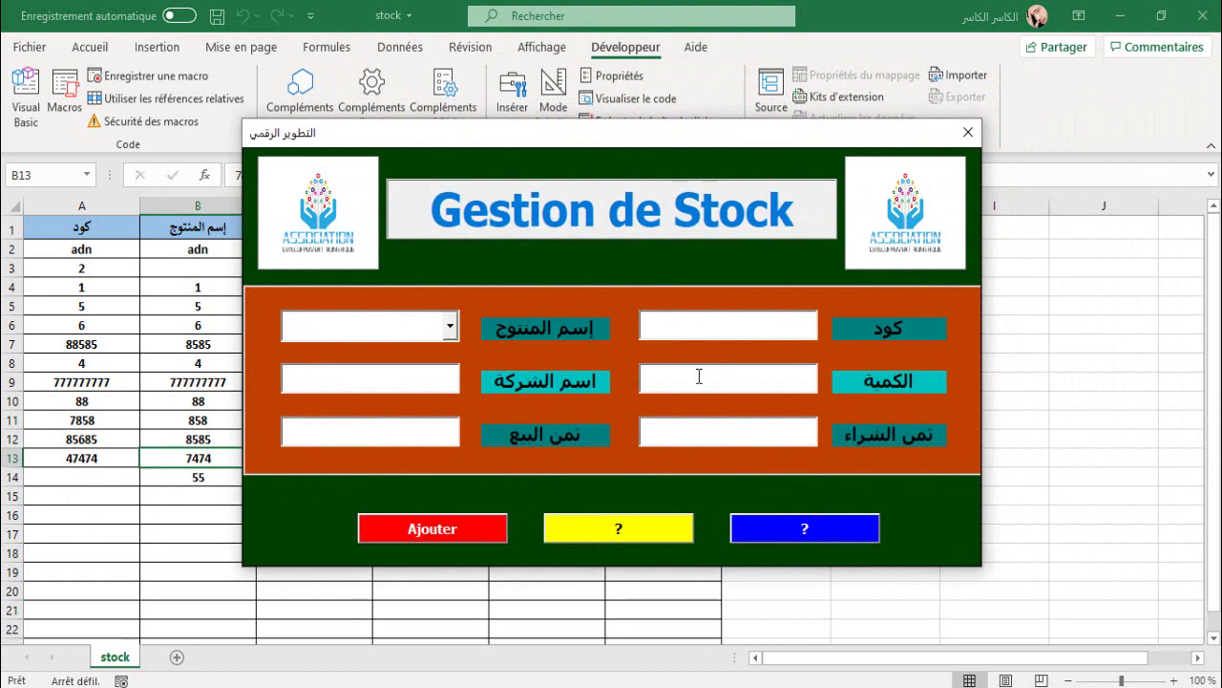
pyautogui.click(729, 432)
pyautogui.write('88')
pyautogui.click(373, 374)
pyautogui.write('88')
pyautogui.click(368, 434)
pyautogui.write('88')
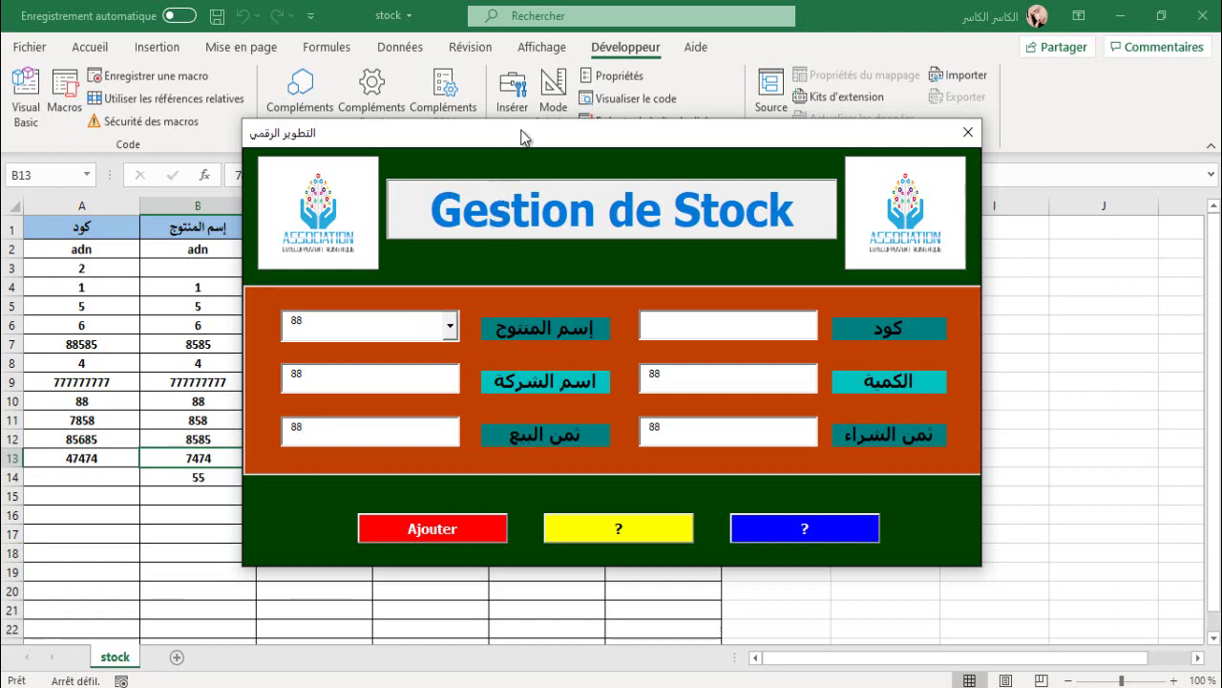
pyautogui.moveTo(507, 129)
pyautogui.mouseDown()
pyautogui.moveTo(709, 37)
pyautogui.moveTo(688, 26)
pyautogui.mouseUp()
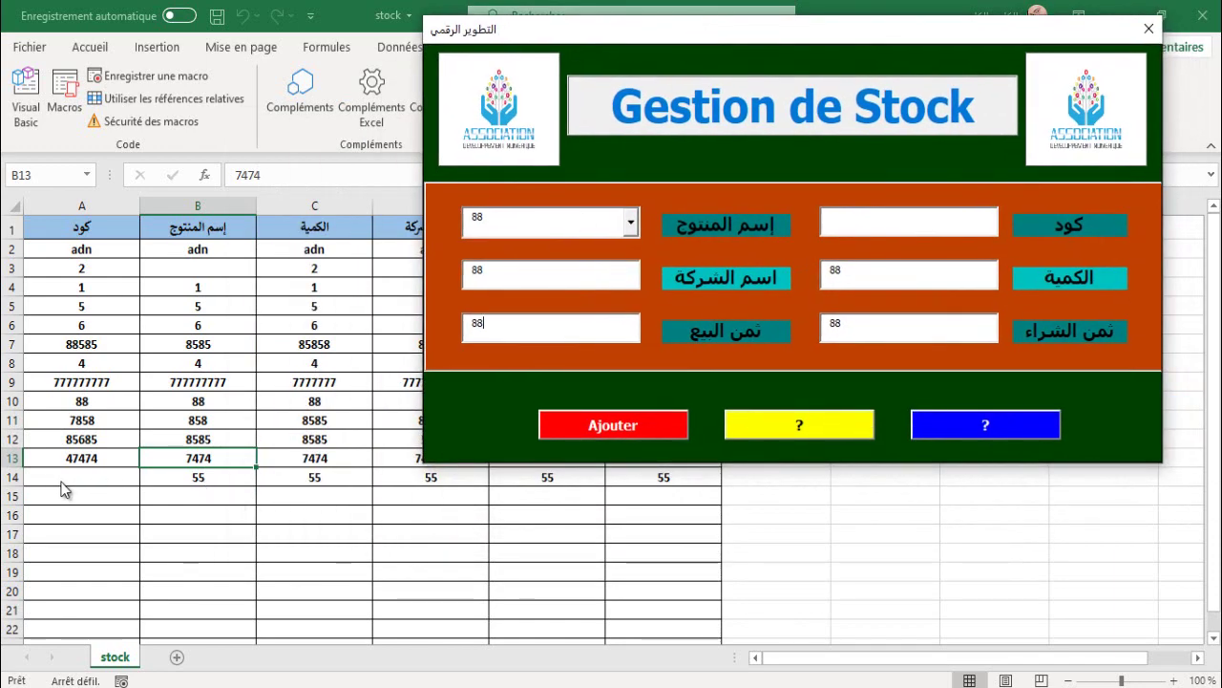
pyautogui.click(592, 425)
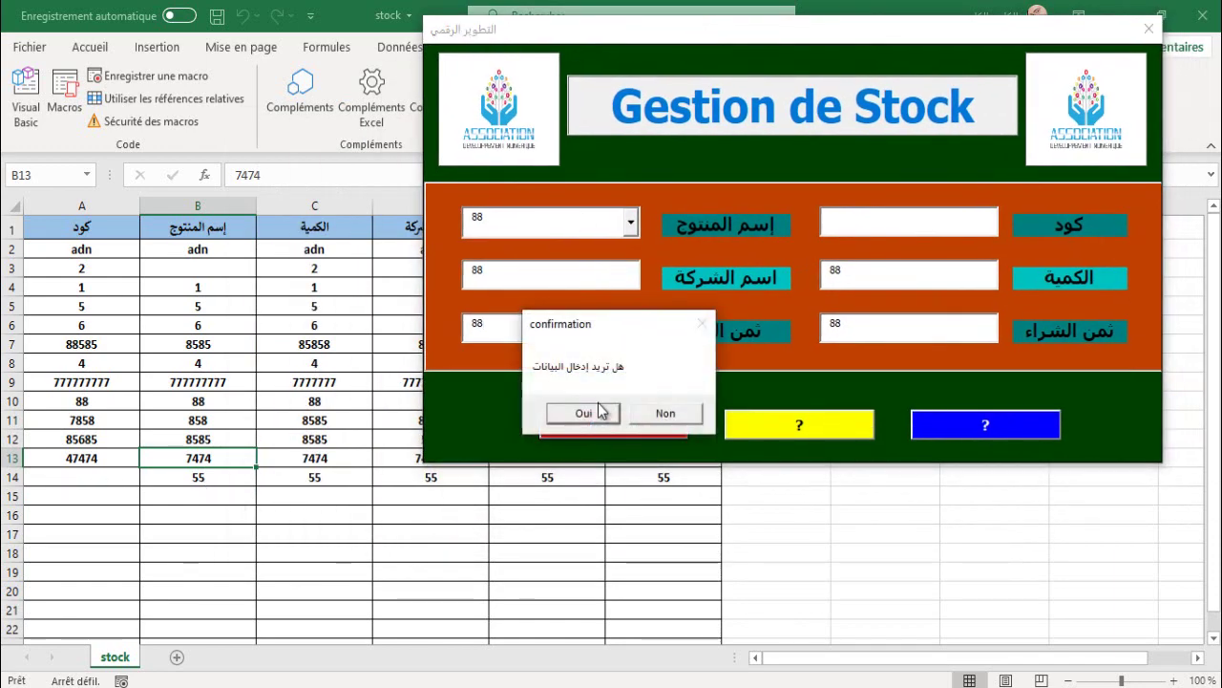
pyautogui.click(593, 416)
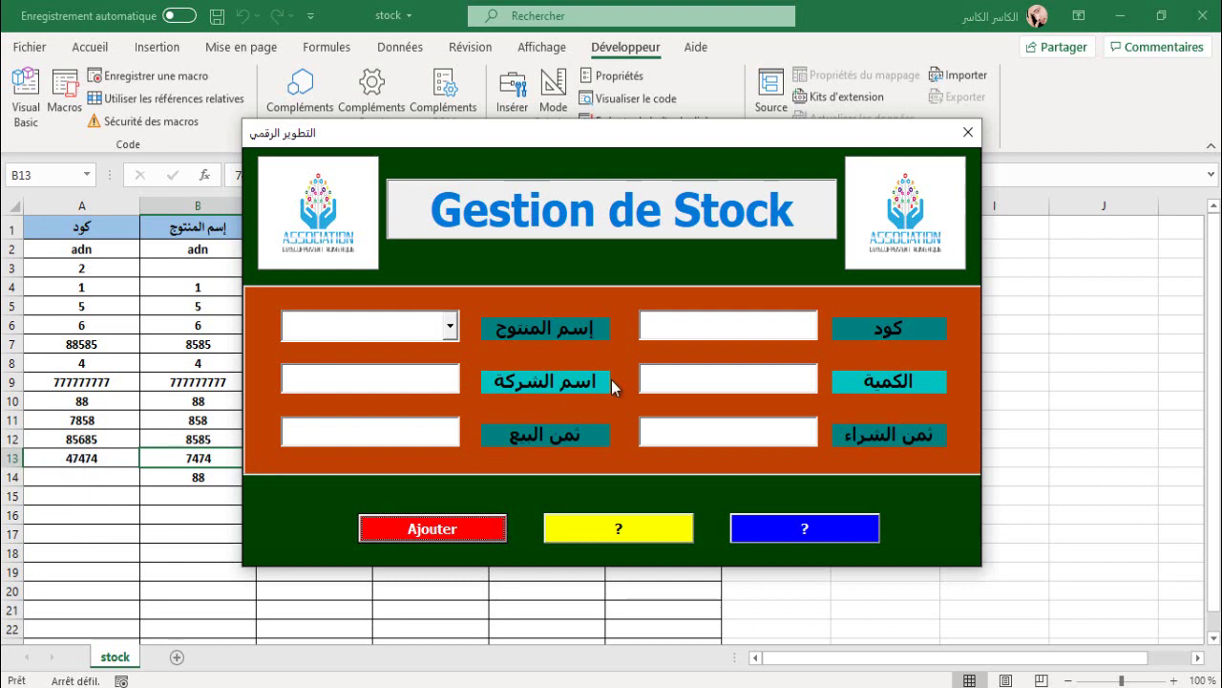
pyautogui.click(679, 324)
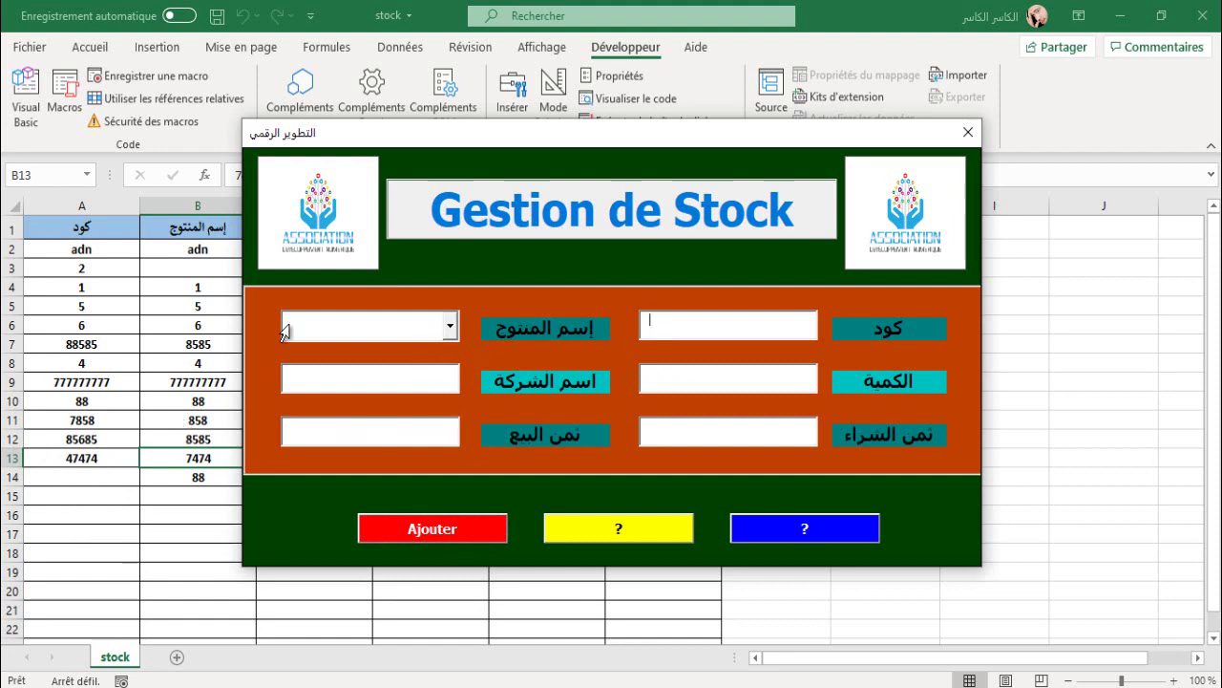
pyautogui.click(327, 330)
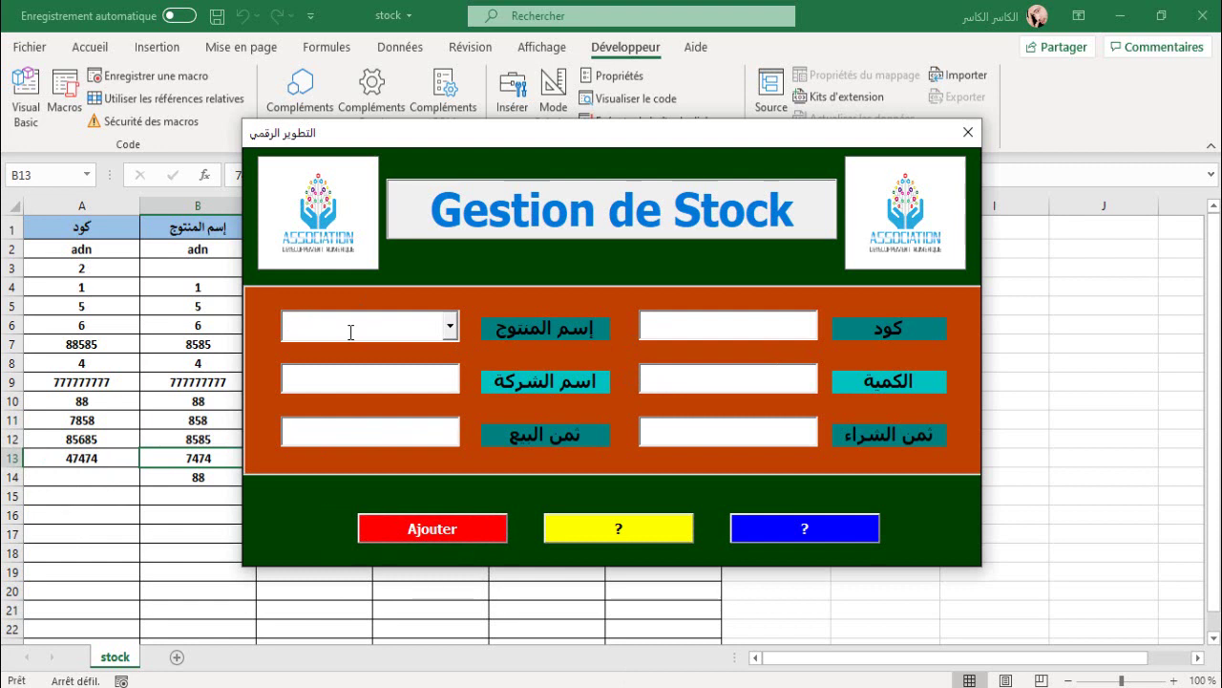
# Step: Close the form, change Range("A" to Range("B" in CommandButton1_Click, and rerun the form
pyautogui.click(969, 135)
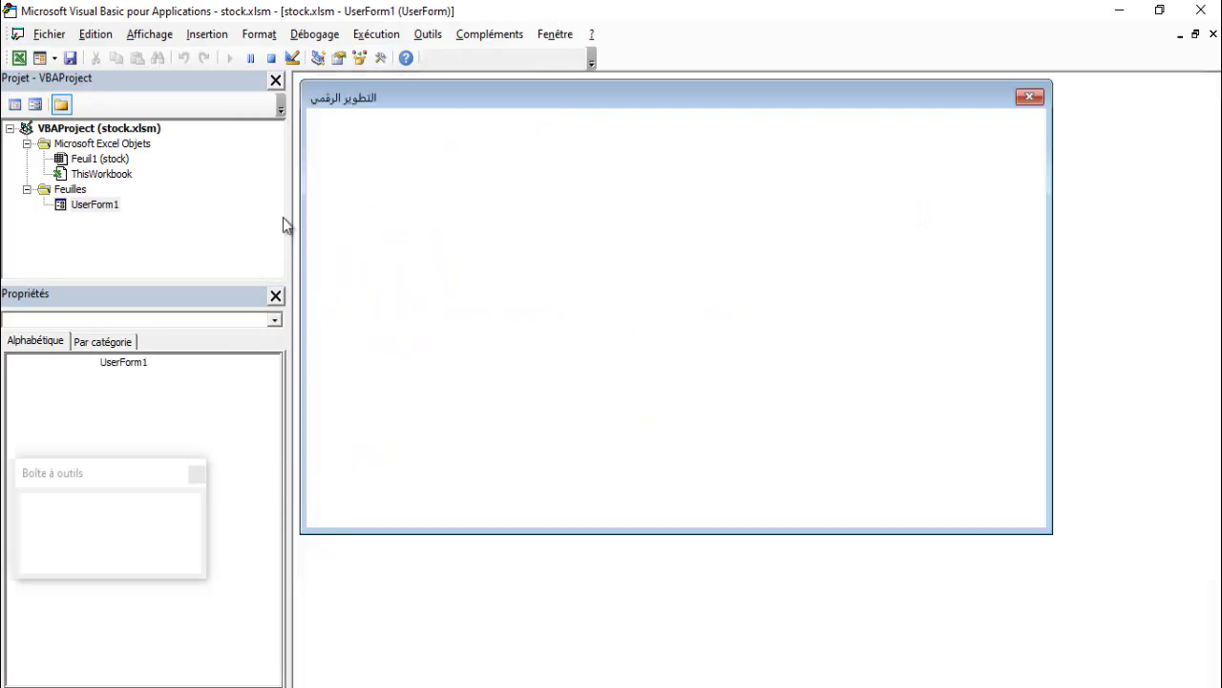
pyautogui.doubleClick(480, 496)
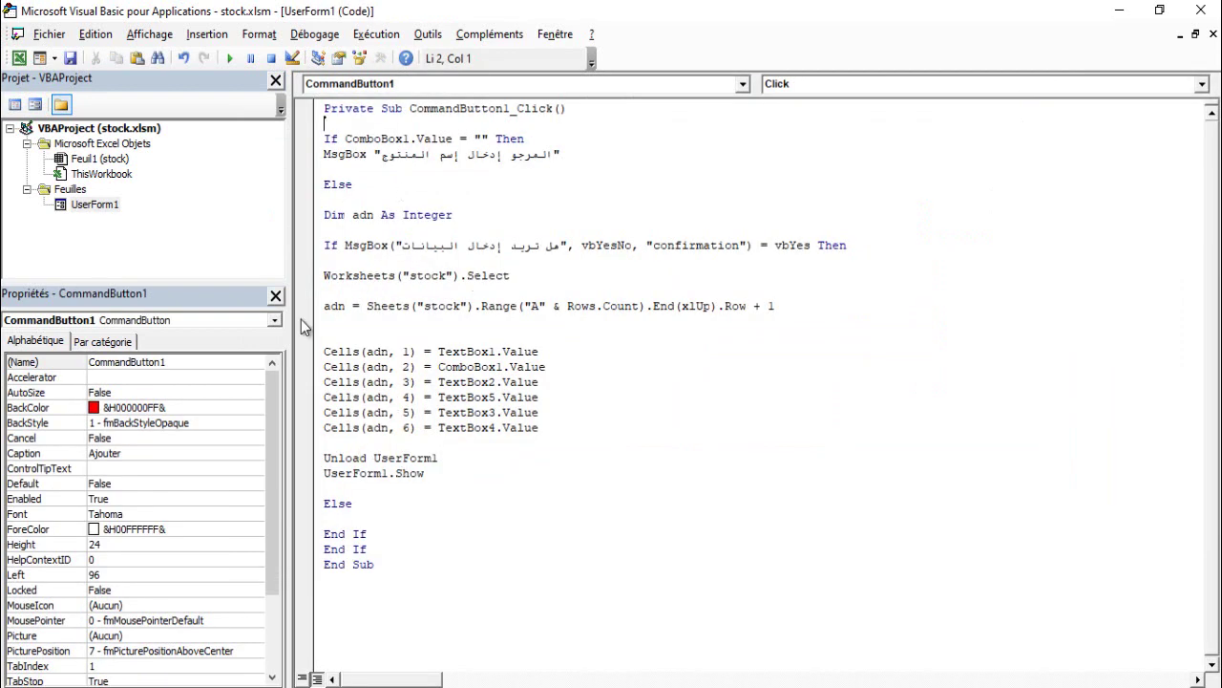
pyautogui.doubleClick(536, 306)
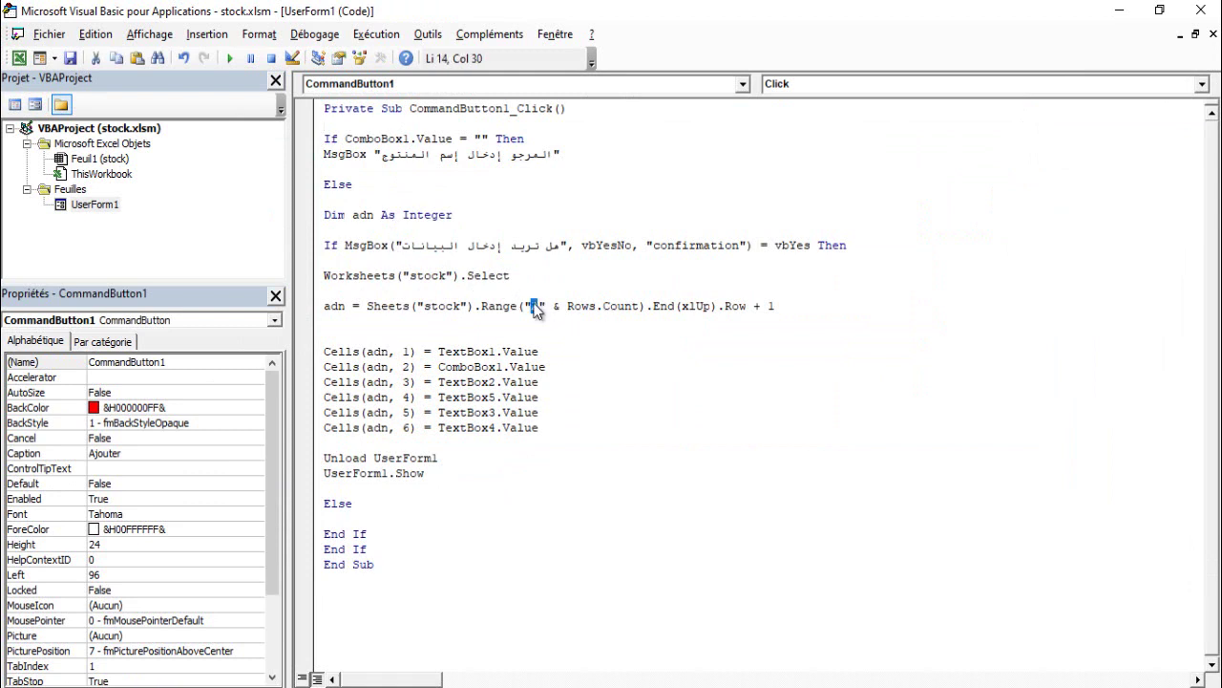
pyautogui.write('B')
pyautogui.click(234, 58)
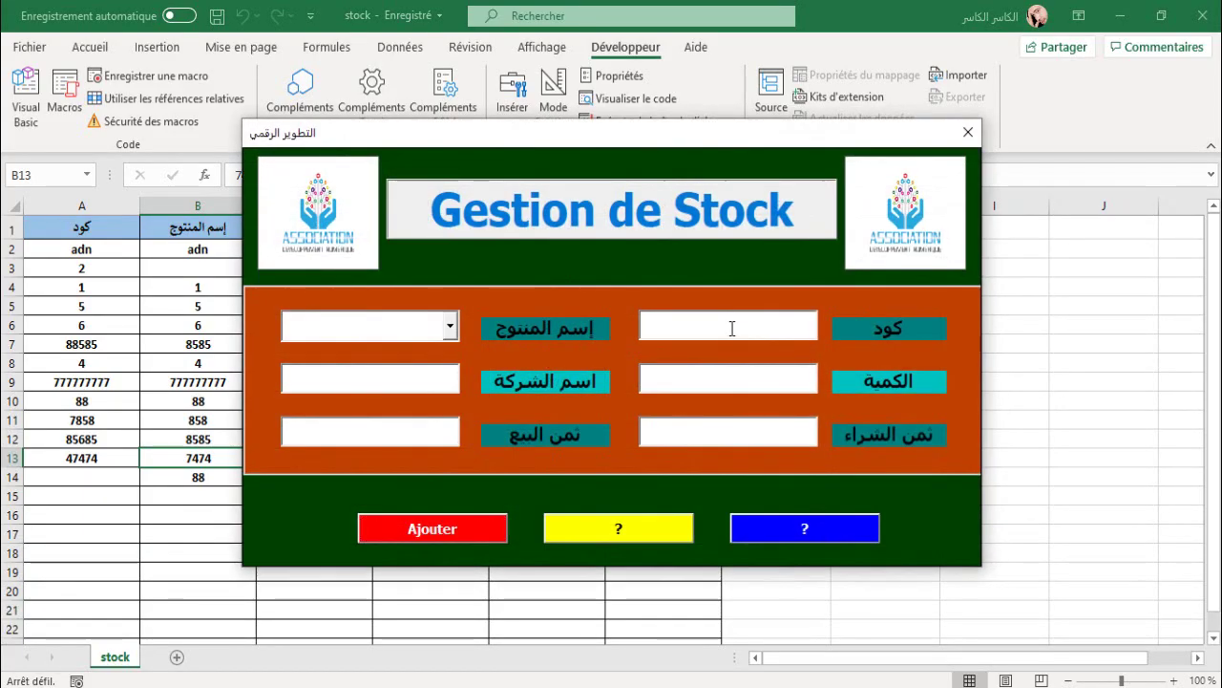
# Step: Add two entries, one of 74s and one of 828/82 values, filling rows 15 and 16
pyautogui.write('74\t74\t74\t')
pyautogui.write('74\t74\t74')
pyautogui.click(409, 527)
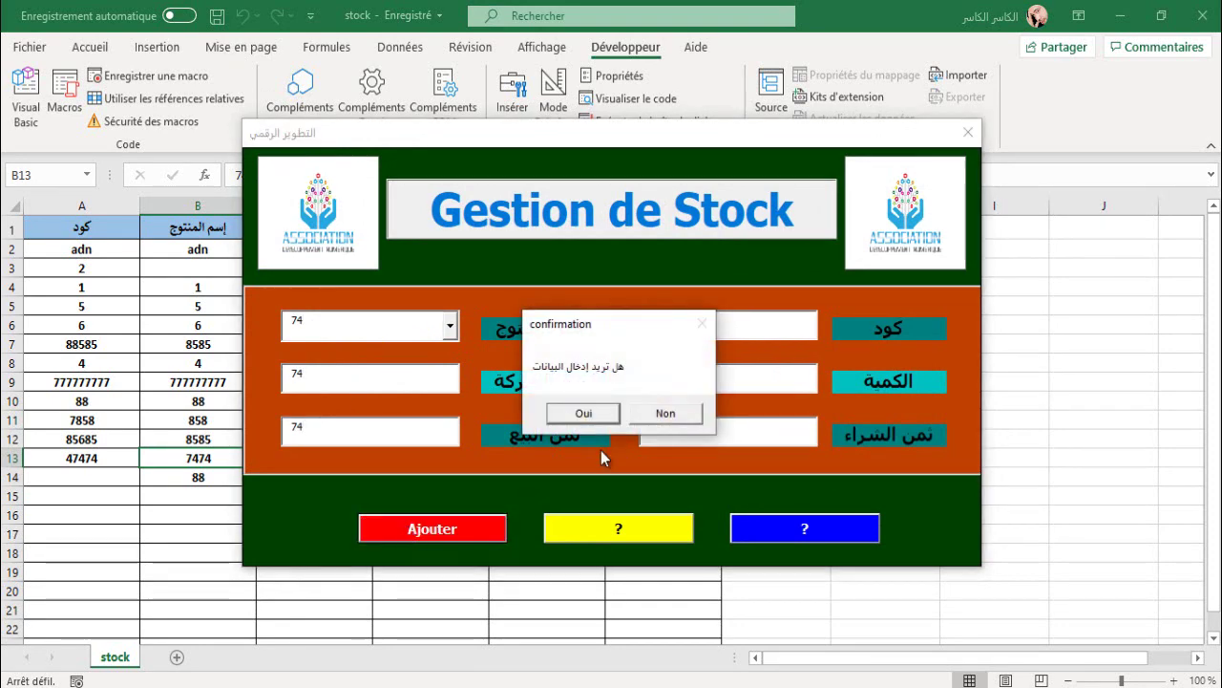
pyautogui.click(596, 414)
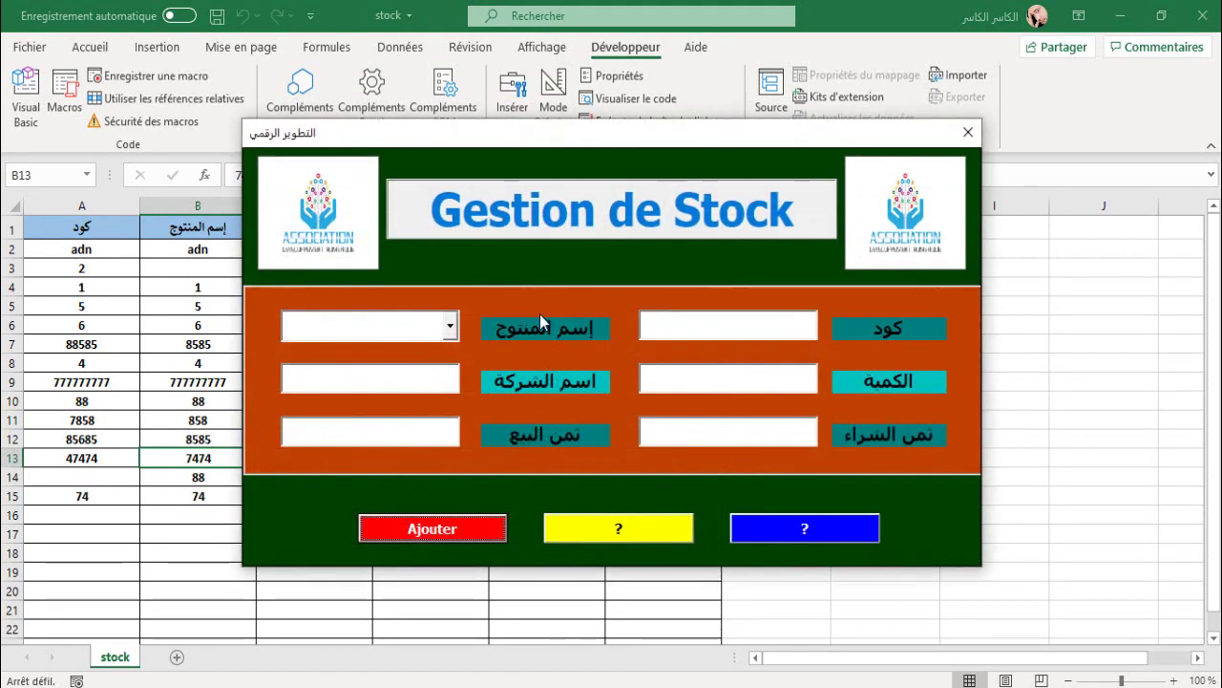
pyautogui.click(701, 327)
pyautogui.write('828\t828\t')
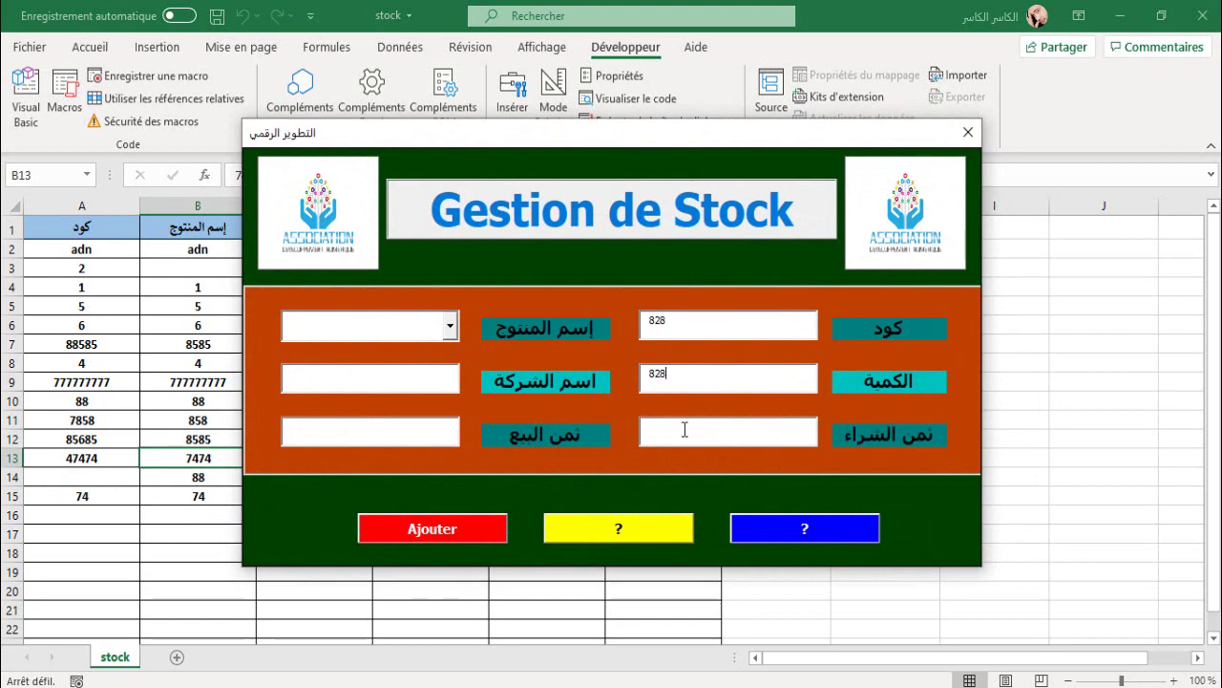
pyautogui.write('828\t82\t82\t82')
pyautogui.click(387, 527)
pyautogui.click(616, 414)
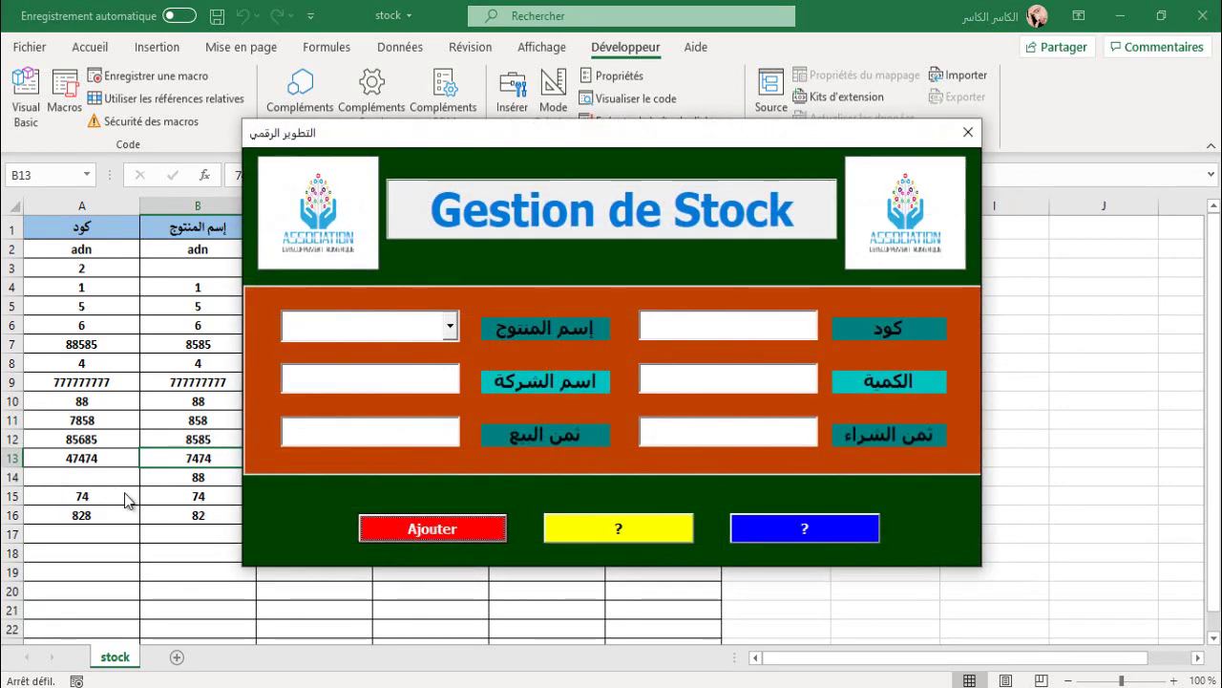
# Step: Fill the code and other fields with 8585, 858, 8585 and 8588, leaving product name blank
pyautogui.click(723, 333)
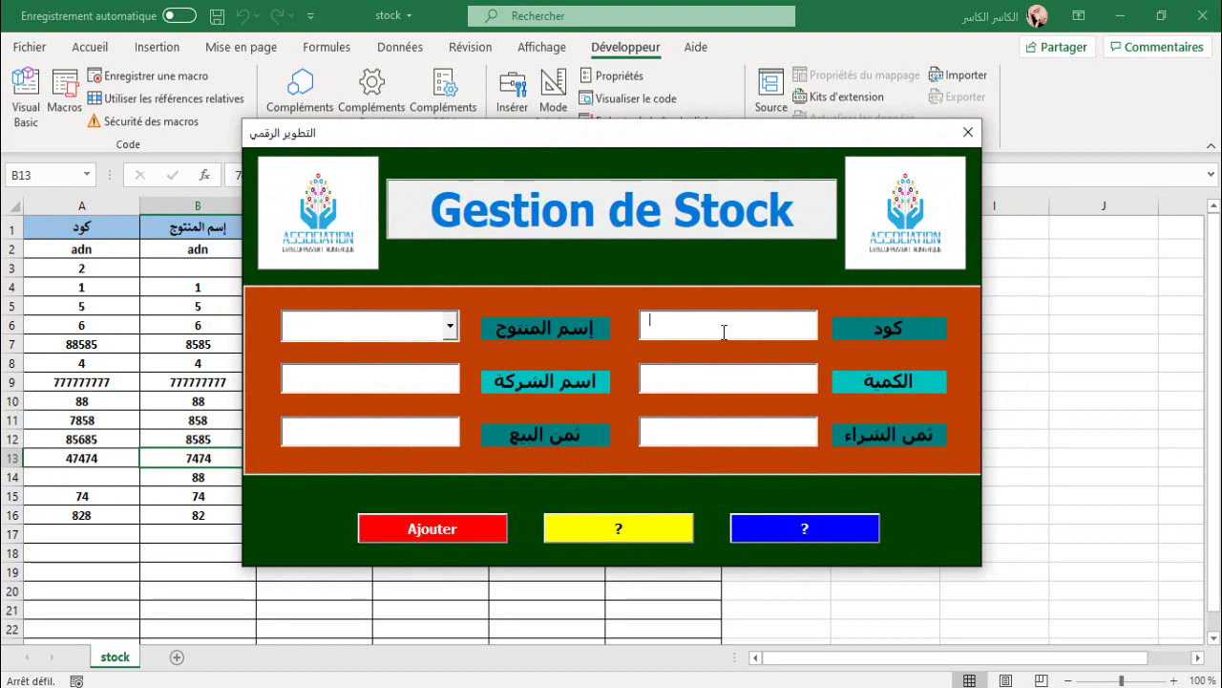
pyautogui.write('8585')
pyautogui.click(707, 369)
pyautogui.write('858')
pyautogui.click(679, 430)
pyautogui.write('8585')
pyautogui.click(373, 385)
pyautogui.write('858')
pyautogui.write('8')
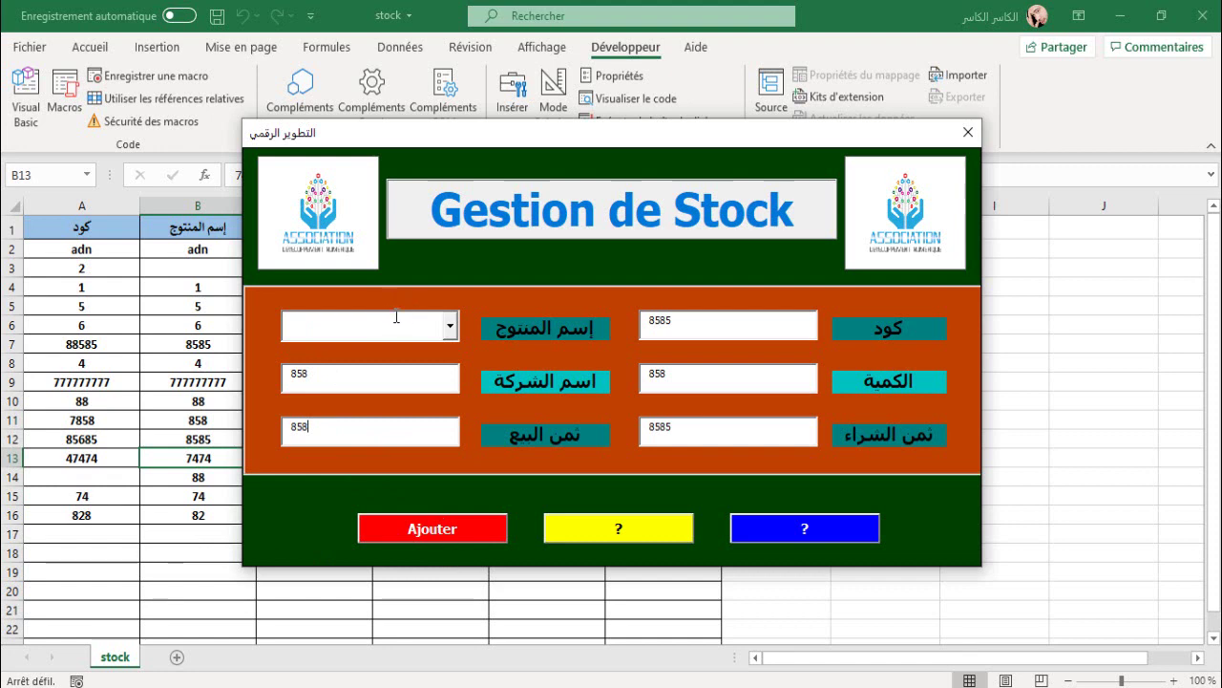
# Step: Try adding it twice, dismiss the missing product name warning each time, and close the form
pyautogui.click(445, 527)
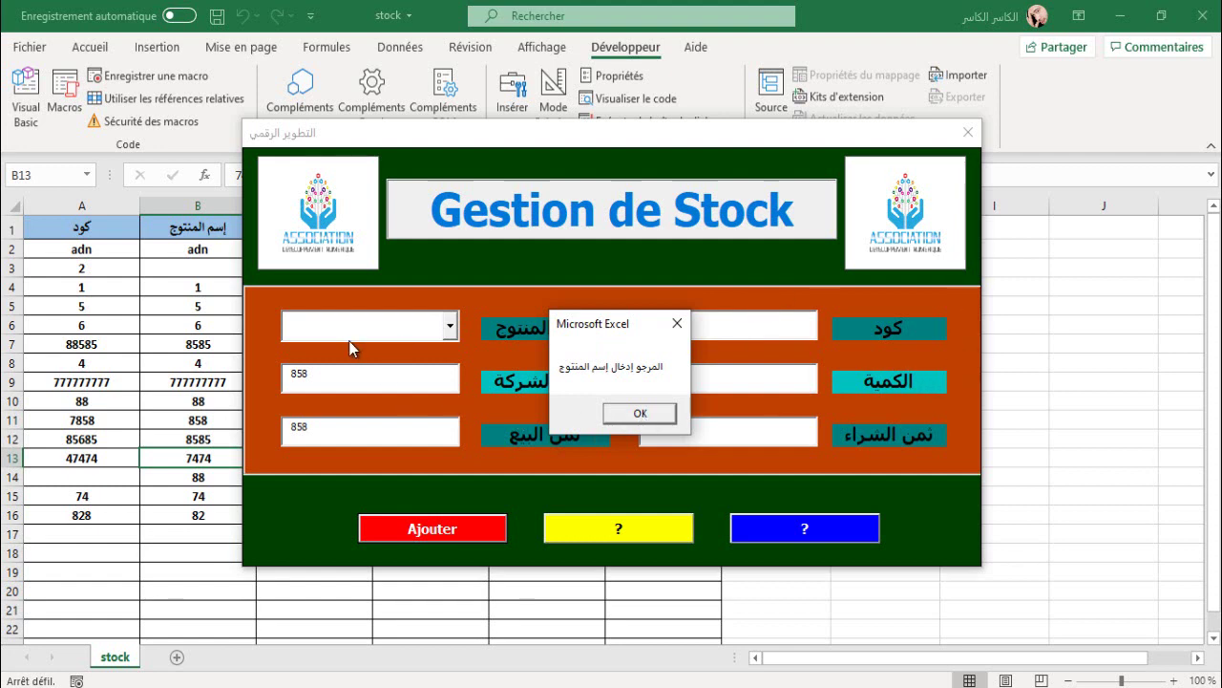
pyautogui.click(639, 413)
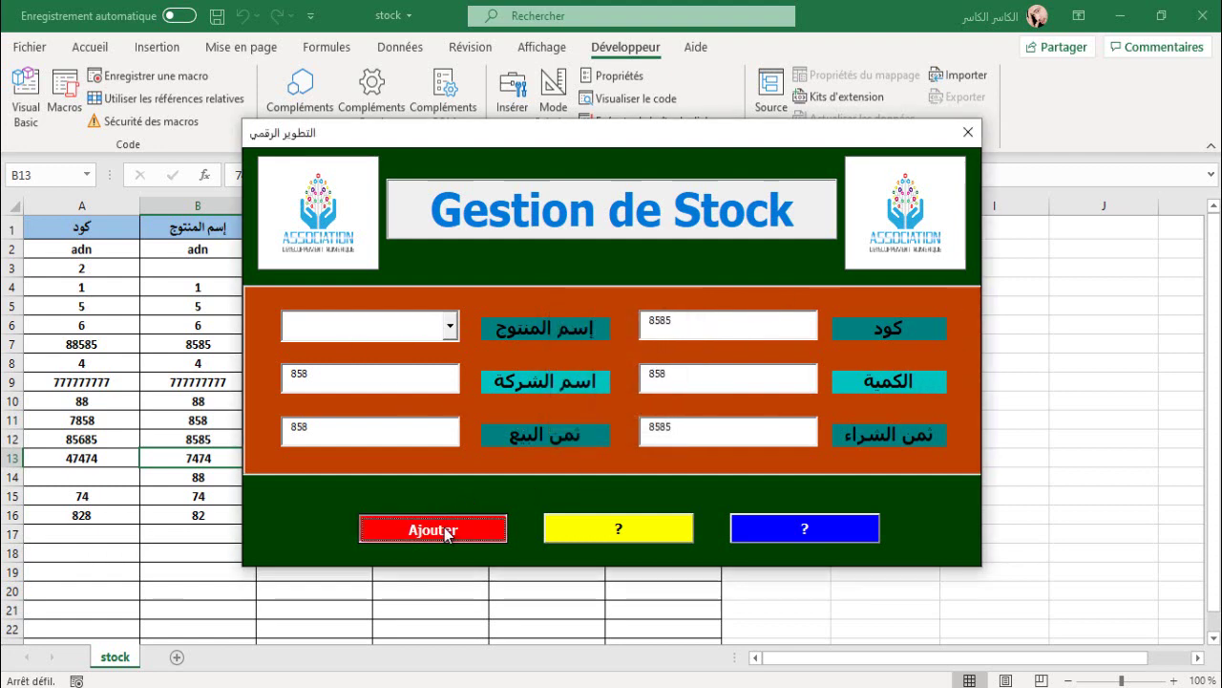
pyautogui.click(445, 531)
pyautogui.click(639, 413)
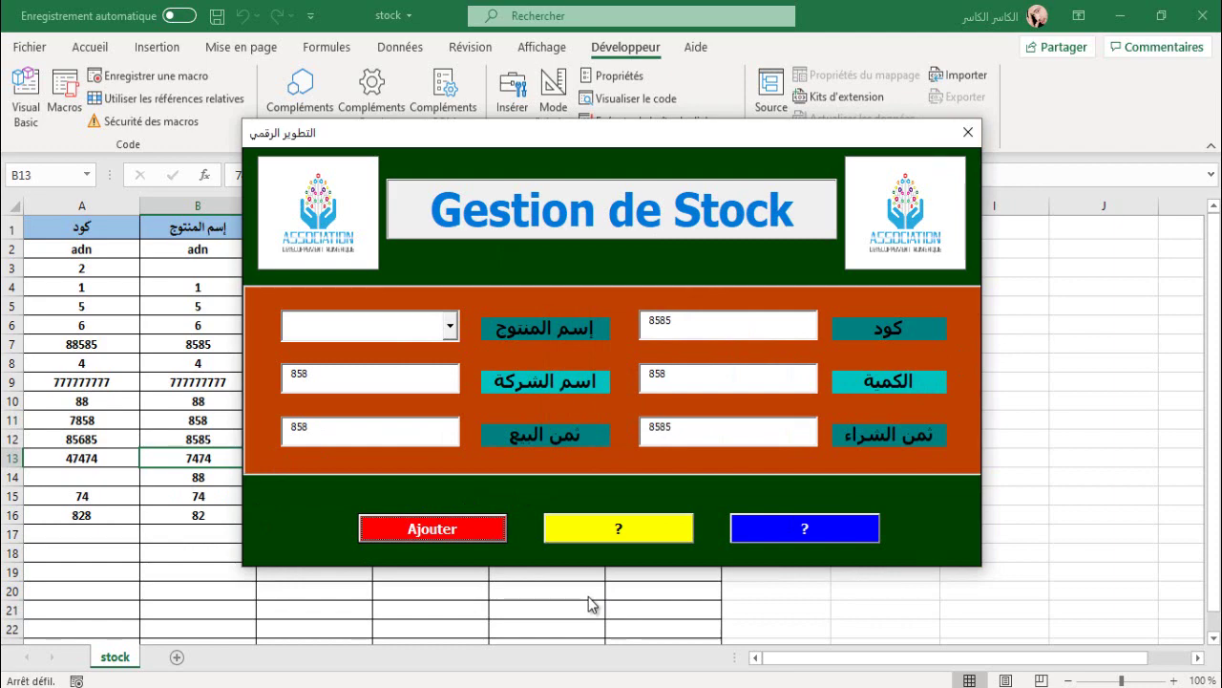
pyautogui.click(969, 131)
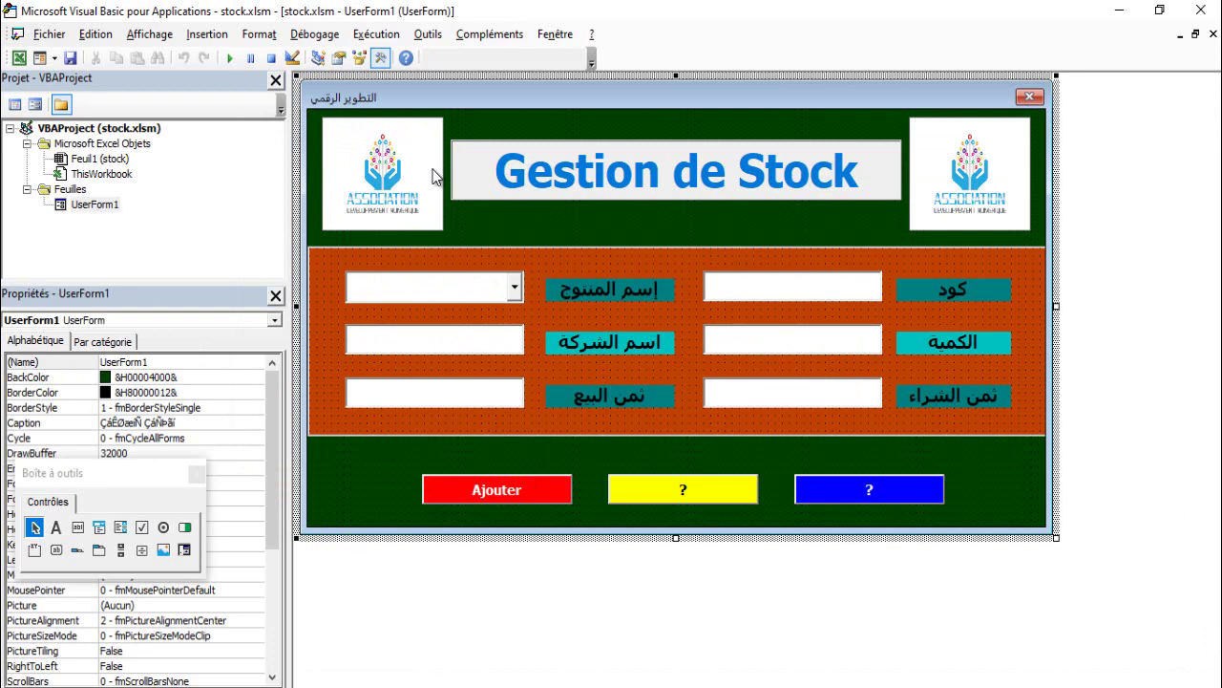
# Step: Highlight the Ajouter code's row-lookup and six Cells lines to explain them, then return to Excel
pyautogui.doubleClick(493, 492)
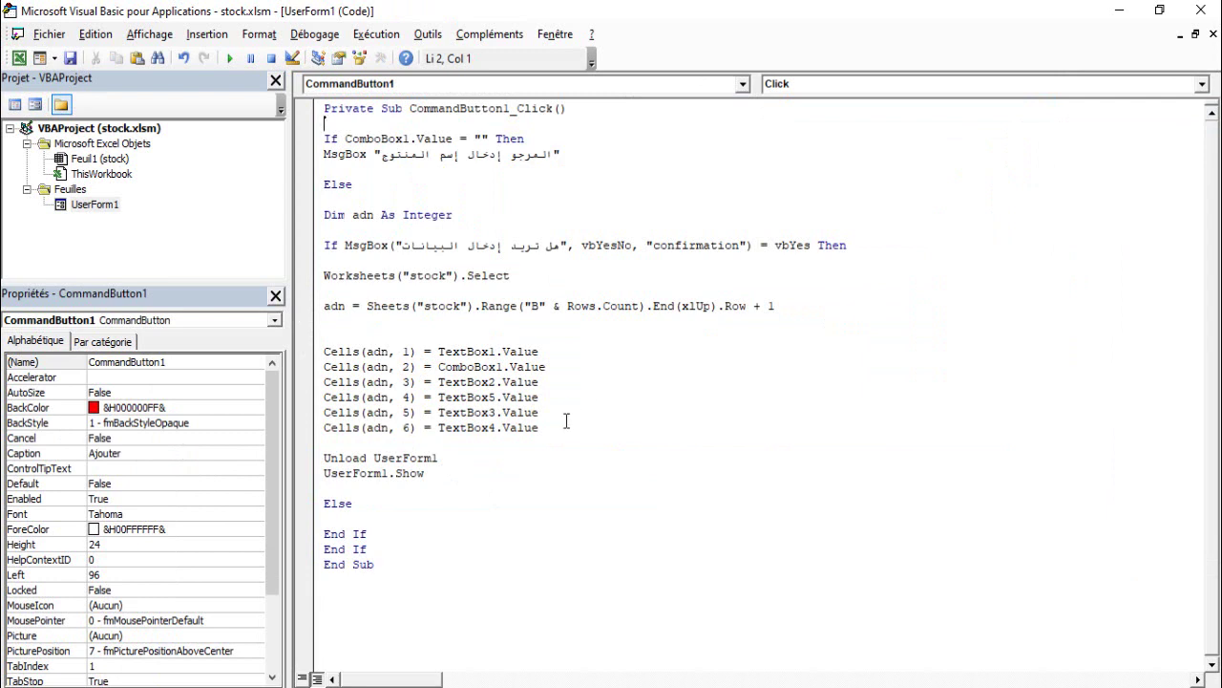
pyautogui.moveTo(539, 428); pyautogui.dragTo(315, 356)
pyautogui.click(331, 337)
pyautogui.moveTo(790, 304); pyautogui.dragTo(340, 289)
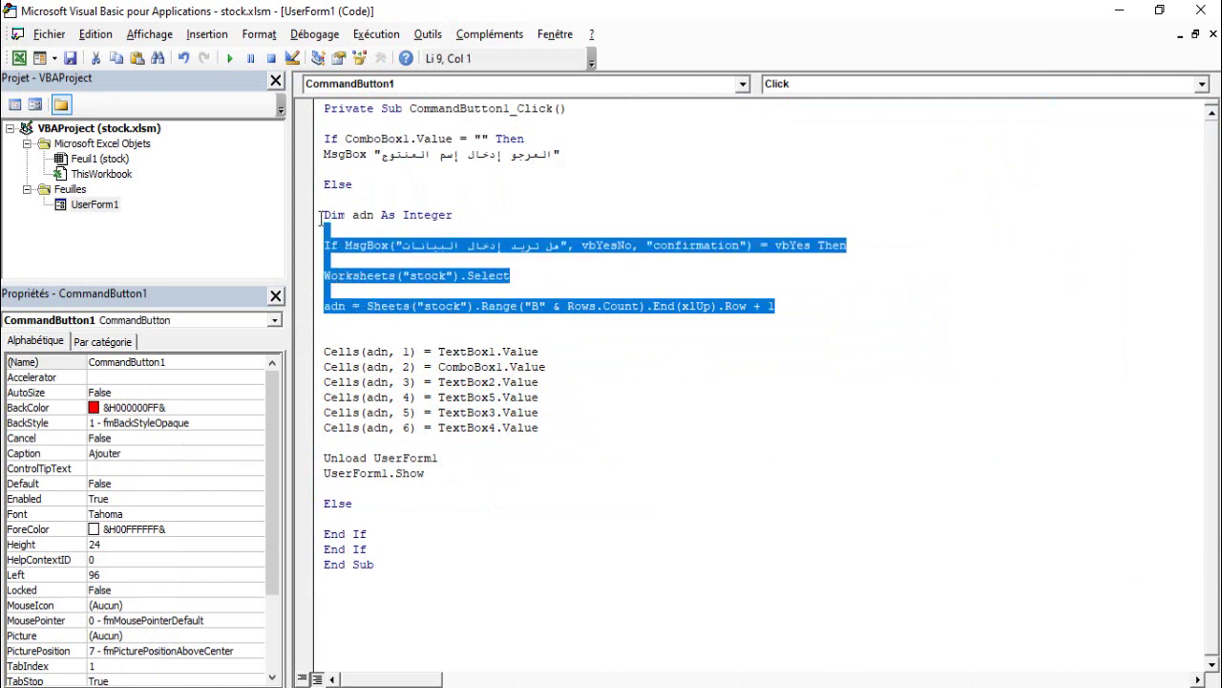
pyautogui.click(339, 306)
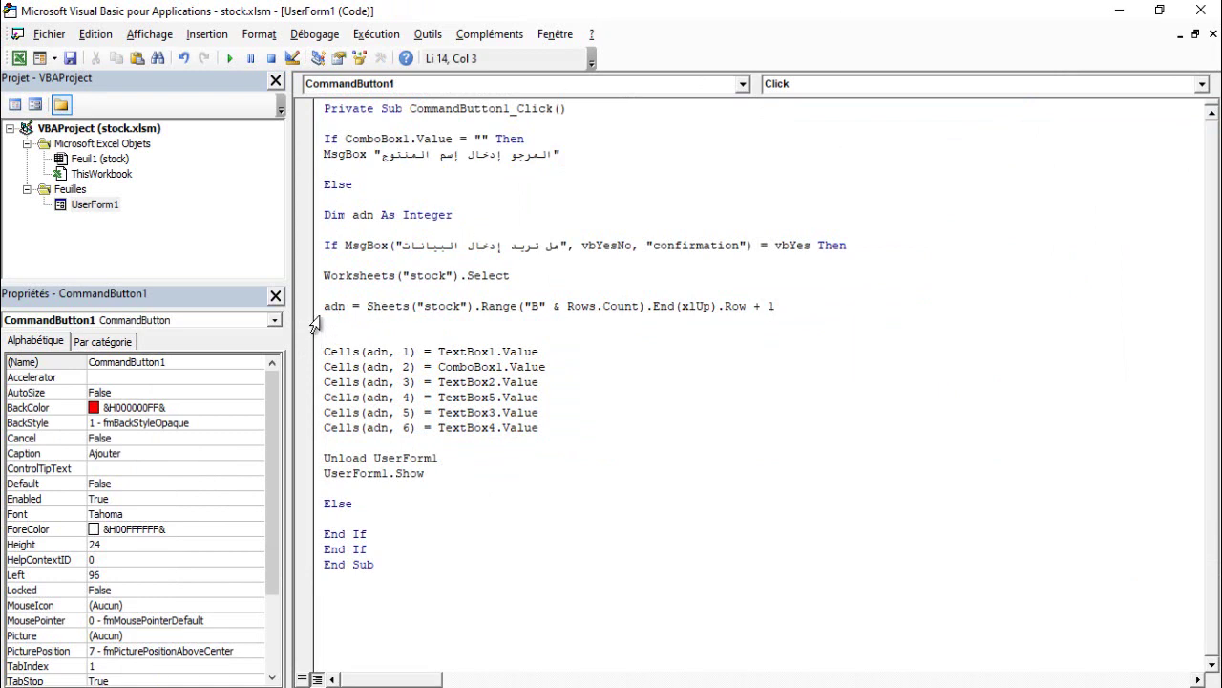
pyautogui.moveTo(776, 306)
pyautogui.mouseDown()
pyautogui.moveTo(352, 245)
pyautogui.moveTo(311, 112)
pyautogui.mouseUp()
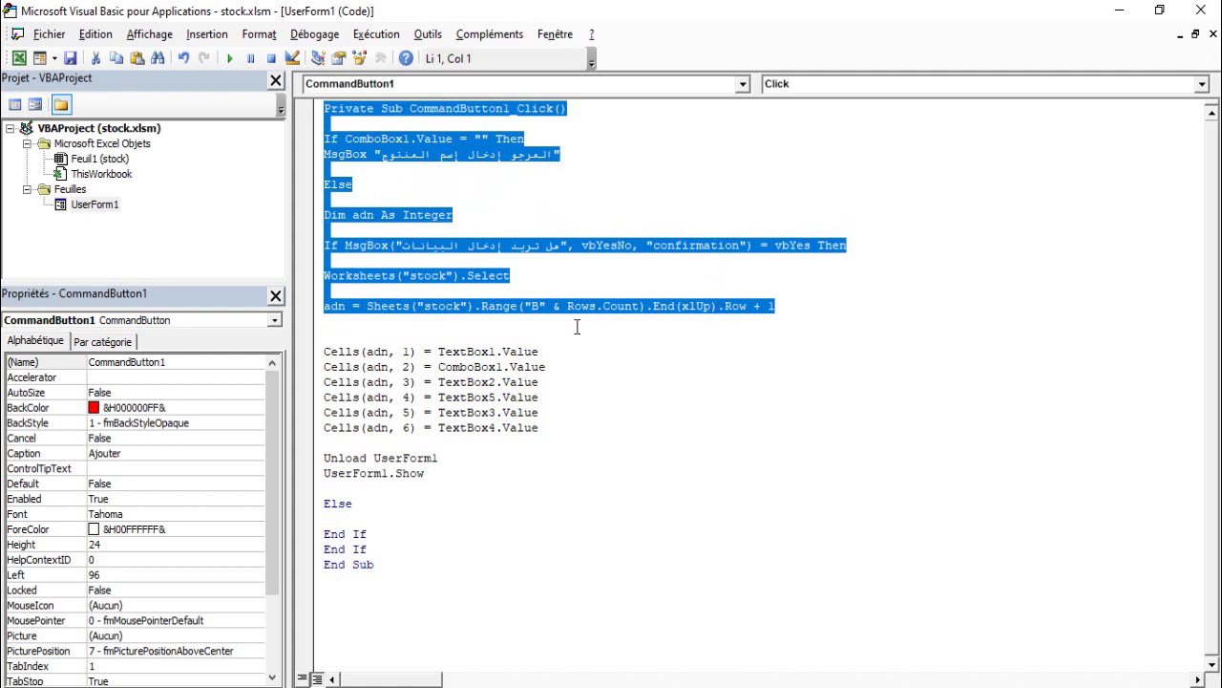
pyautogui.moveTo(328, 351); pyautogui.dragTo(536, 441)
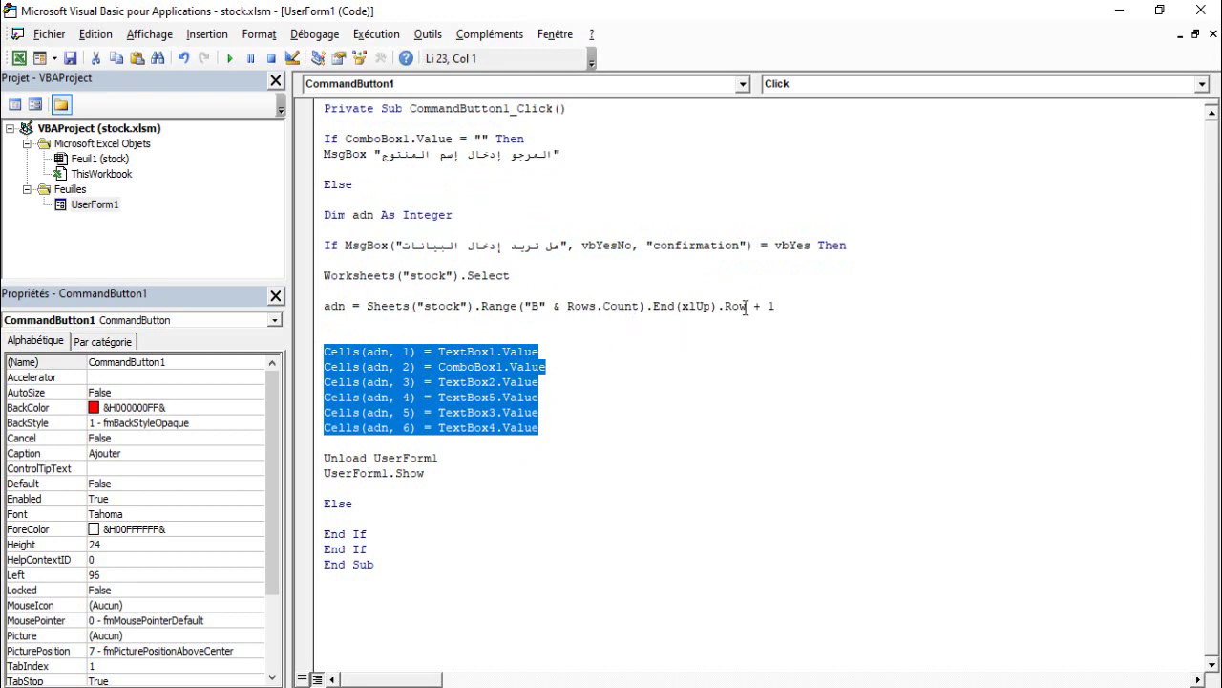
pyautogui.click(329, 355)
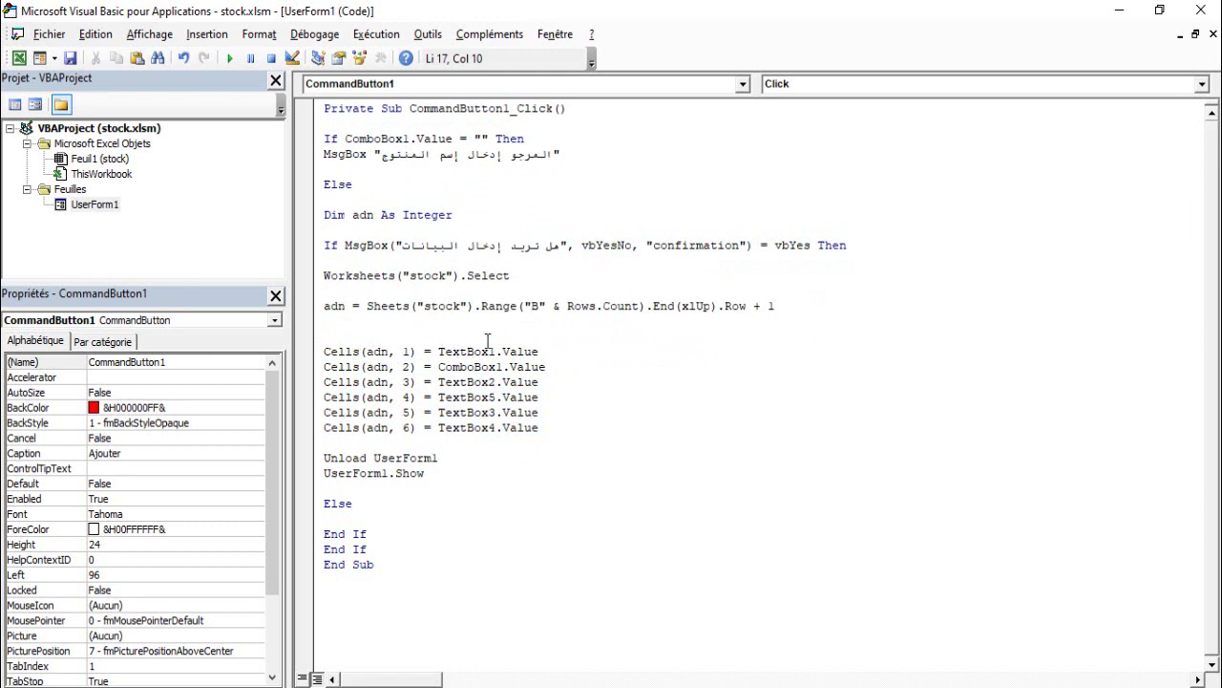
pyautogui.moveTo(539, 351); pyautogui.dragTo(298, 356)
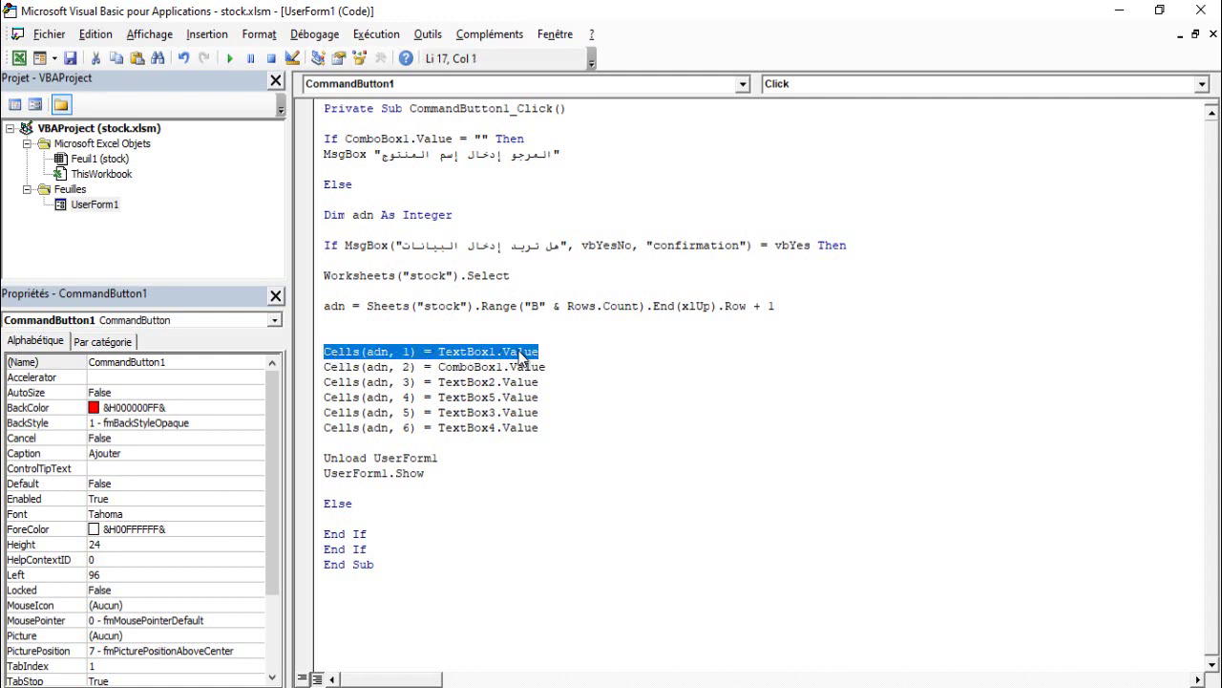
pyautogui.click(18, 58)
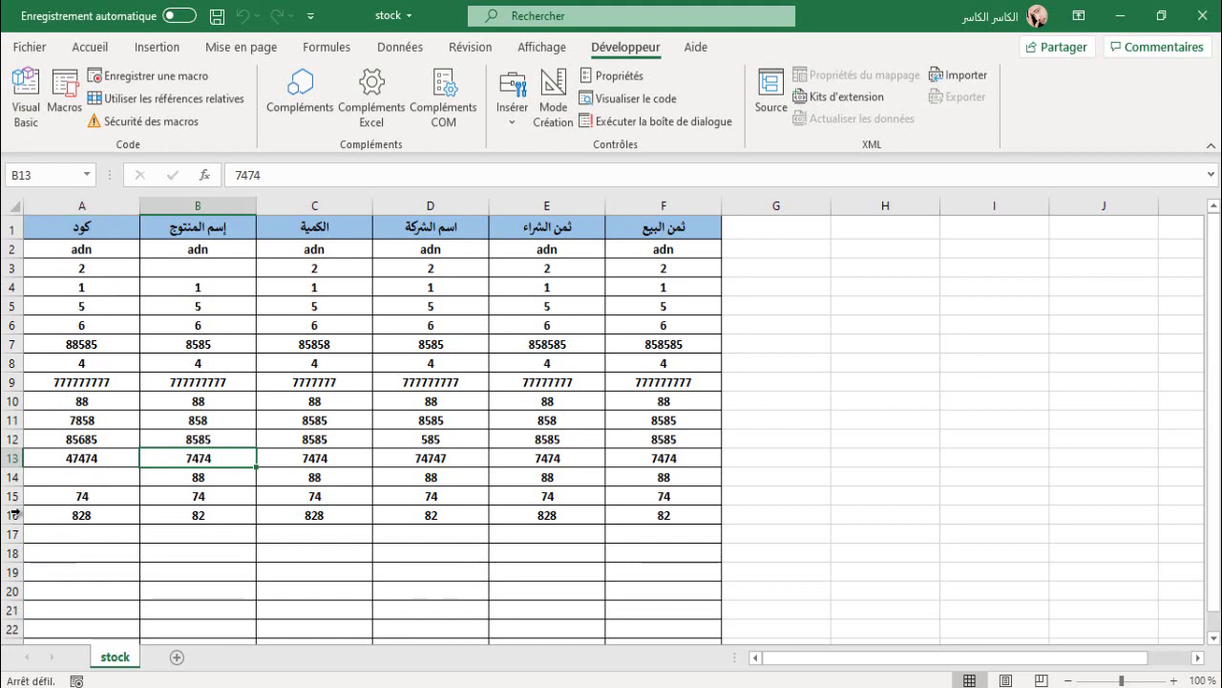
pyautogui.click(26, 96)
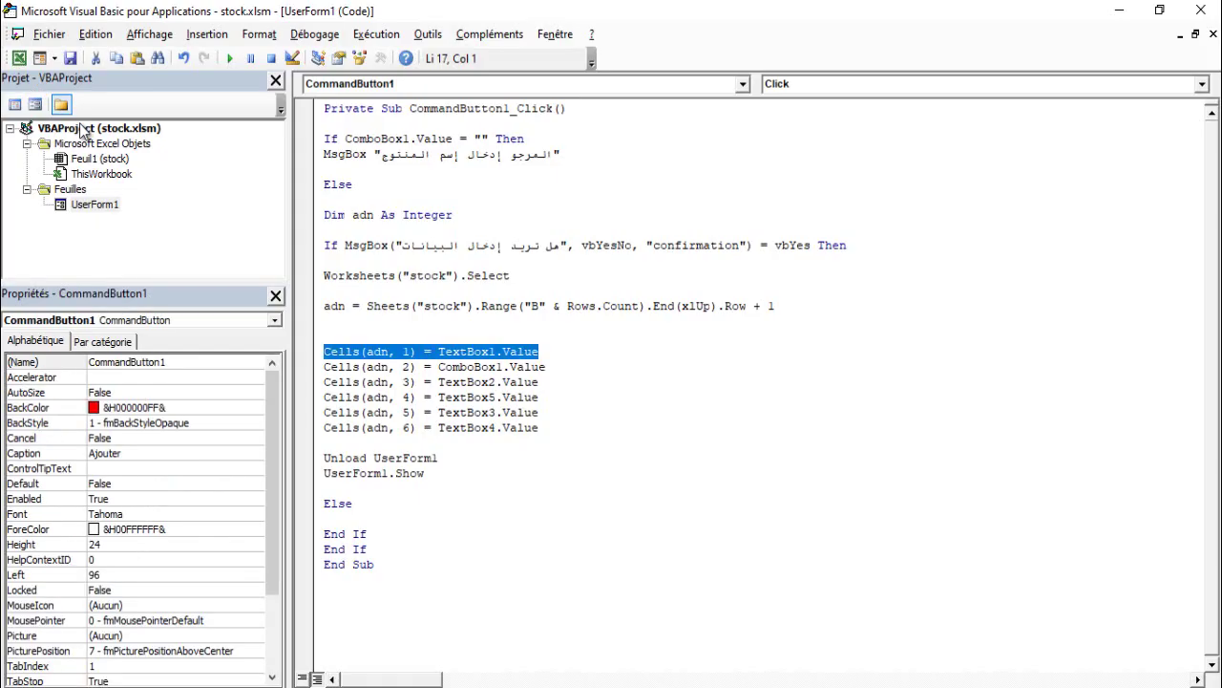
pyautogui.click(340, 352)
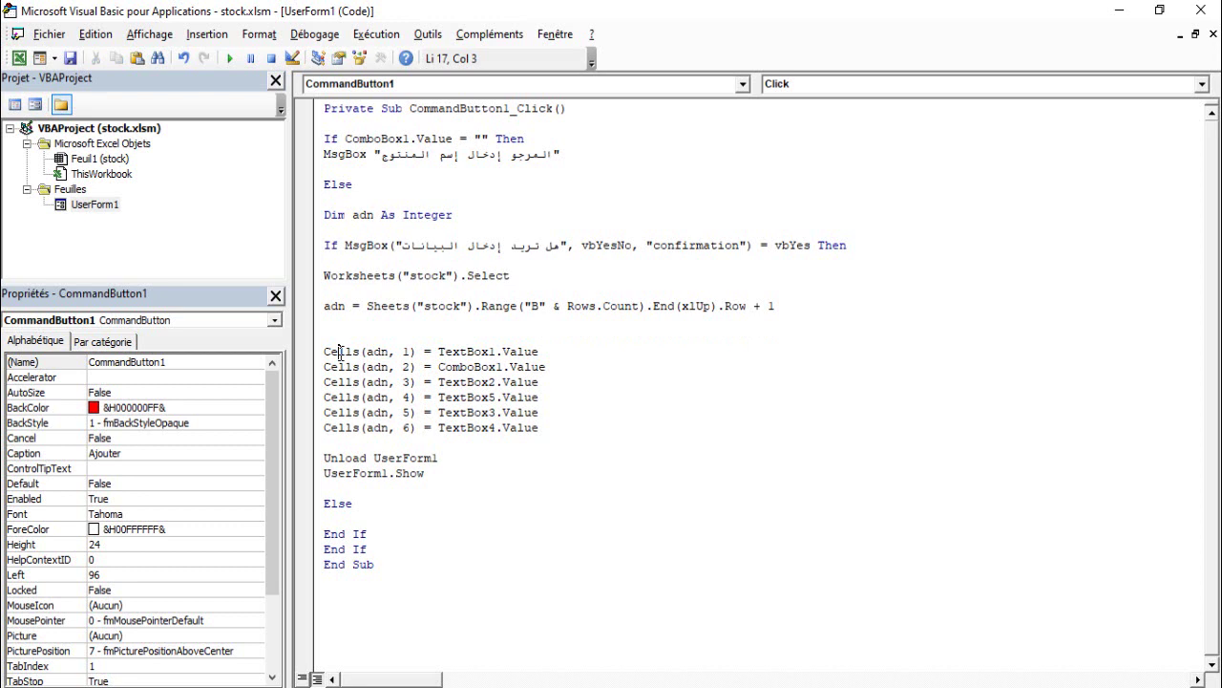
pyautogui.doubleClick(340, 353)
pyautogui.doubleClick(376, 351)
pyautogui.doubleClick(377, 366)
pyautogui.doubleClick(377, 382)
pyautogui.doubleClick(377, 398)
pyautogui.doubleClick(377, 413)
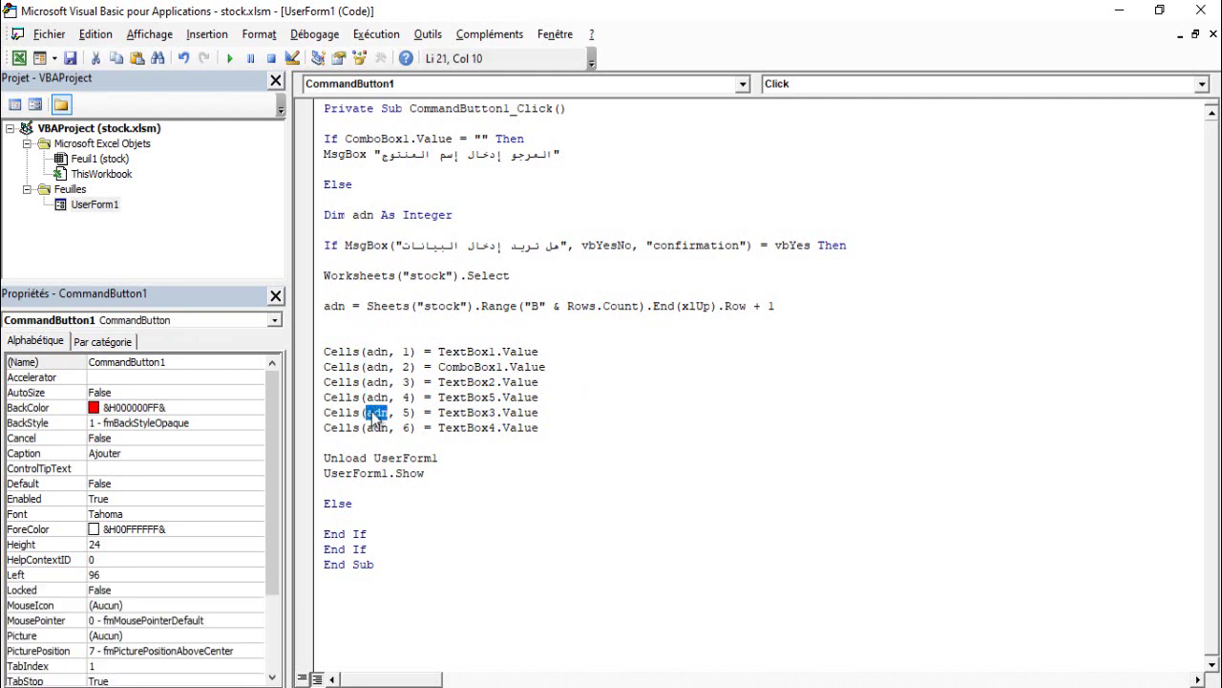
pyautogui.doubleClick(377, 428)
pyautogui.doubleClick(376, 352)
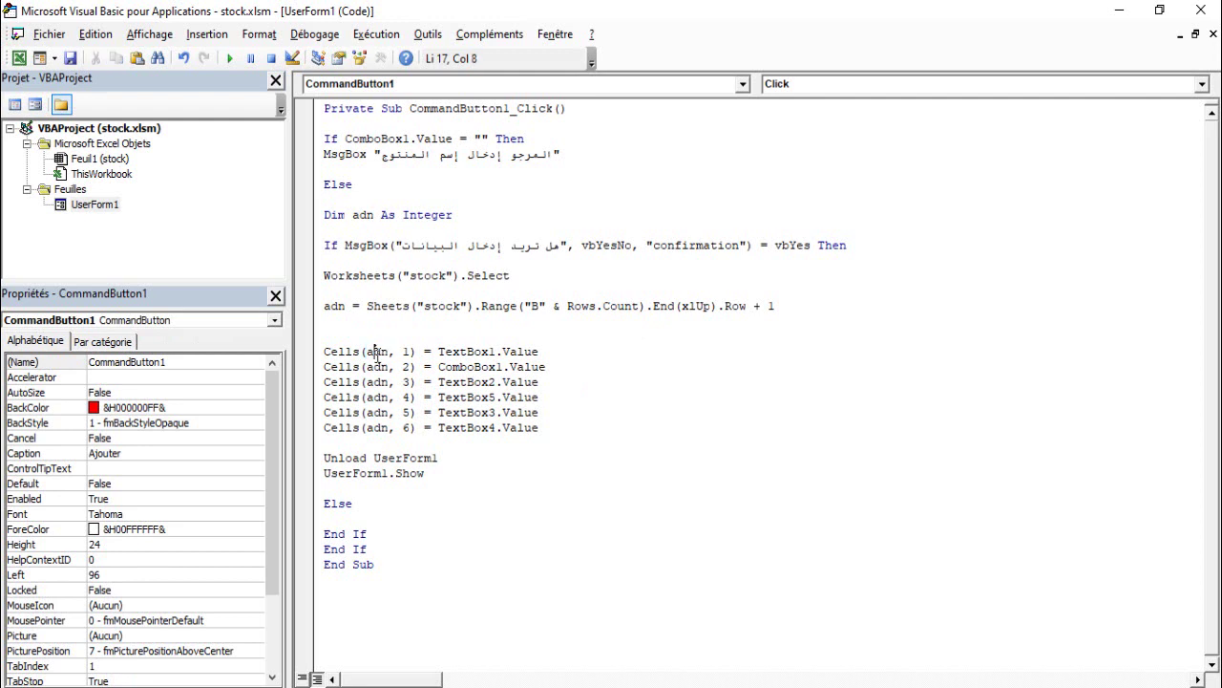
pyautogui.doubleClick(377, 353)
pyautogui.click(19, 59)
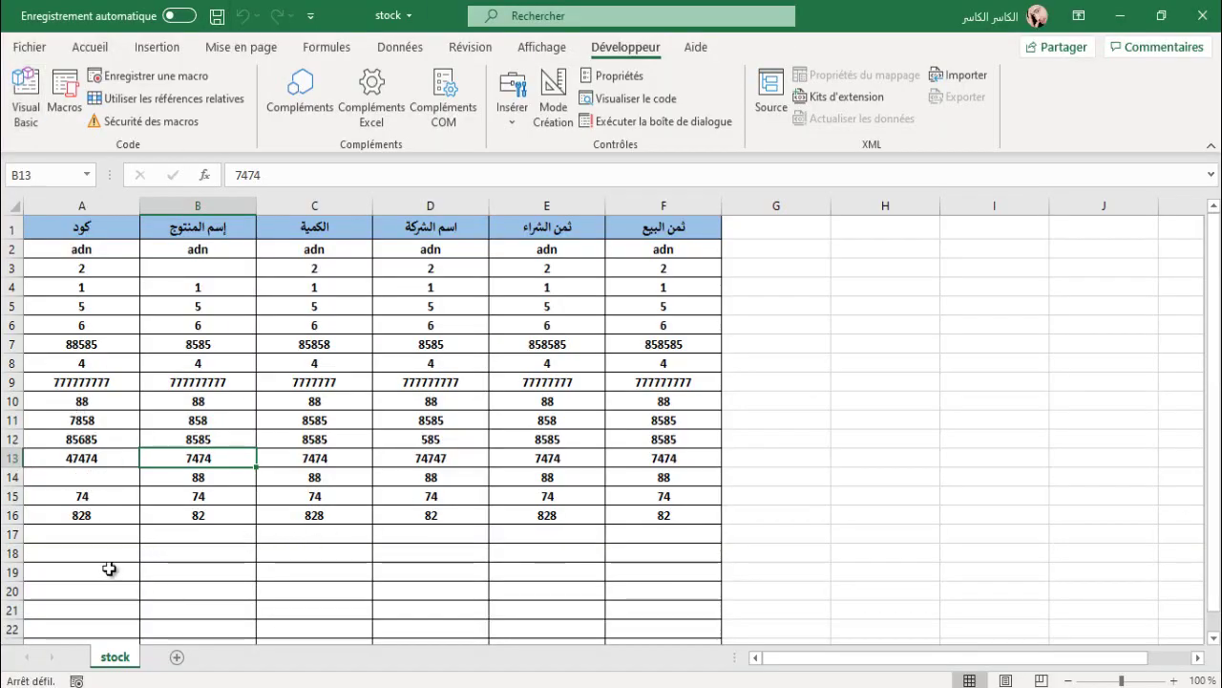
# Step: Select A17 and the row 16 and 17 headers, then reopen the Visual Basic editor
pyautogui.click(78, 212)
pyautogui.click(101, 538)
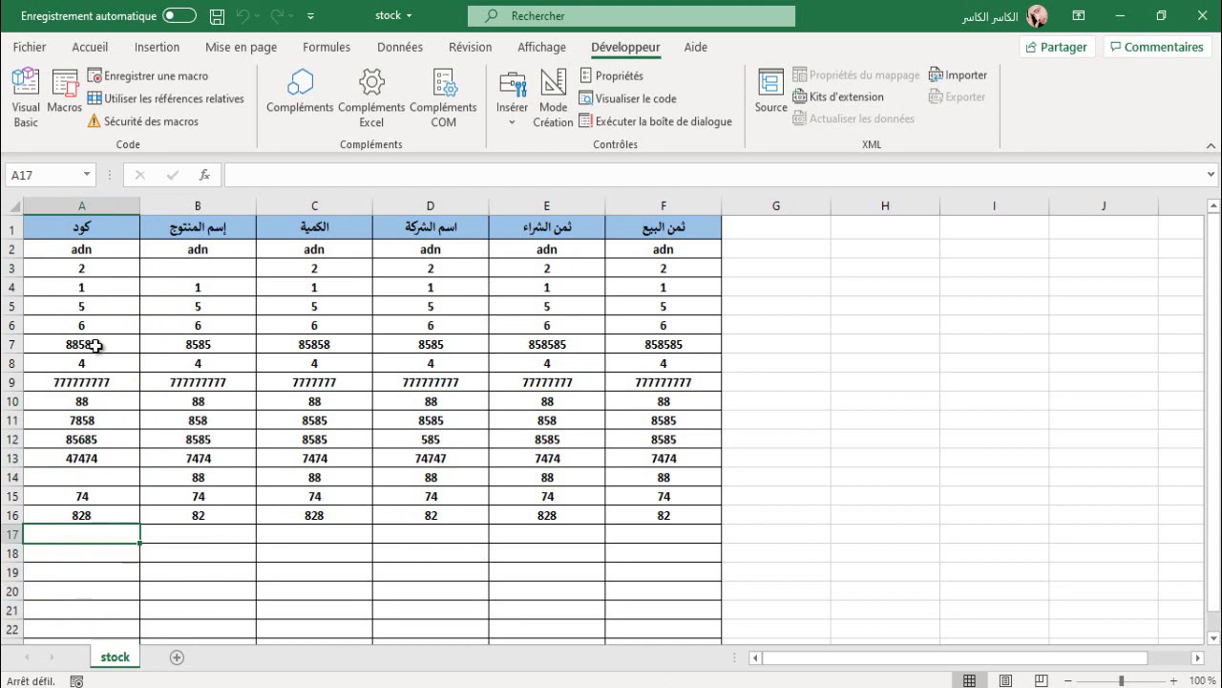
pyautogui.click(10, 515)
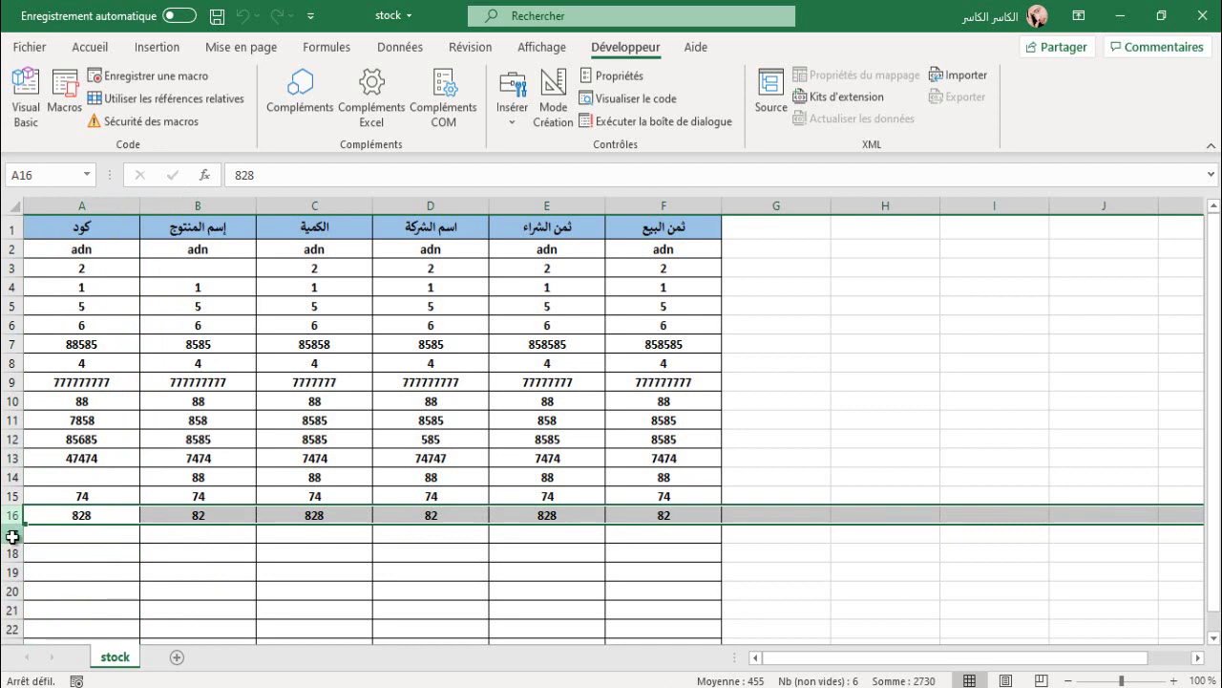
pyautogui.click(9, 536)
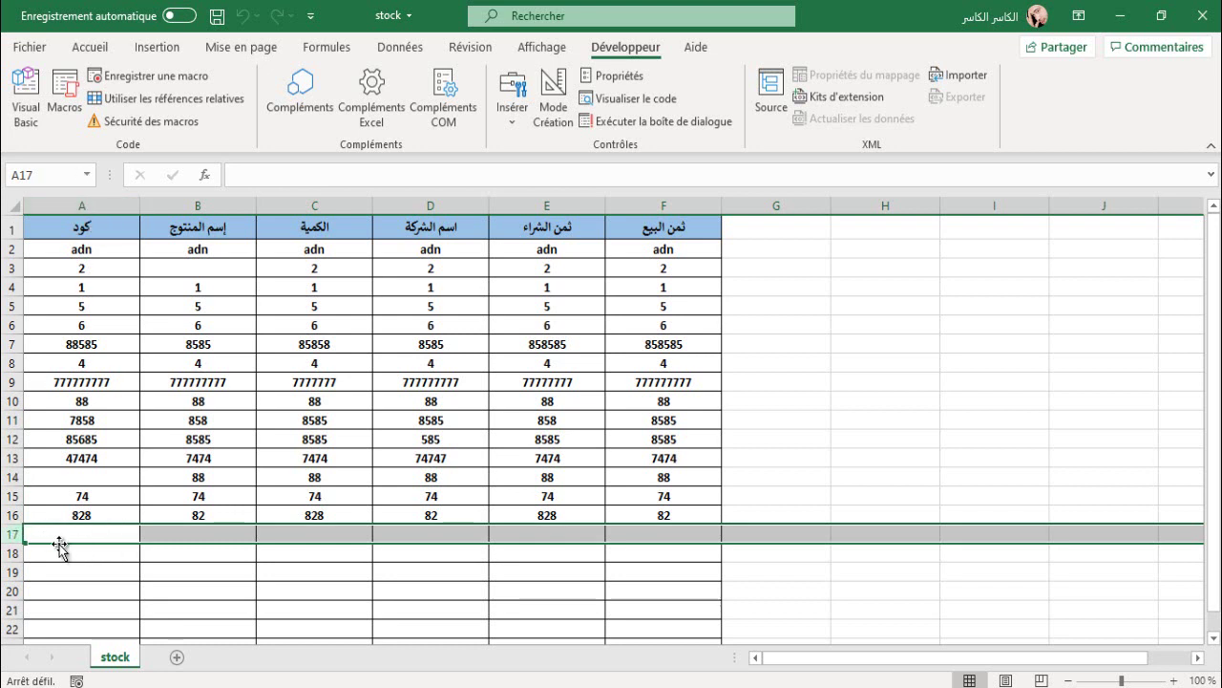
pyautogui.click(26, 96)
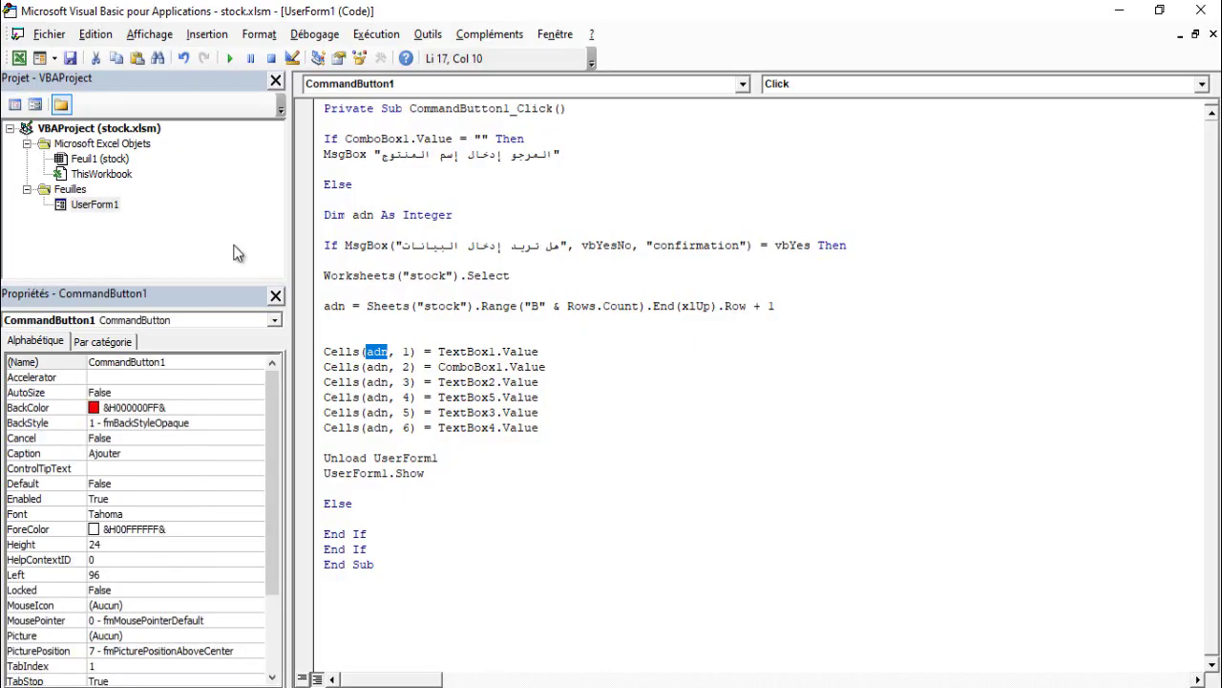
# Step: Highlight the six Cells lines and the column number 1 in Cells(adn, 1) to review them
pyautogui.click(317, 352)
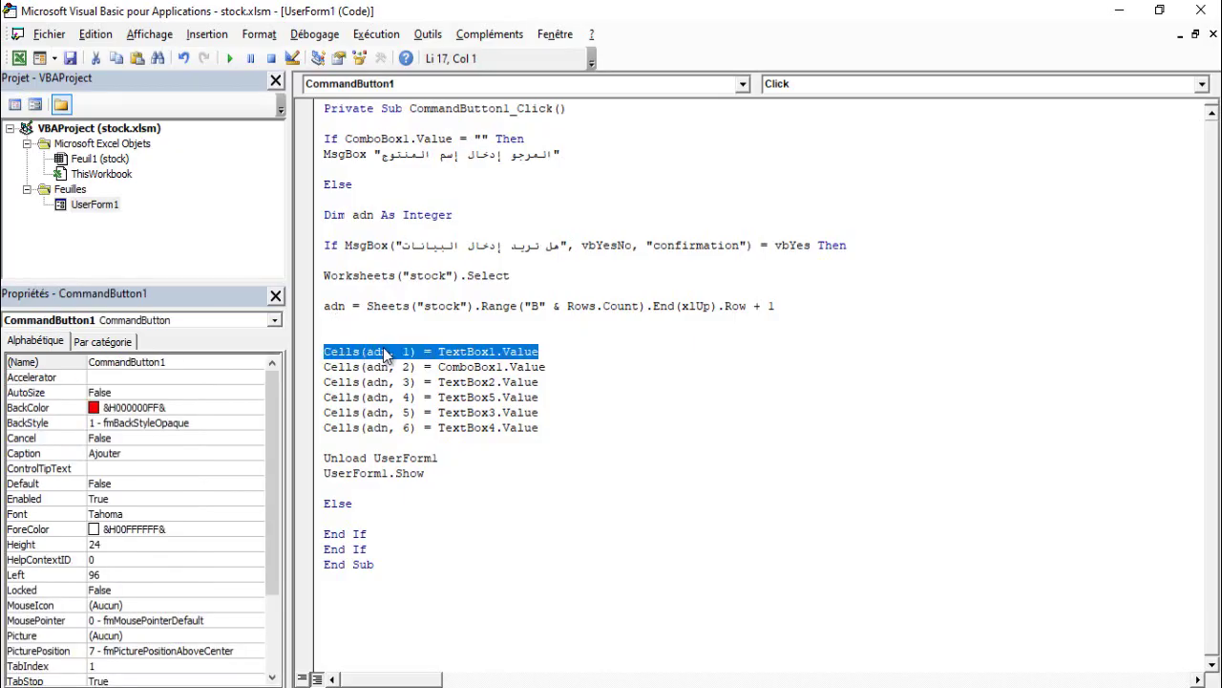
pyautogui.click(395, 367)
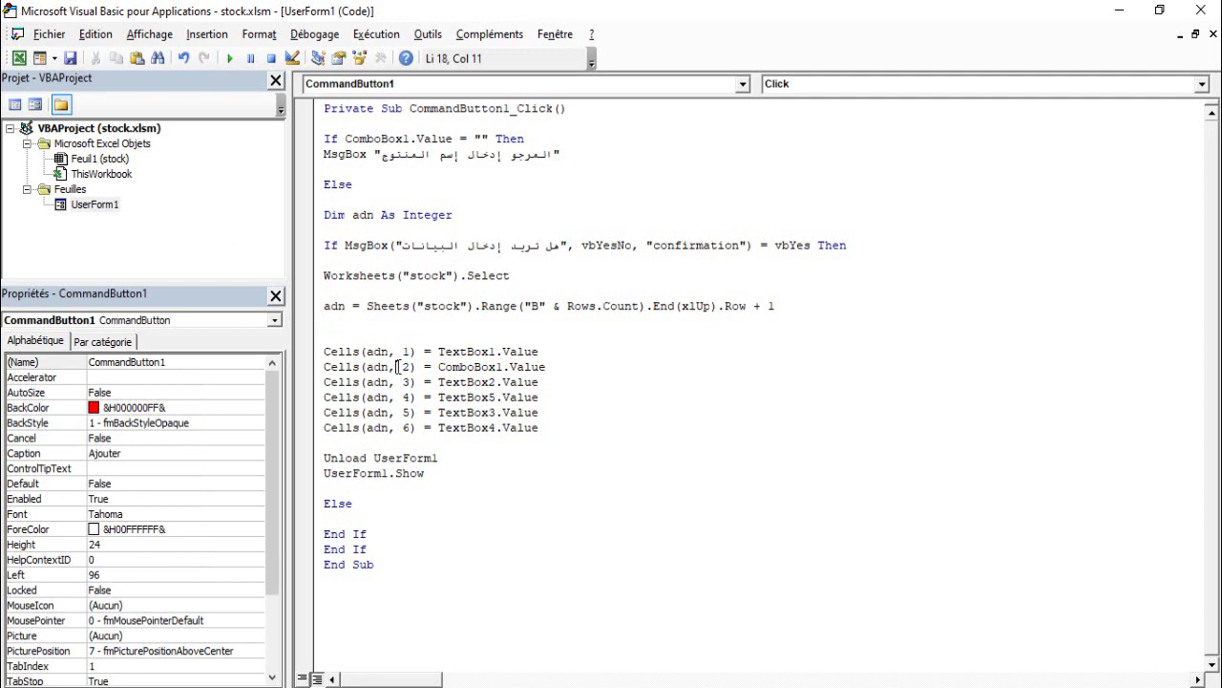
pyautogui.click(376, 373)
pyautogui.click(374, 396)
pyautogui.click(369, 428)
pyautogui.moveTo(315, 358); pyautogui.dragTo(562, 429)
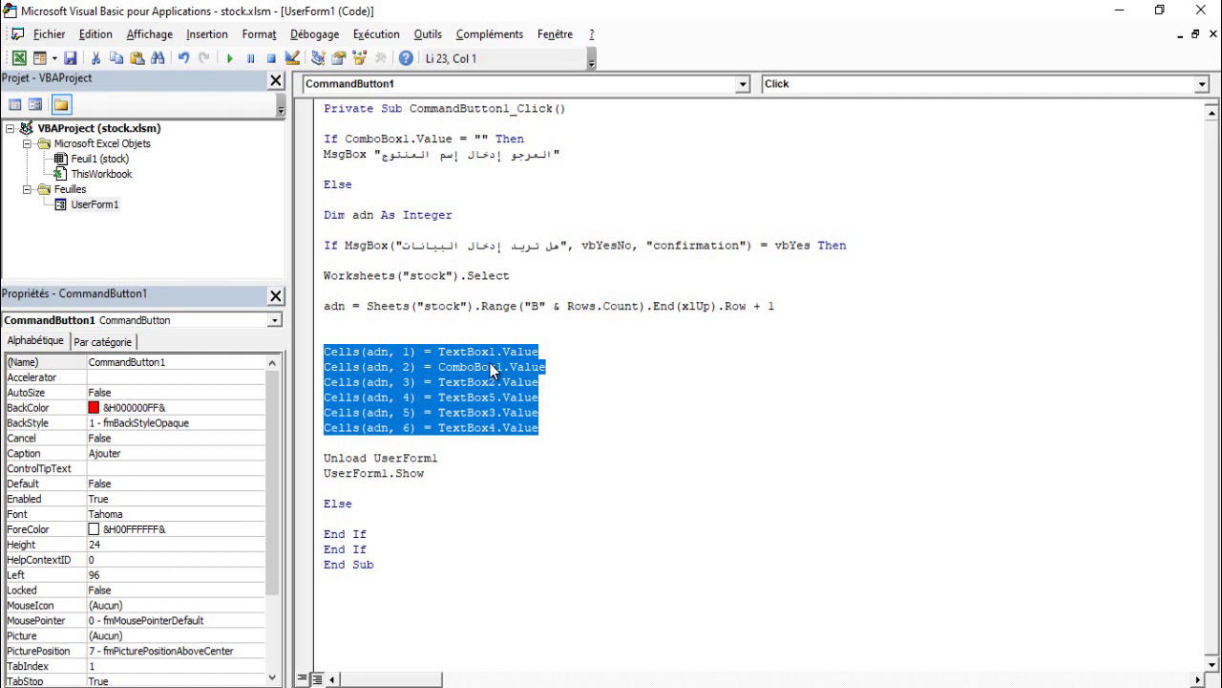
pyautogui.click(406, 350)
pyautogui.doubleClick(408, 350)
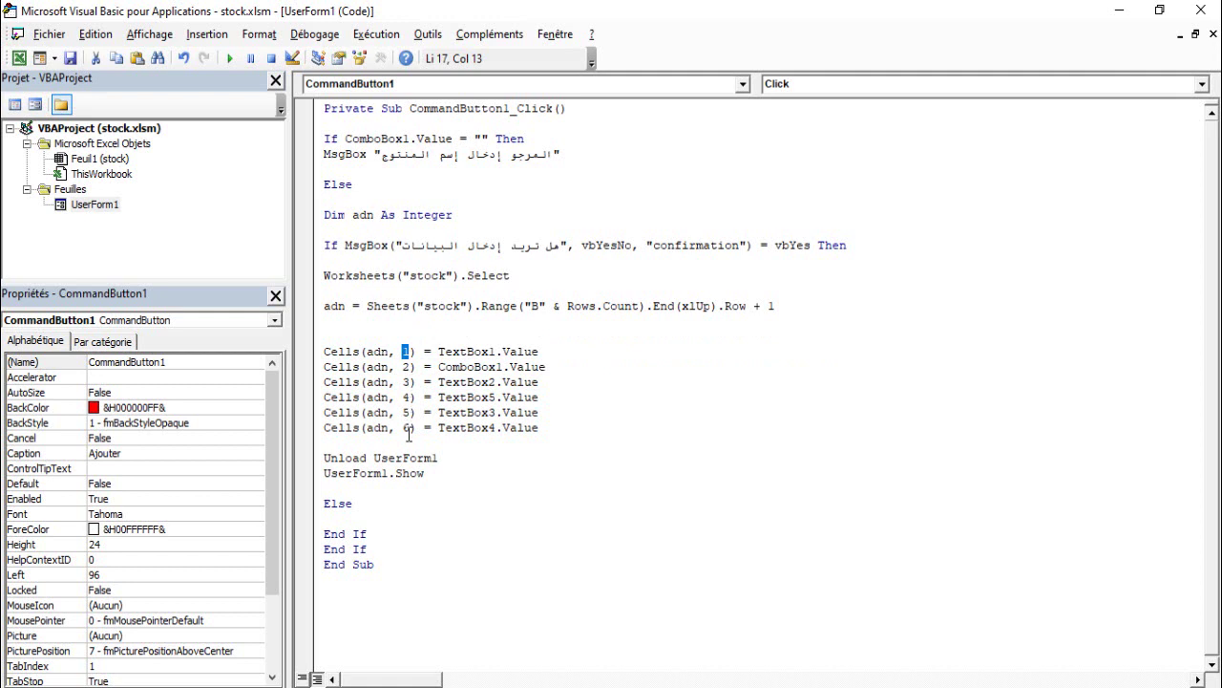
pyautogui.click(408, 350)
# Step: Replace the 2 in the ComboBox1 Cells line with "B" and run the form
pyautogui.moveTo(411, 369); pyautogui.dragTo(402, 369)
pyautogui.write('"')
pyautogui.write('B3')
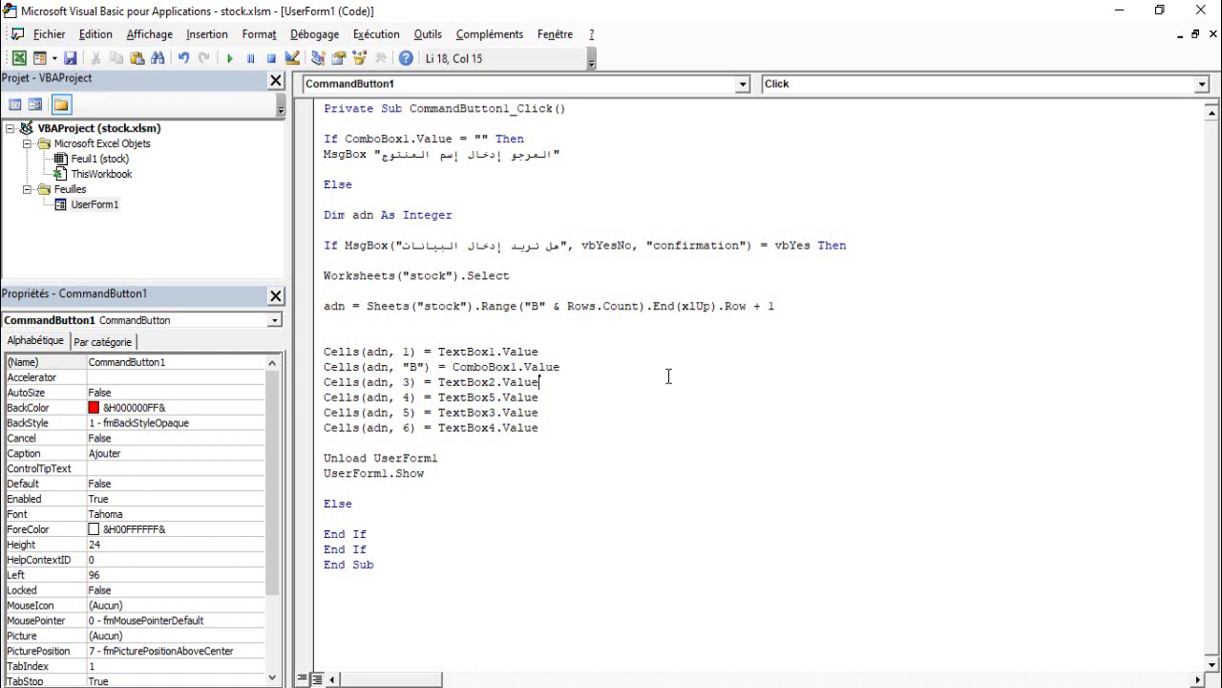
pyautogui.click(229, 59)
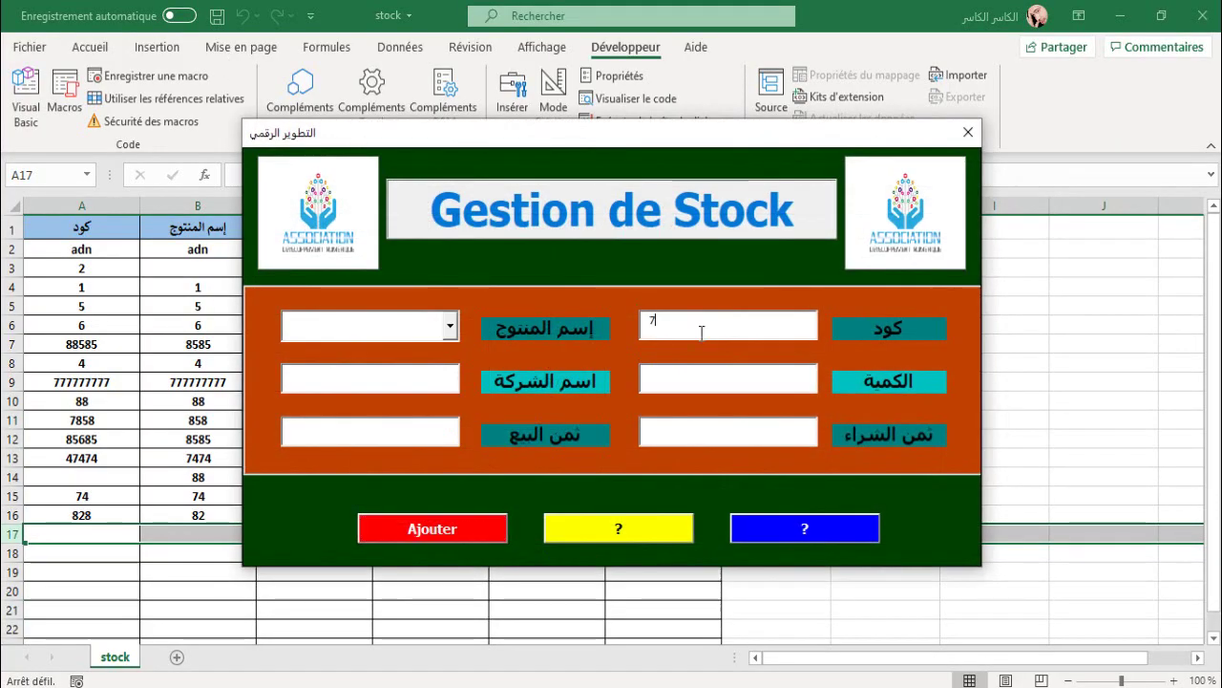
# Step: Enter 9 in the quantity, purchase price, product name, company and selling-price fields
pyautogui.click(703, 381)
pyautogui.write('9')
pyautogui.click(674, 426)
pyautogui.write('9')
pyautogui.click(382, 325)
pyautogui.write('9')
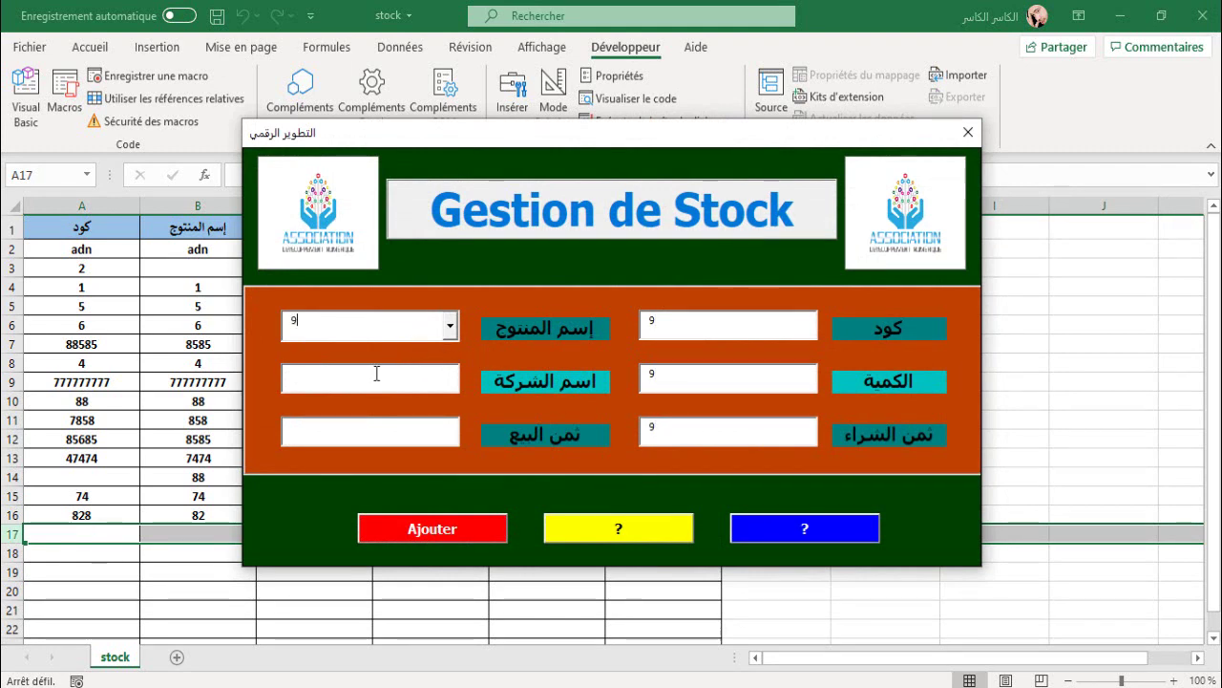
pyautogui.click(377, 373)
pyautogui.write('9')
pyautogui.click(362, 430)
pyautogui.write('9')
# Step: Add the 9s entry to row 17, confirm with Oui, and close the form
pyautogui.moveTo(501, 137); pyautogui.dragTo(655, 51)
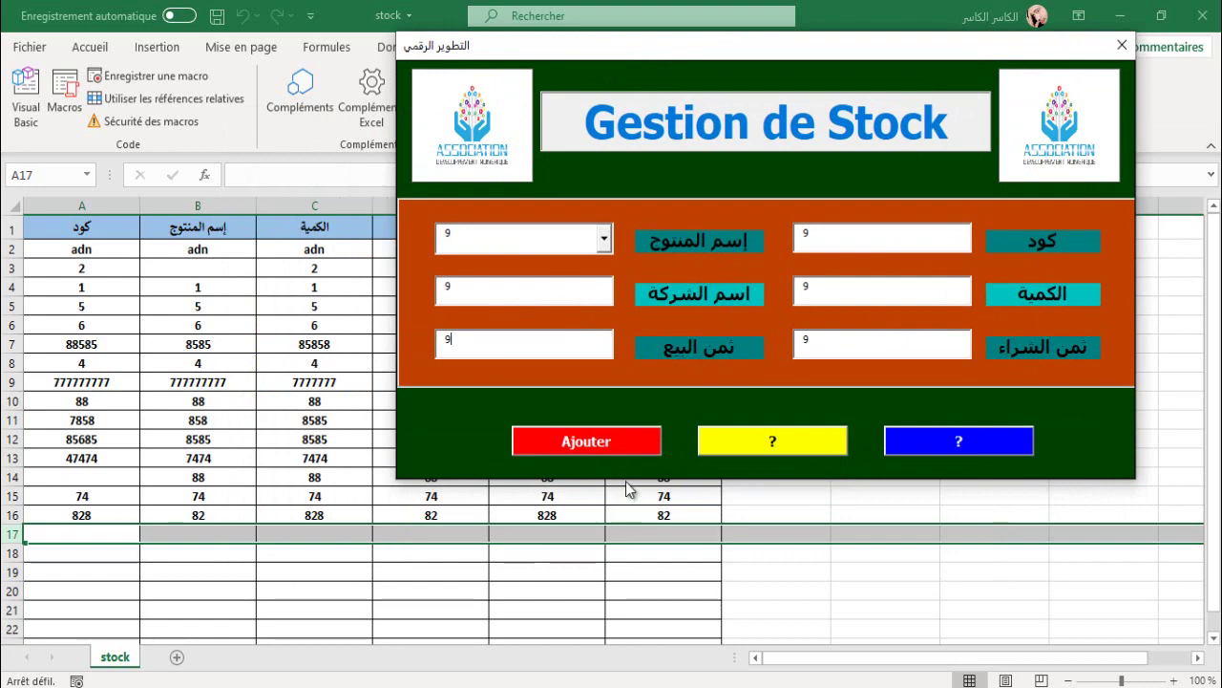
pyautogui.click(602, 442)
pyautogui.click(594, 415)
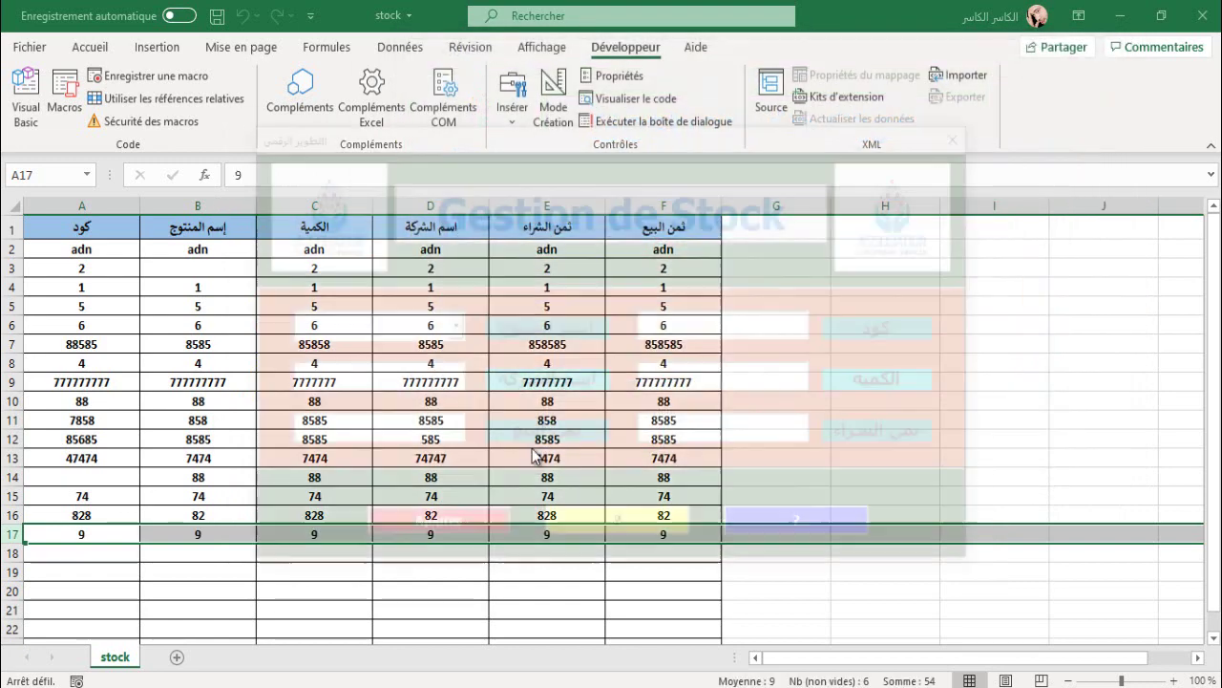
pyautogui.moveTo(537, 133); pyautogui.dragTo(683, 33)
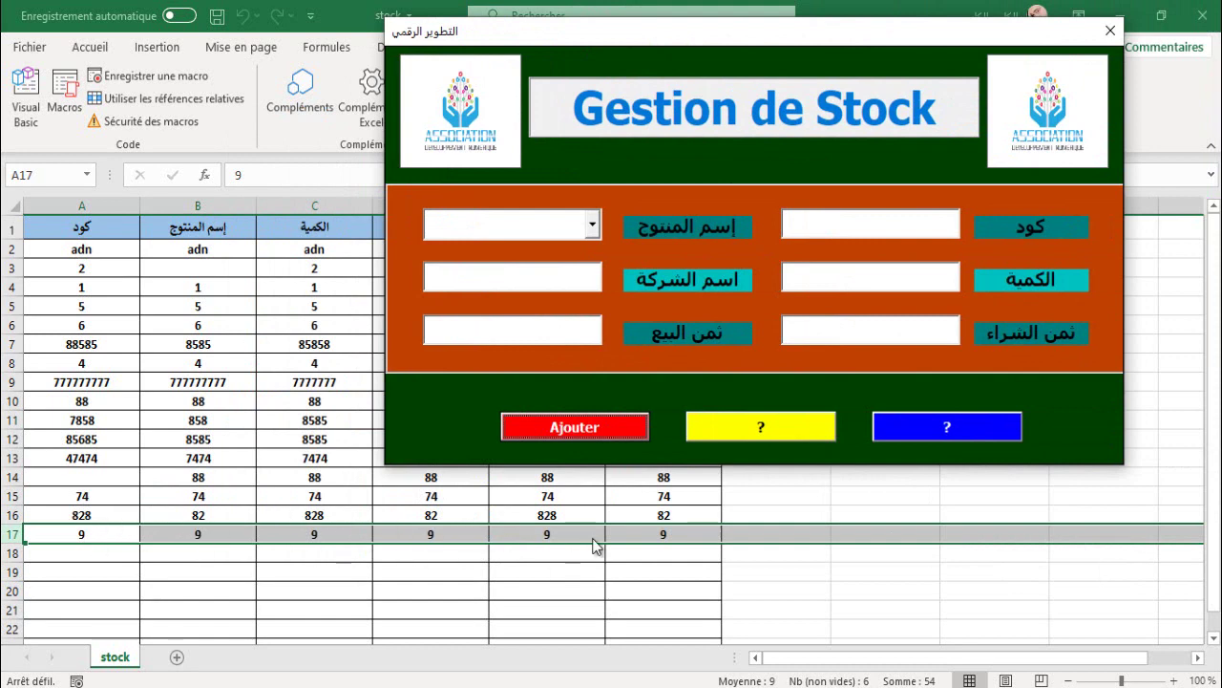
pyautogui.click(1111, 31)
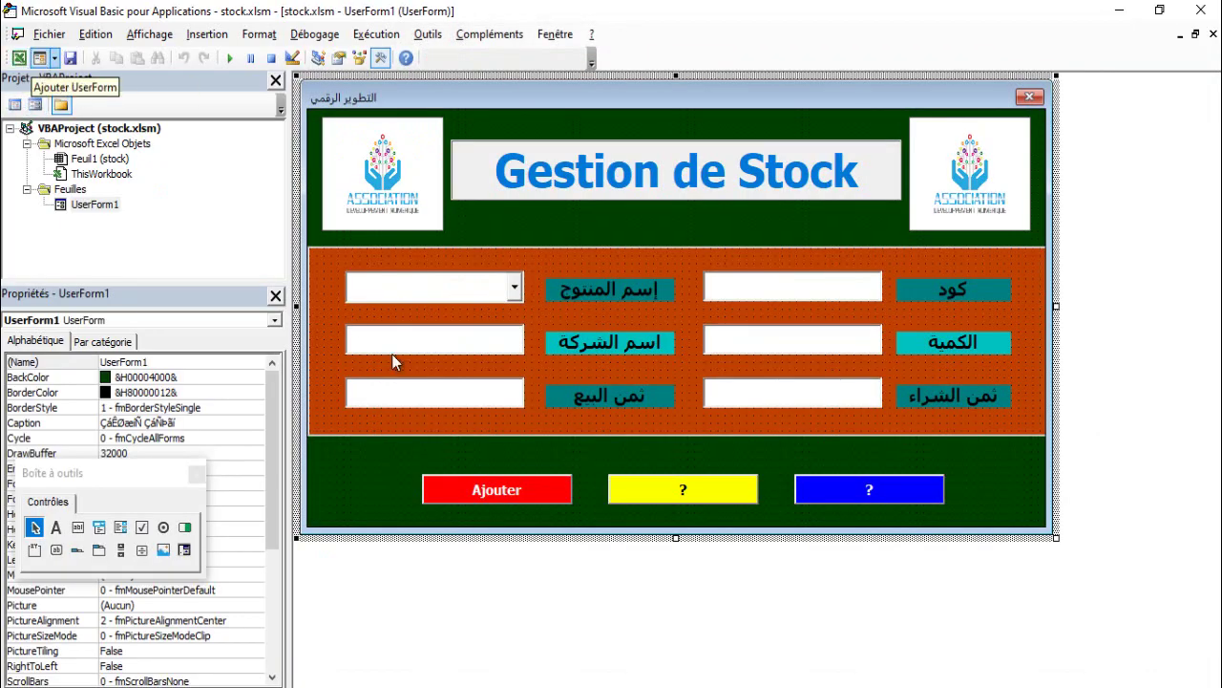
# Step: Open the Ajouter code, check column A on the sheet, and compare the "B" and 1 column arguments
pyautogui.doubleClick(472, 497)
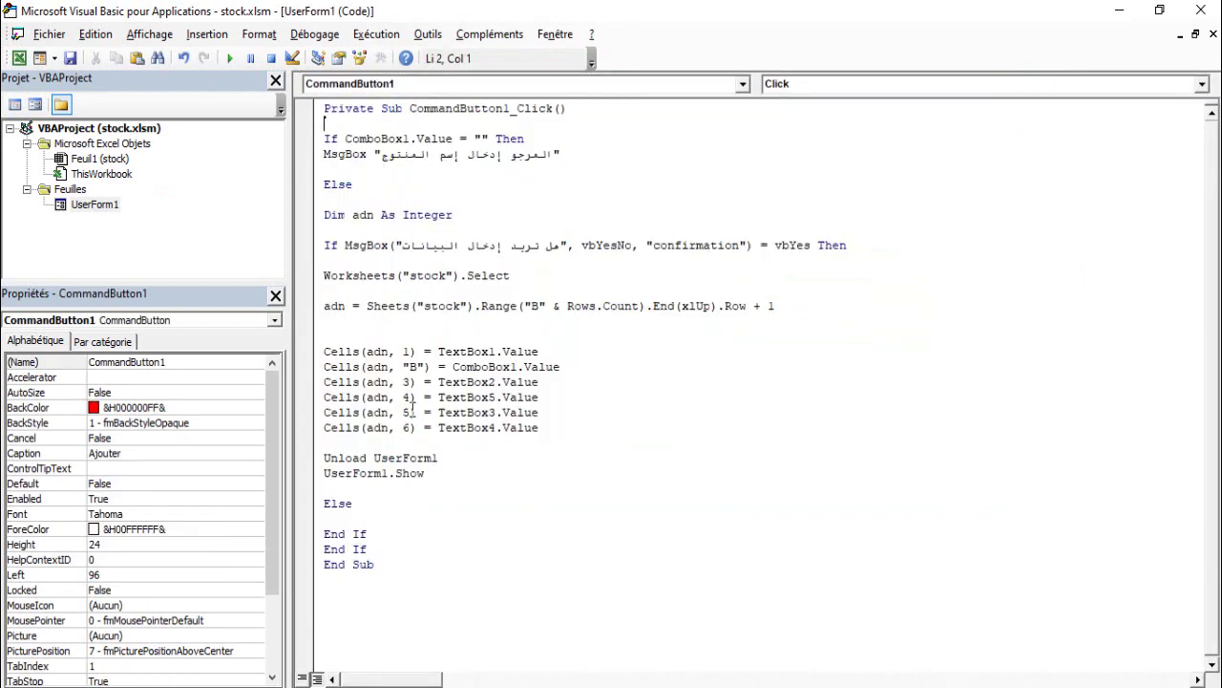
pyautogui.doubleClick(408, 351)
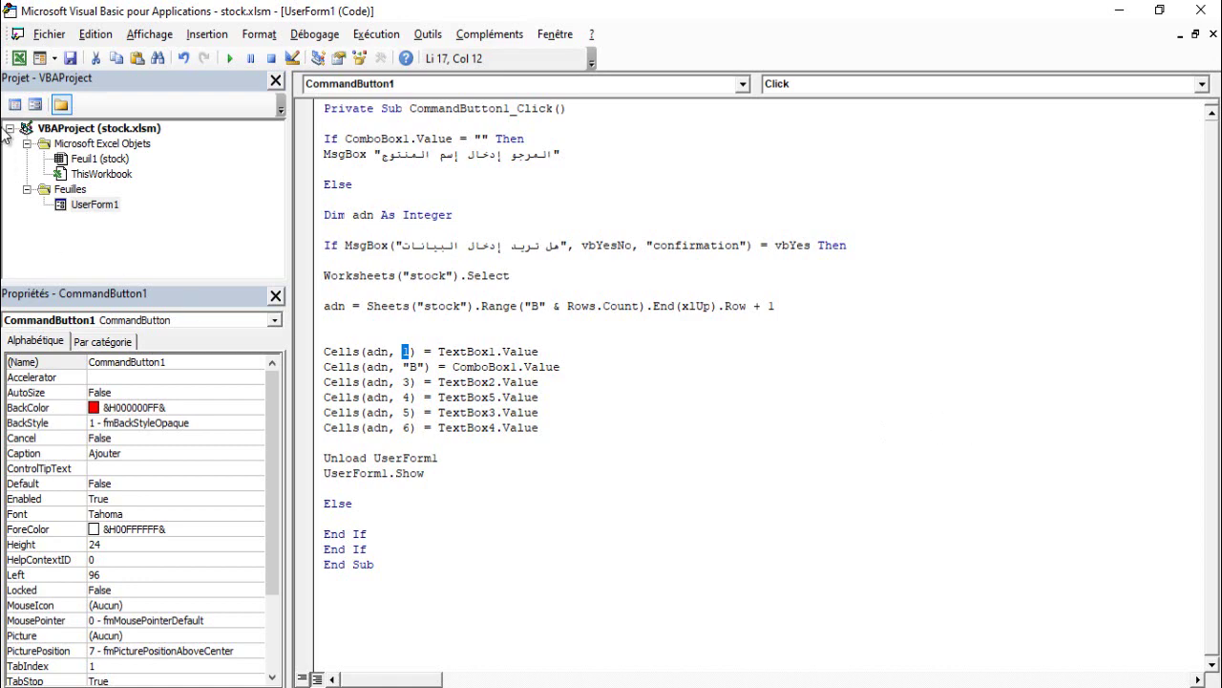
pyautogui.click(17, 60)
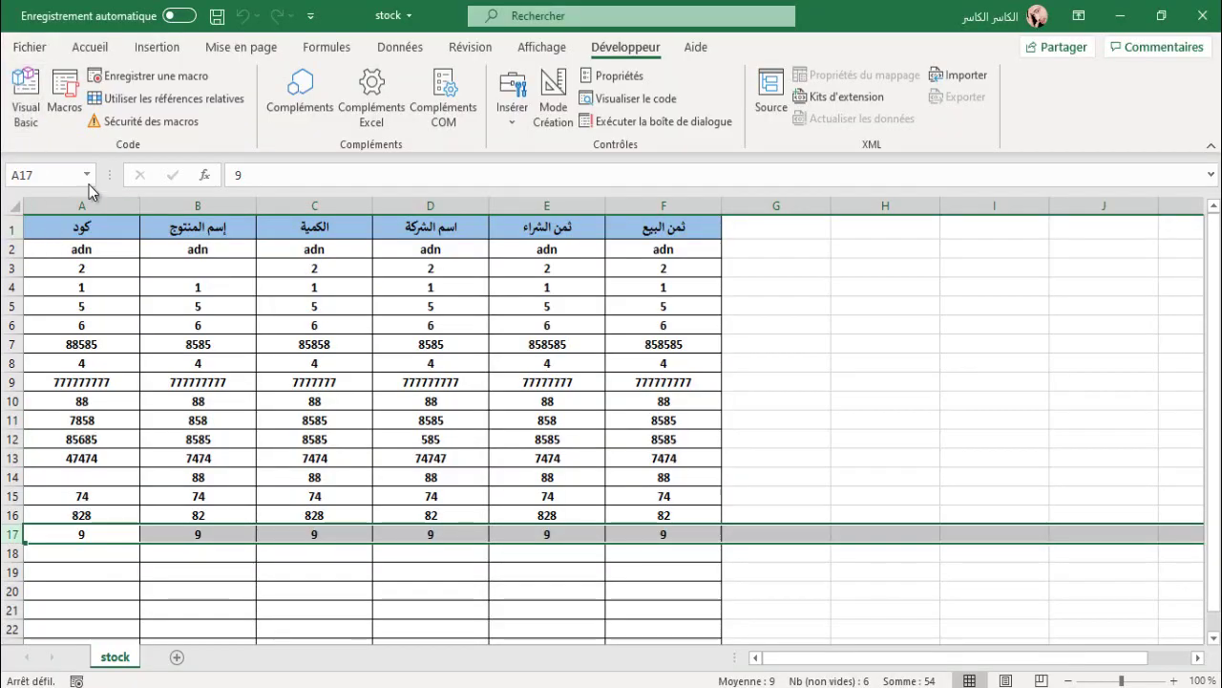
pyautogui.click(48, 202)
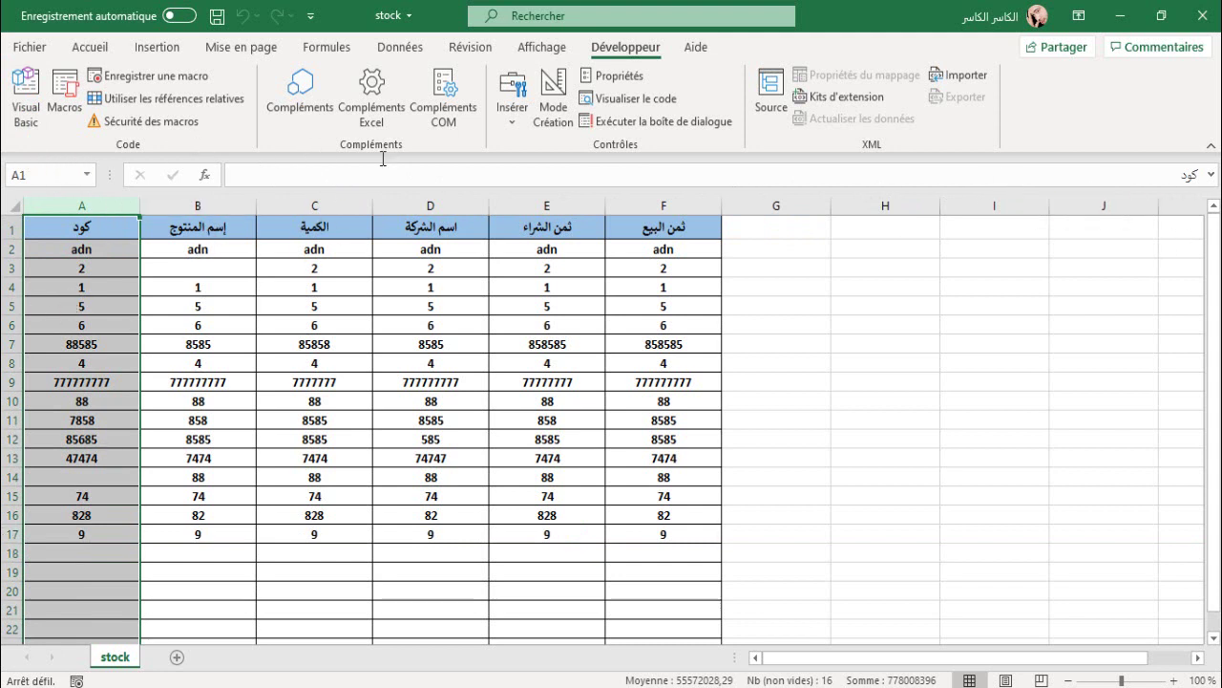
pyautogui.click(26, 96)
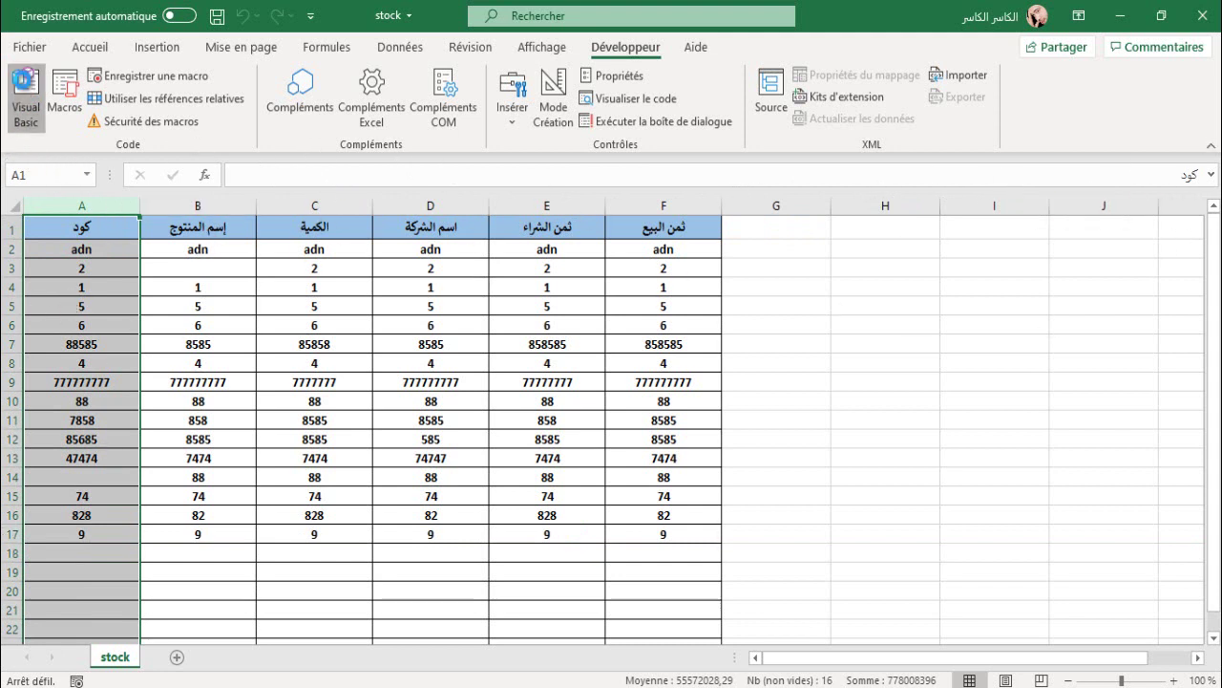
pyautogui.click(408, 382)
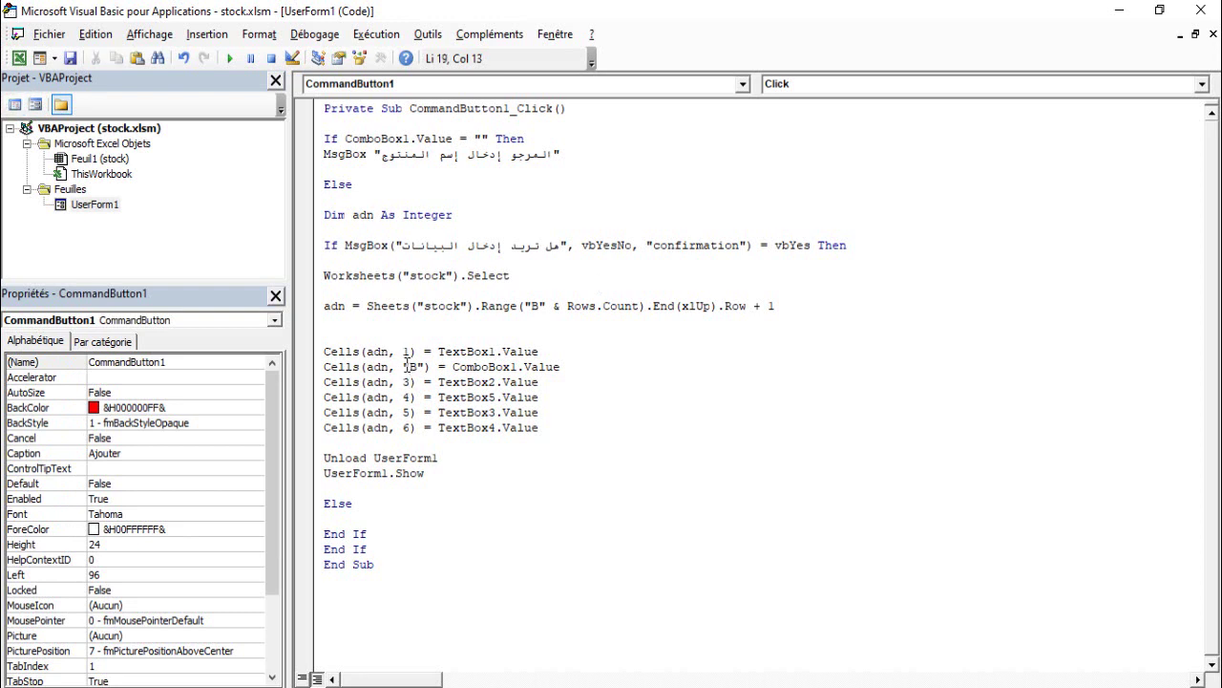
pyautogui.moveTo(403, 366); pyautogui.dragTo(423, 366)
pyautogui.moveTo(411, 352); pyautogui.dragTo(402, 352)
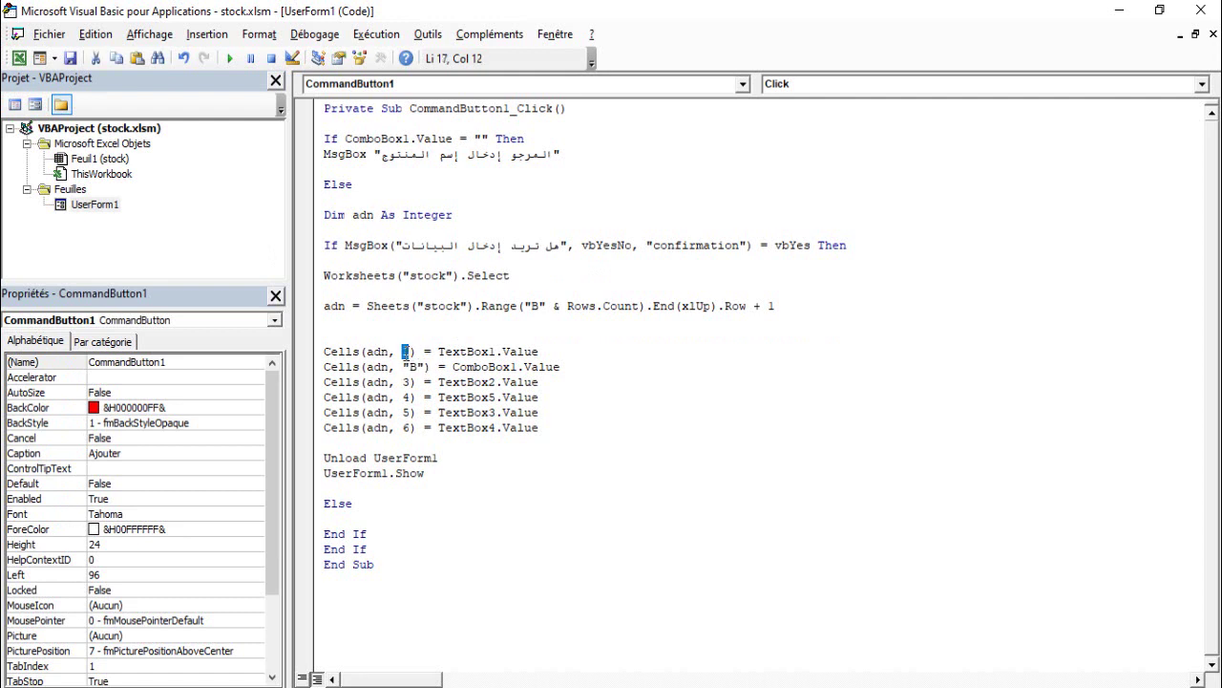
pyautogui.click(405, 352)
# Step: Change TextBox1's Cells column from 1 to "G", re-edit the letter, and run the form
pyautogui.doubleClick(408, 351)
pyautogui.write('"G"')
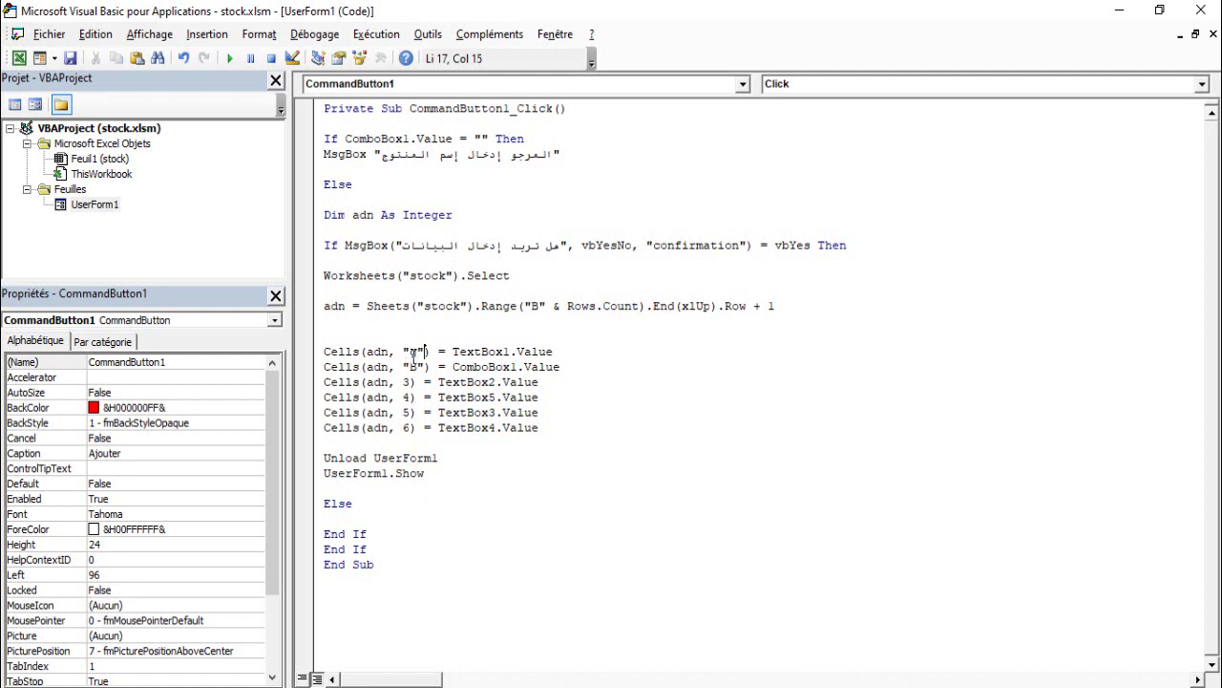
pyautogui.click(641, 397)
pyautogui.doubleClick(412, 352)
pyautogui.write('C')
pyautogui.click(227, 60)
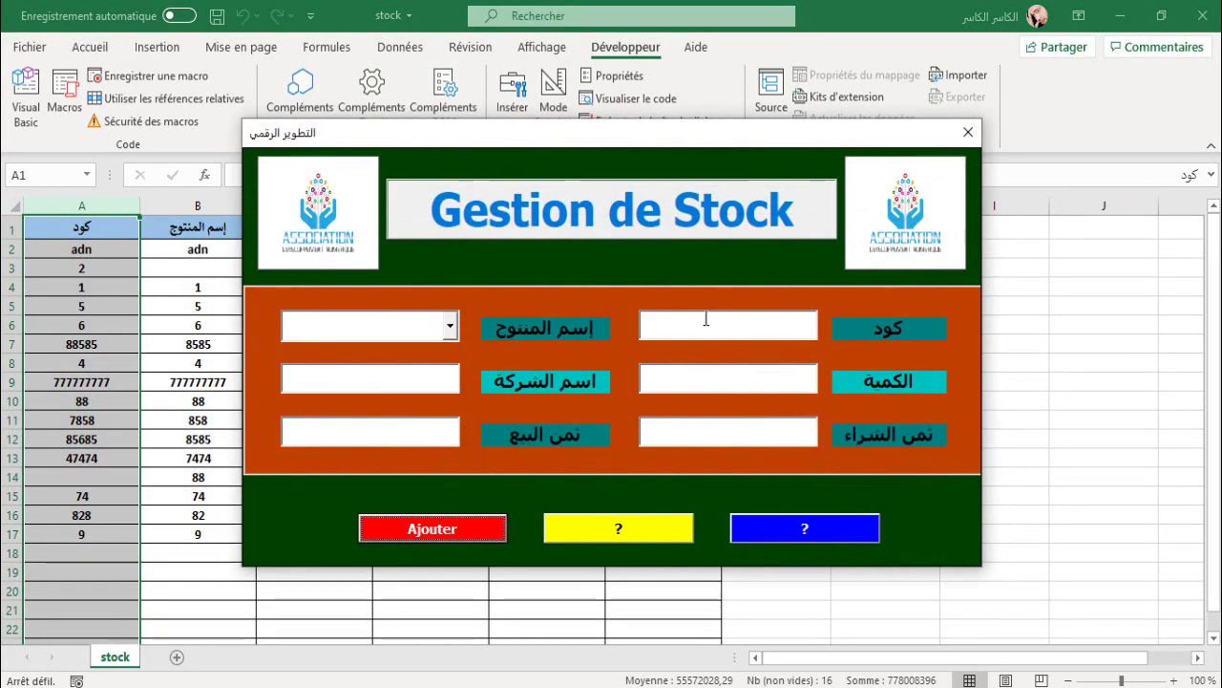
# Step: Fill all six form fields with 'a' and submit the entry, confirming with Oui
pyautogui.click(729, 321)
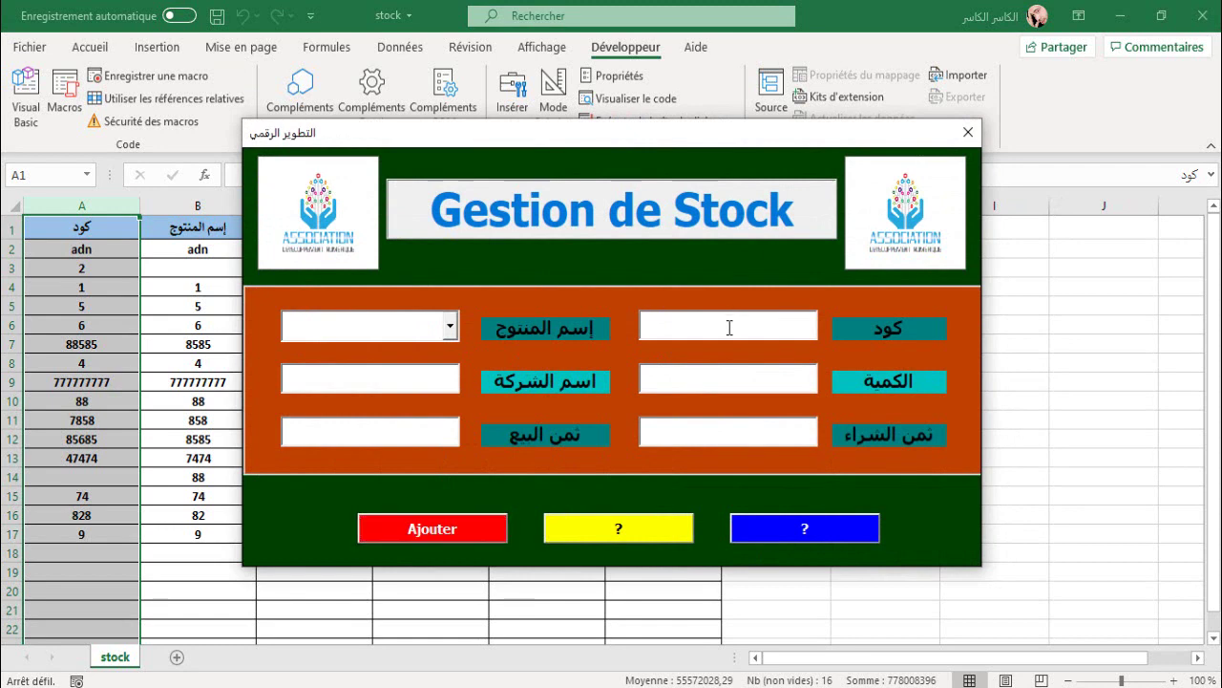
pyautogui.write('a')
pyautogui.click(736, 374)
pyautogui.write('a')
pyautogui.click(697, 429)
pyautogui.write('a')
pyautogui.click(400, 326)
pyautogui.write('a')
pyautogui.click(396, 380)
pyautogui.write('a')
pyautogui.click(371, 430)
pyautogui.write('a')
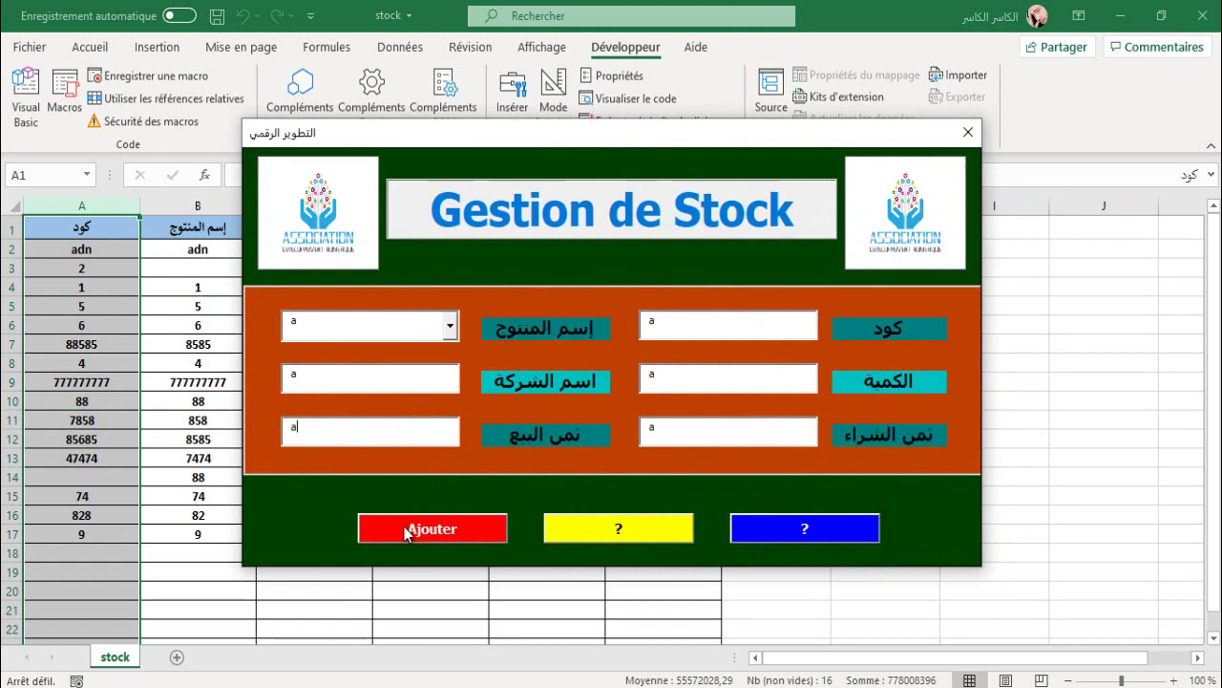
pyautogui.click(581, 411)
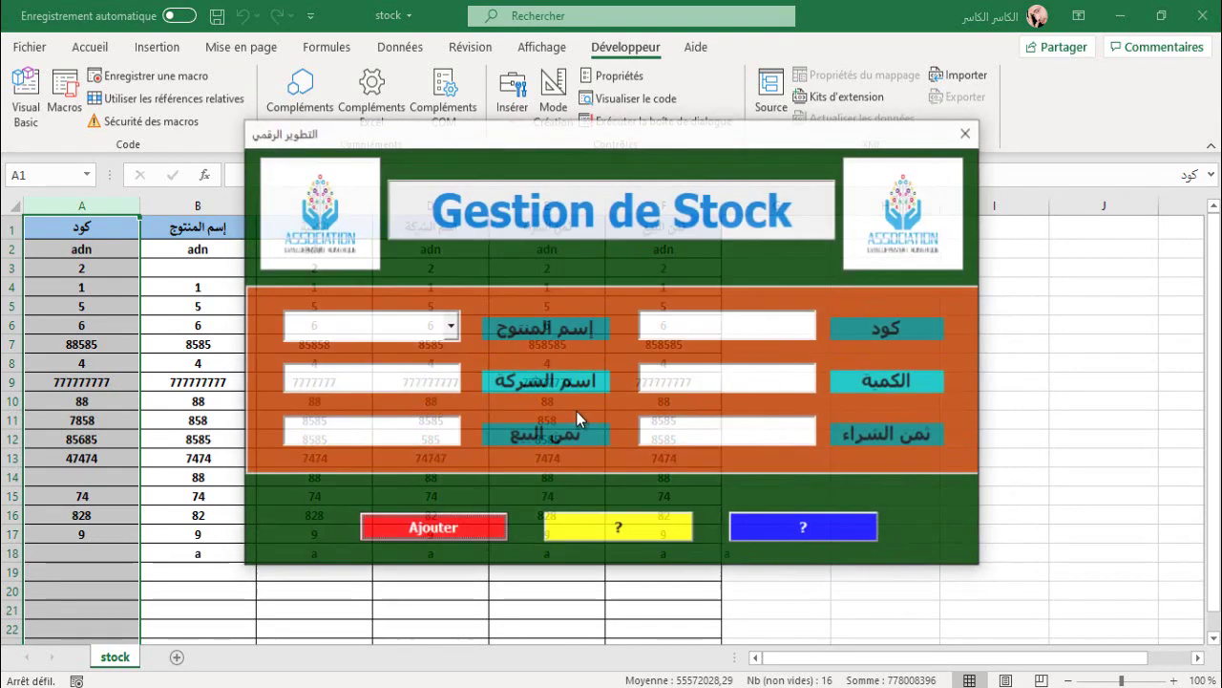
# Step: Close the form and inspect the new 'a' value in cell G18
pyautogui.click(968, 132)
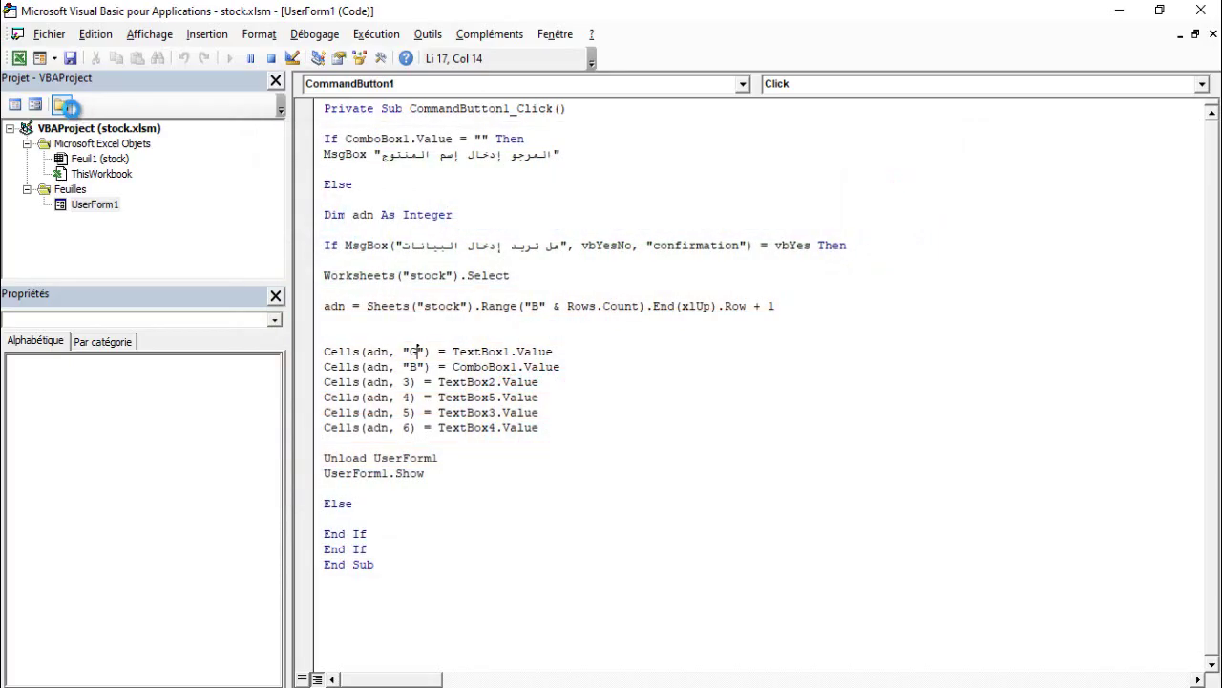
pyautogui.click(20, 61)
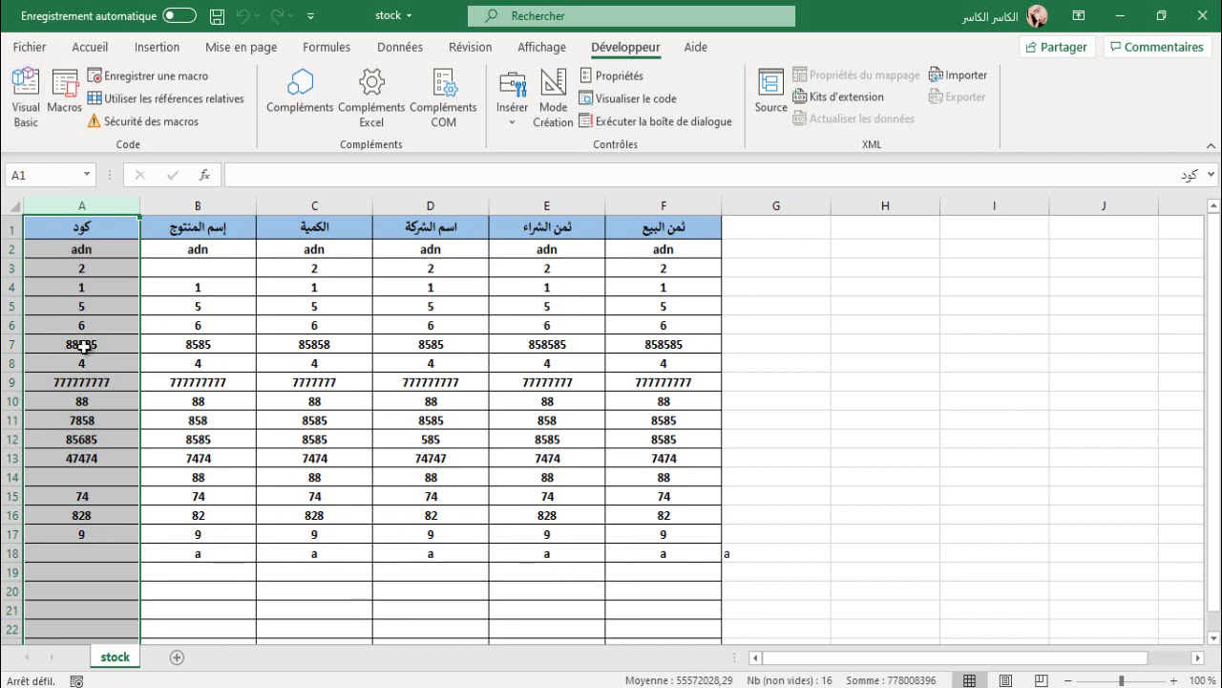
pyautogui.click(753, 554)
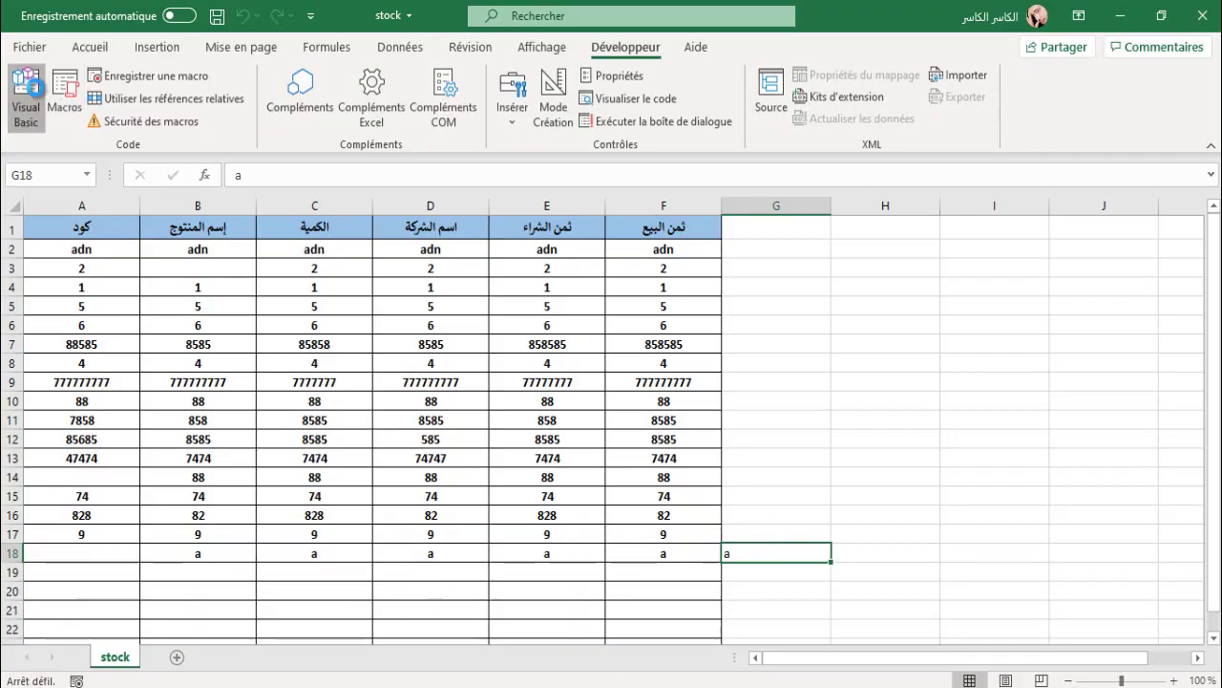
# Step: In the Ajouter click code, change the first textbox's column letter from G to A
pyautogui.click(26, 100)
pyautogui.doubleClick(495, 493)
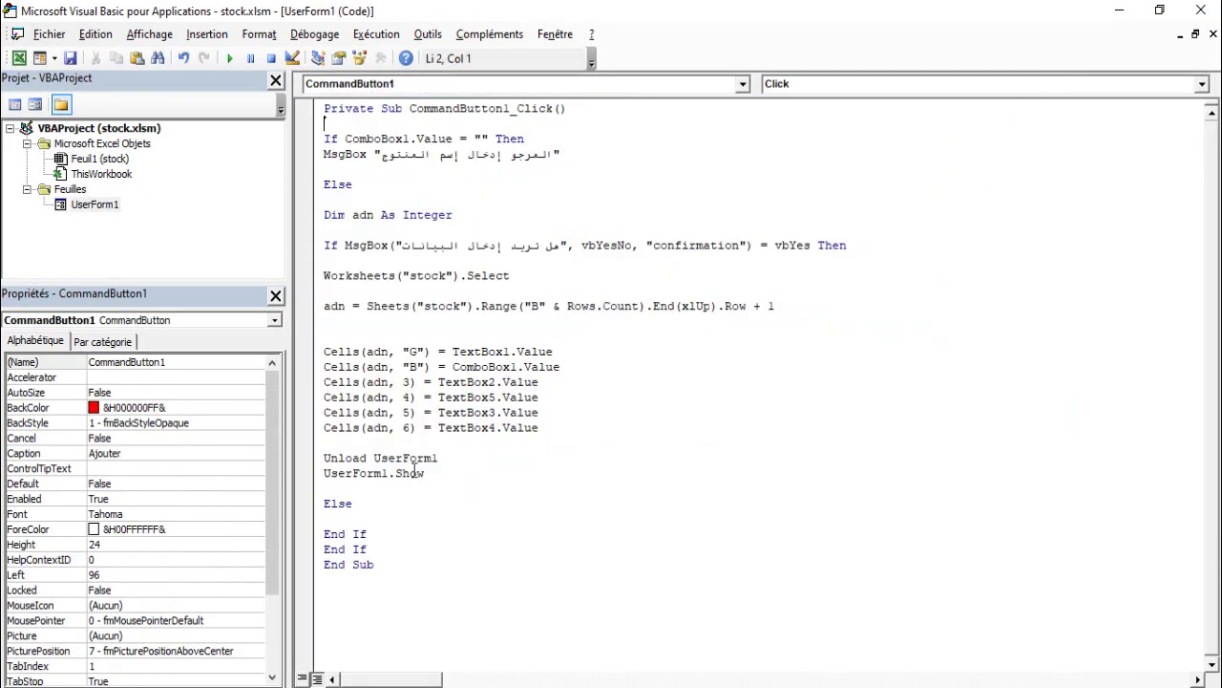
pyautogui.click(412, 352)
pyautogui.doubleClick(415, 350)
pyautogui.click(18, 58)
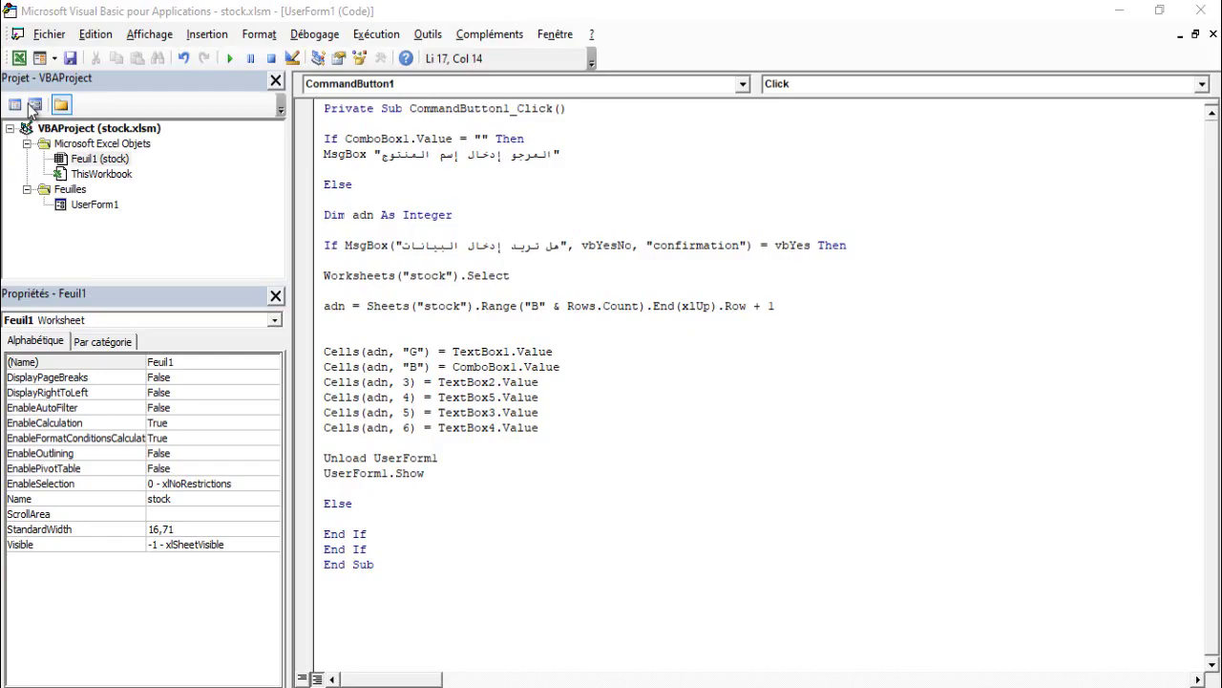
pyautogui.click(28, 117)
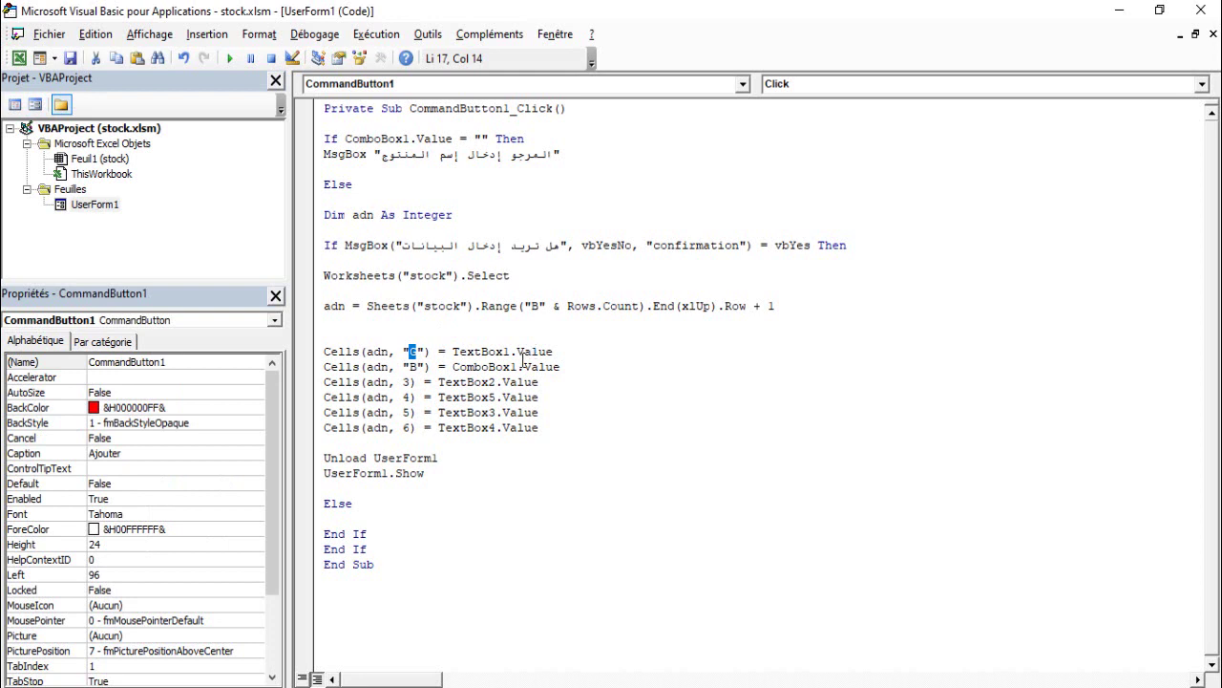
pyautogui.write('A')
# Step: Delete the stray UserForm2 without exporting it and reopen the UserForm1 design
pyautogui.click(39, 58)
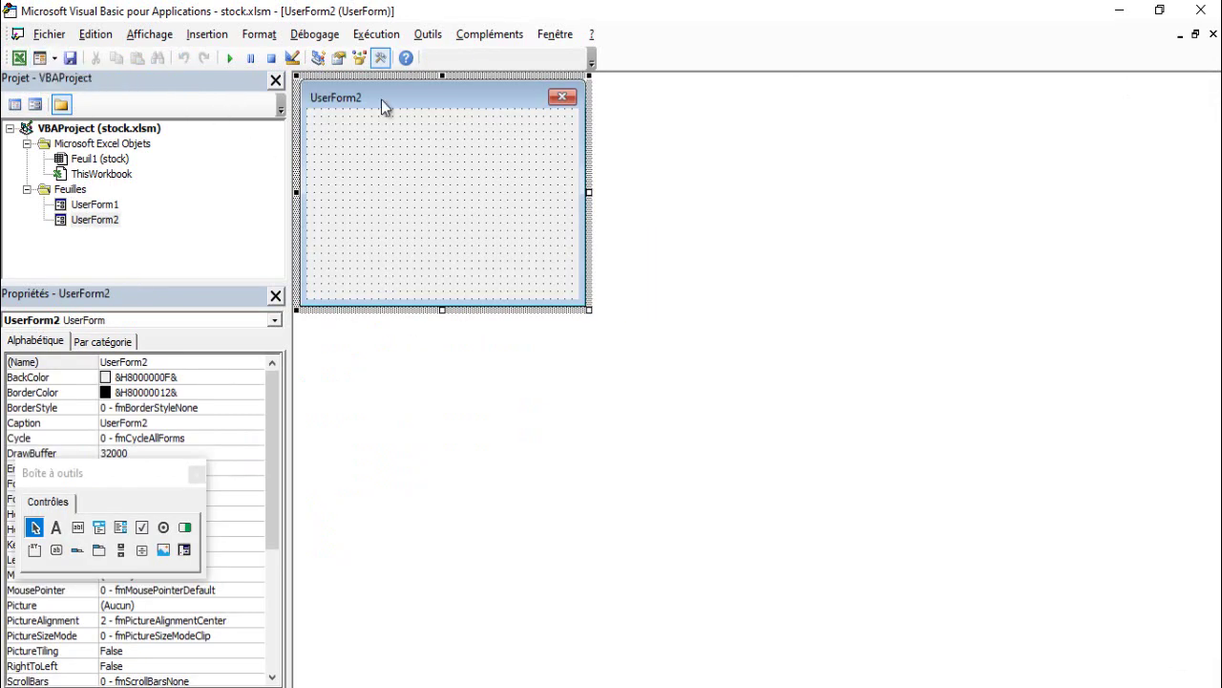
pyautogui.rightClick(92, 219)
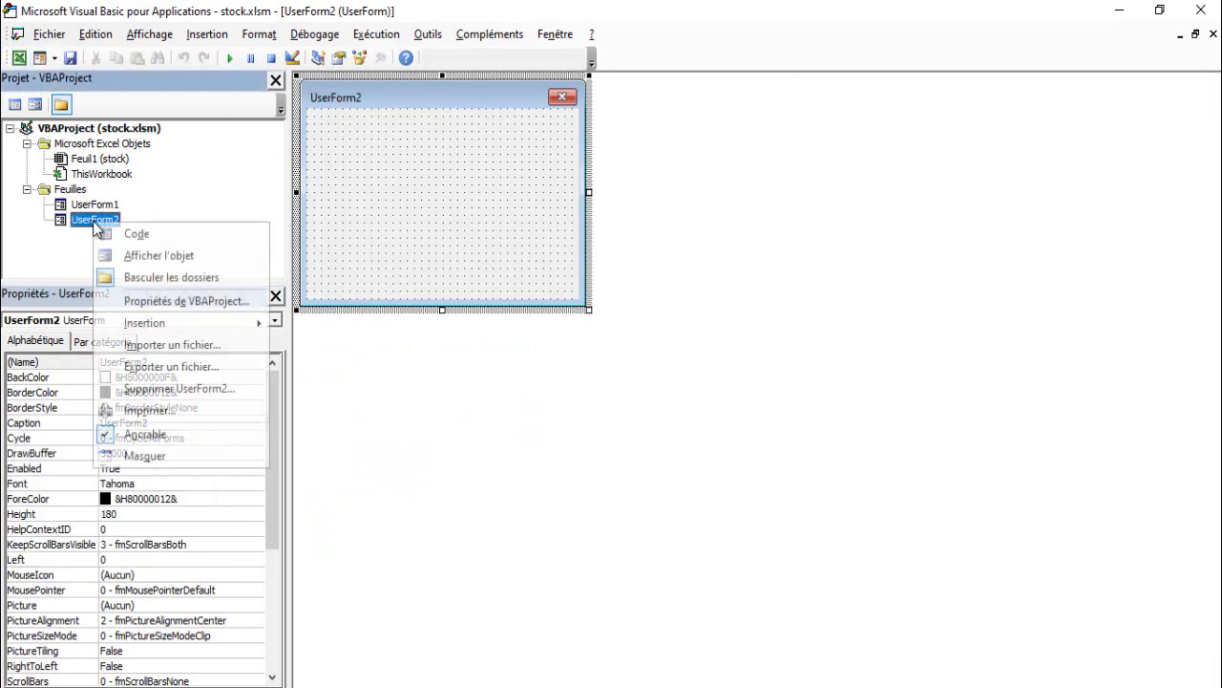
pyautogui.click(192, 388)
pyautogui.click(582, 423)
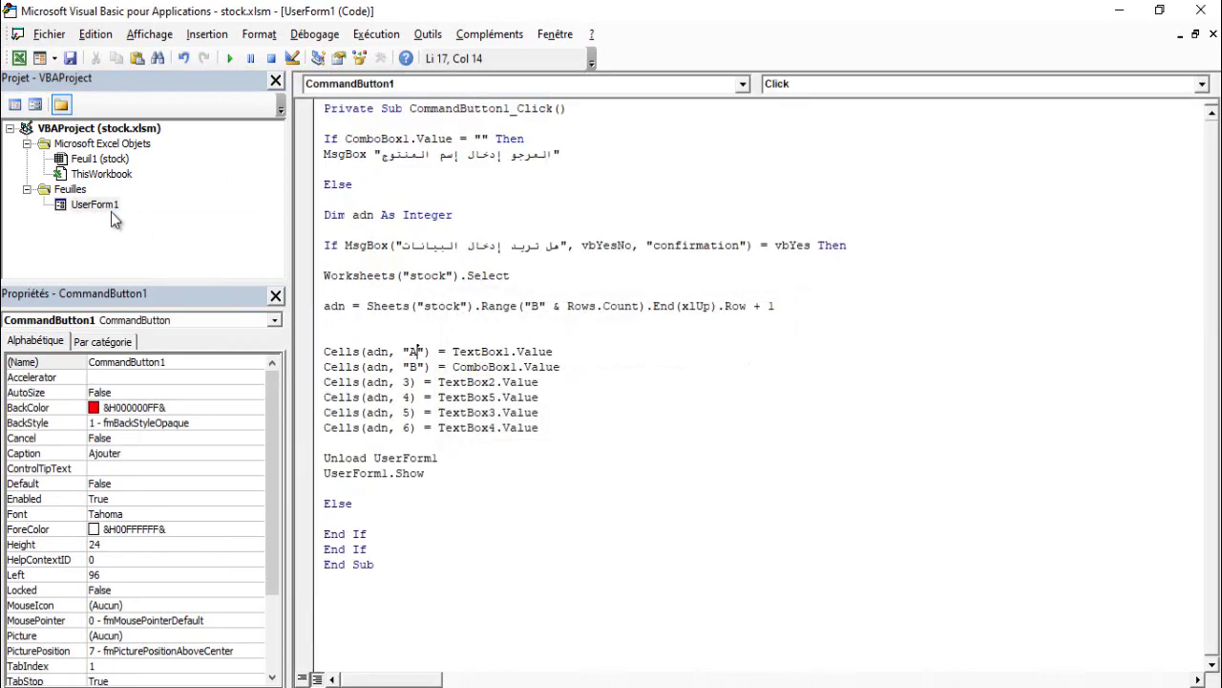
pyautogui.doubleClick(110, 210)
pyautogui.click(773, 289)
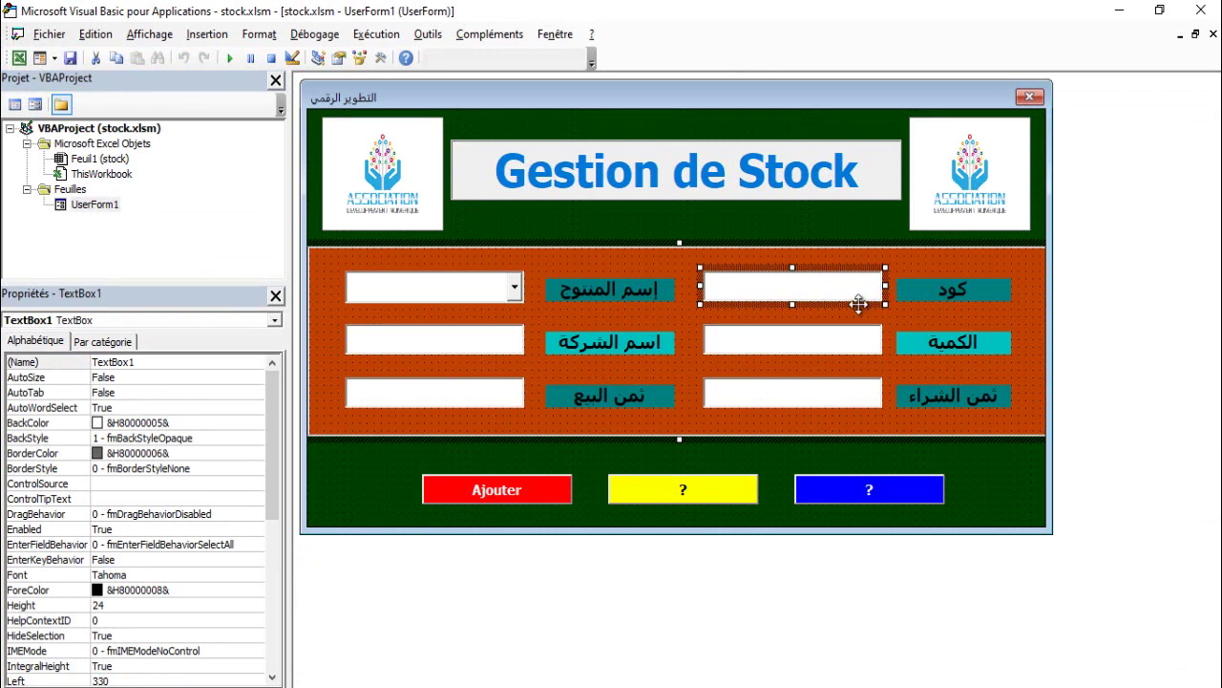
pyautogui.doubleClick(138, 367)
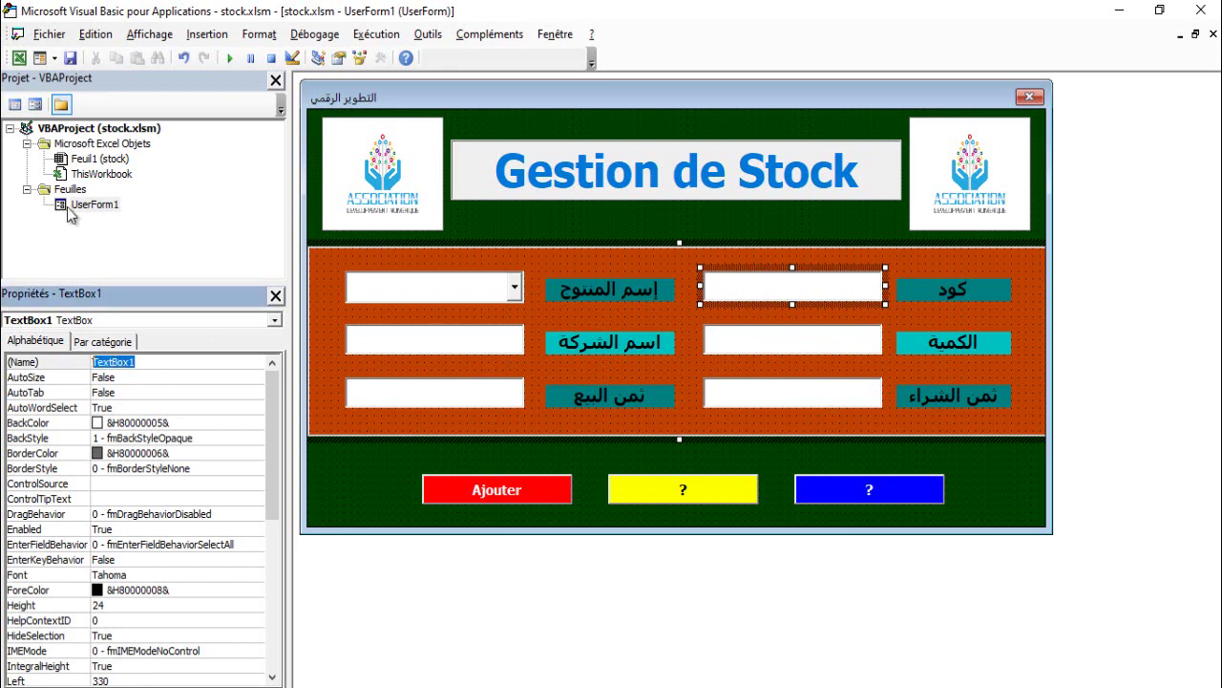
pyautogui.click(435, 487)
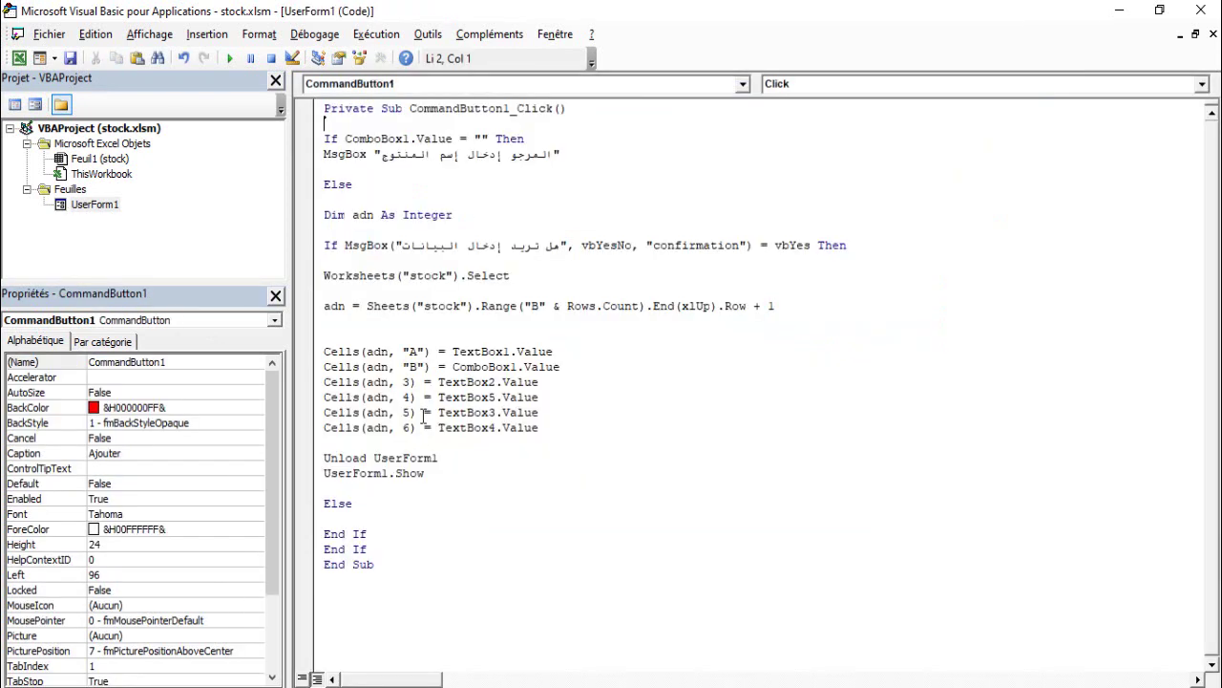
pyautogui.doubleClick(490, 353)
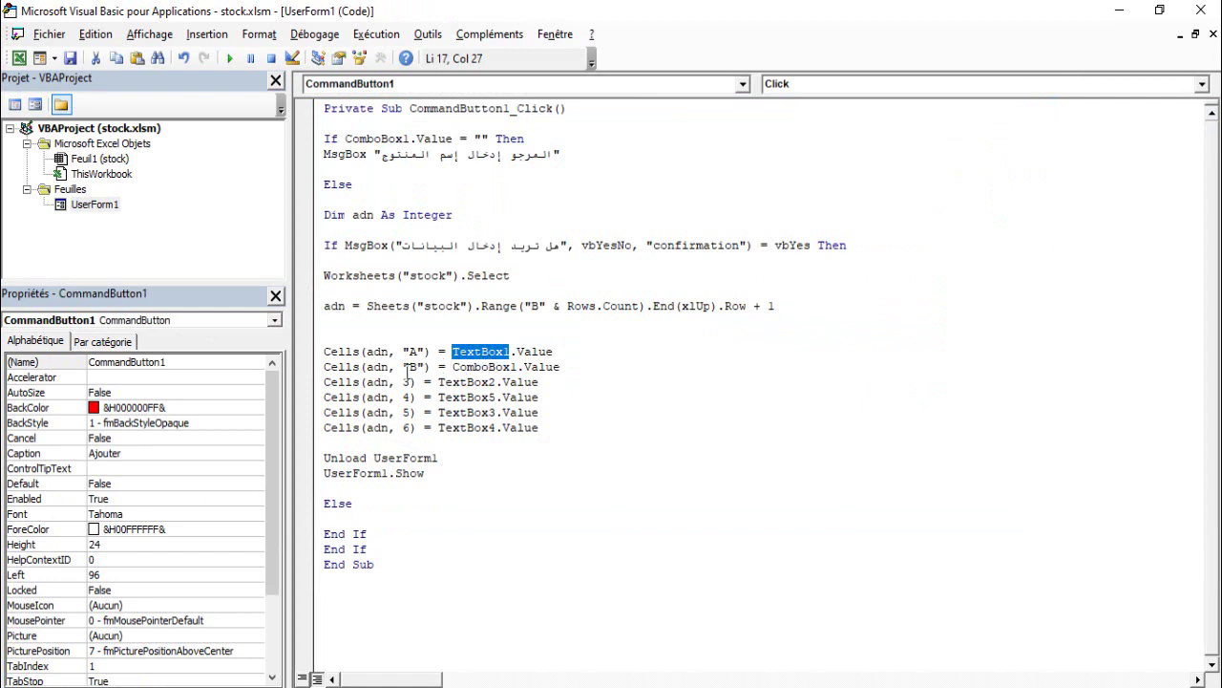
pyautogui.doubleClick(488, 365)
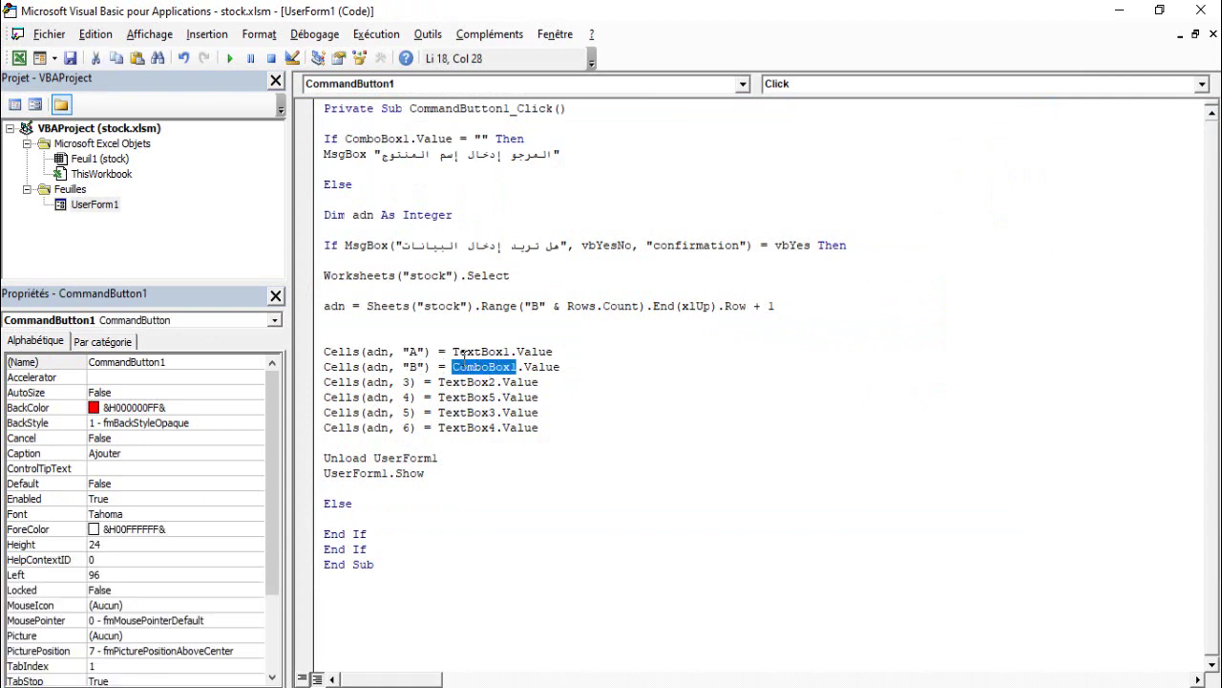
pyautogui.doubleClick(94, 204)
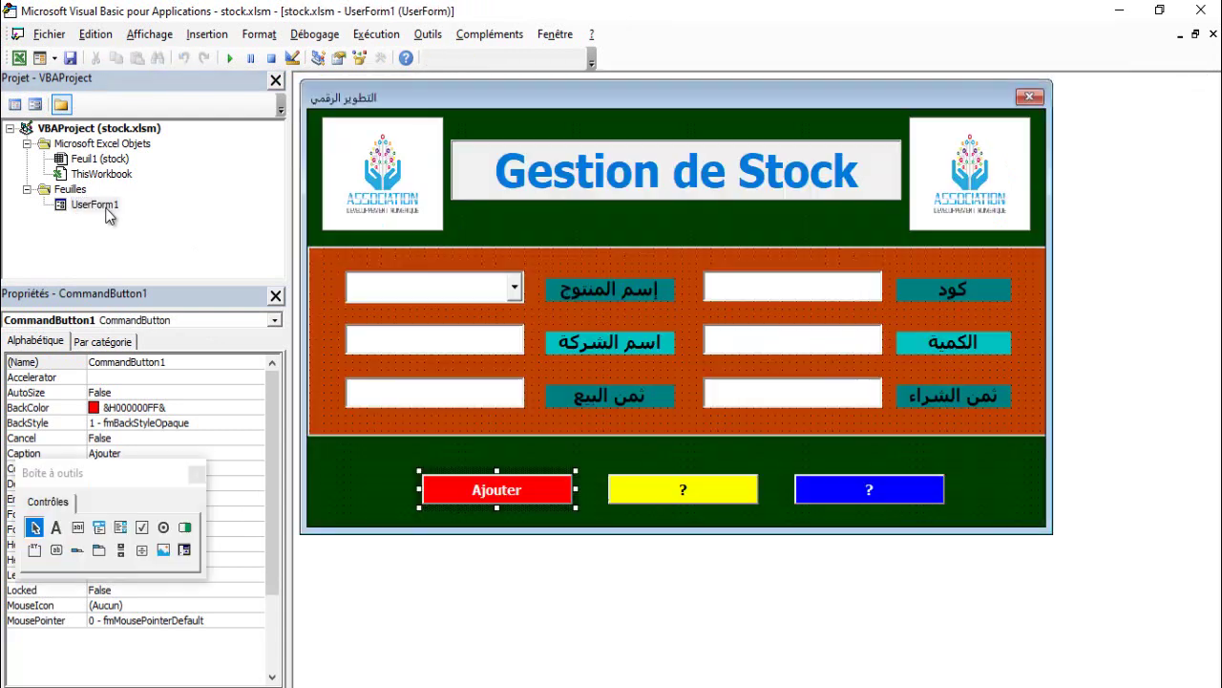
pyautogui.doubleClick(489, 489)
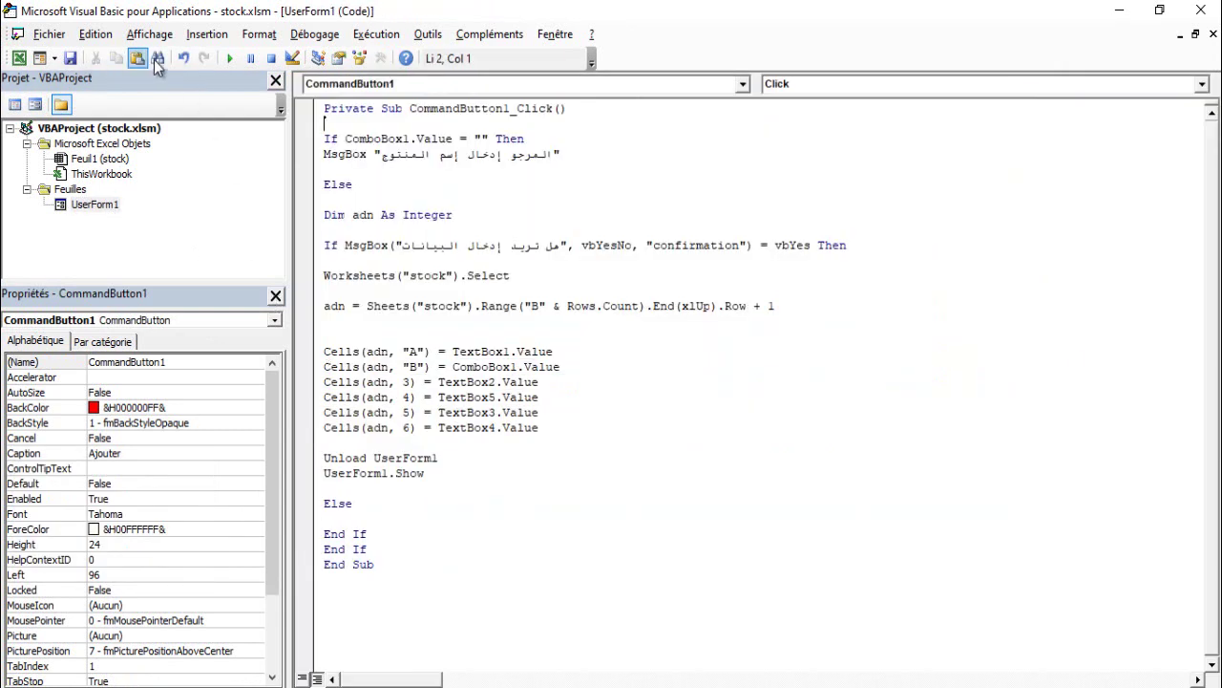
pyautogui.click(234, 58)
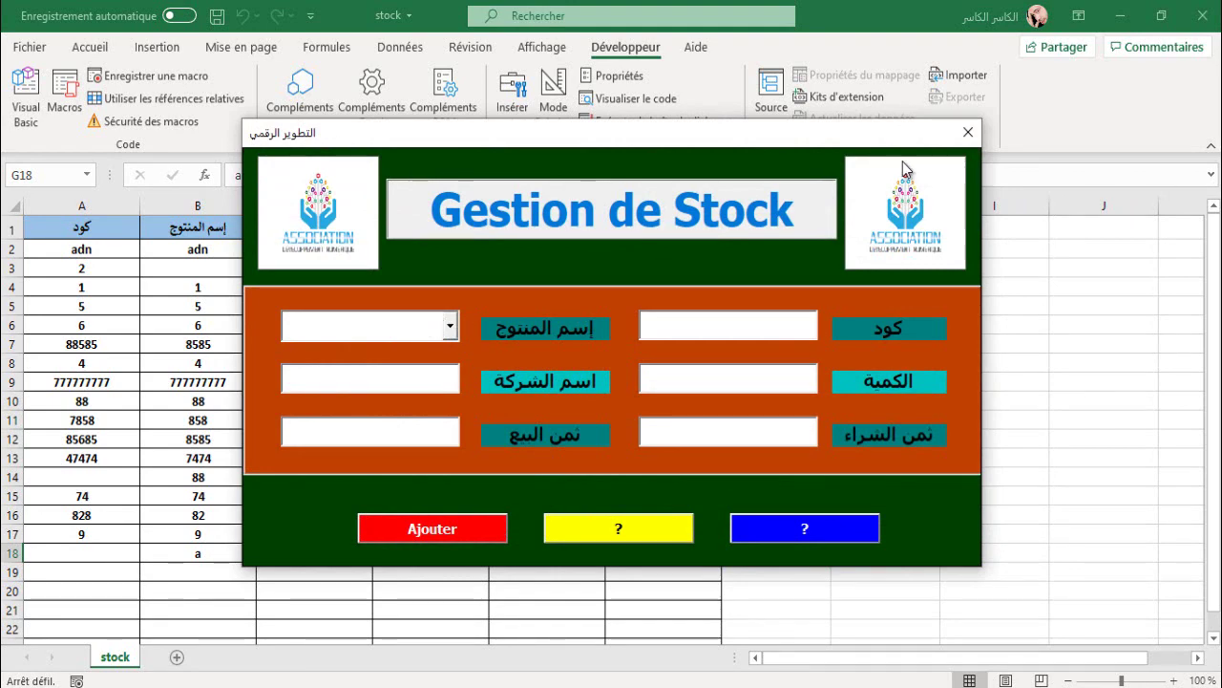
pyautogui.click(968, 133)
pyautogui.doubleClick(94, 205)
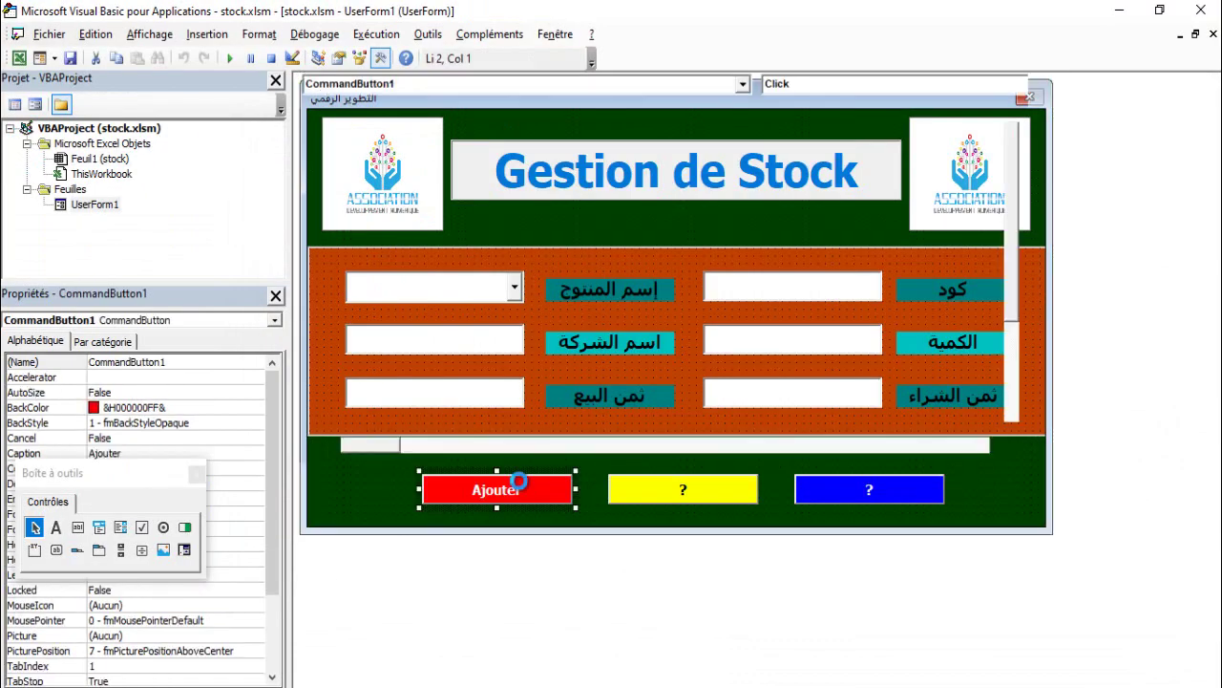
pyautogui.doubleClick(516, 489)
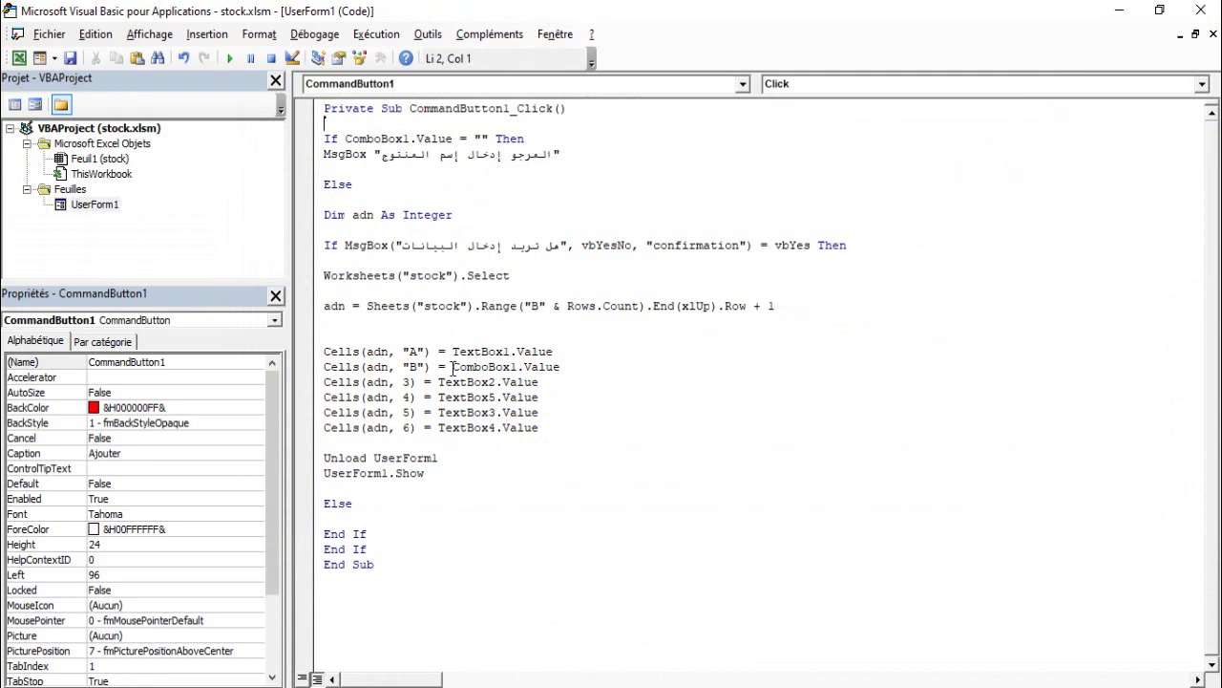
pyautogui.moveTo(452, 366); pyautogui.dragTo(518, 366)
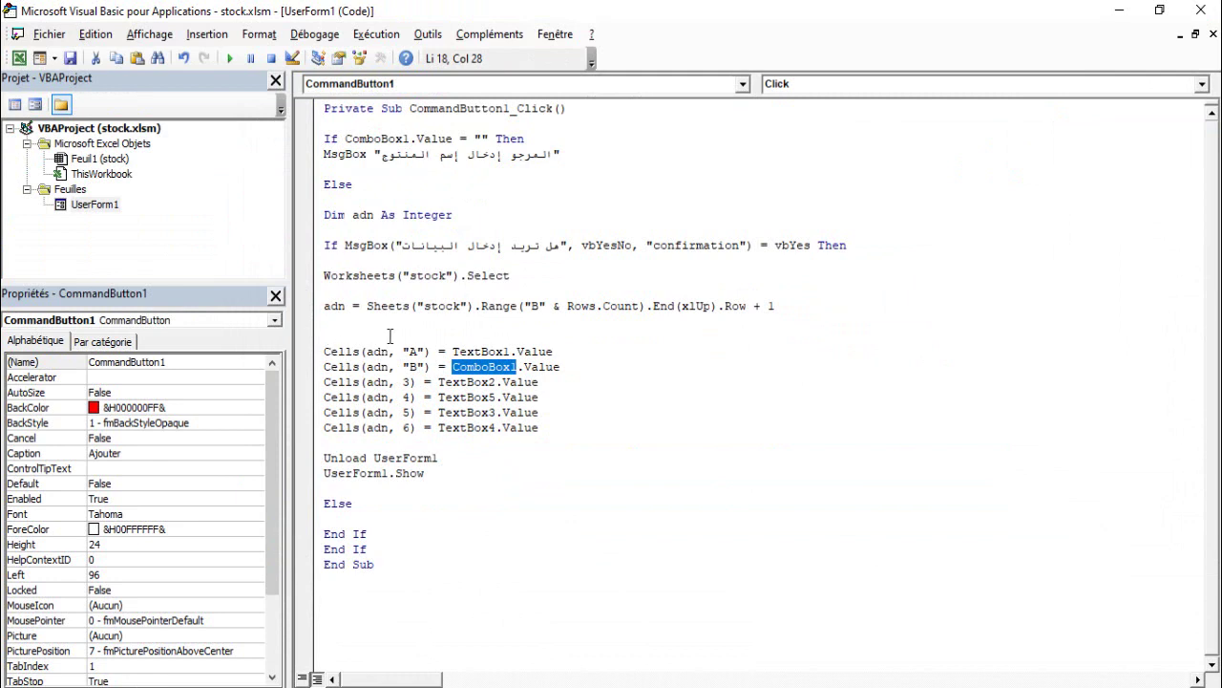
pyautogui.moveTo(375, 418); pyautogui.dragTo(380, 354)
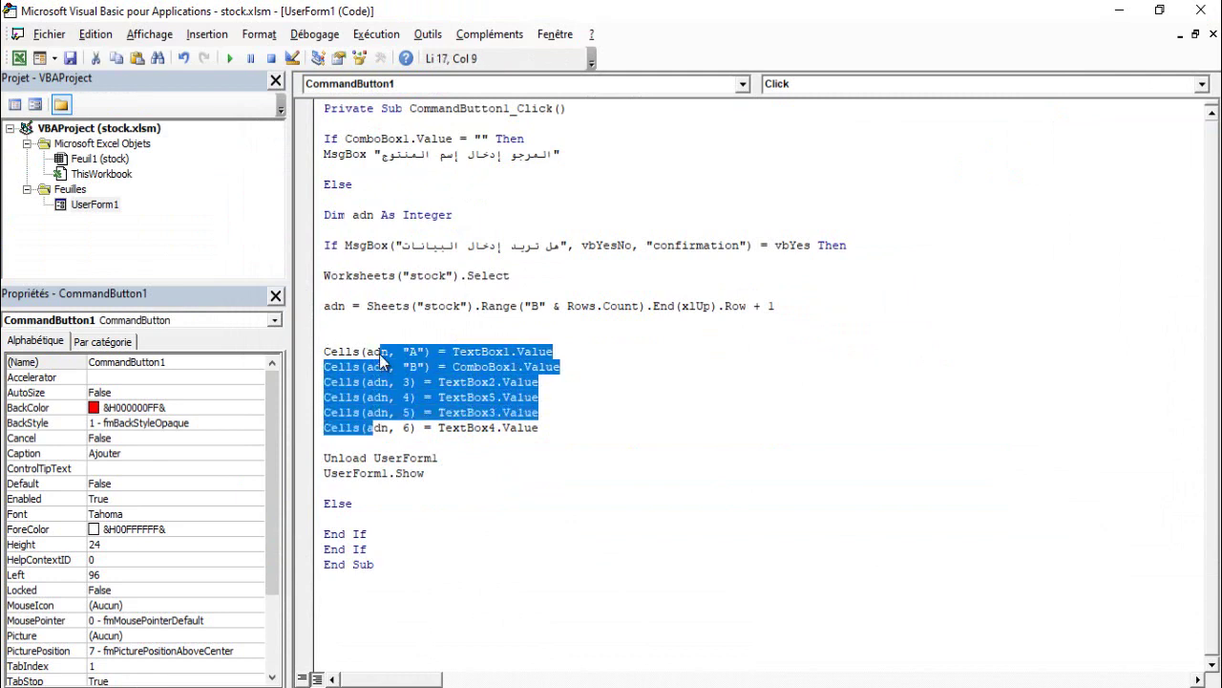
pyautogui.doubleClick(378, 351)
pyautogui.click(375, 369)
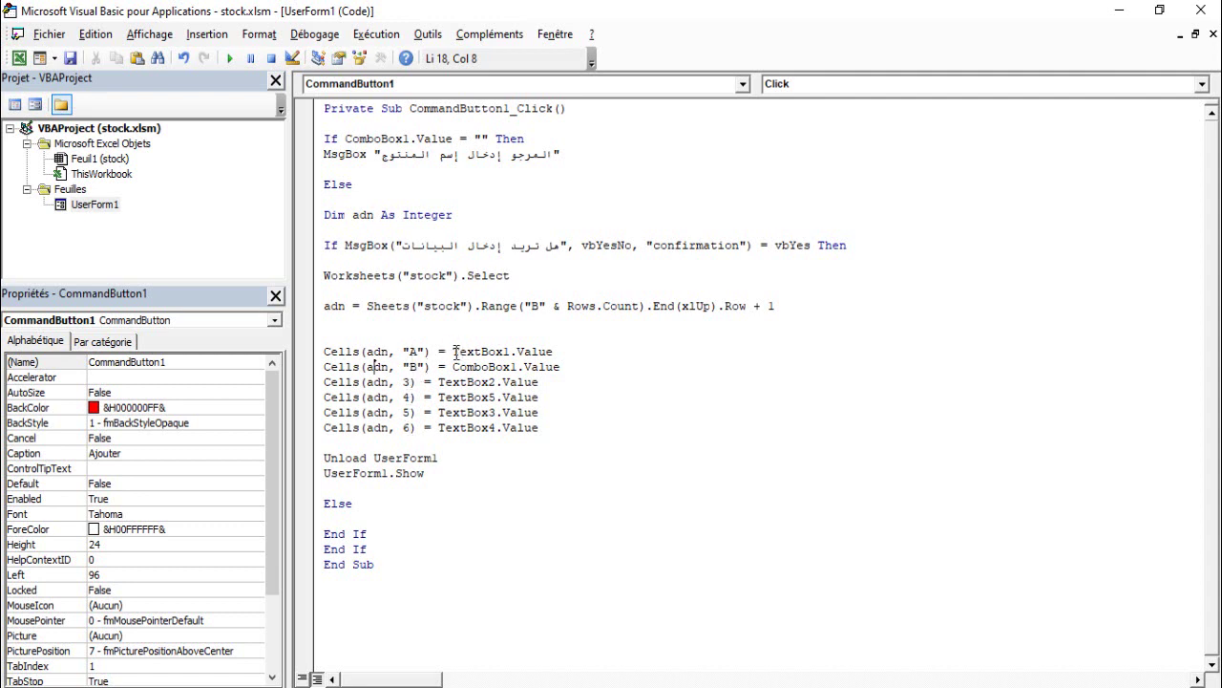
pyautogui.moveTo(453, 351); pyautogui.dragTo(512, 350)
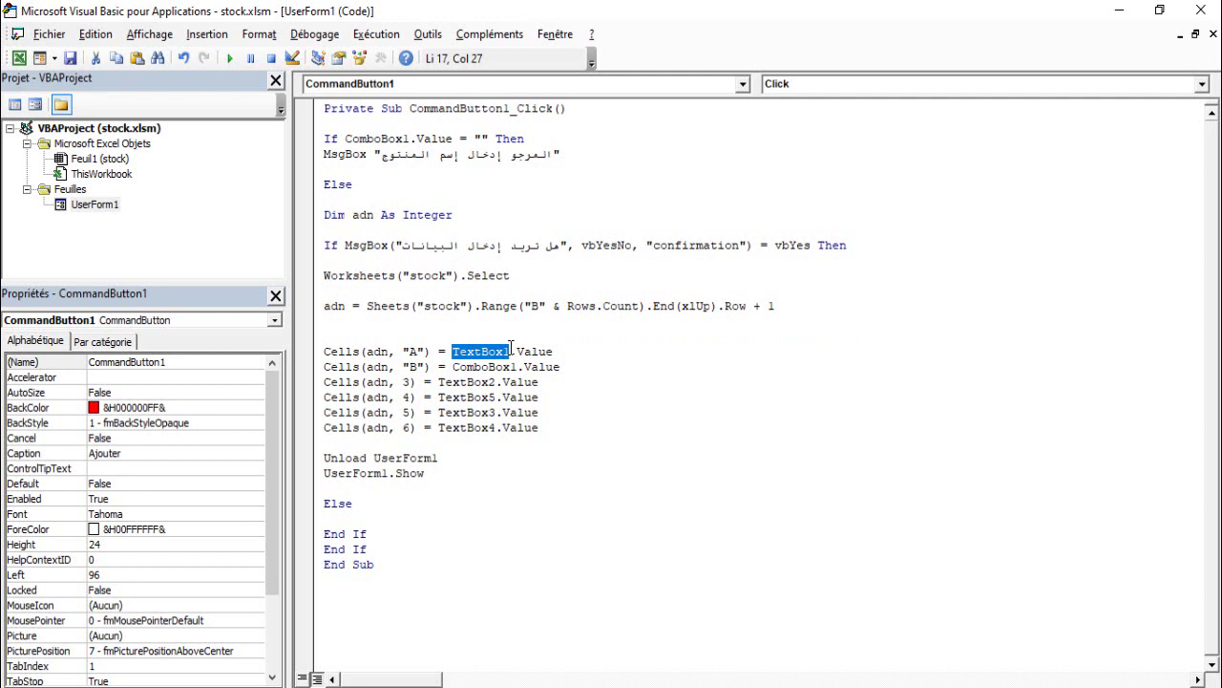
pyautogui.doubleClick(500, 368)
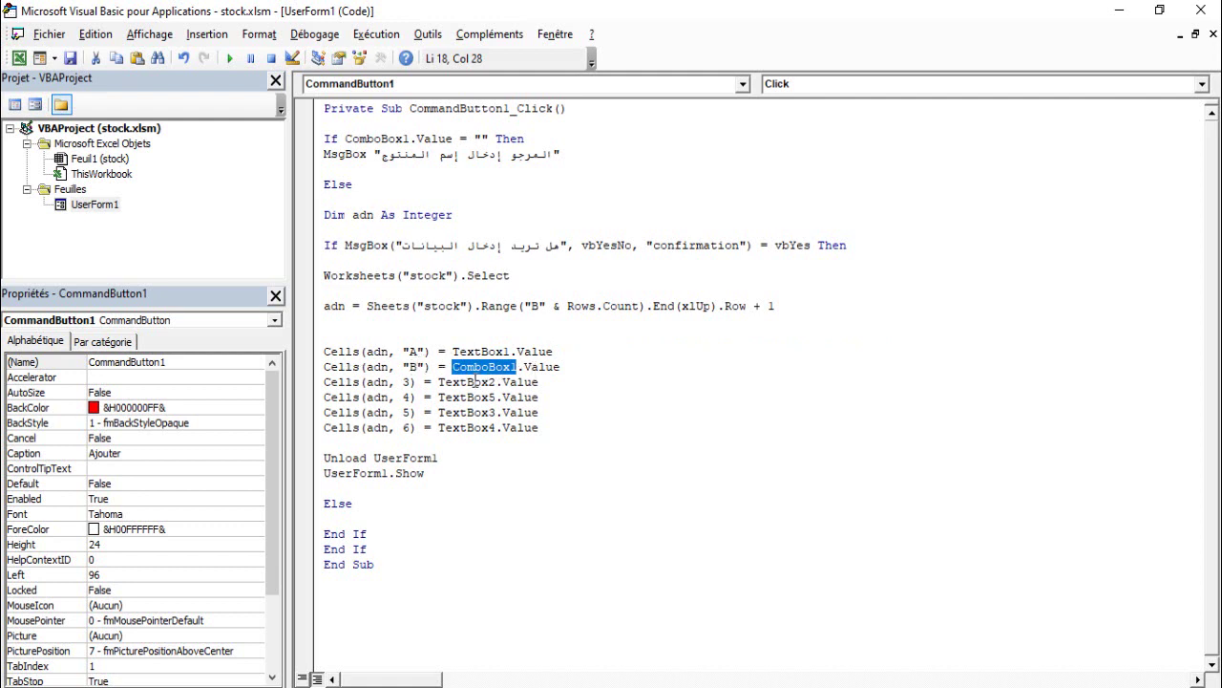
pyautogui.click(409, 382)
pyautogui.doubleClick(407, 383)
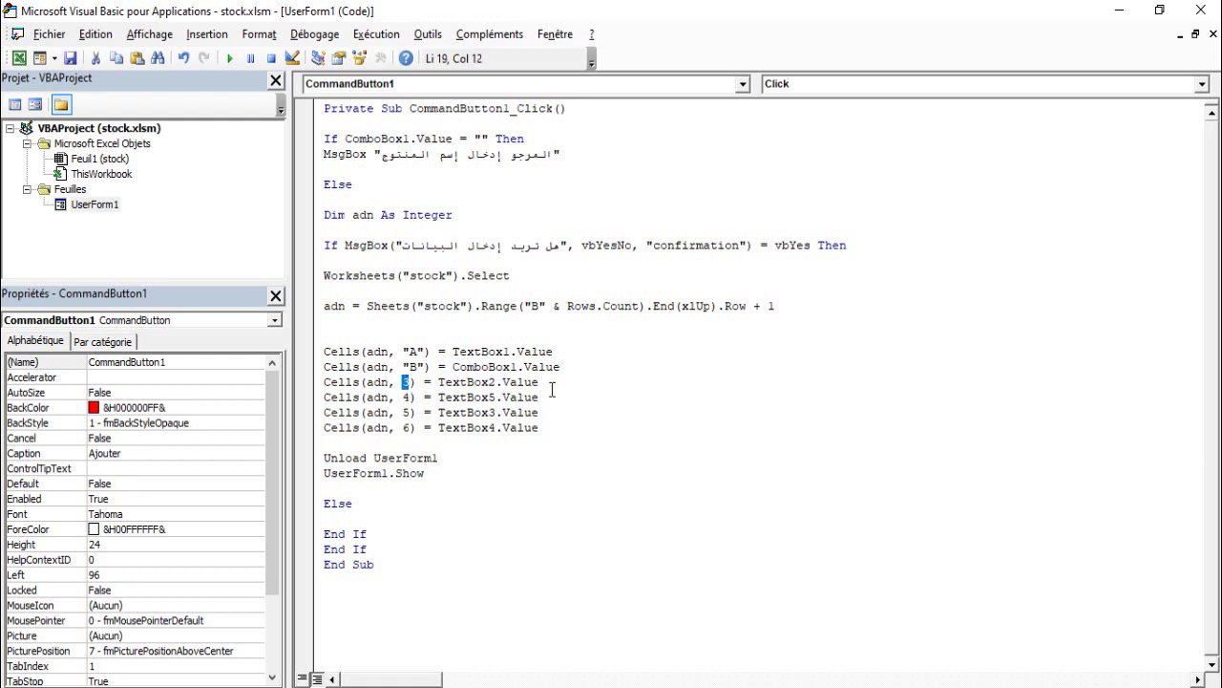
pyautogui.moveTo(559, 429)
pyautogui.mouseDown()
pyautogui.moveTo(302, 354)
pyautogui.moveTo(302, 370)
pyautogui.mouseUp()
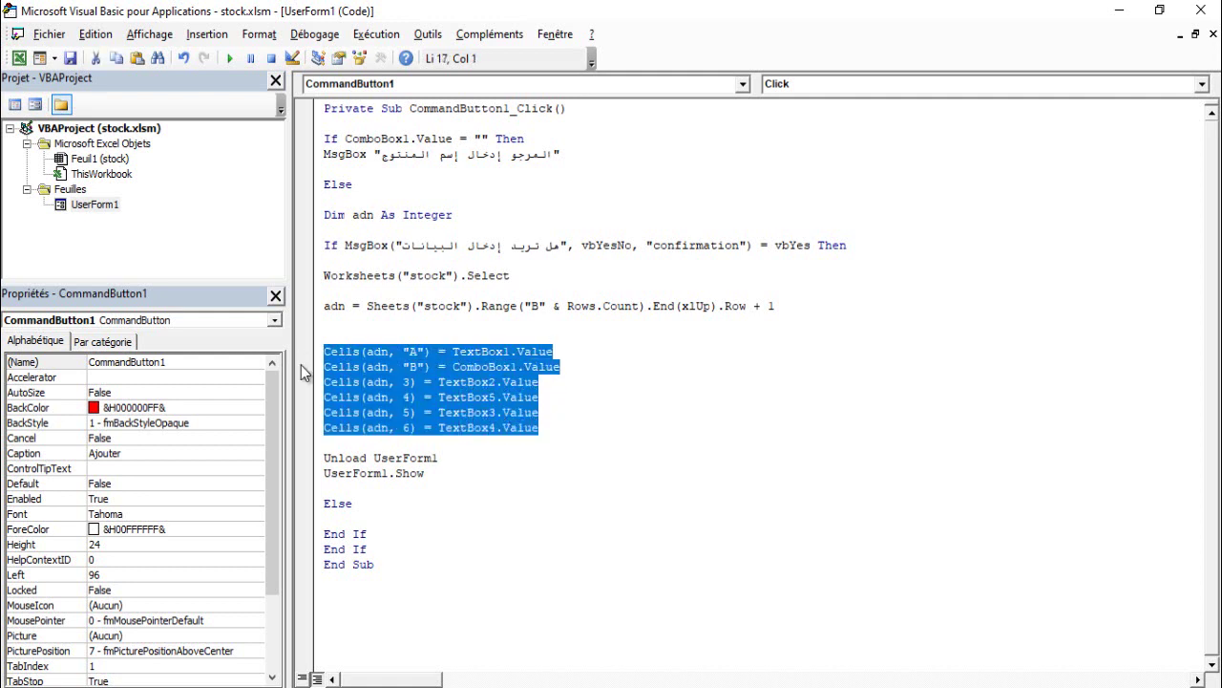
# Step: Duplicate the Cells(adn, 6) = TextBox4.Value line below itself, changing its column to 7
pyautogui.click(548, 428)
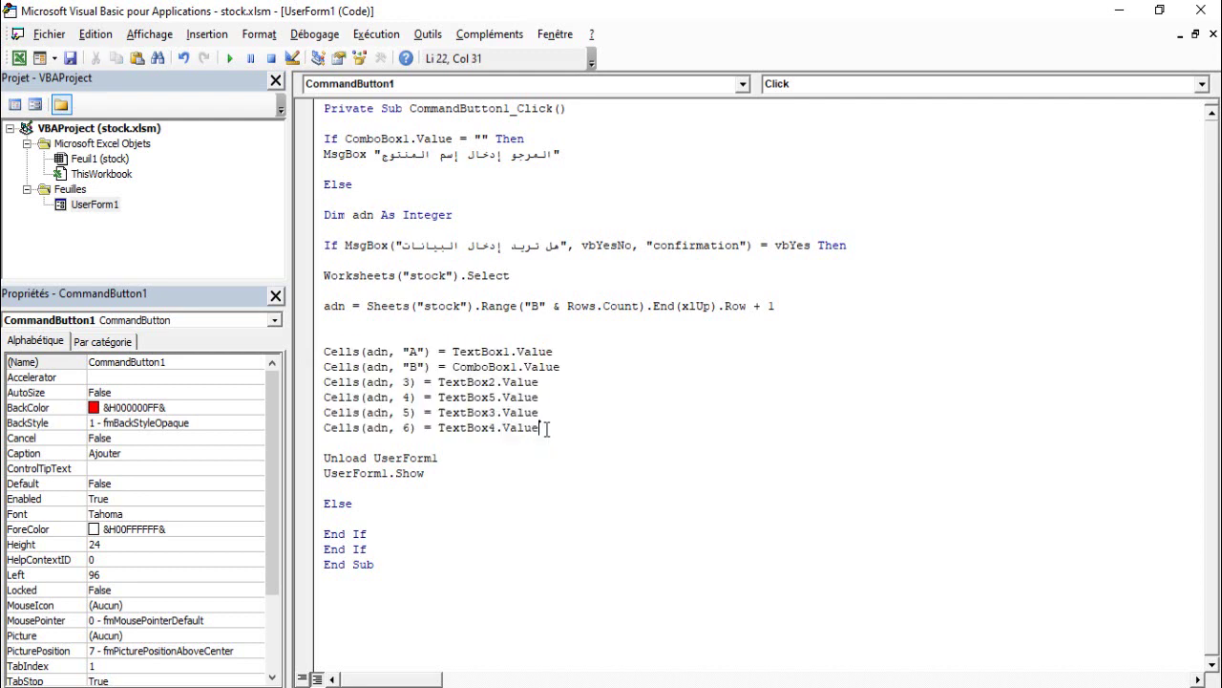
pyautogui.moveTo(552, 428); pyautogui.dragTo(287, 421)
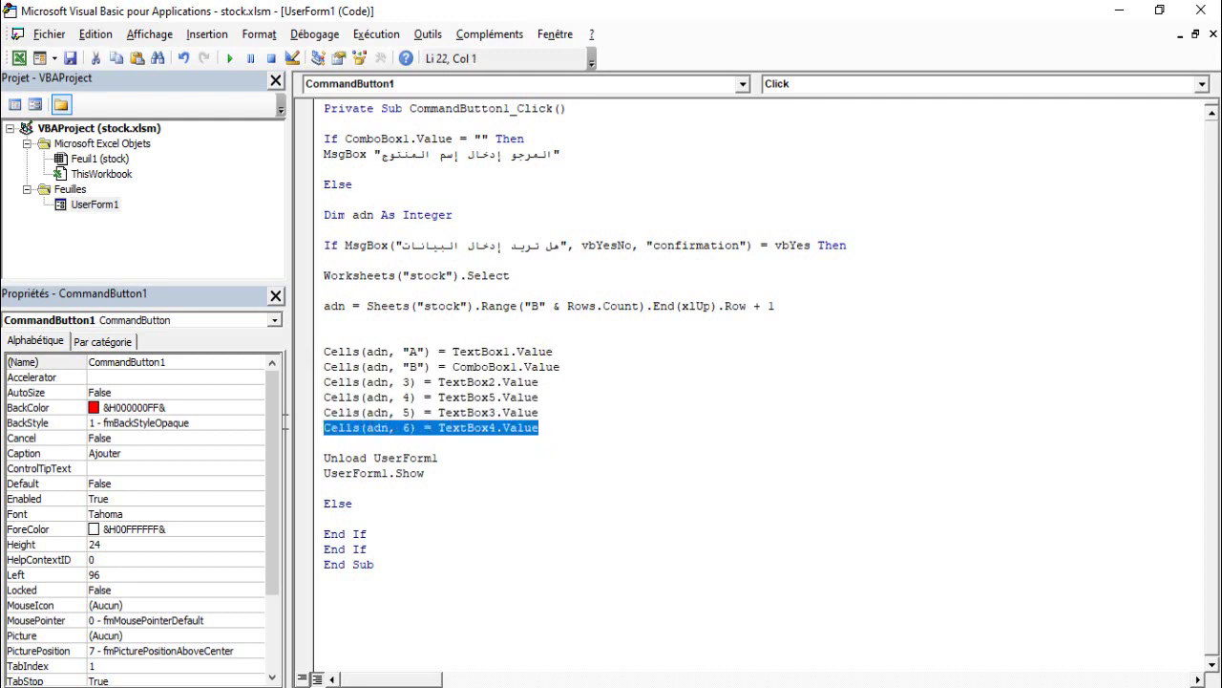
pyautogui.hotkey('ctrl', 'c')
pyautogui.click(549, 428)
pyautogui.press('Return')
pyautogui.hotkey('ctrl', 'v')
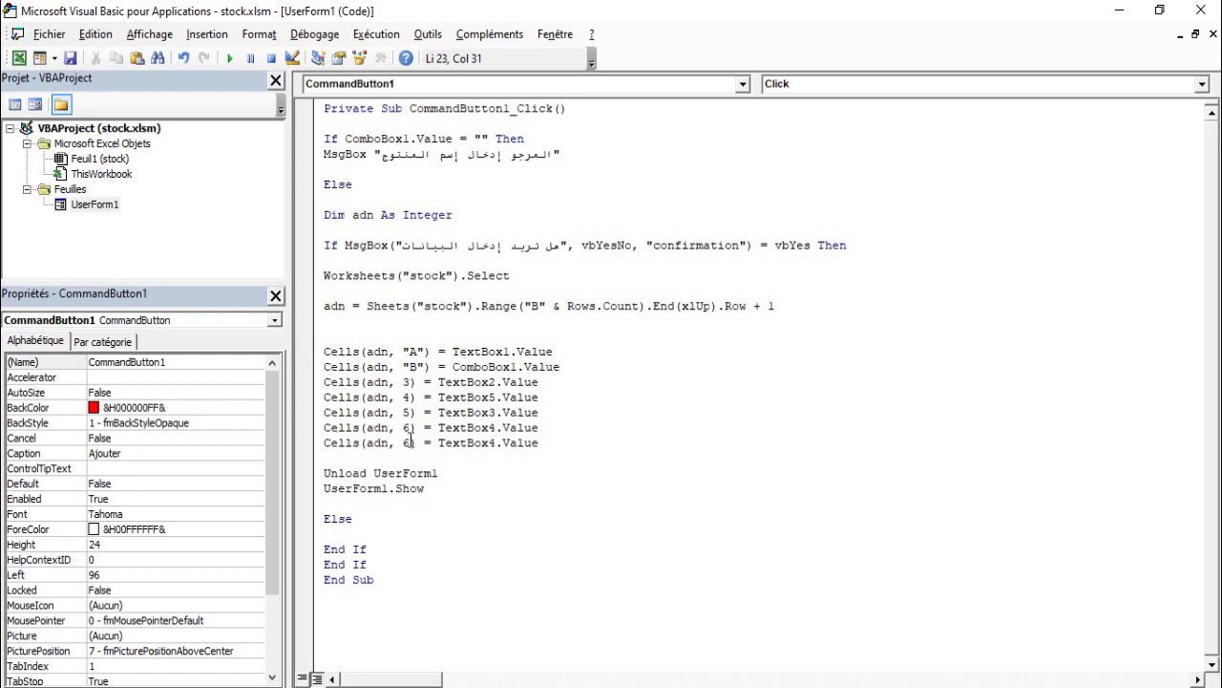
pyautogui.moveTo(411, 442); pyautogui.dragTo(404, 442)
pyautogui.write('7')
pyautogui.moveTo(487, 442); pyautogui.dragTo(497, 442)
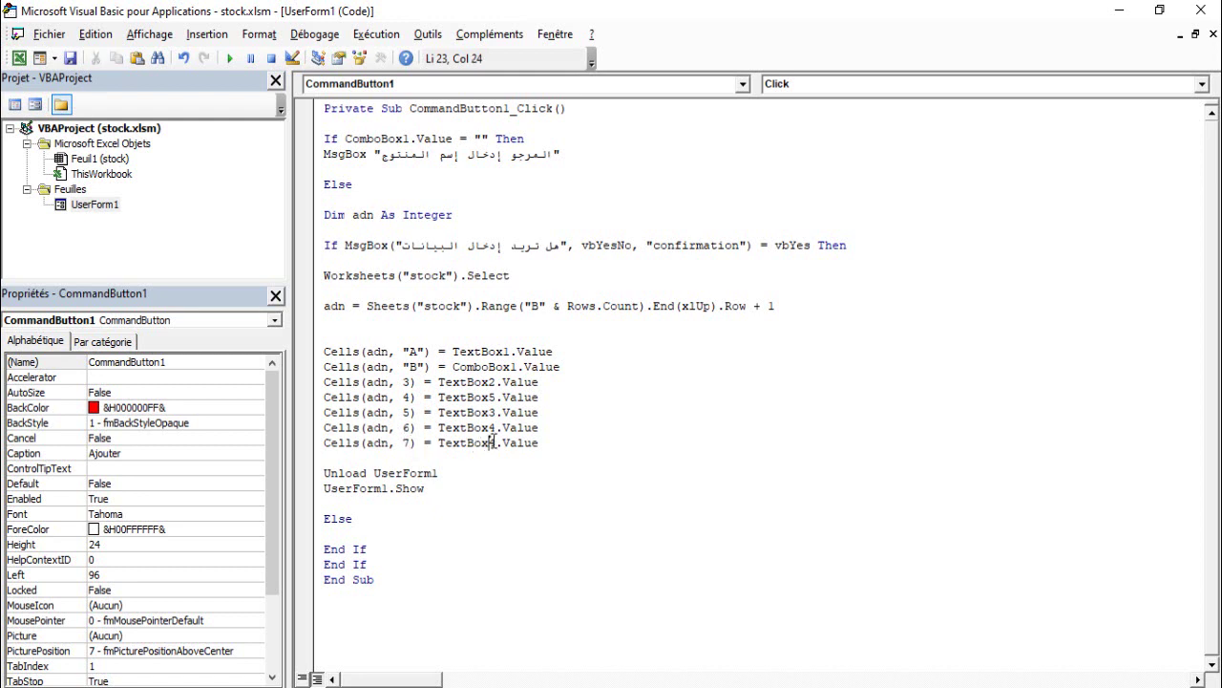
pyautogui.doubleClick(492, 442)
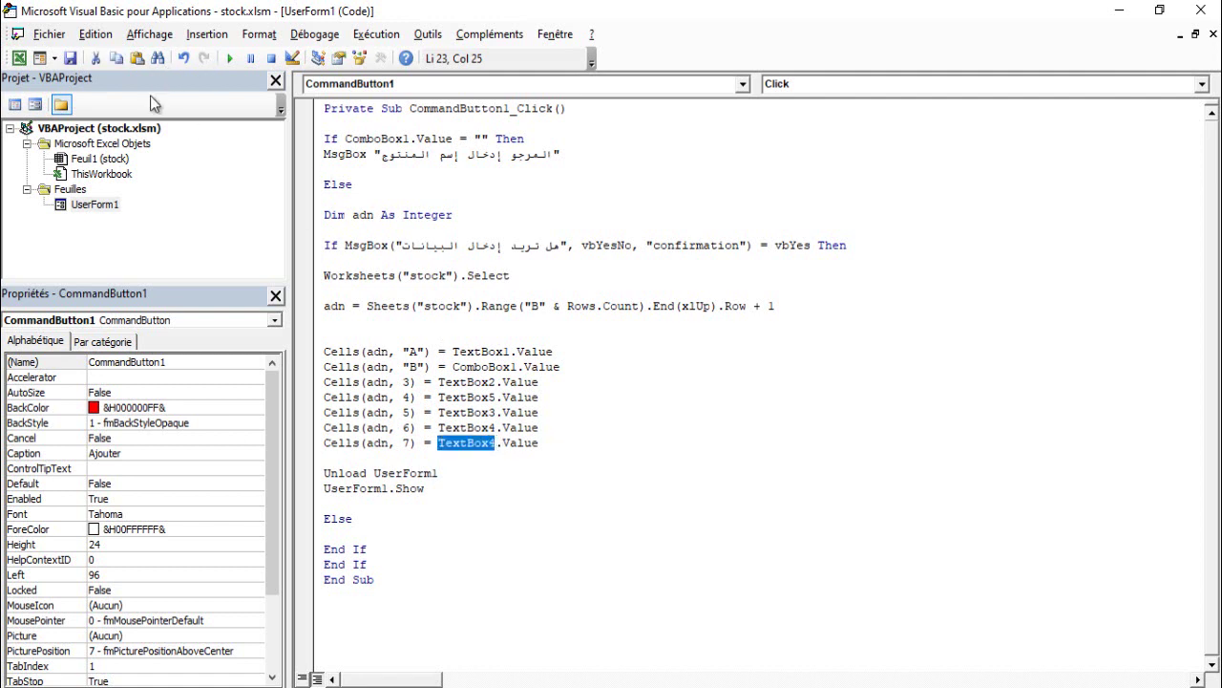
pyautogui.doubleClick(94, 204)
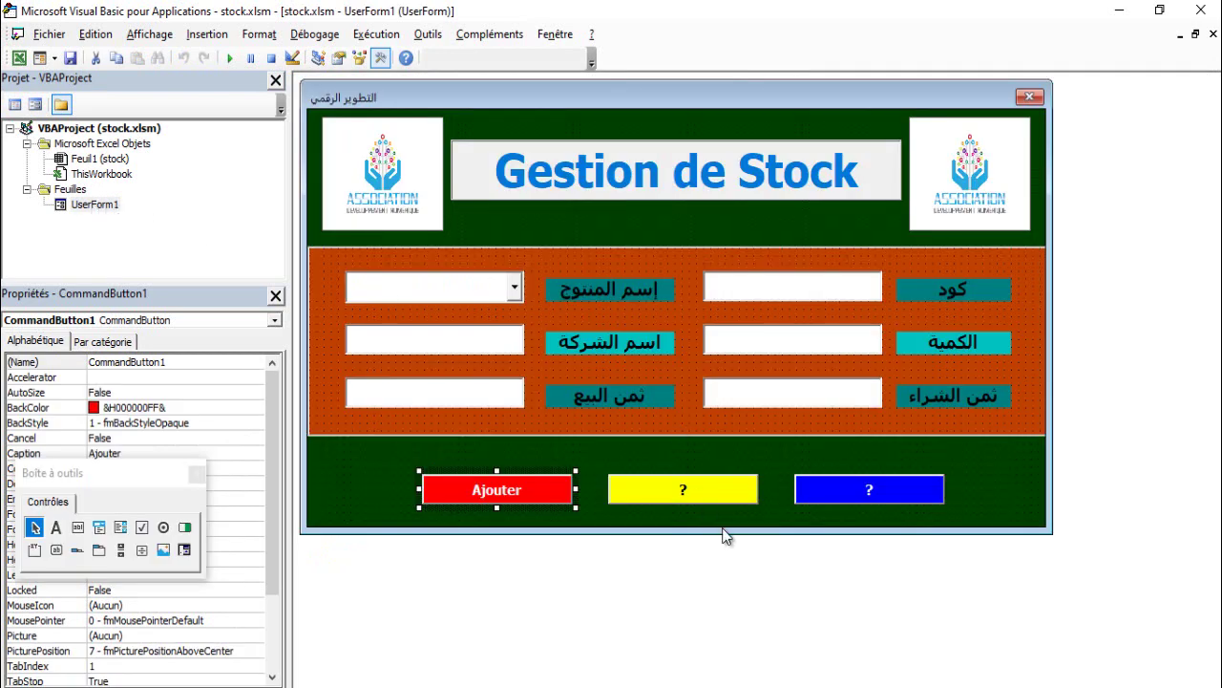
# Step: Extend the form downward and draw a centred new text box beneath the three buttons
pyautogui.click(943, 529)
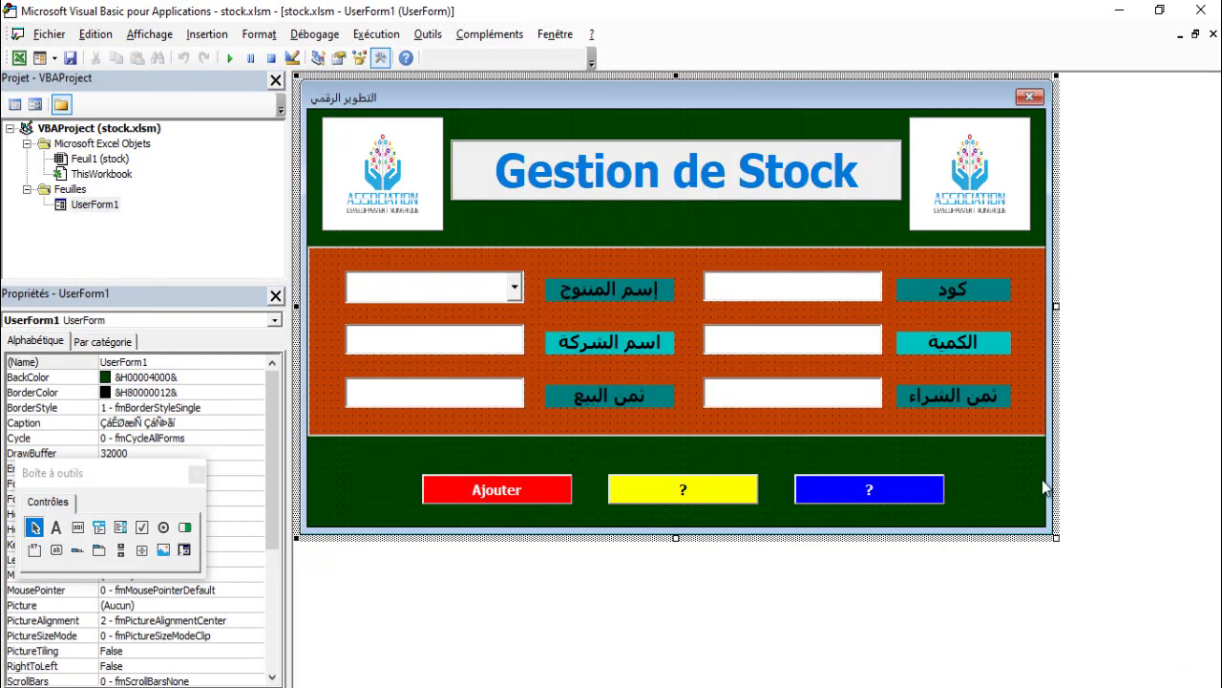
pyautogui.moveTo(674, 537); pyautogui.dragTo(675, 602)
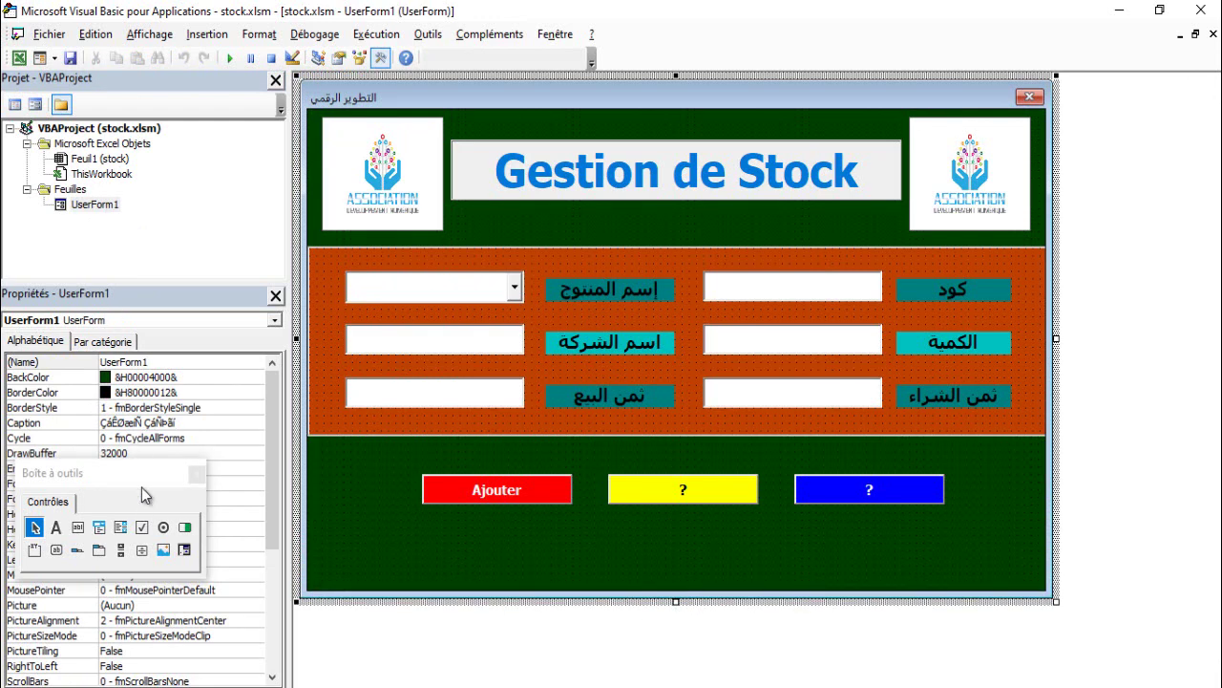
pyautogui.click(78, 531)
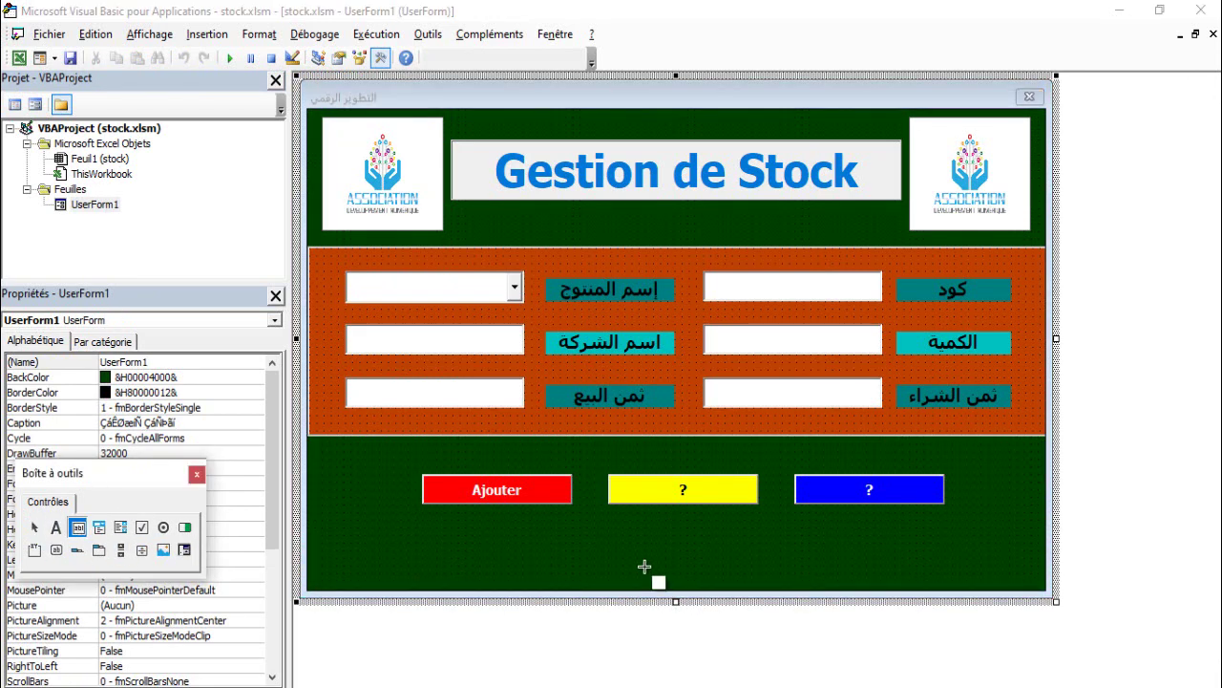
pyautogui.moveTo(615, 543); pyautogui.dragTo(823, 577)
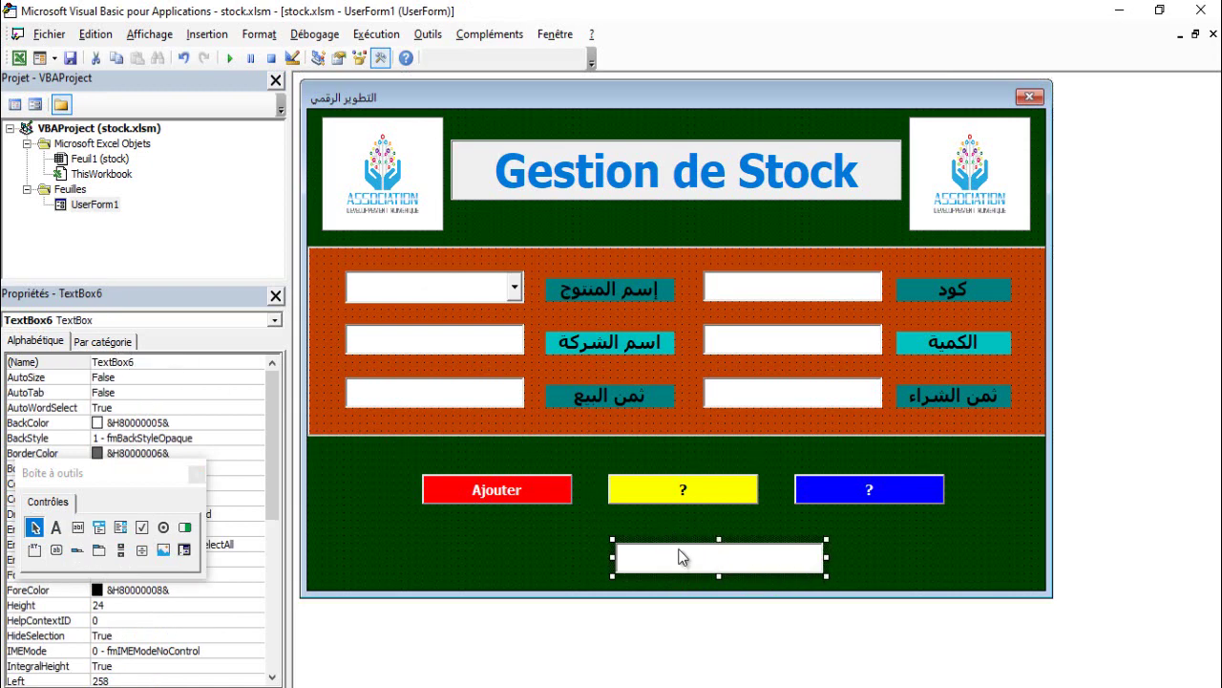
pyautogui.moveTo(677, 543); pyautogui.dragTo(628, 546)
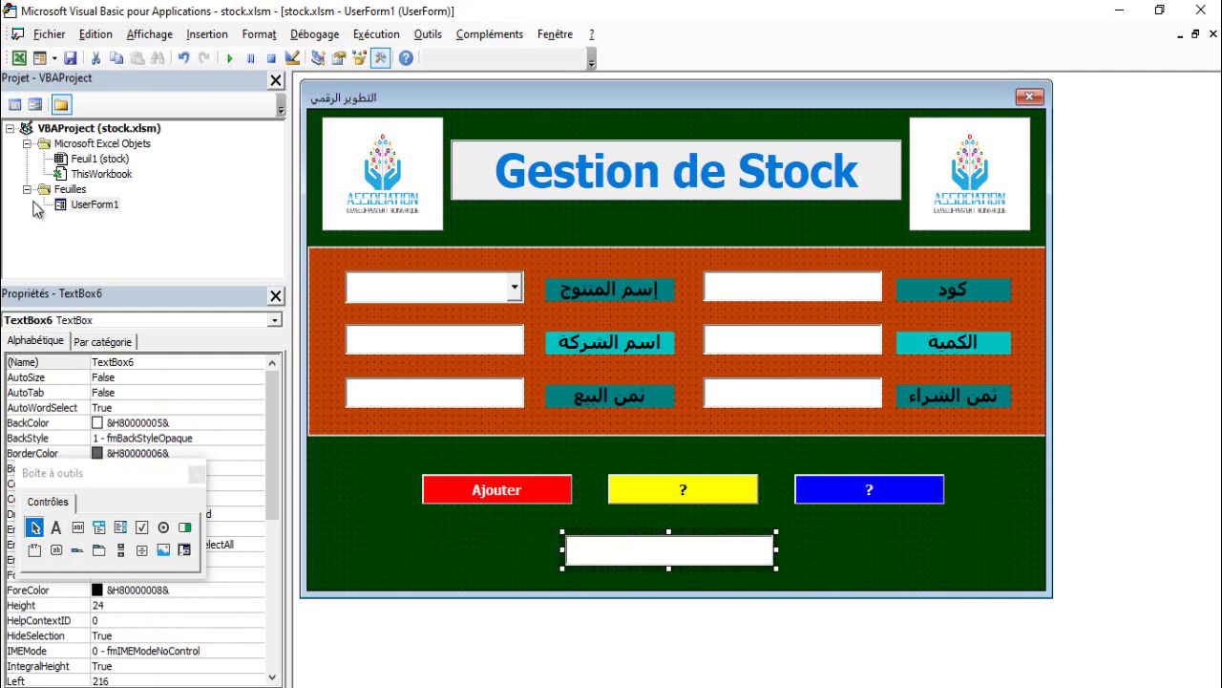
pyautogui.doubleClick(515, 492)
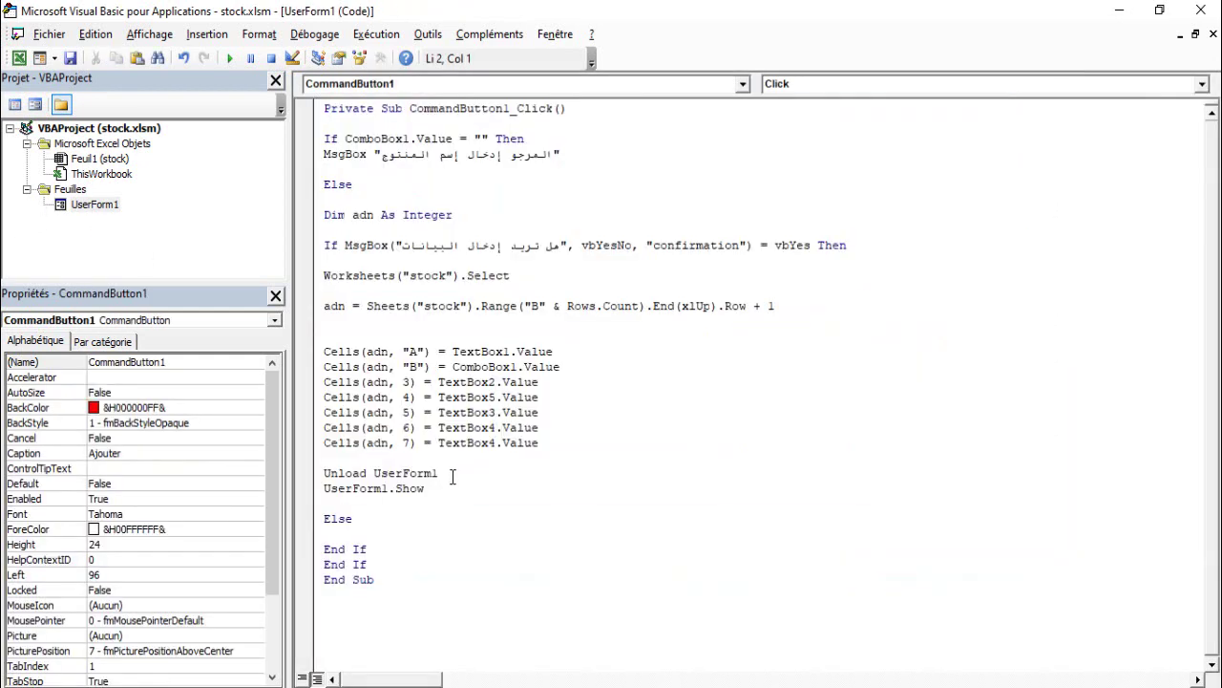
# Step: Edit the new line to read Cells(adn, 10) = TextBox6.Value
pyautogui.moveTo(489, 442); pyautogui.dragTo(496, 442)
pyautogui.write('6')
pyautogui.click(408, 442)
pyautogui.write('10')
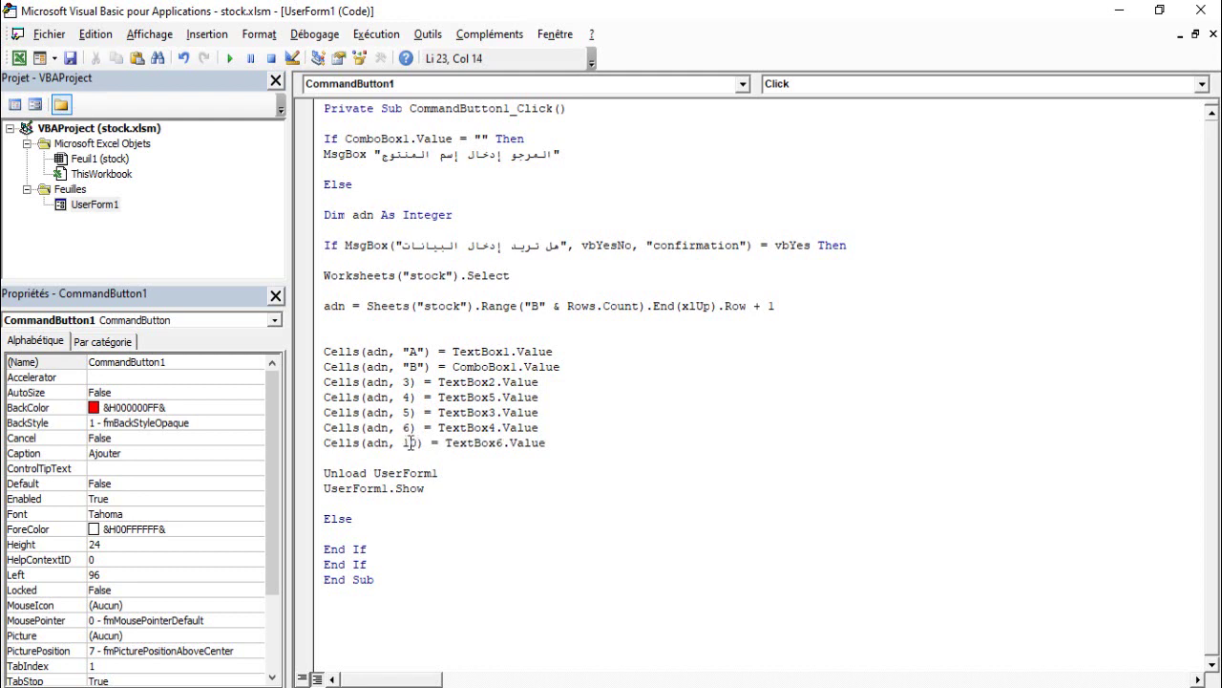
pyautogui.click(616, 446)
# Step: Run the form and enter 22 in the code, quantity, product-name and company-name fields
pyautogui.click(231, 61)
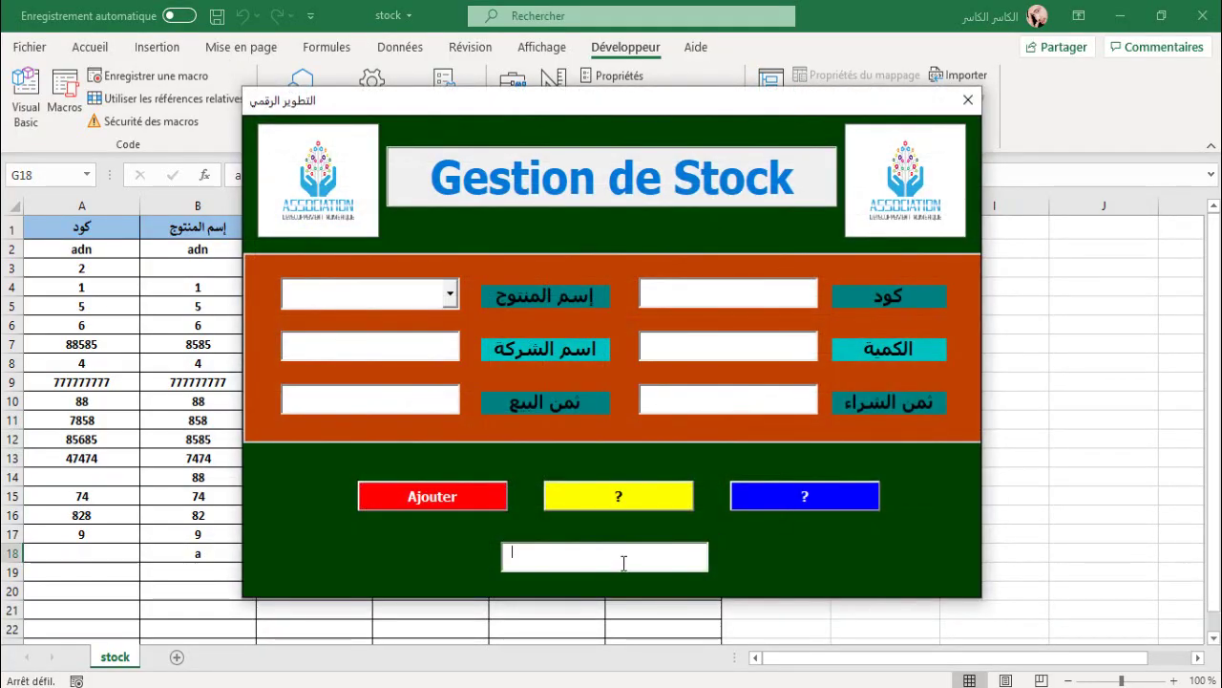
pyautogui.click(712, 293)
pyautogui.write('22')
pyautogui.click(715, 347)
pyautogui.write('22')
pyautogui.click(415, 293)
pyautogui.write('22')
pyautogui.click(400, 351)
pyautogui.write('2')
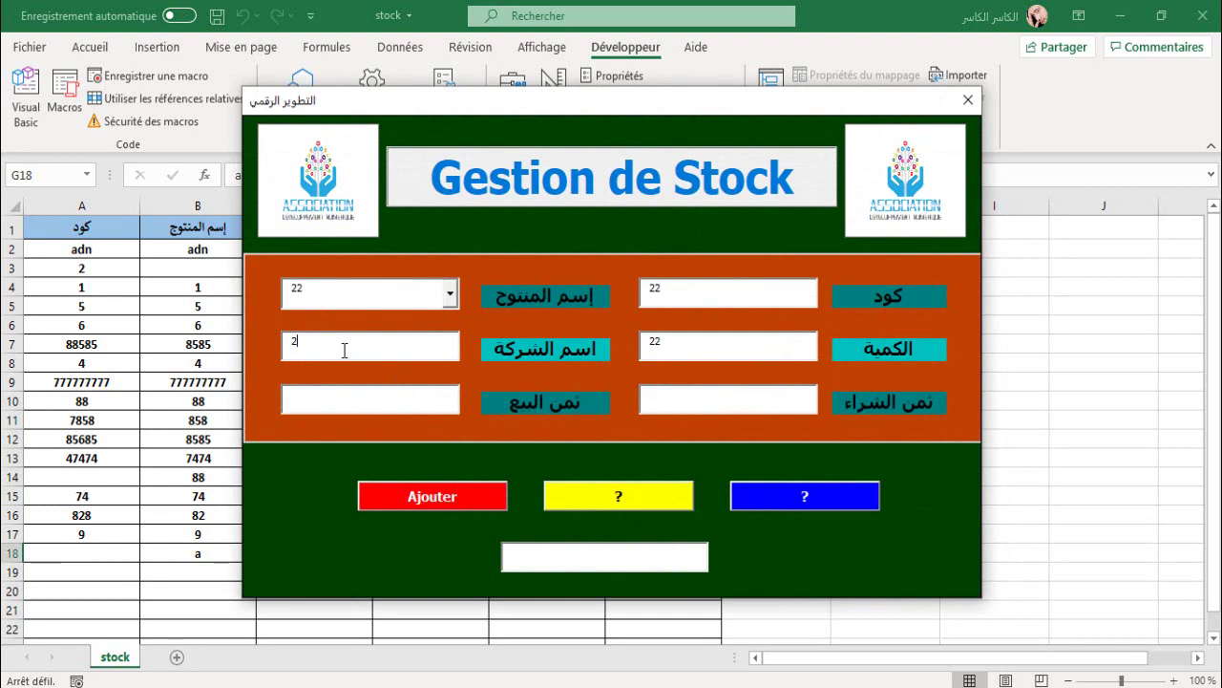
pyautogui.write('2')
# Step: Enter 22 in the price field and new bottom field, then submit and confirm with Oui
pyautogui.click(340, 389)
pyautogui.write('22')
pyautogui.click(672, 392)
pyautogui.write('22')
pyautogui.click(623, 562)
pyautogui.write('22')
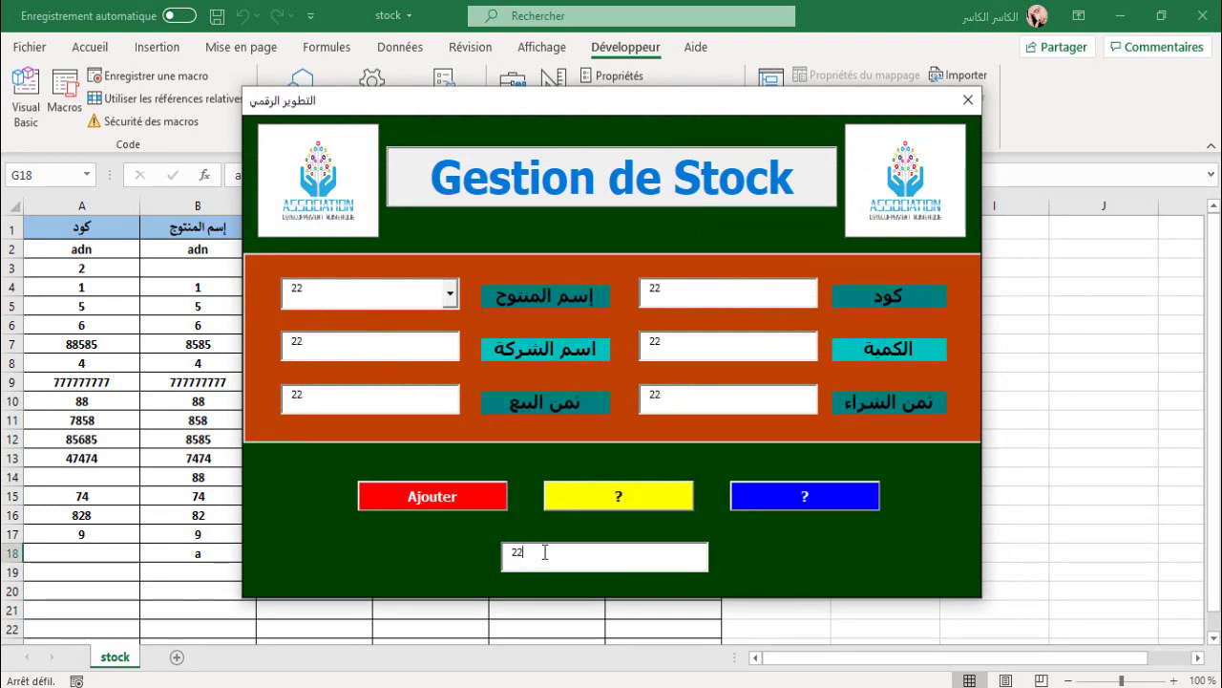
pyautogui.click(448, 505)
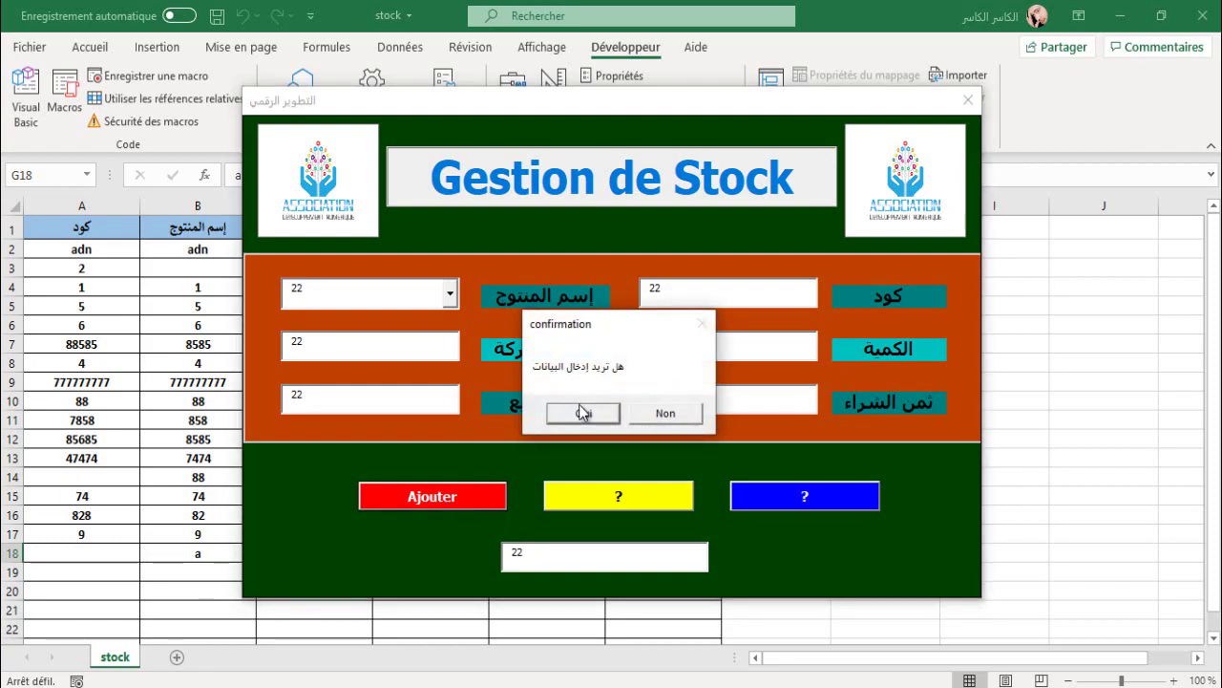
pyautogui.click(580, 414)
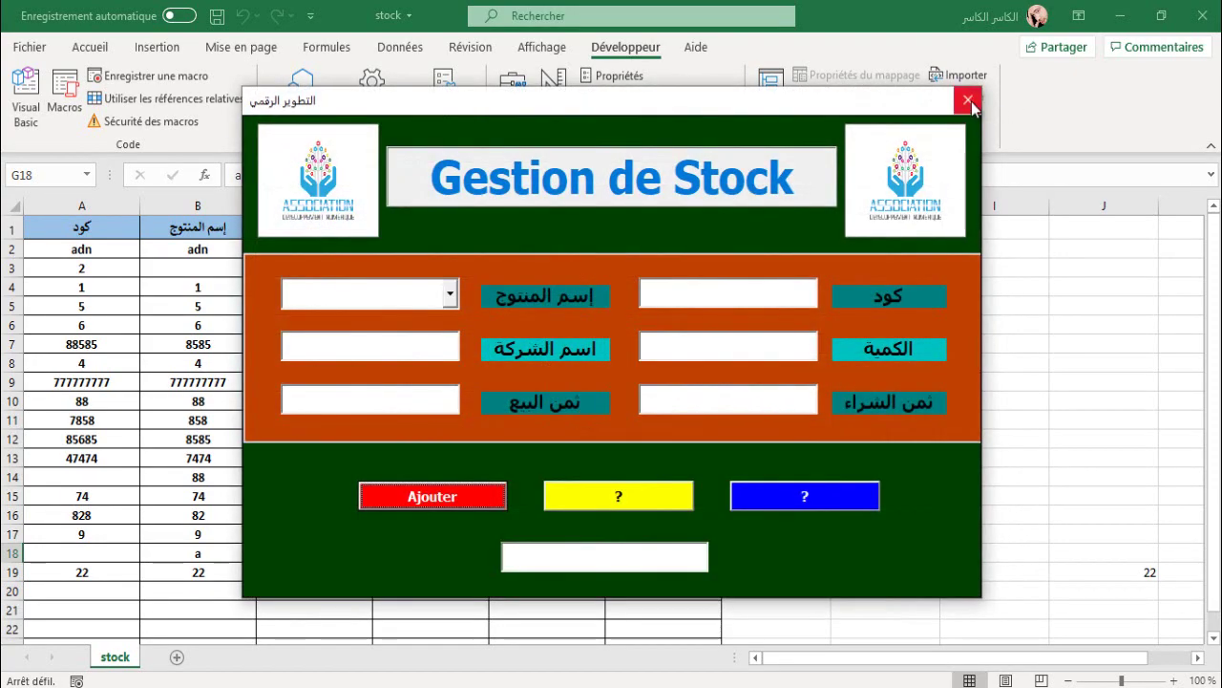
# Step: Close the form and check the 22 values written to F19 and J19
pyautogui.click(968, 104)
pyautogui.click(21, 60)
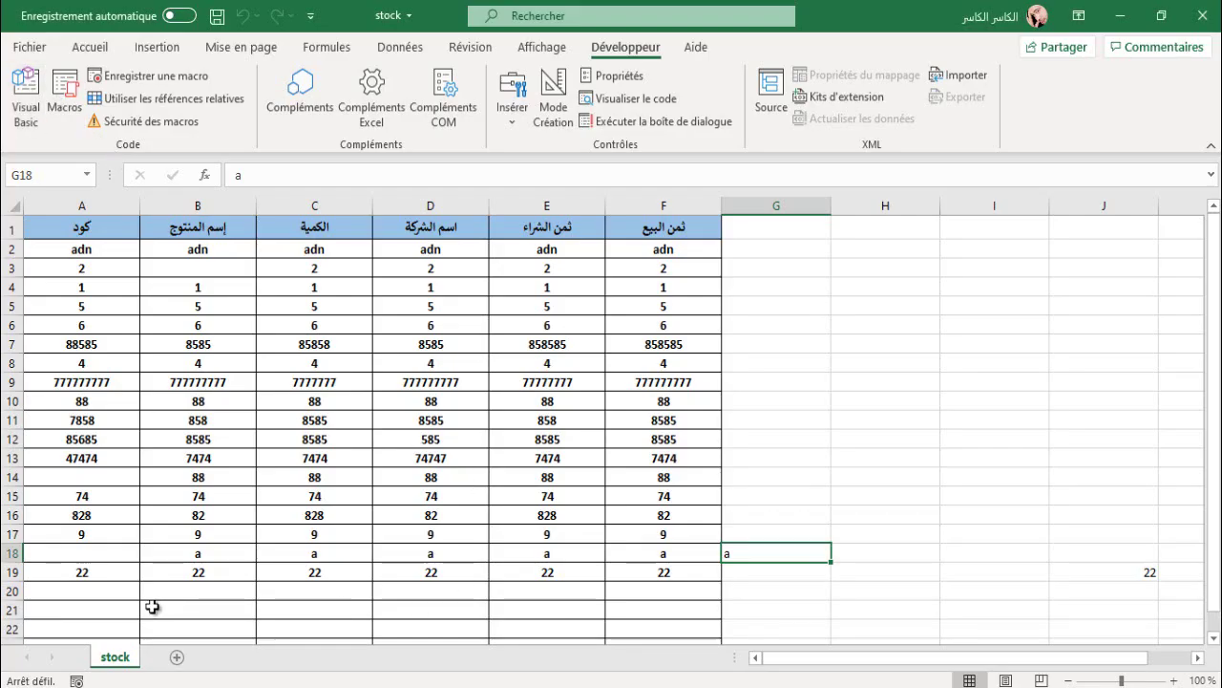
pyautogui.click(655, 571)
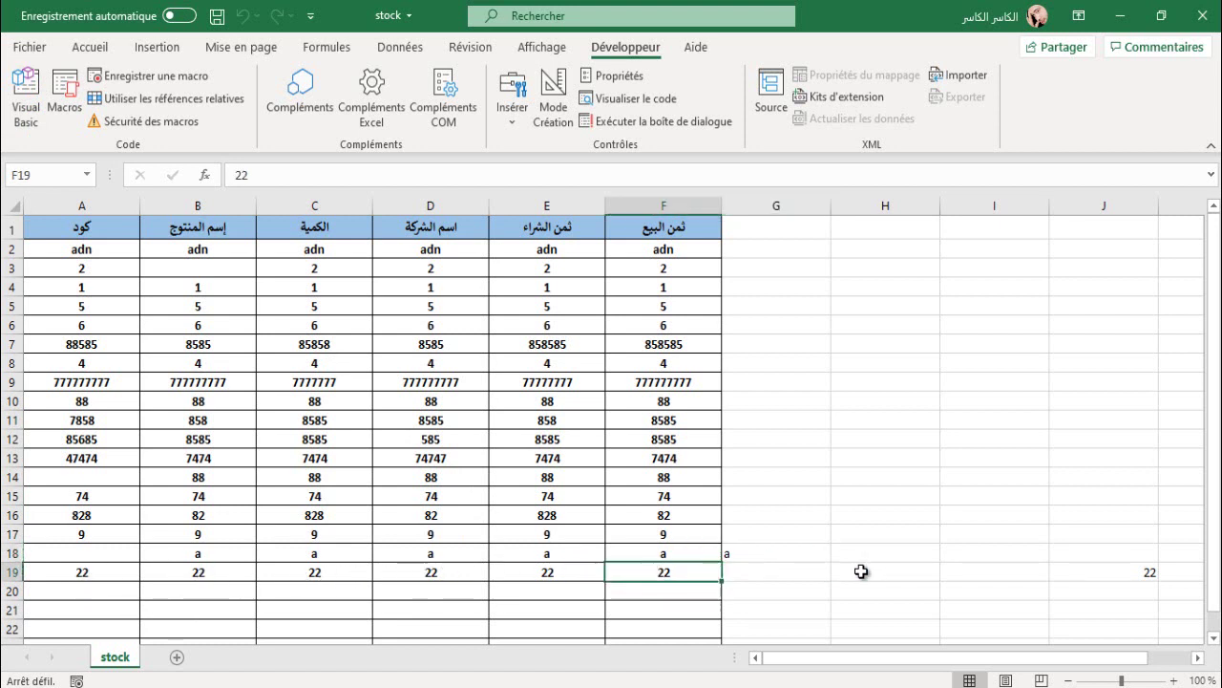
pyautogui.click(1134, 571)
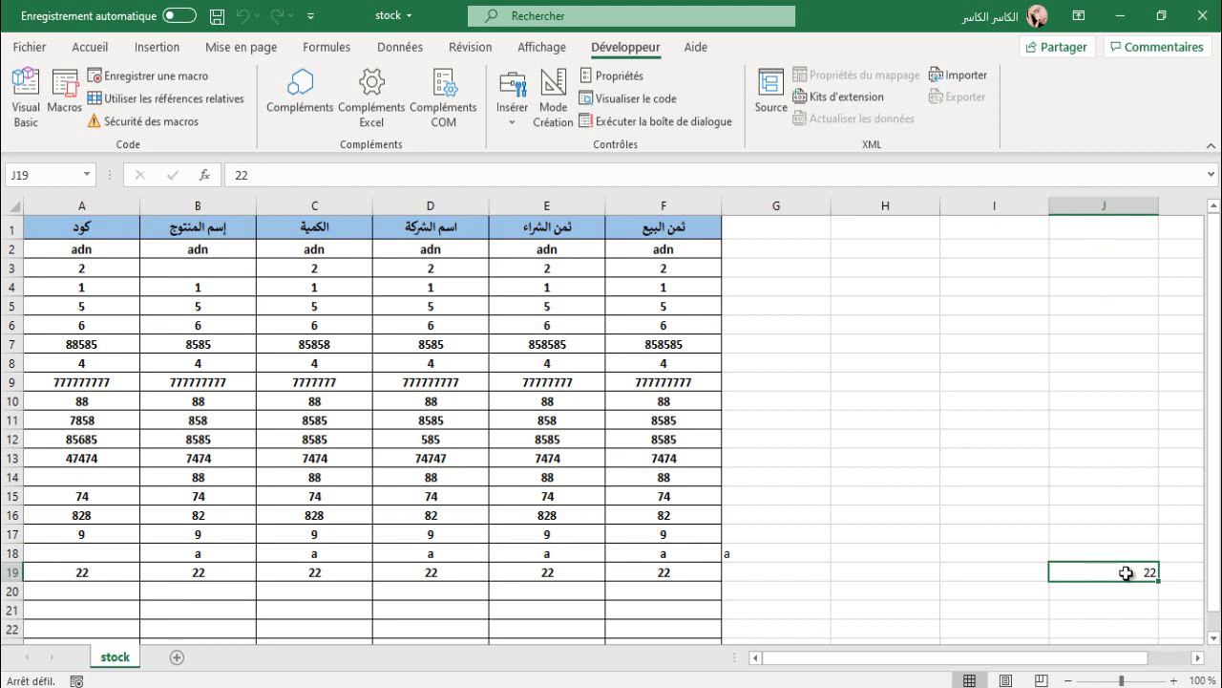
# Step: Finish editing cell J19, then delete the spare TextBox6 and shorten the form below the buttons
pyautogui.doubleClick(1130, 570)
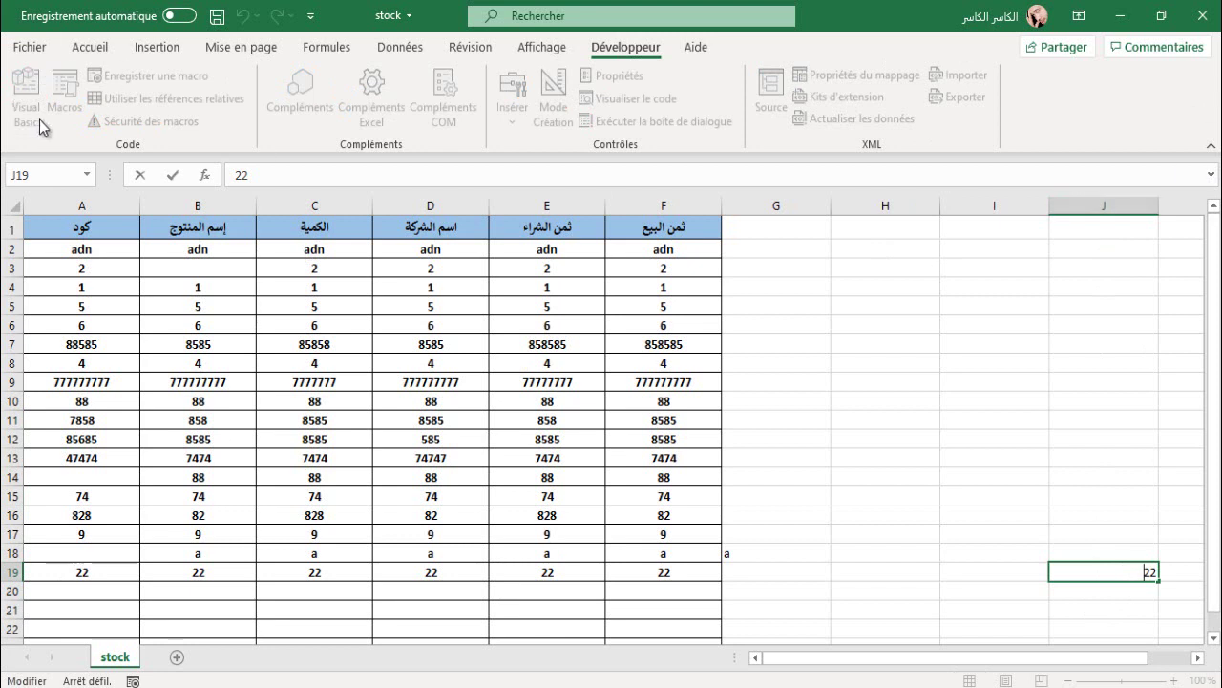
pyautogui.click(1014, 363)
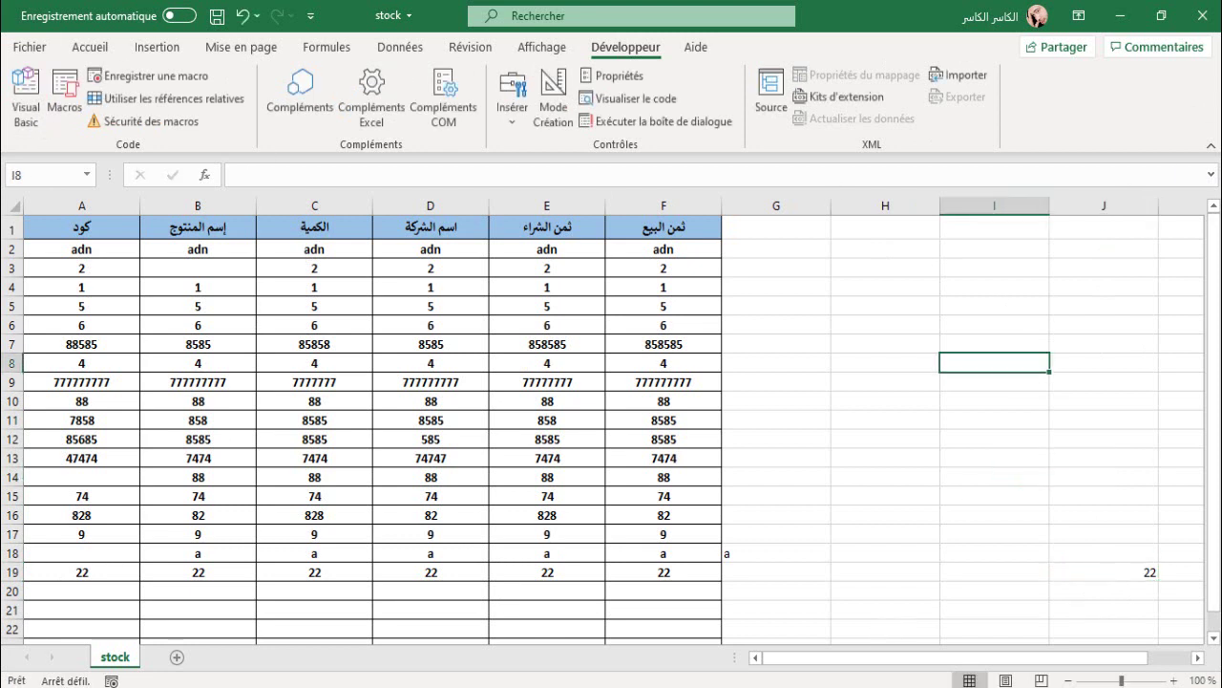
pyautogui.click(26, 99)
pyautogui.click(641, 550)
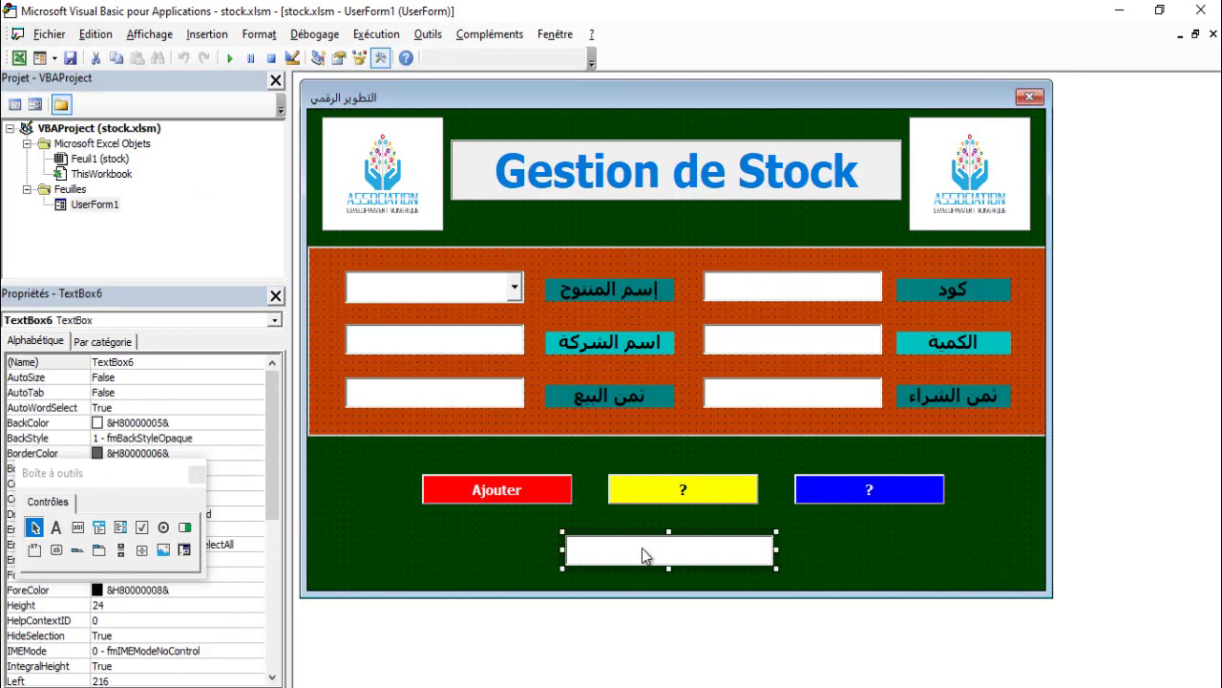
pyautogui.press('Delete')
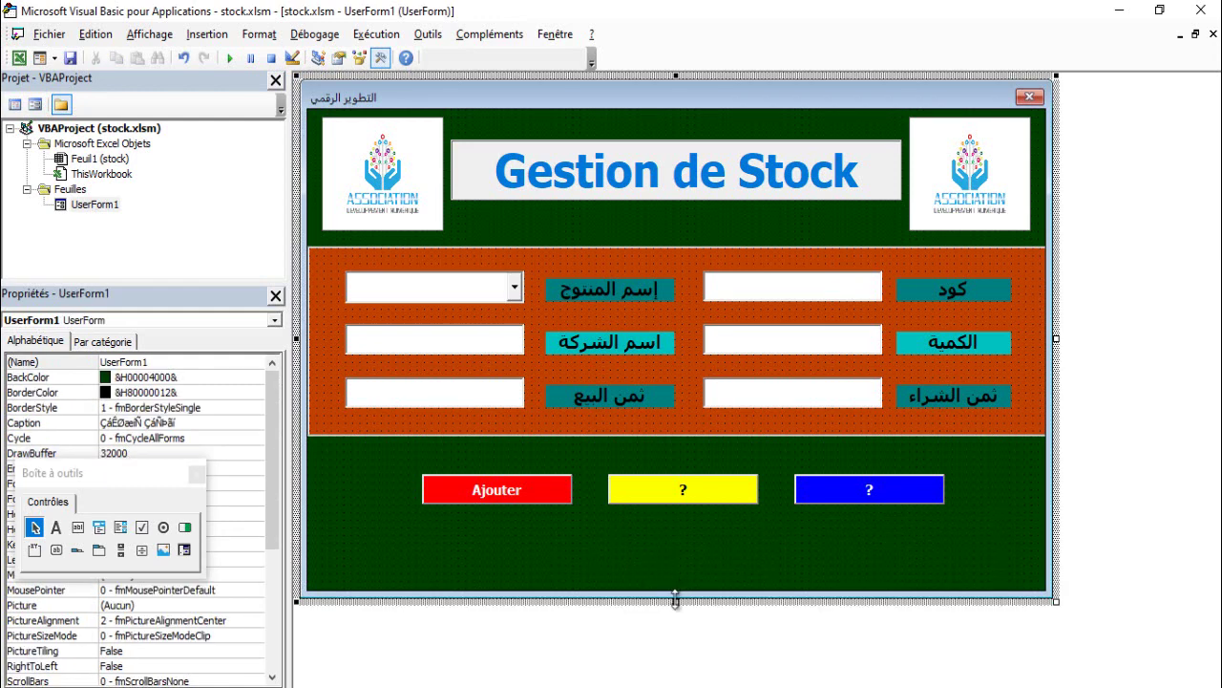
pyautogui.moveTo(675, 600); pyautogui.dragTo(677, 539)
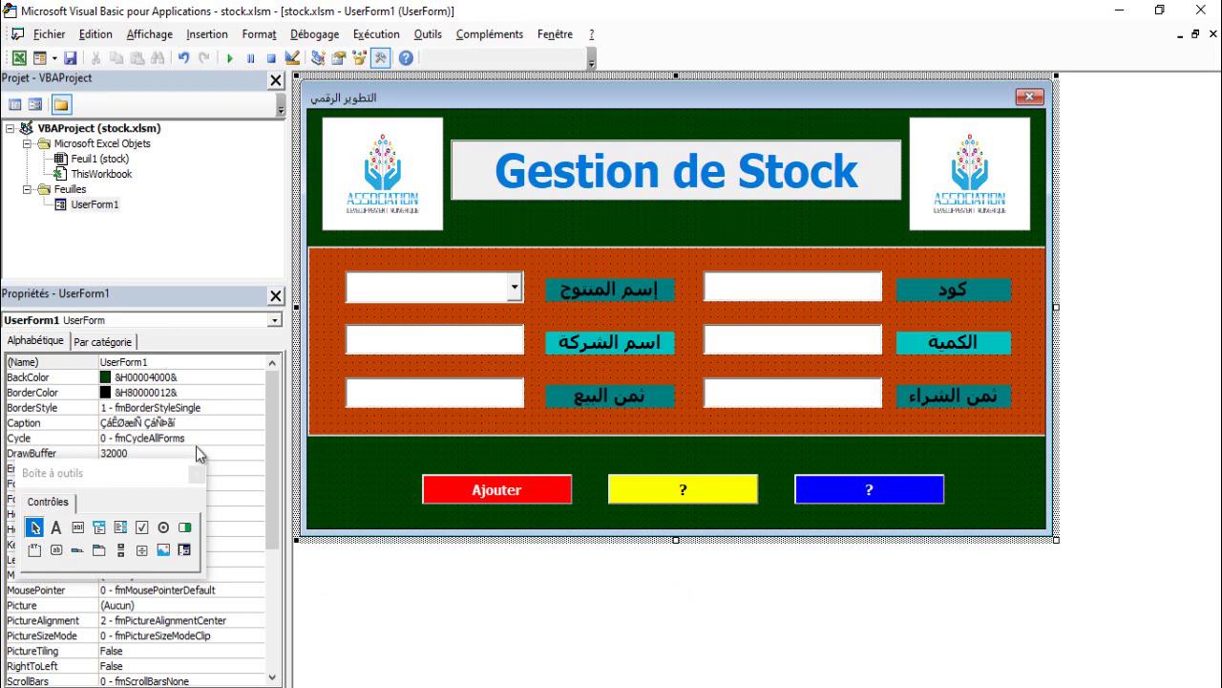
# Step: In Ajouter's click code, delete the TextBox6 line and cut the UserForm1.Show line
pyautogui.doubleClick(498, 507)
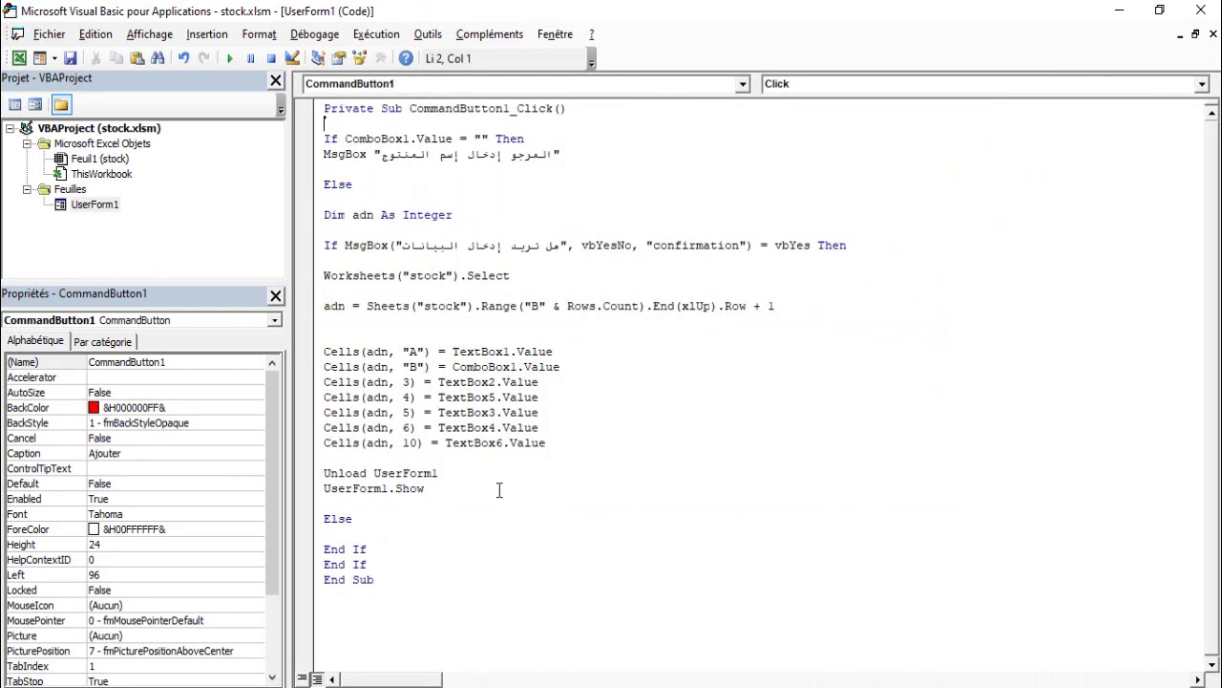
pyautogui.moveTo(569, 451); pyautogui.dragTo(310, 457)
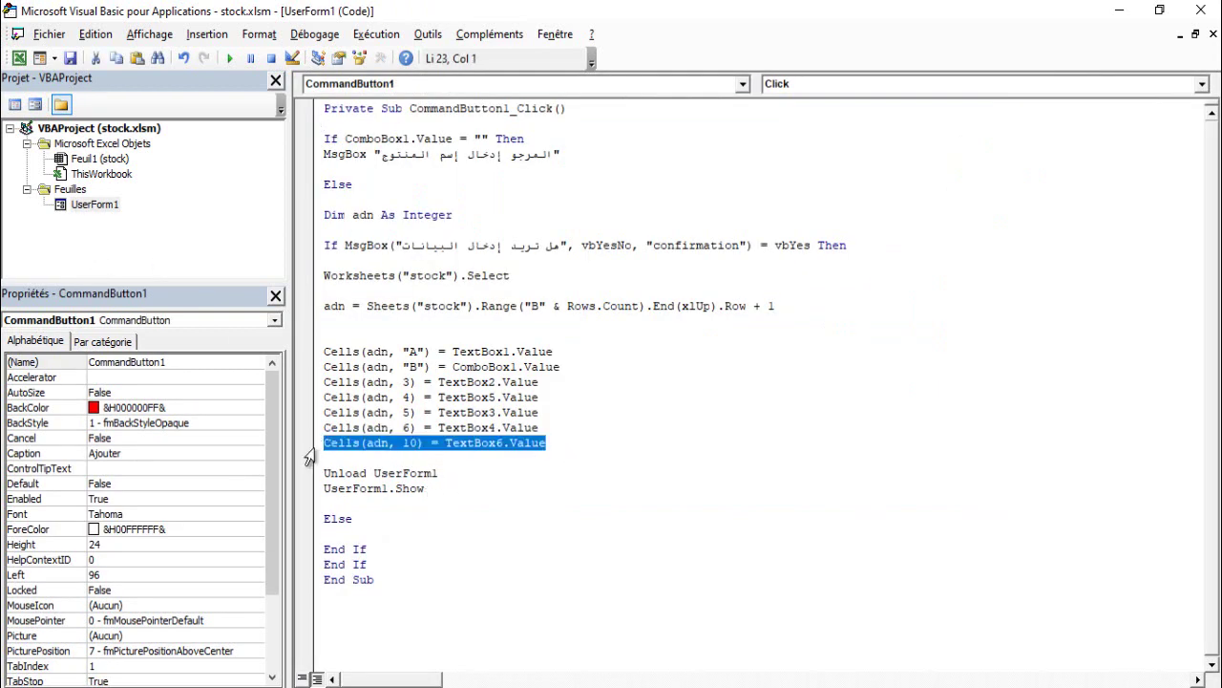
pyautogui.press('Delete')
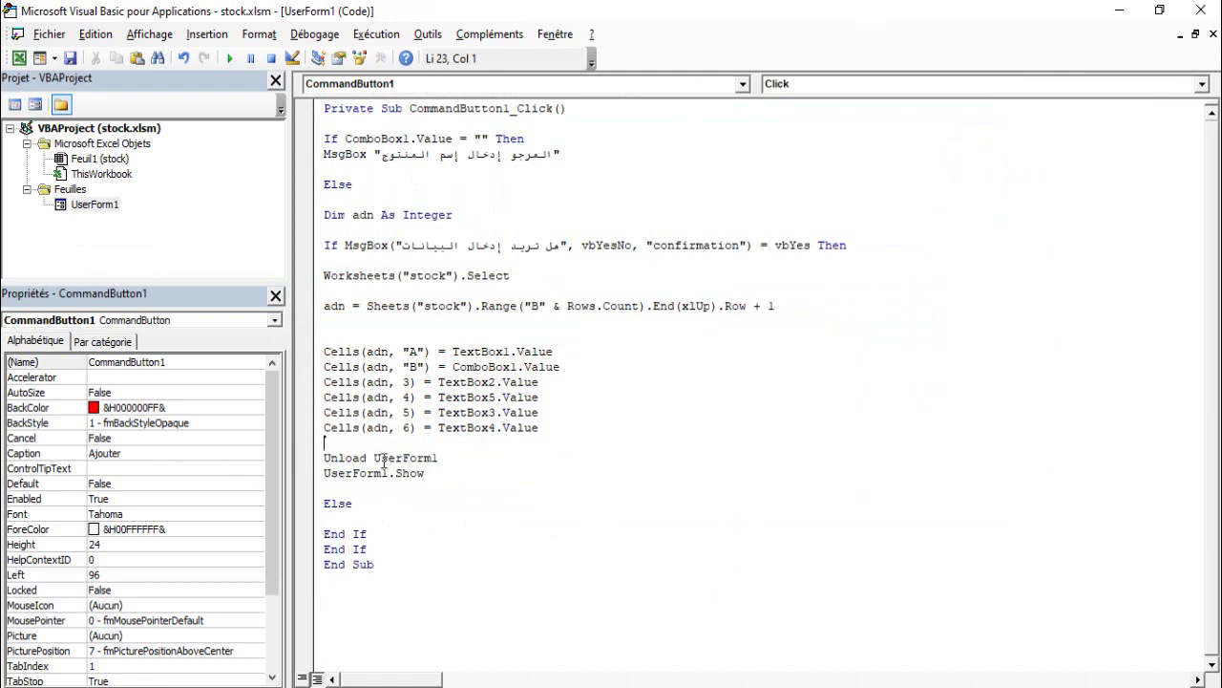
pyautogui.moveTo(343, 482); pyautogui.dragTo(311, 465)
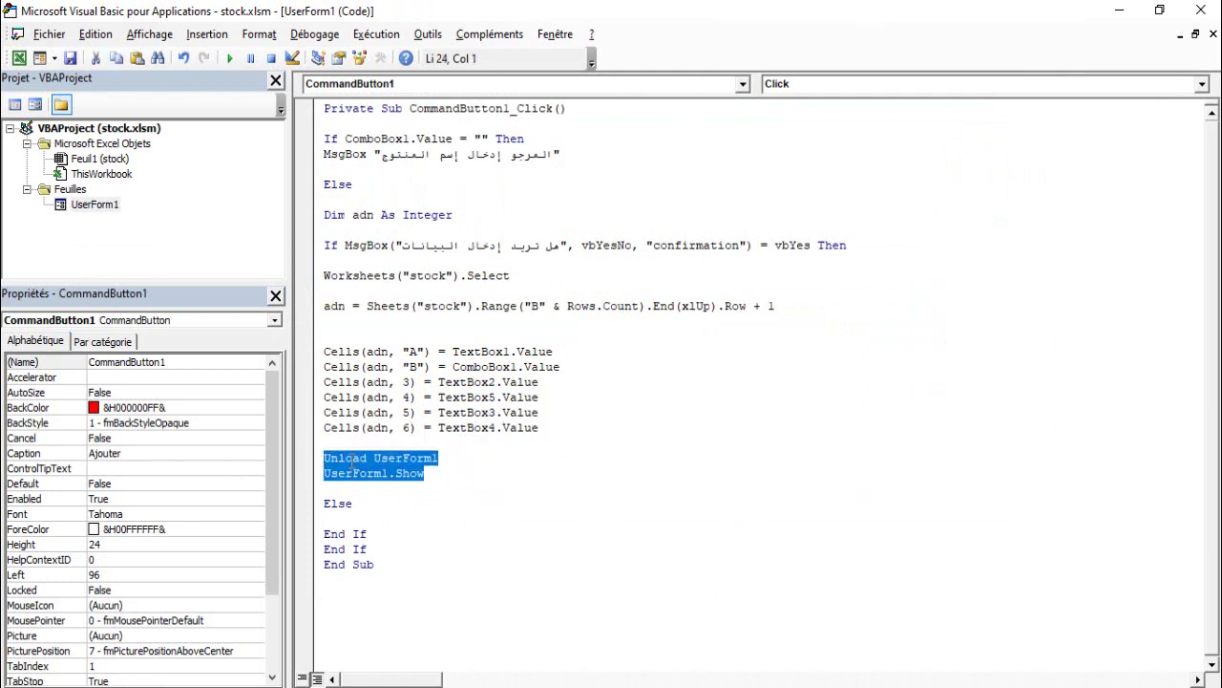
pyautogui.click(352, 458)
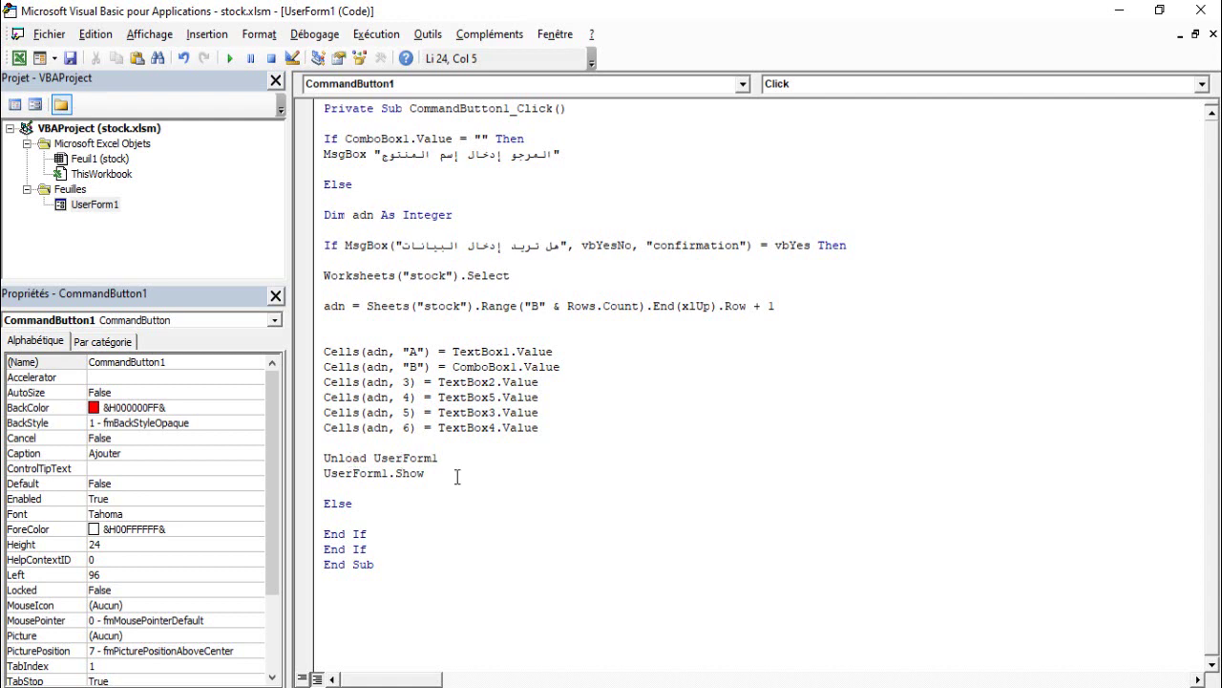
pyautogui.moveTo(457, 476); pyautogui.dragTo(324, 475)
pyautogui.rightClick(349, 477)
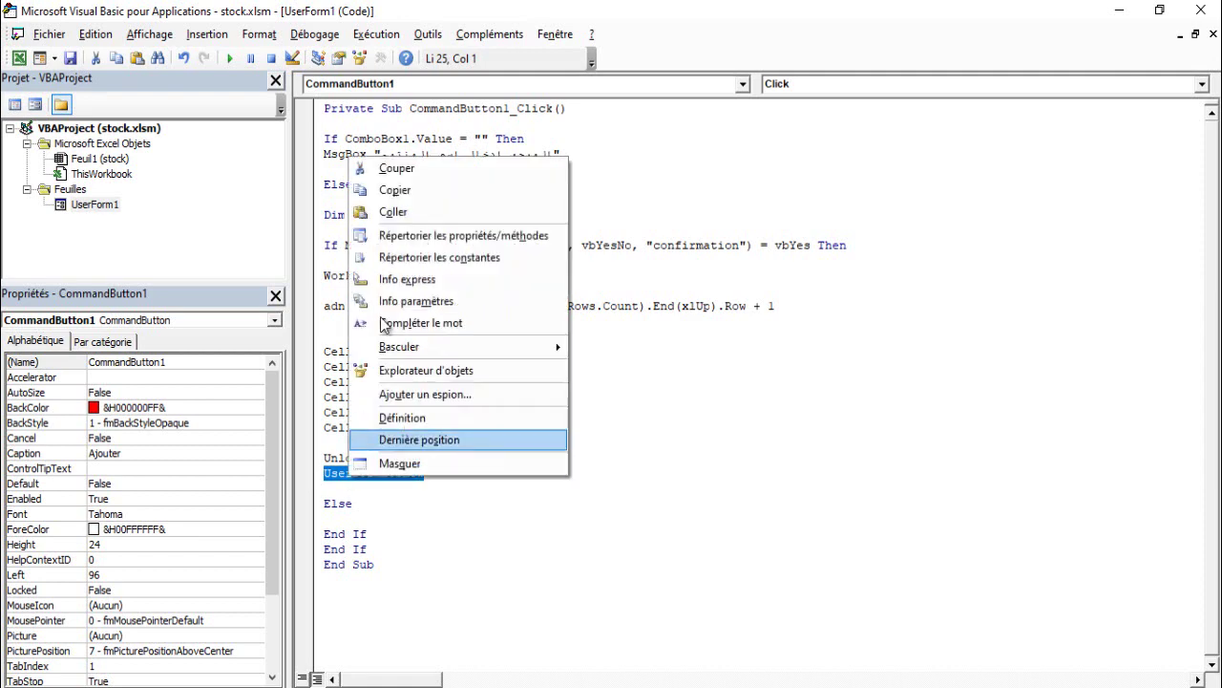
pyautogui.click(399, 169)
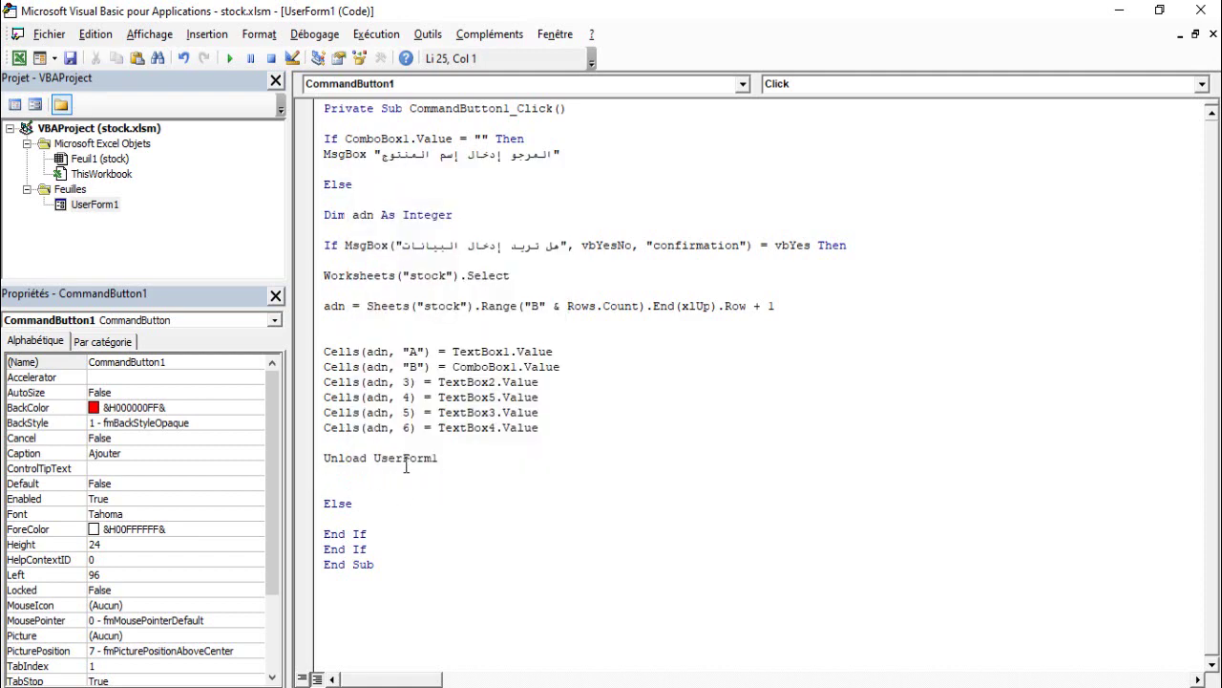
# Step: Run the form and enter 777 in the code, quantity and product name fields
pyautogui.click(230, 58)
pyautogui.click(739, 322)
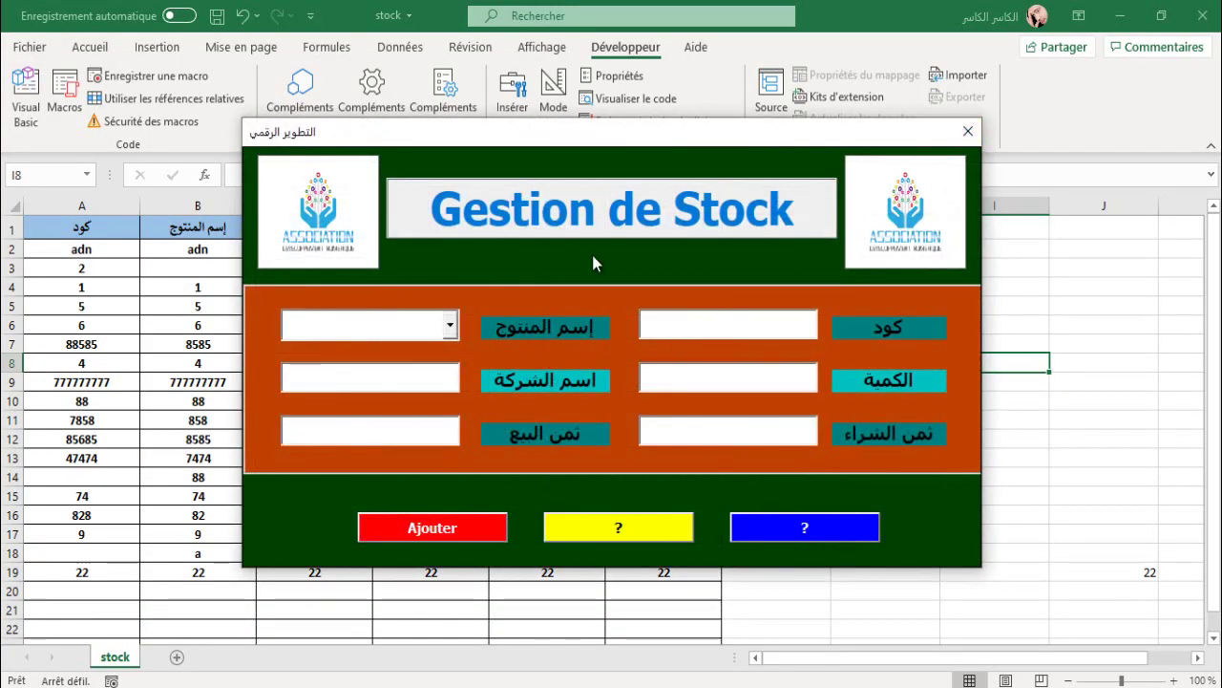
pyautogui.write('777')
pyautogui.click(687, 371)
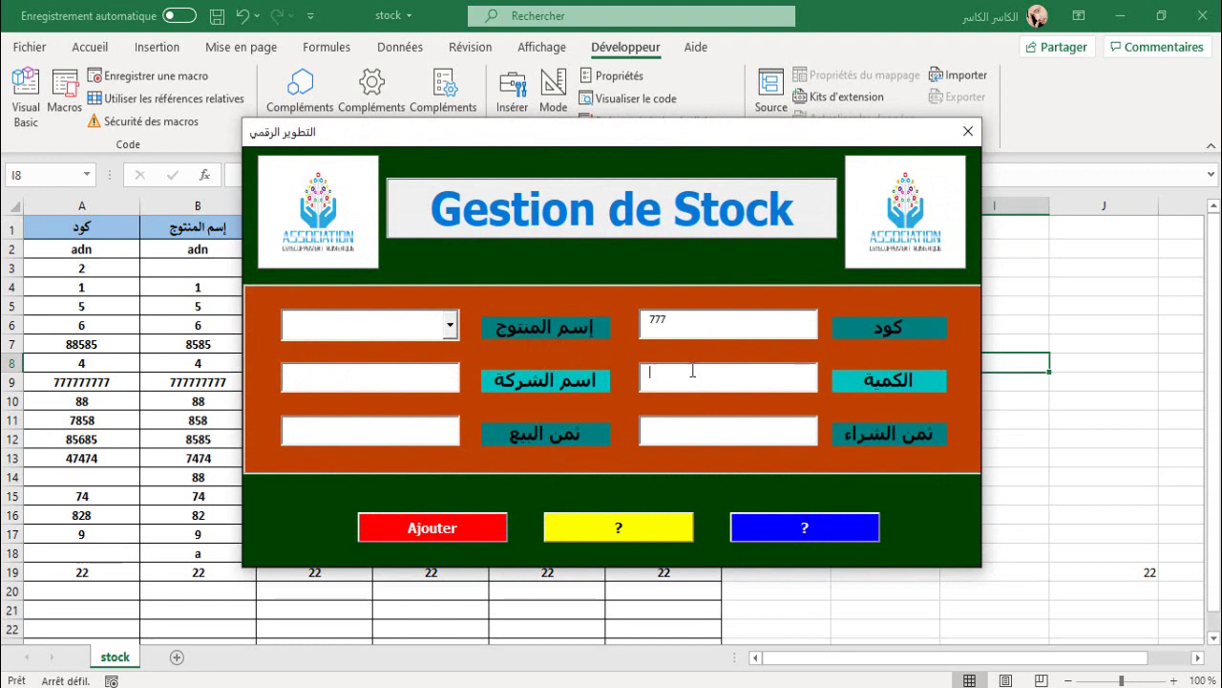
pyautogui.write('777')
pyautogui.click(410, 320)
pyautogui.write('7')
pyautogui.click(382, 372)
pyautogui.write('777')
# Step: Enter 777 as purchase and selling prices and add the product to row 20
pyautogui.click(650, 429)
pyautogui.write('777')
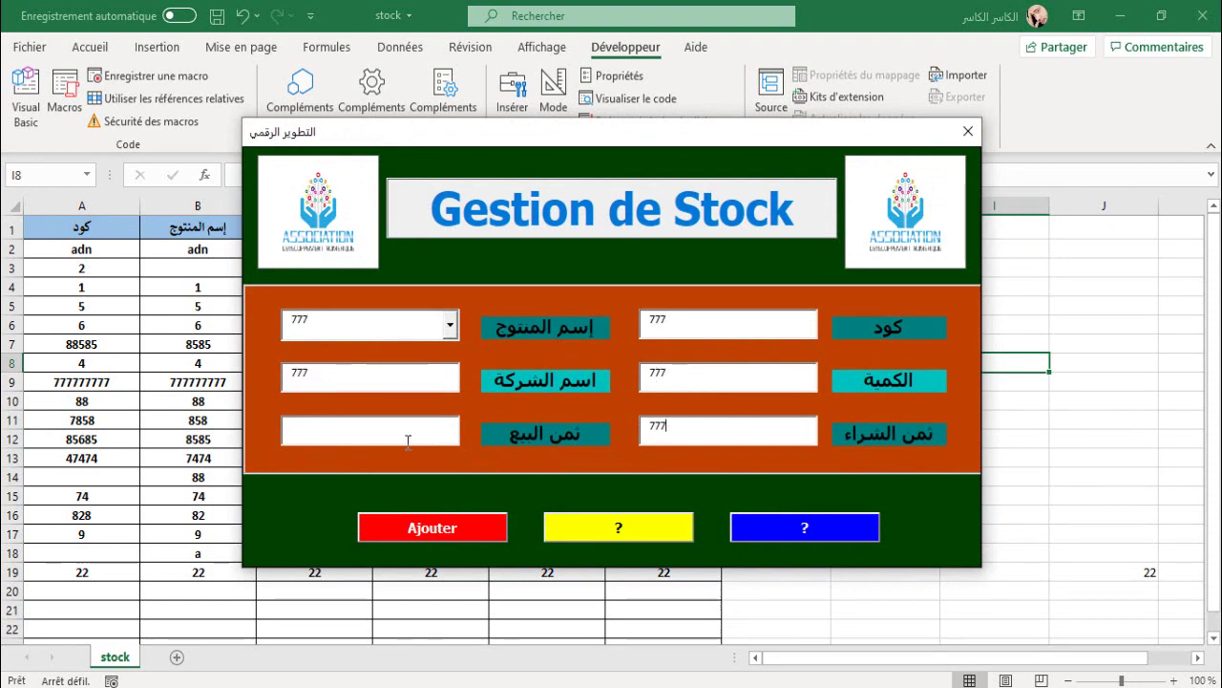
pyautogui.click(405, 437)
pyautogui.write('777')
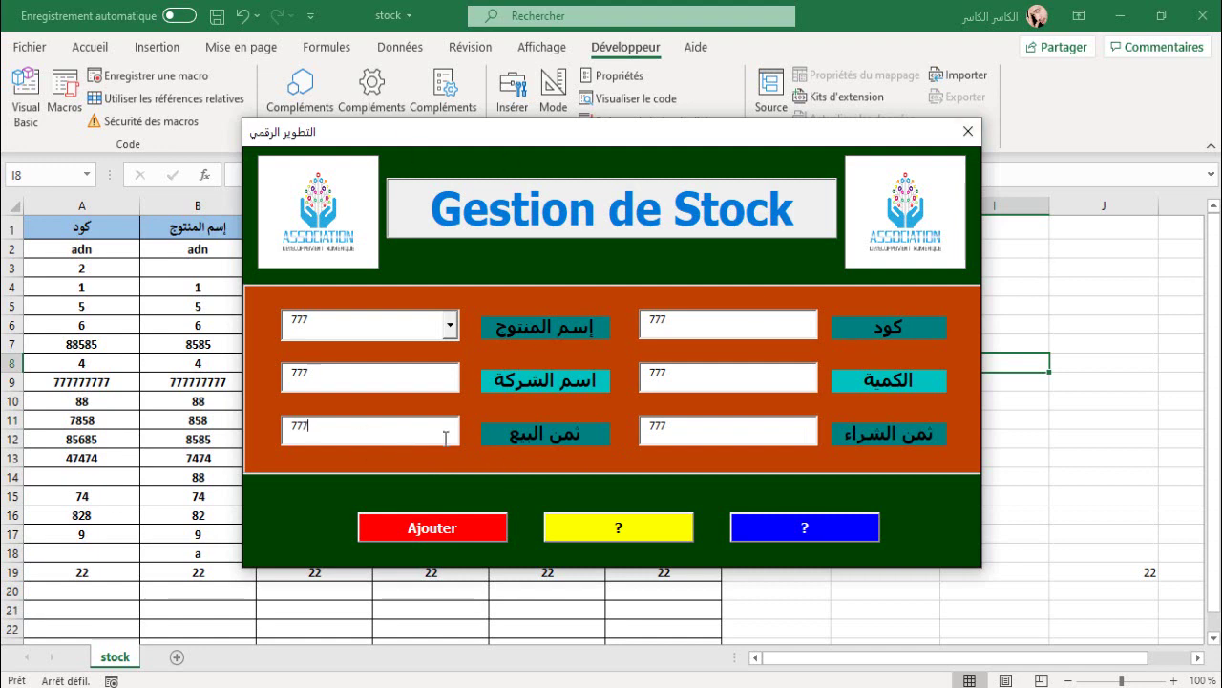
pyautogui.click(432, 527)
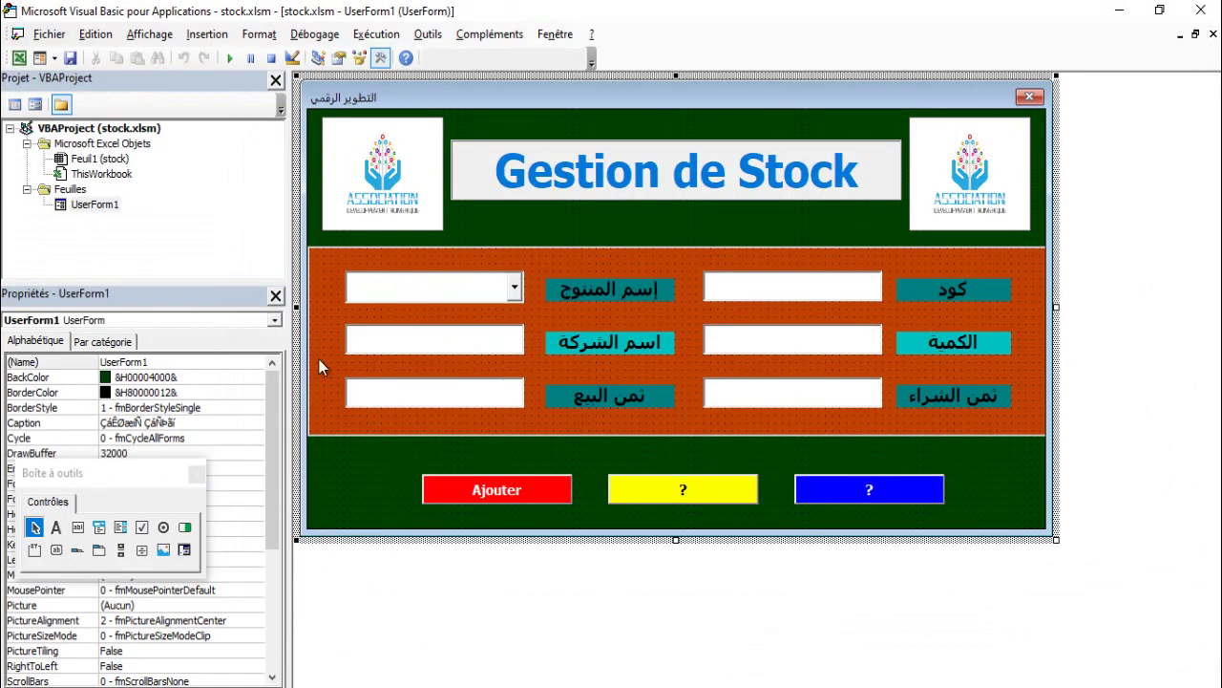
# Step: Check the new row in the workbook and reopen Ajouter's click code
pyautogui.click(16, 60)
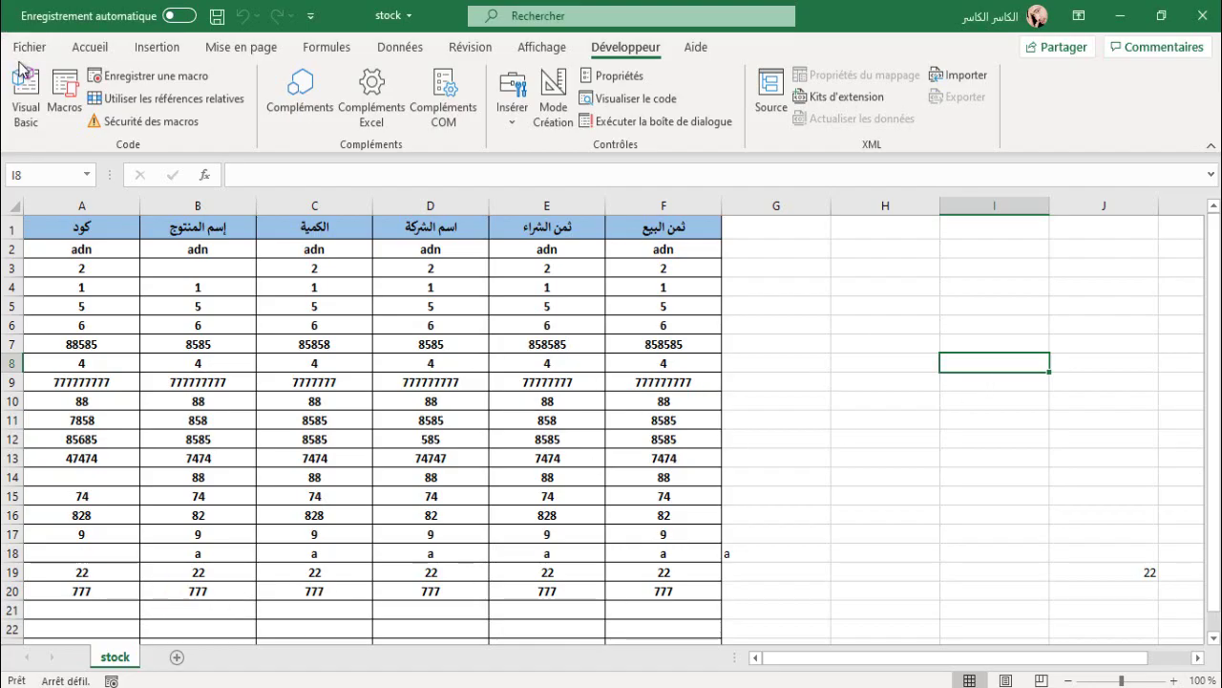
pyautogui.click(25, 91)
pyautogui.doubleClick(479, 492)
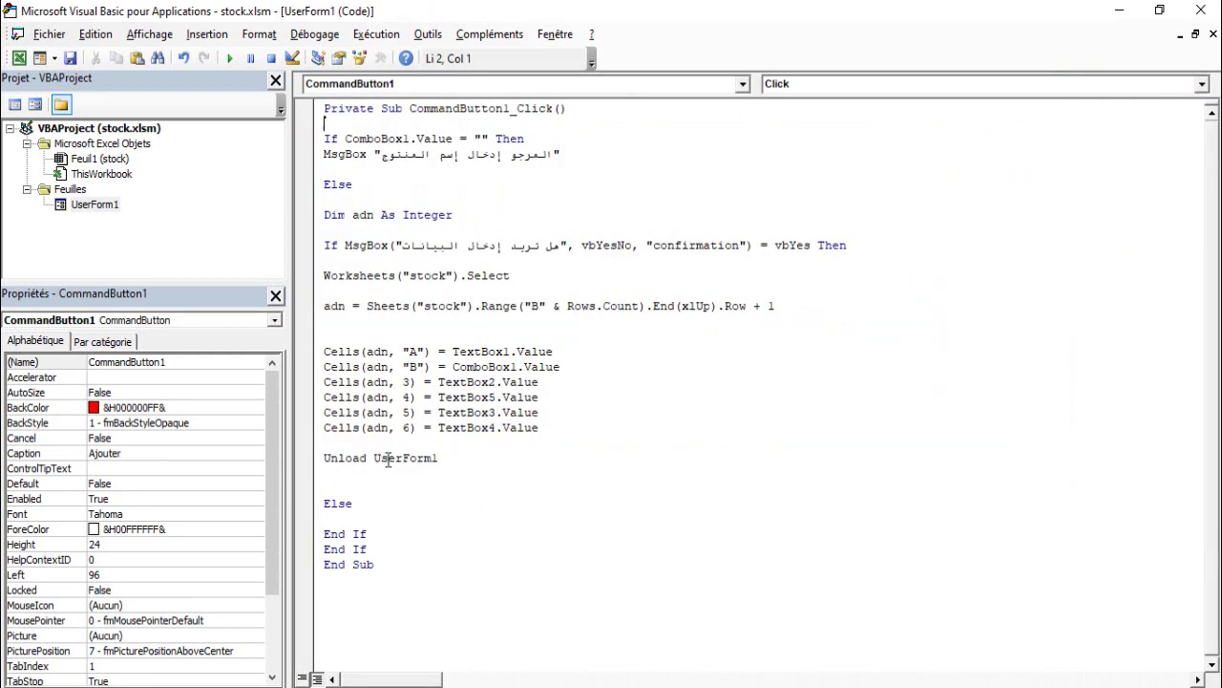
# Step: Add a UserForm1.Show line after Unload UserForm1, review it, and run the form
pyautogui.click(447, 458)
pyautogui.press('Return')
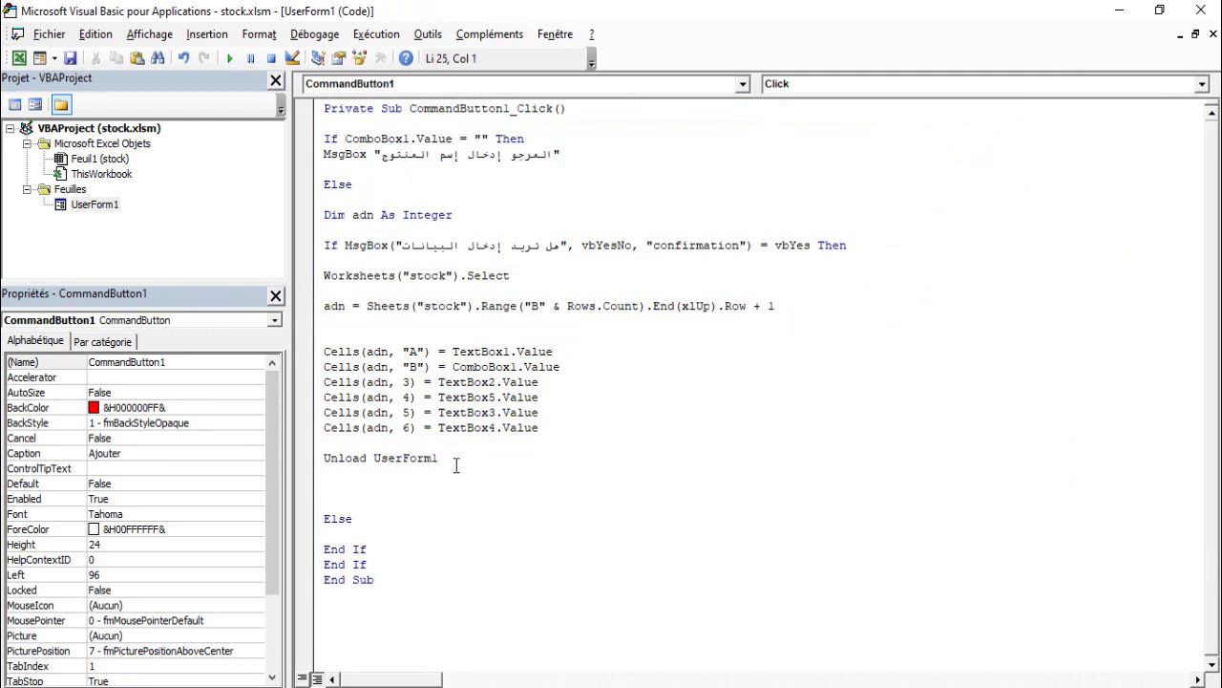
pyautogui.write('UserForm1.Show')
pyautogui.moveTo(426, 474); pyautogui.dragTo(309, 487)
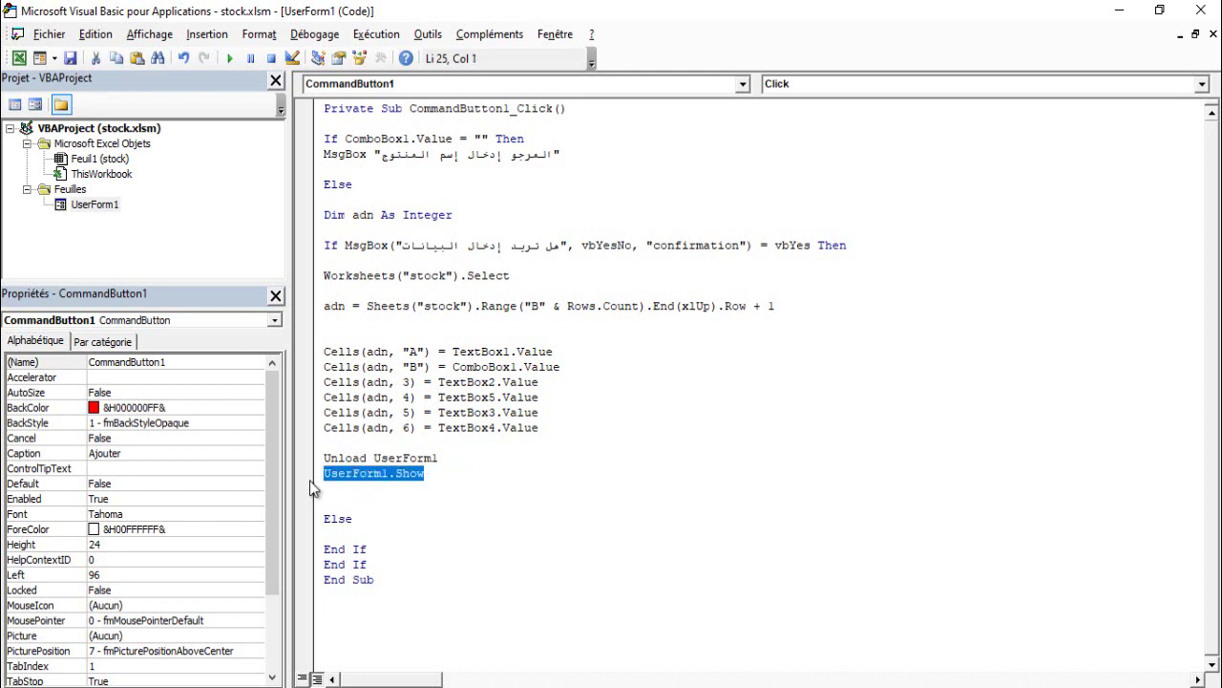
pyautogui.doubleClick(402, 472)
pyautogui.click(428, 474)
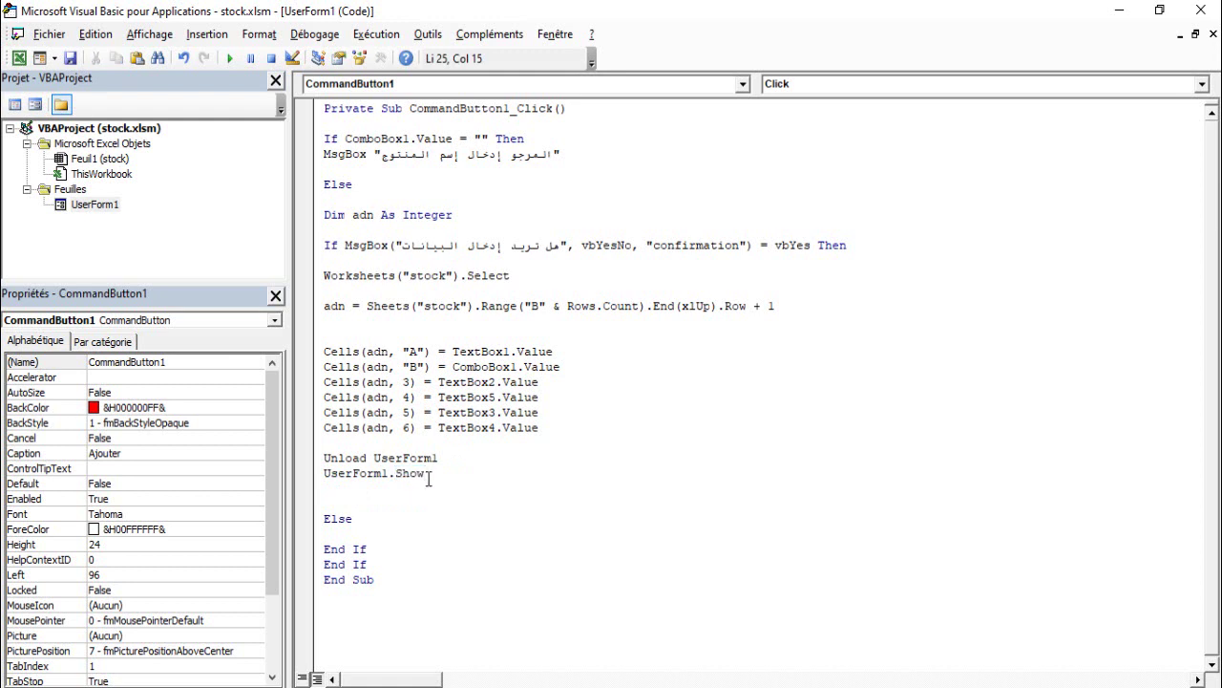
pyautogui.doubleClick(412, 473)
pyautogui.doubleClick(340, 461)
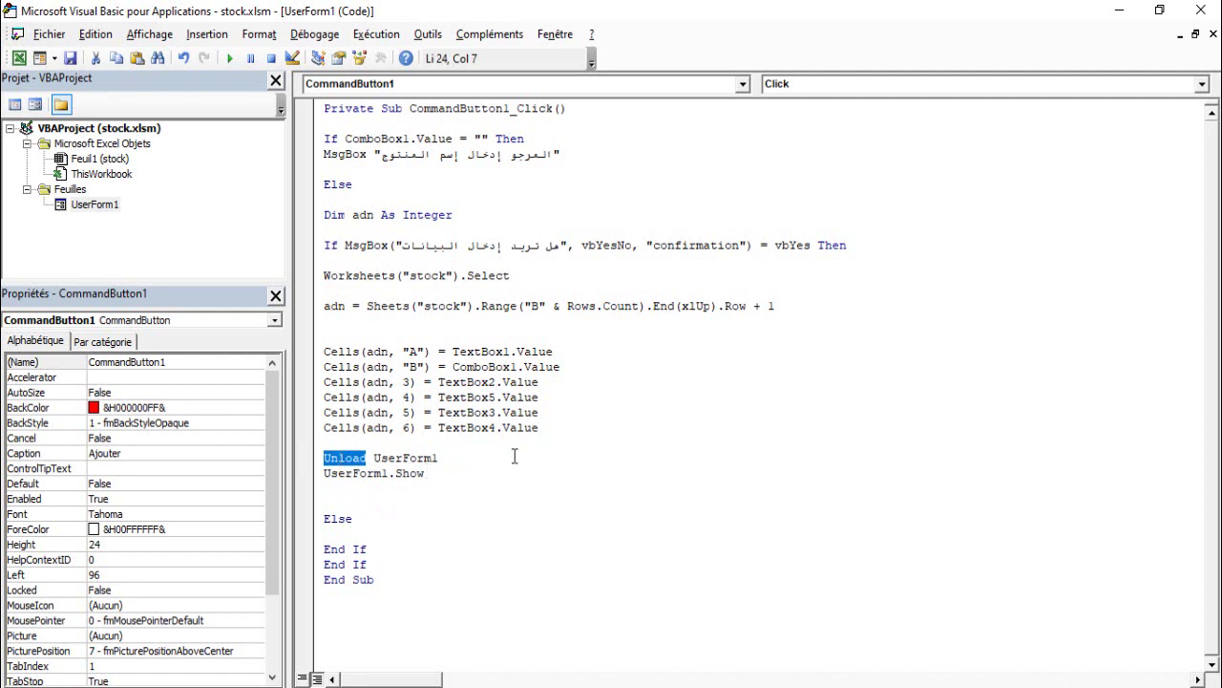
pyautogui.click(433, 469)
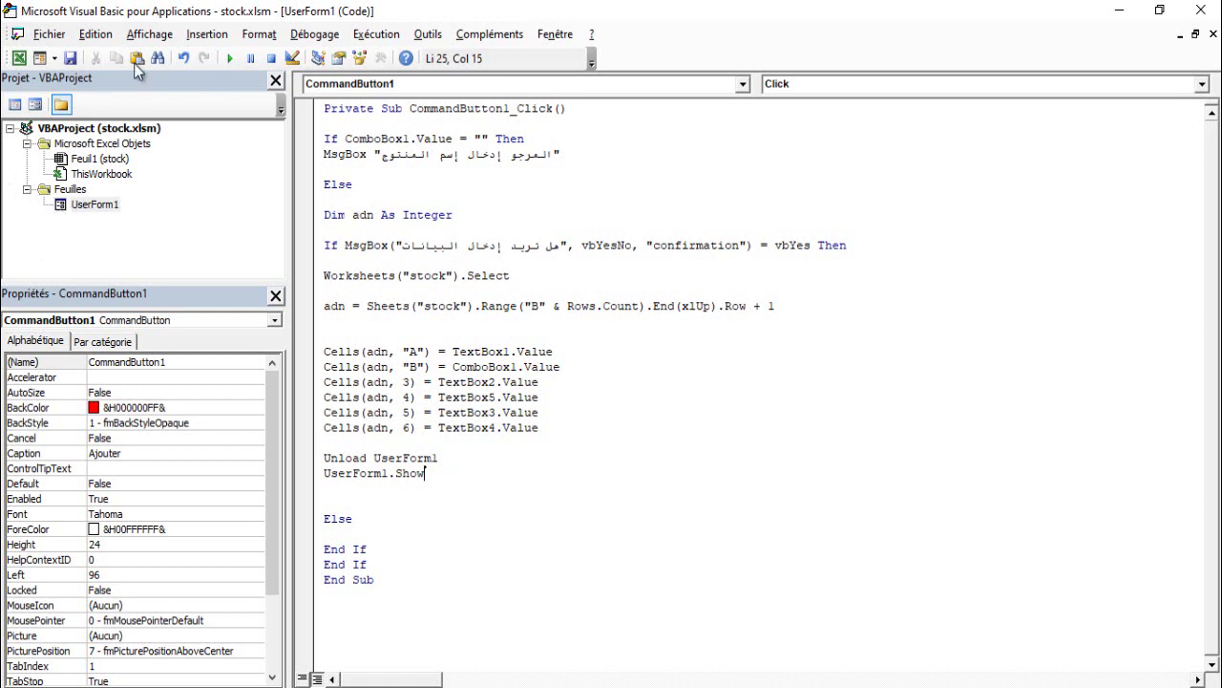
pyautogui.click(229, 58)
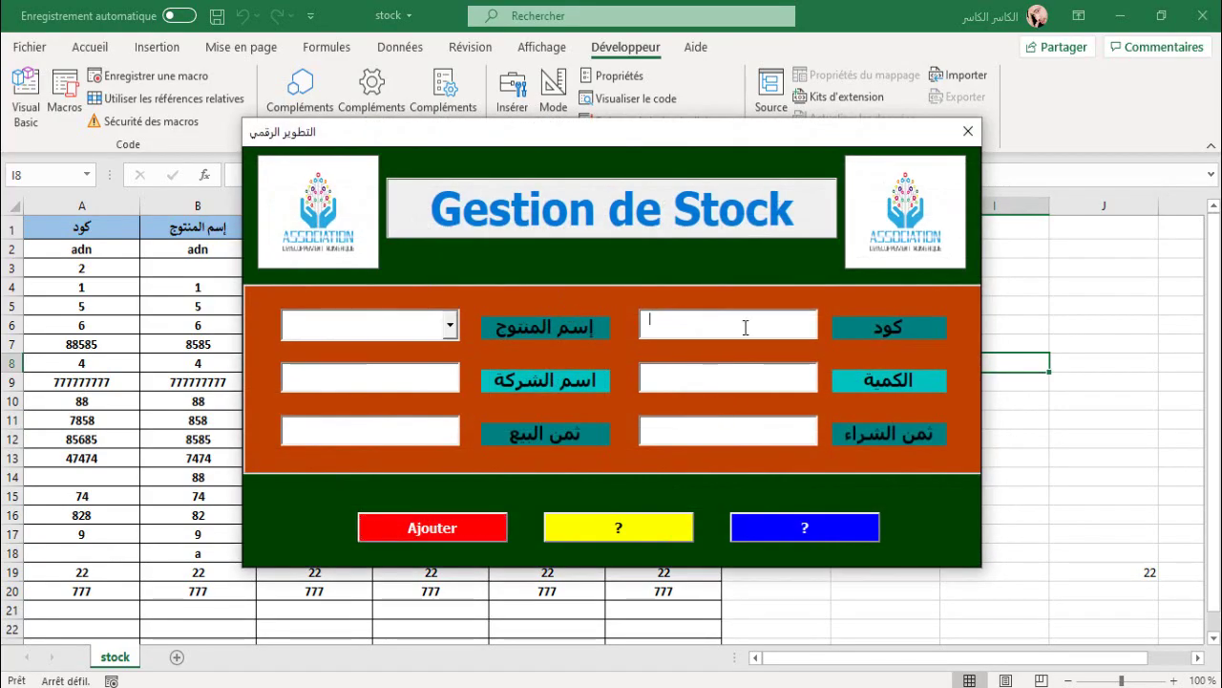
# Step: Fill the form fields with 757858, 76367876, 786786, 867868767 and 786786
pyautogui.write('757858')
pyautogui.click(698, 428)
pyautogui.write('76367876')
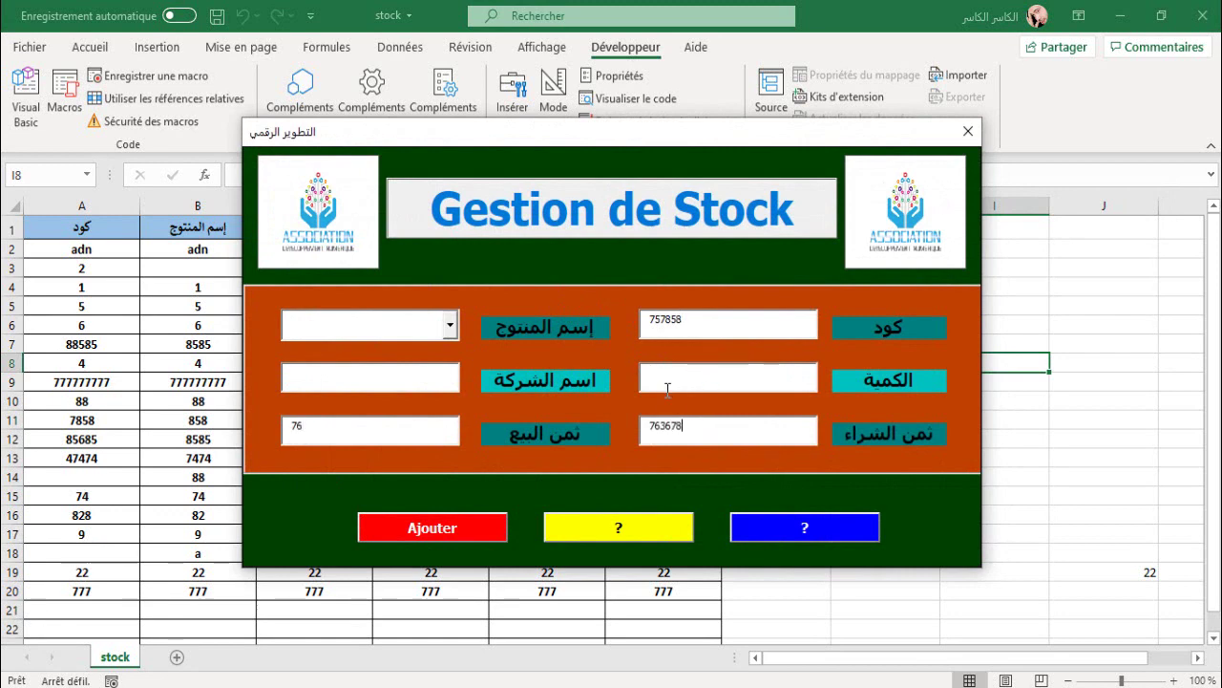
pyautogui.click(655, 380)
pyautogui.write('786786')
pyautogui.press('Tab')
pyautogui.write('867868767')
pyautogui.click(353, 370)
pyautogui.write('786786')
# Step: Add the product with Oui confirmation so it fills row 21, then nudge the form
pyautogui.click(412, 520)
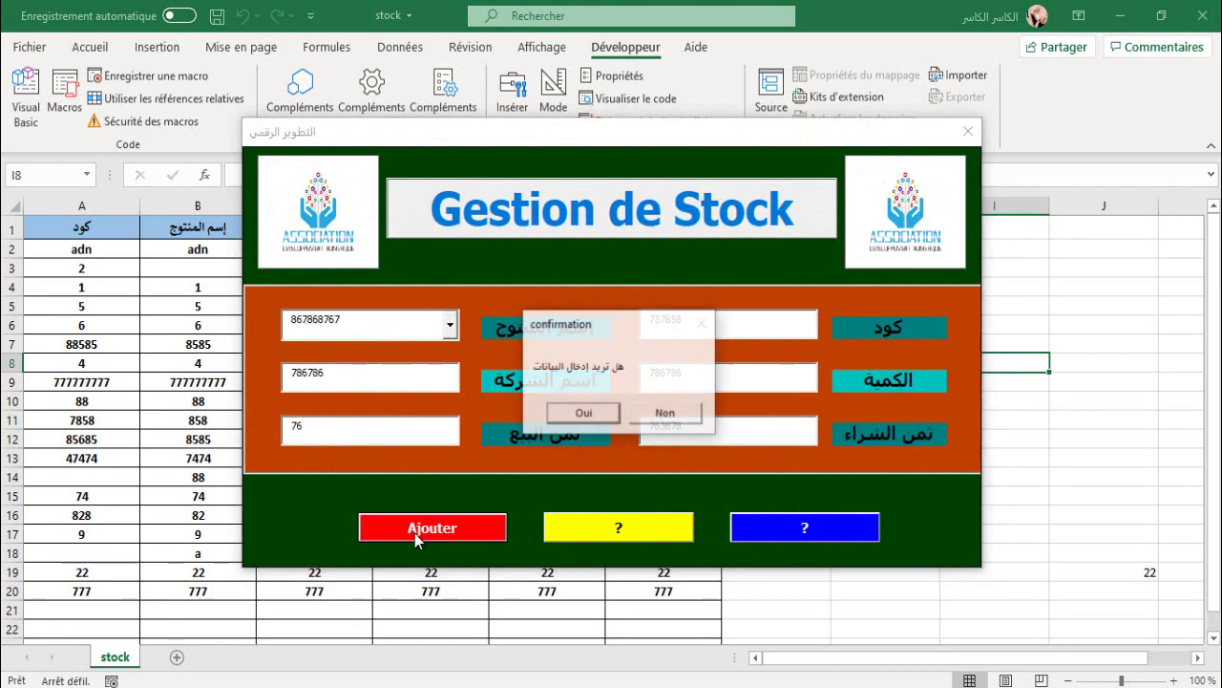
pyautogui.click(578, 410)
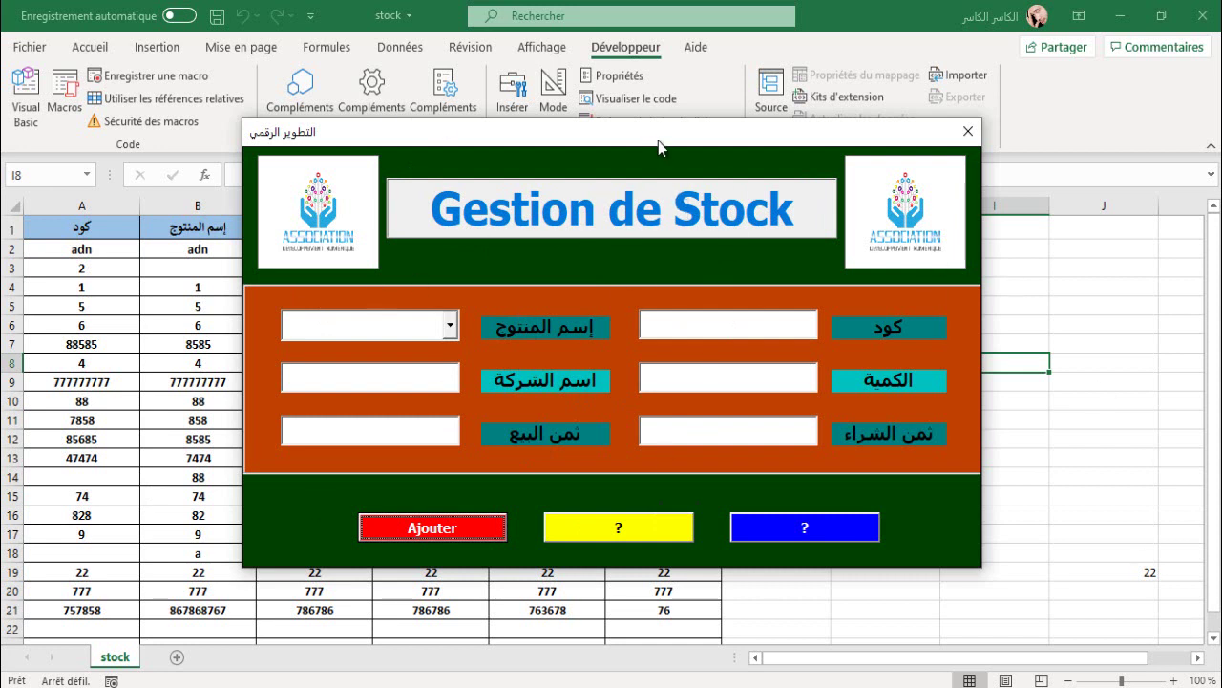
pyautogui.moveTo(658, 141); pyautogui.dragTo(666, 148)
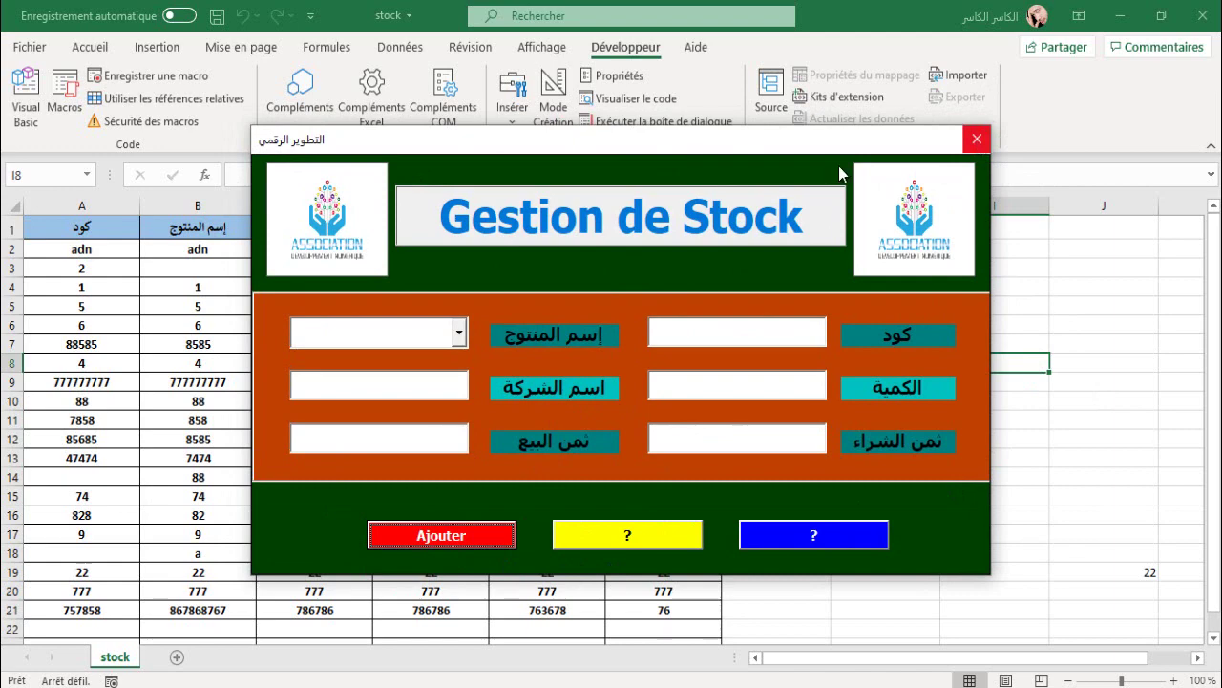
# Step: Stop the form and delete the stray Else line above the closing End If statements
pyautogui.click(976, 142)
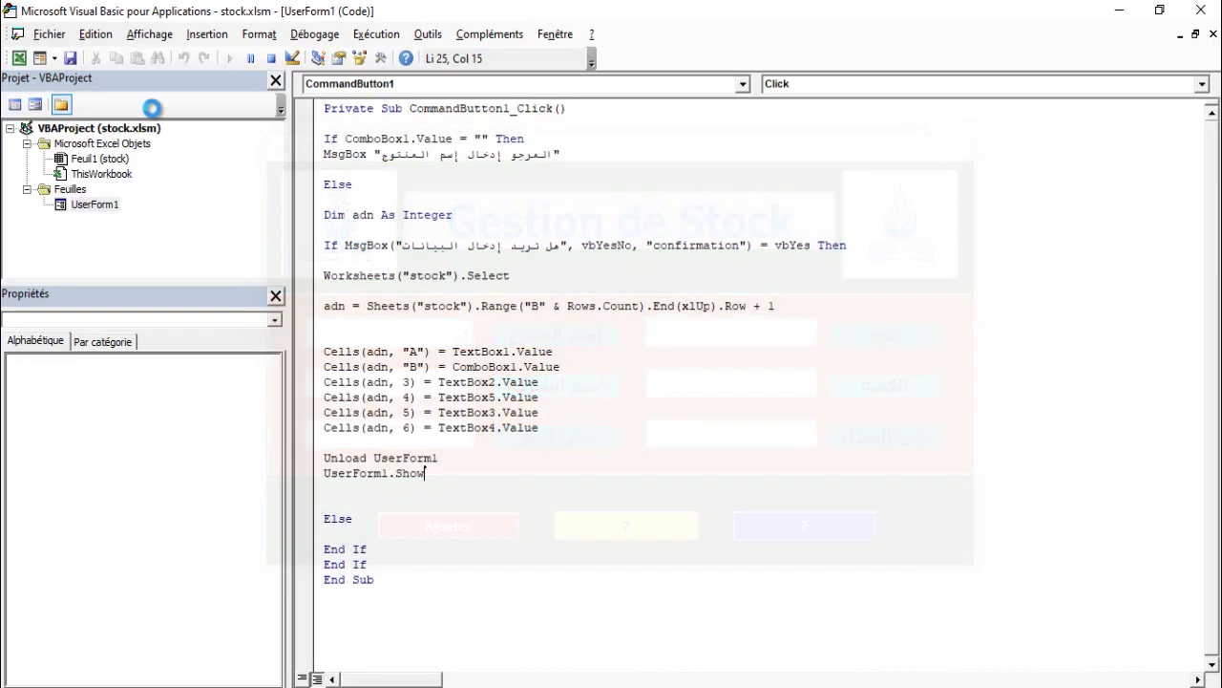
pyautogui.doubleClick(497, 490)
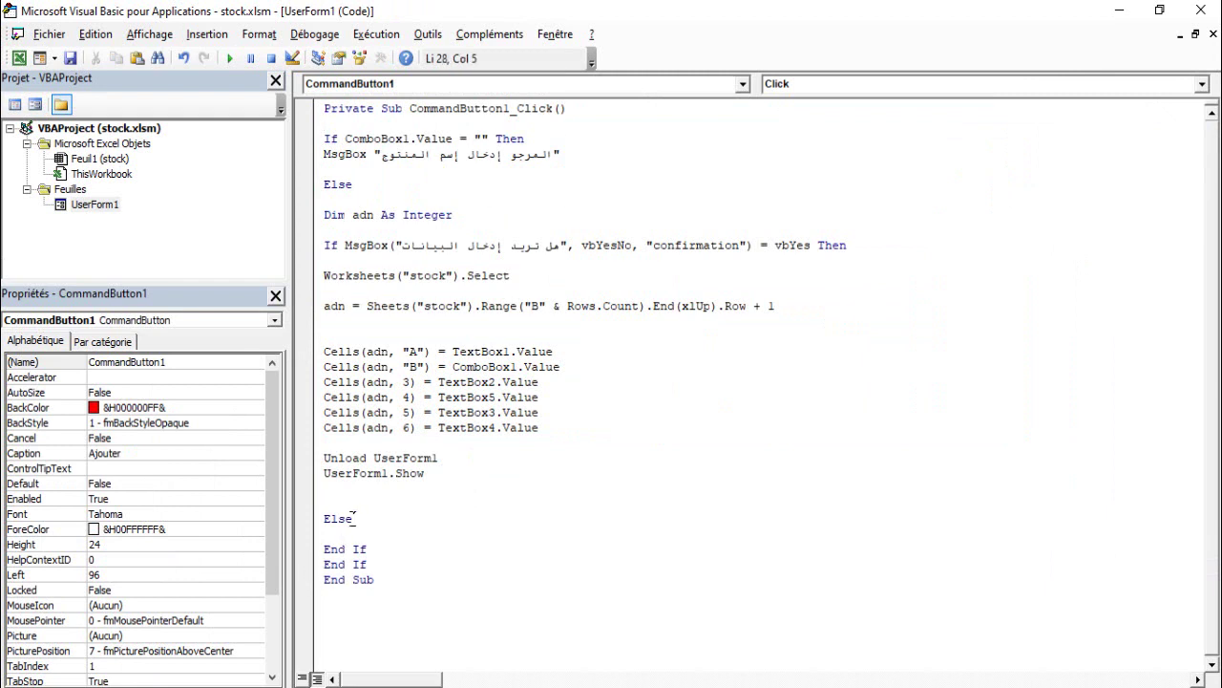
pyautogui.moveTo(357, 518); pyautogui.dragTo(322, 518)
pyautogui.press('Delete')
# Step: Run the form and fill its fields with the new values, starting 852, 857828, 82782, 83873
pyautogui.click(234, 58)
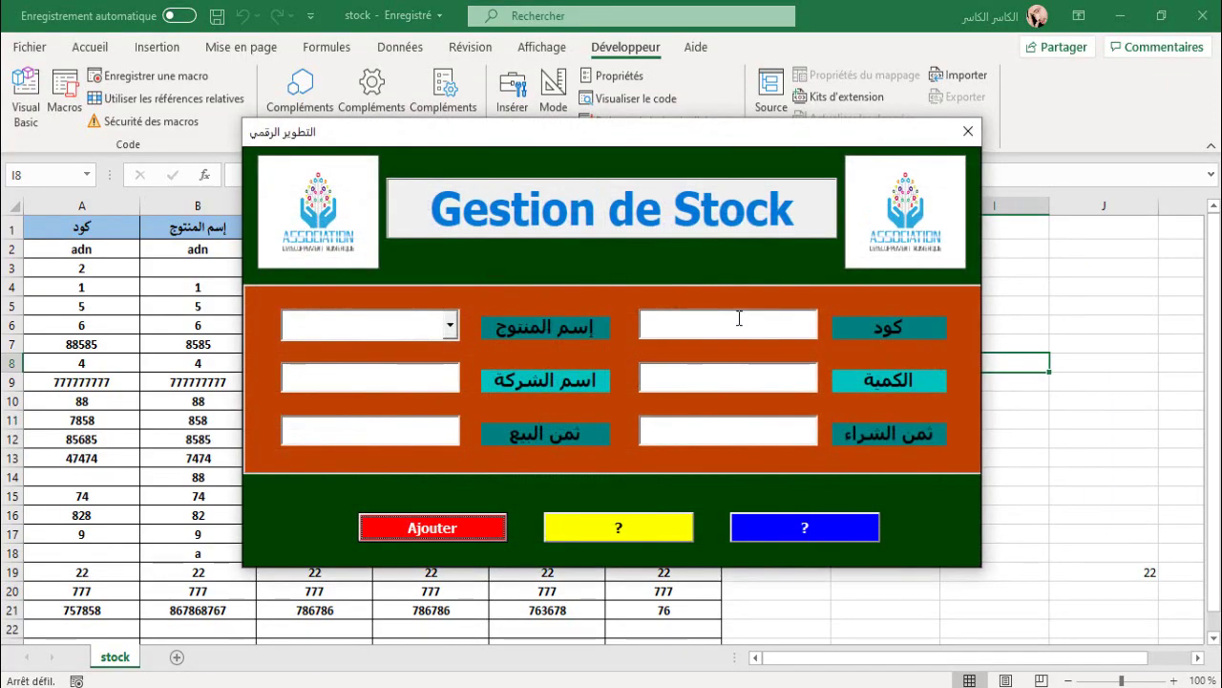
pyautogui.click(739, 318)
pyautogui.write('852')
pyautogui.press('Tab')
pyautogui.write('857828')
pyautogui.press('Tab')
pyautogui.write('8')
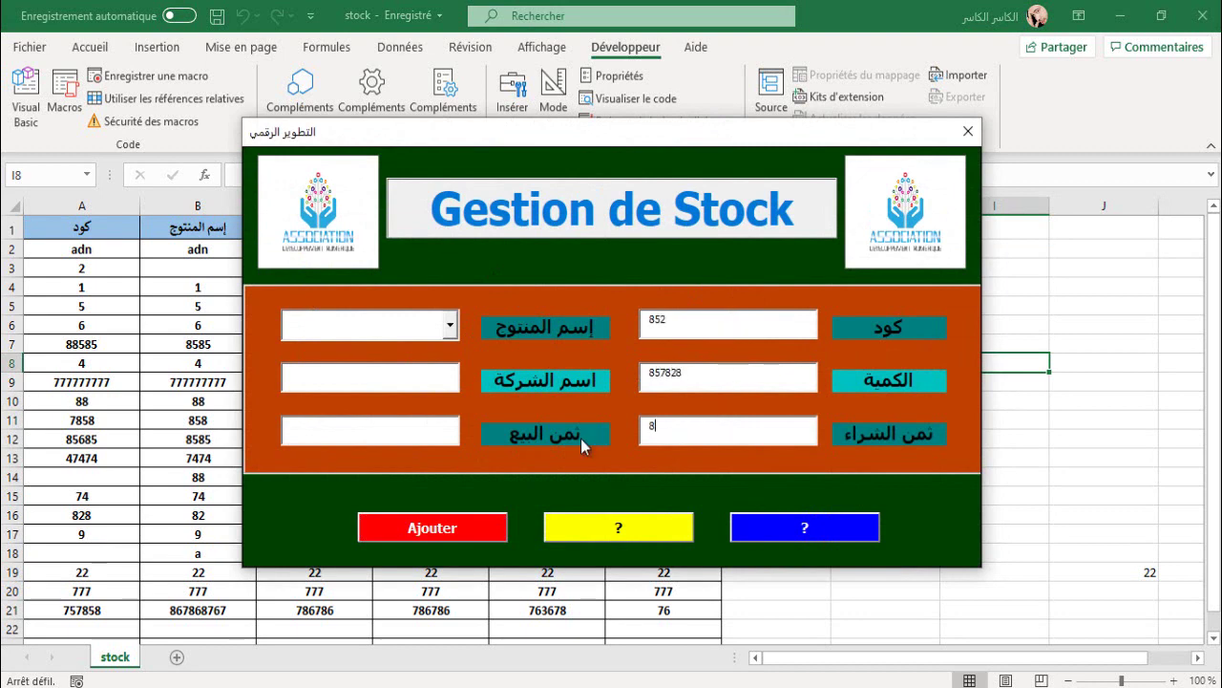
pyautogui.write('2782')
pyautogui.press('Tab')
pyautogui.write('83873')
pyautogui.press('Tab')
pyautogui.write('8\t783783')
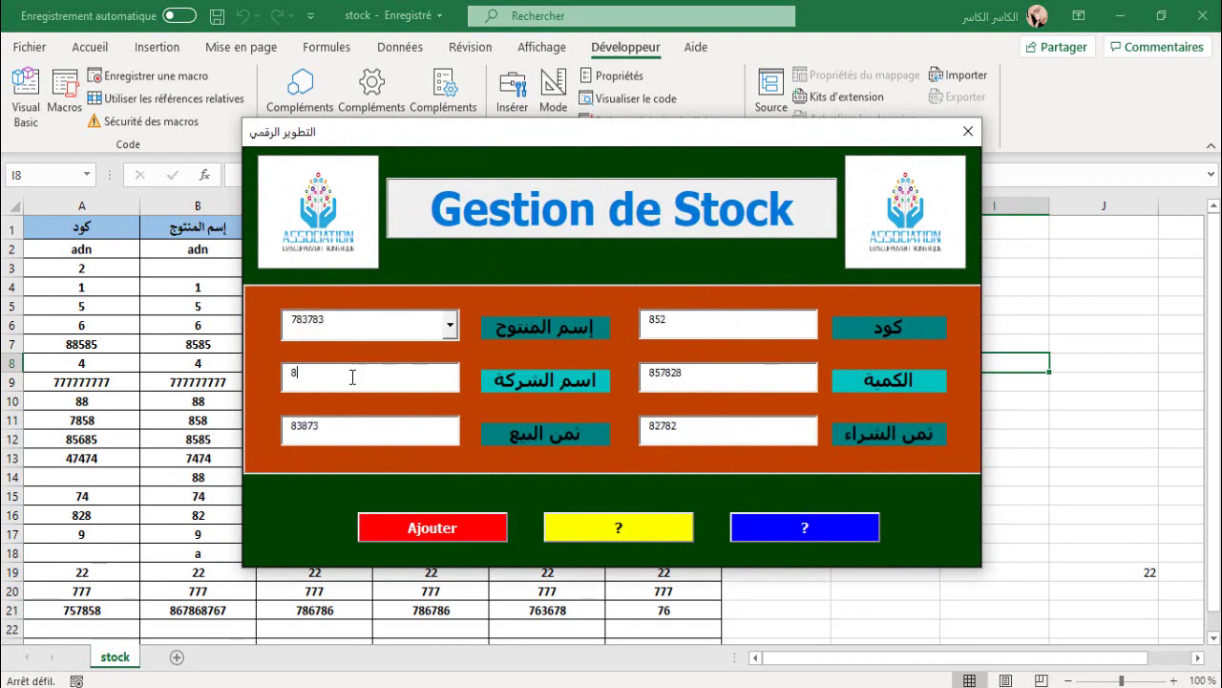
pyautogui.write('83783')
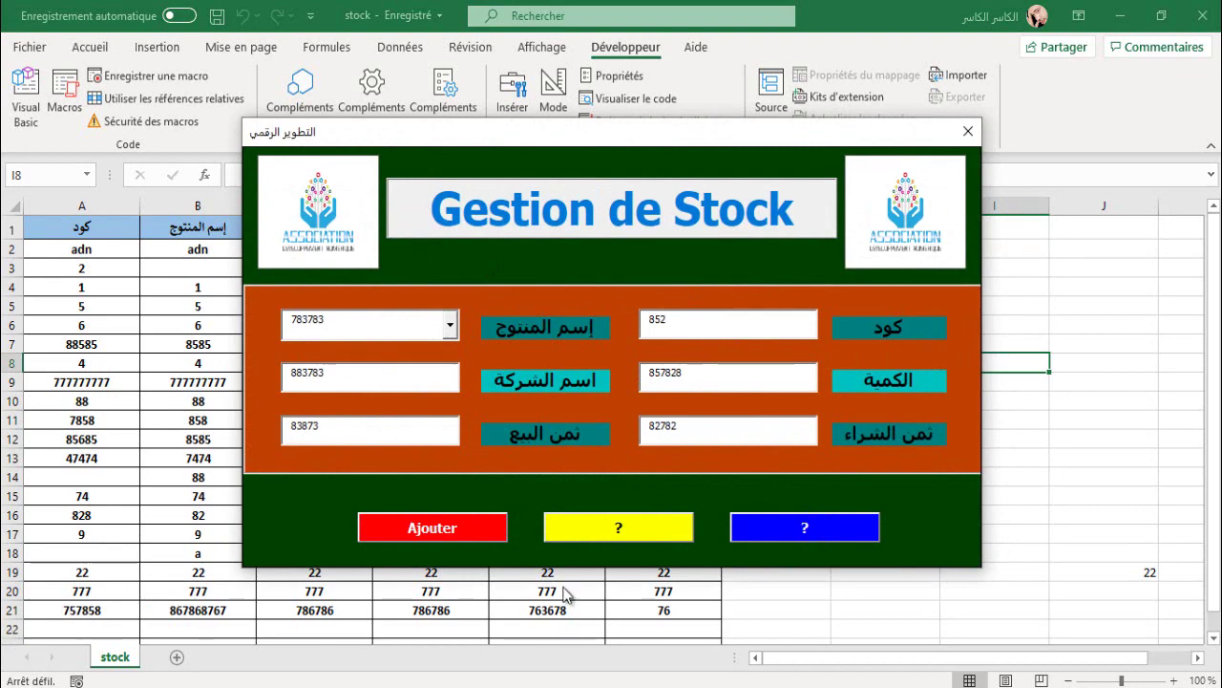
# Step: Add the product with Oui confirmation into row 22, then close the form
pyautogui.click(457, 531)
pyautogui.click(582, 418)
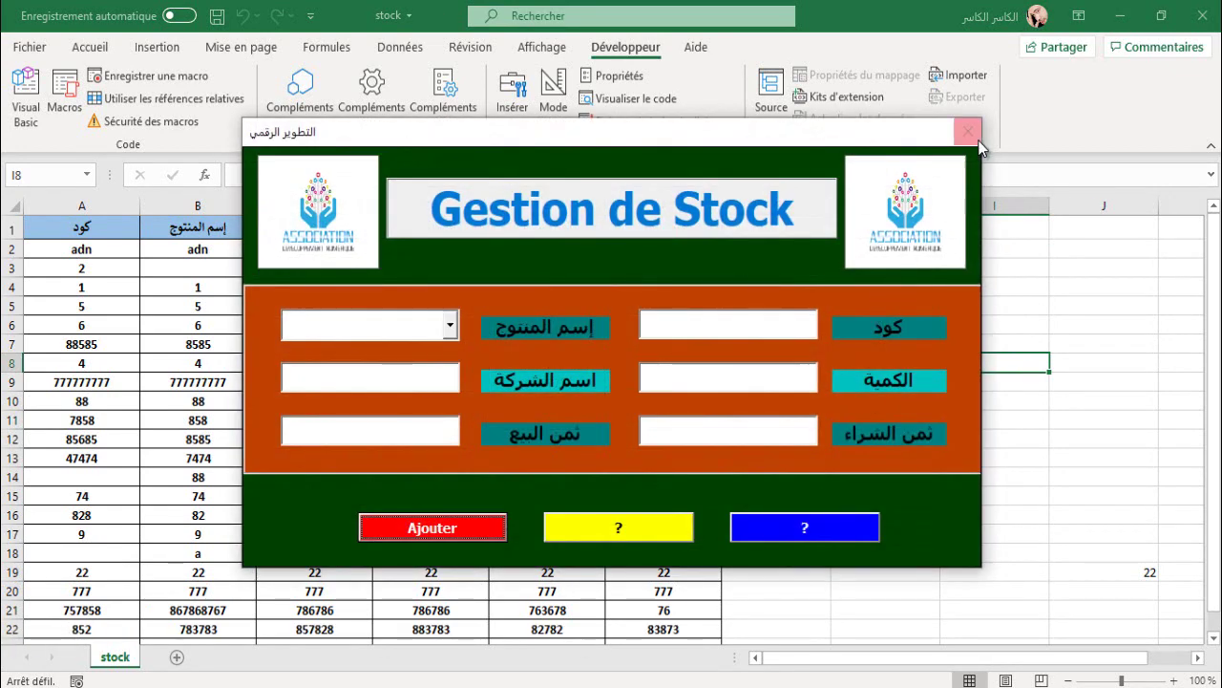
pyautogui.click(967, 132)
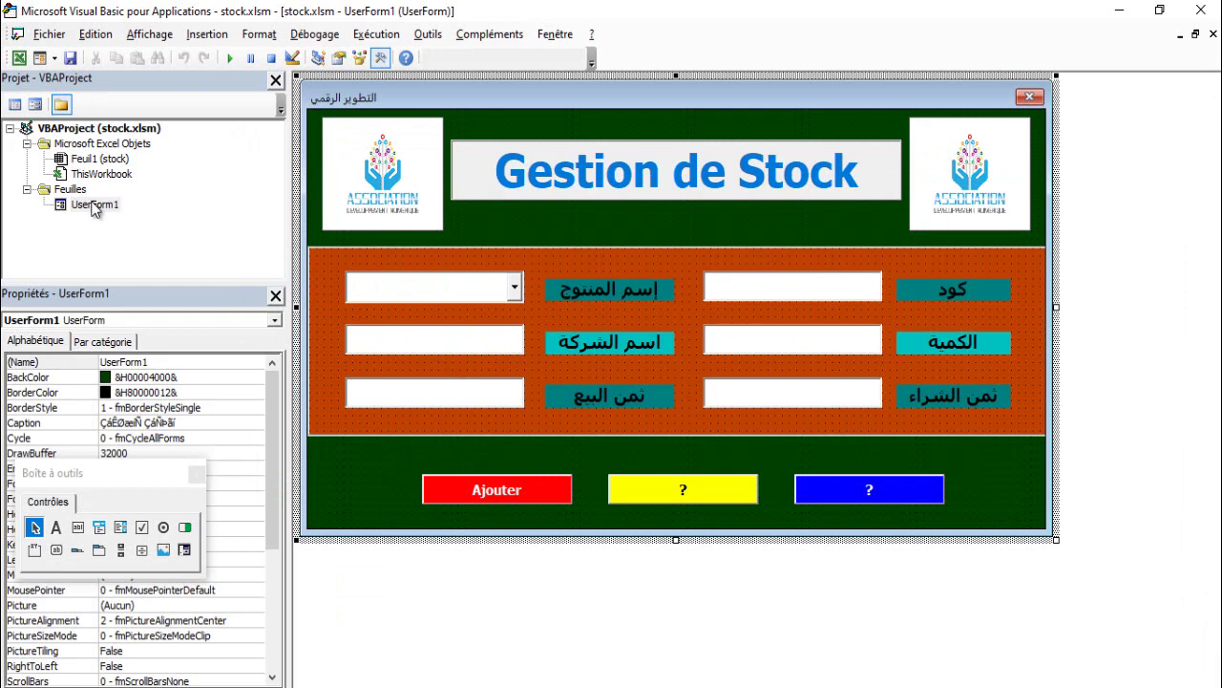
# Step: In Ajouter's click code, type an Else line on the empty line above End If
pyautogui.click(86, 208)
pyautogui.doubleClick(451, 483)
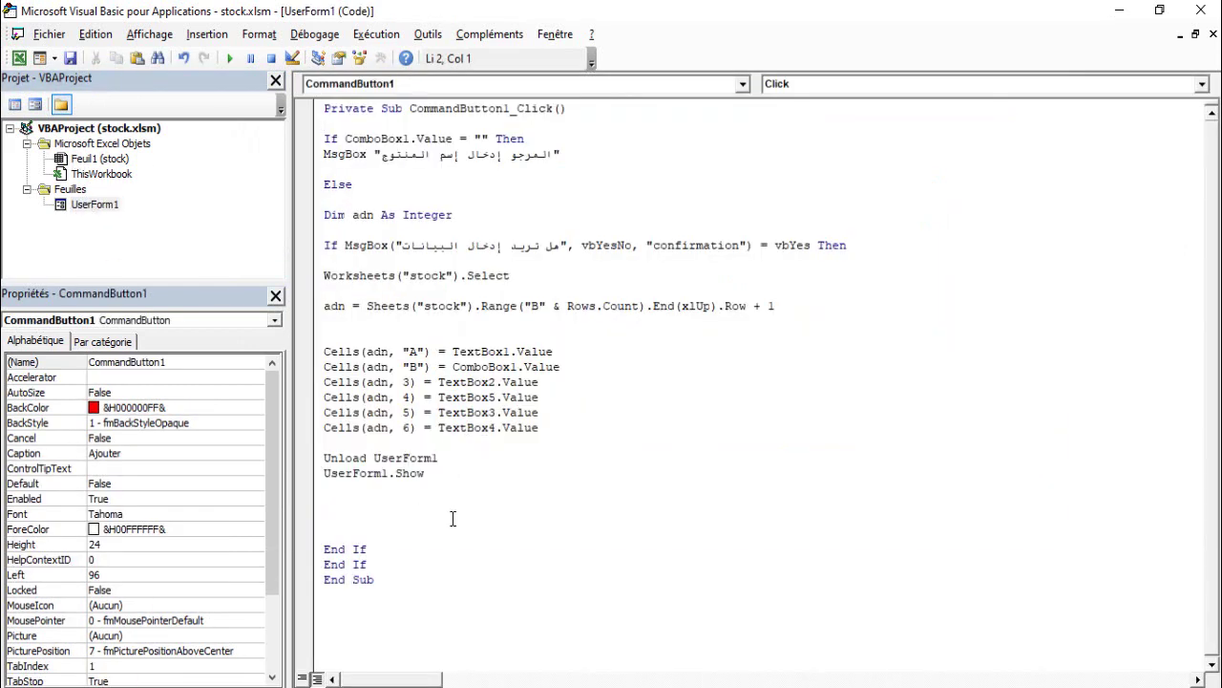
pyautogui.click(339, 514)
pyautogui.moveTo(324, 245); pyautogui.dragTo(343, 239)
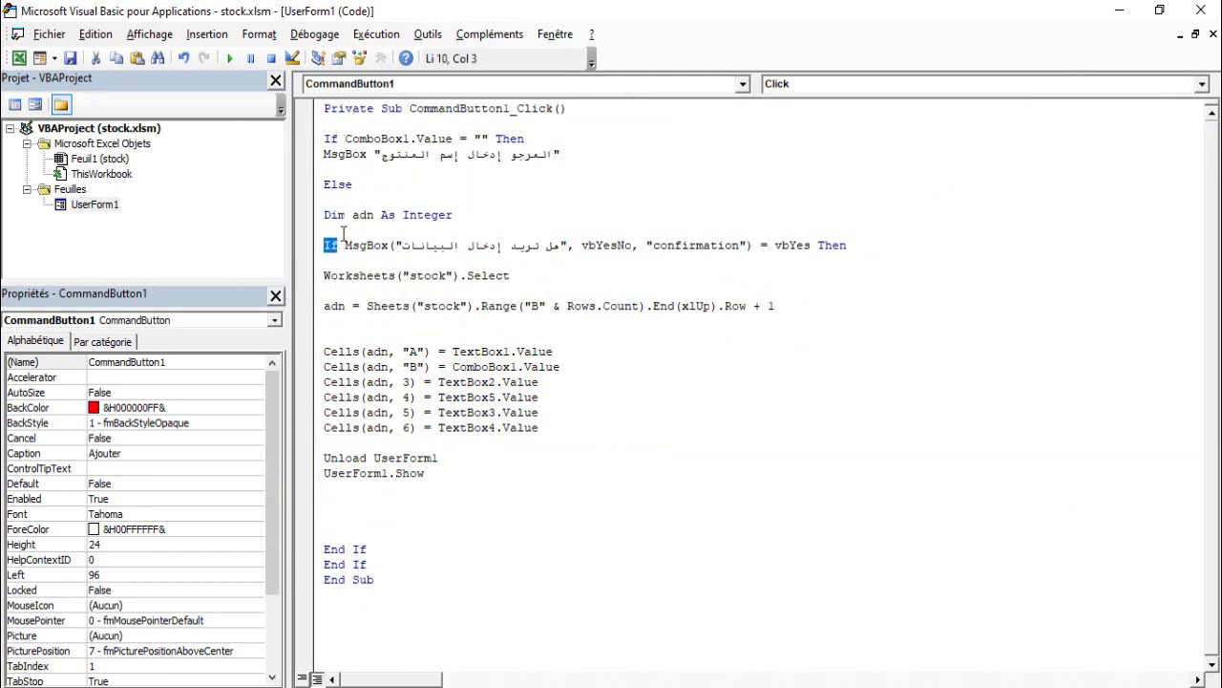
pyautogui.moveTo(325, 138); pyautogui.dragTo(339, 139)
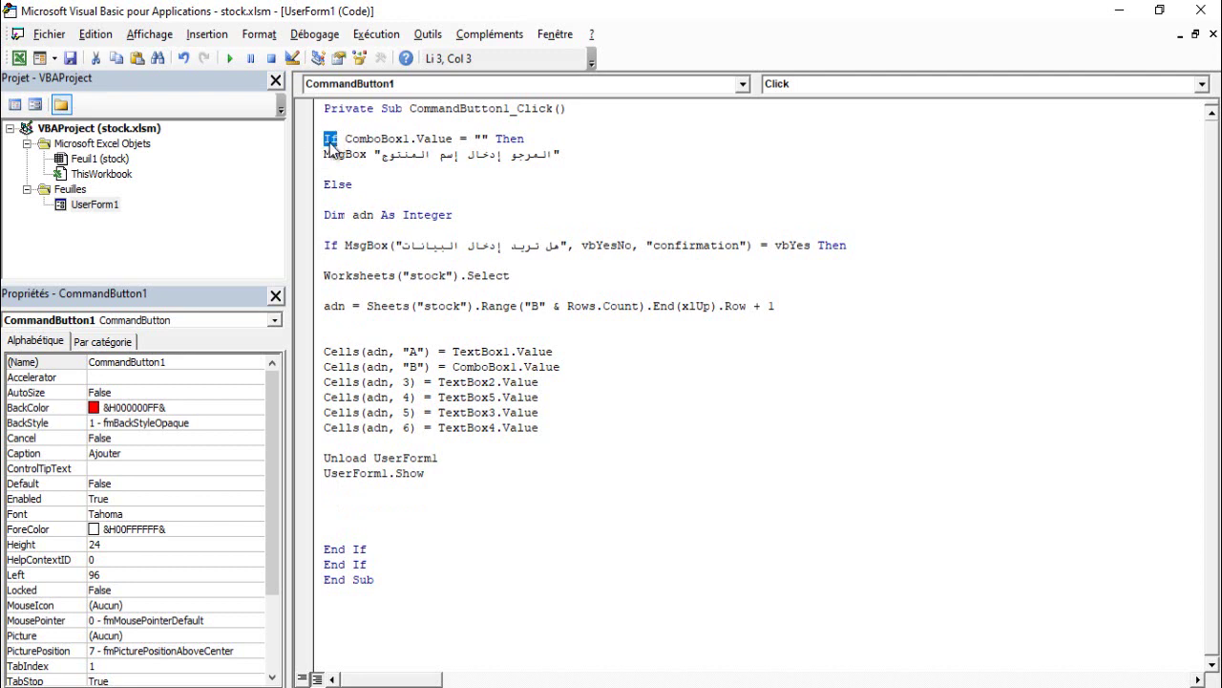
pyautogui.moveTo(370, 549)
pyautogui.mouseDown()
pyautogui.moveTo(322, 549)
pyautogui.moveTo(318, 563)
pyautogui.mouseUp()
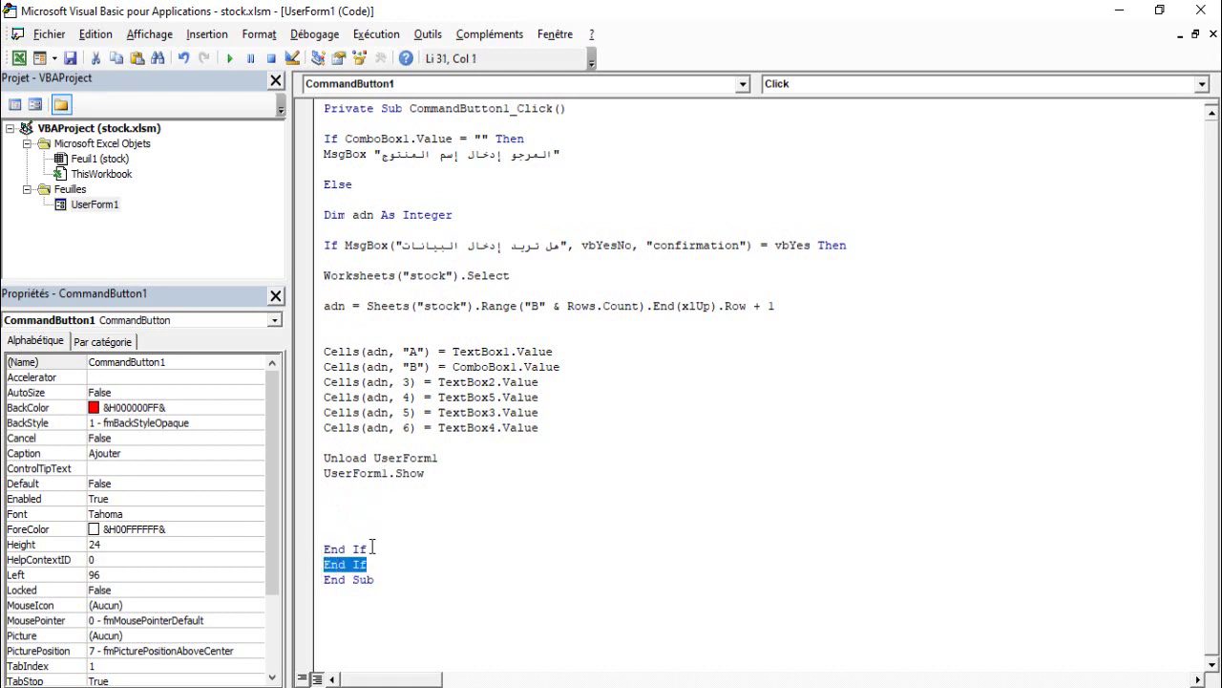
pyautogui.click(356, 506)
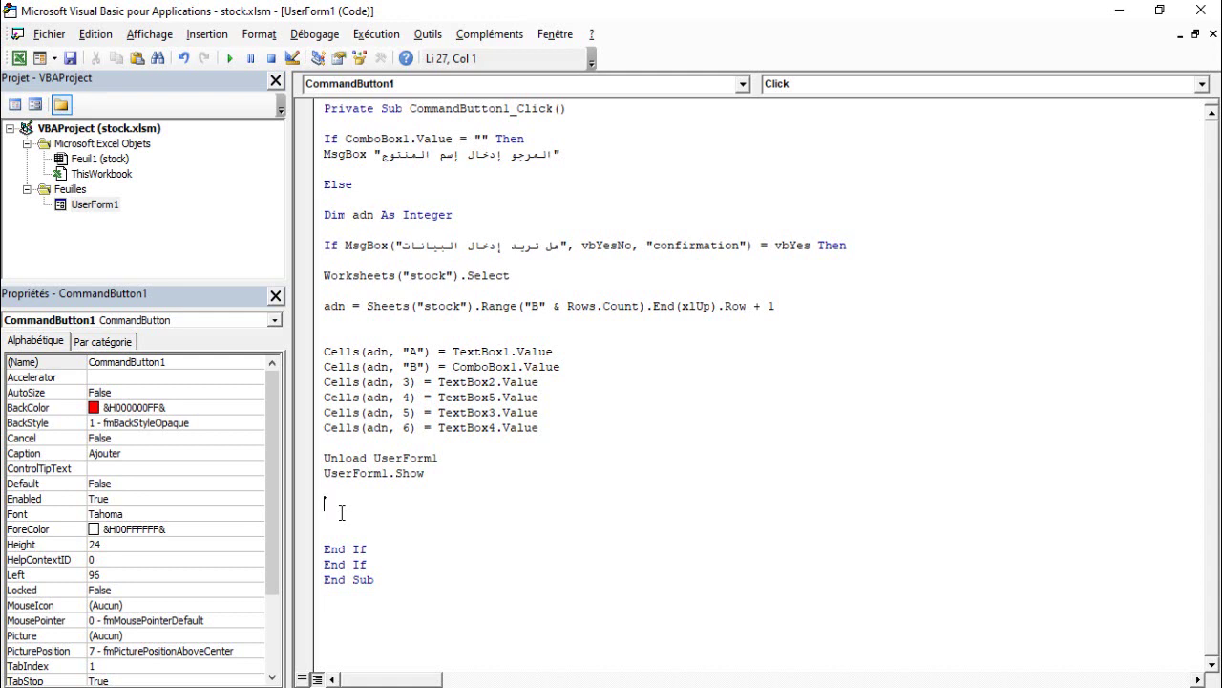
pyautogui.write('E')
pyautogui.write('lse')
pyautogui.press('Return')
# Step: Check how the new Else pairs with the If and End If blocks, then run the form
pyautogui.moveTo(367, 505); pyautogui.dragTo(297, 499)
pyautogui.click(414, 499)
pyautogui.click(338, 501)
pyautogui.doubleClick(319, 498)
pyautogui.click(360, 499)
pyautogui.moveTo(371, 564)
pyautogui.mouseDown()
pyautogui.moveTo(324, 565)
pyautogui.moveTo(324, 550)
pyautogui.mouseUp()
pyautogui.click(319, 139)
pyautogui.click(338, 140)
pyautogui.doubleClick(331, 245)
pyautogui.click(810, 408)
pyautogui.moveTo(374, 549)
pyautogui.mouseDown()
pyautogui.moveTo(324, 549)
pyautogui.moveTo(324, 564)
pyautogui.mouseUp()
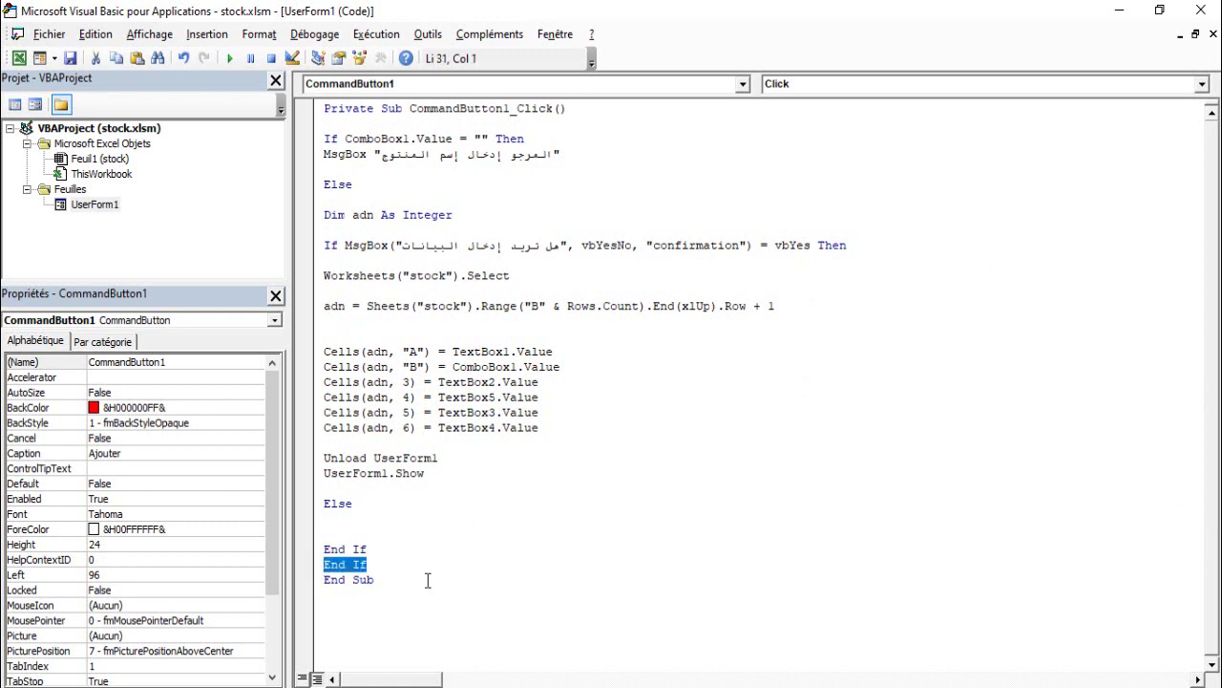
pyautogui.click(376, 580)
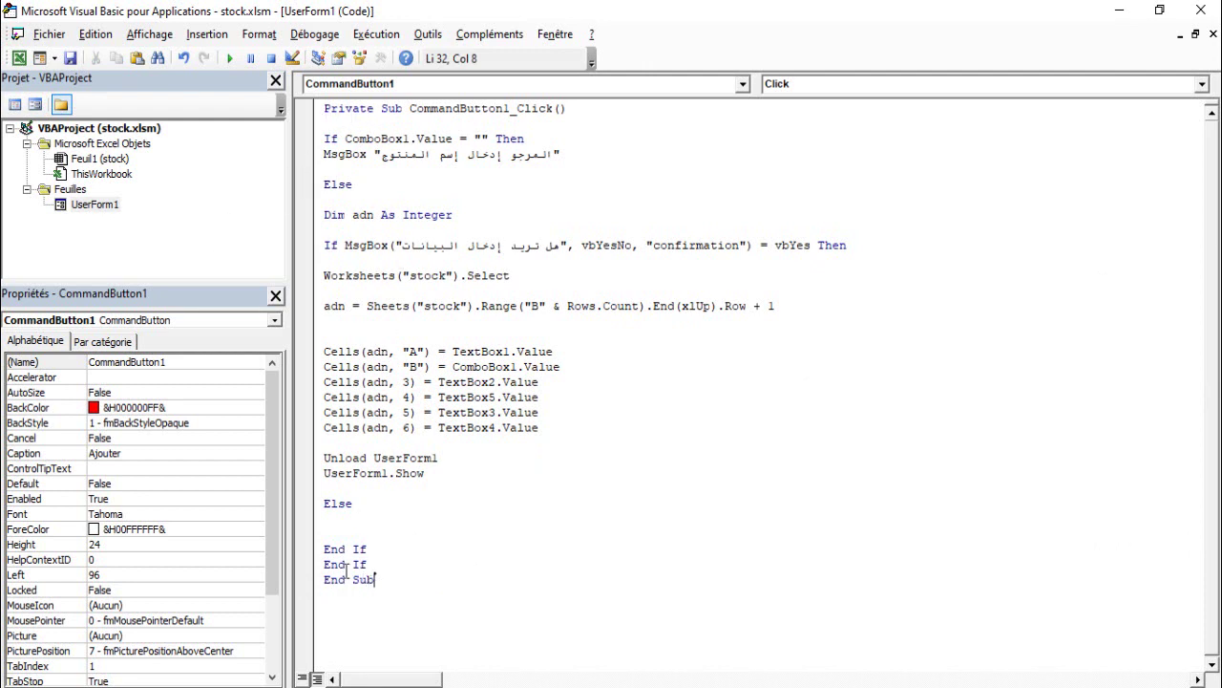
pyautogui.moveTo(377, 581); pyautogui.dragTo(286, 105)
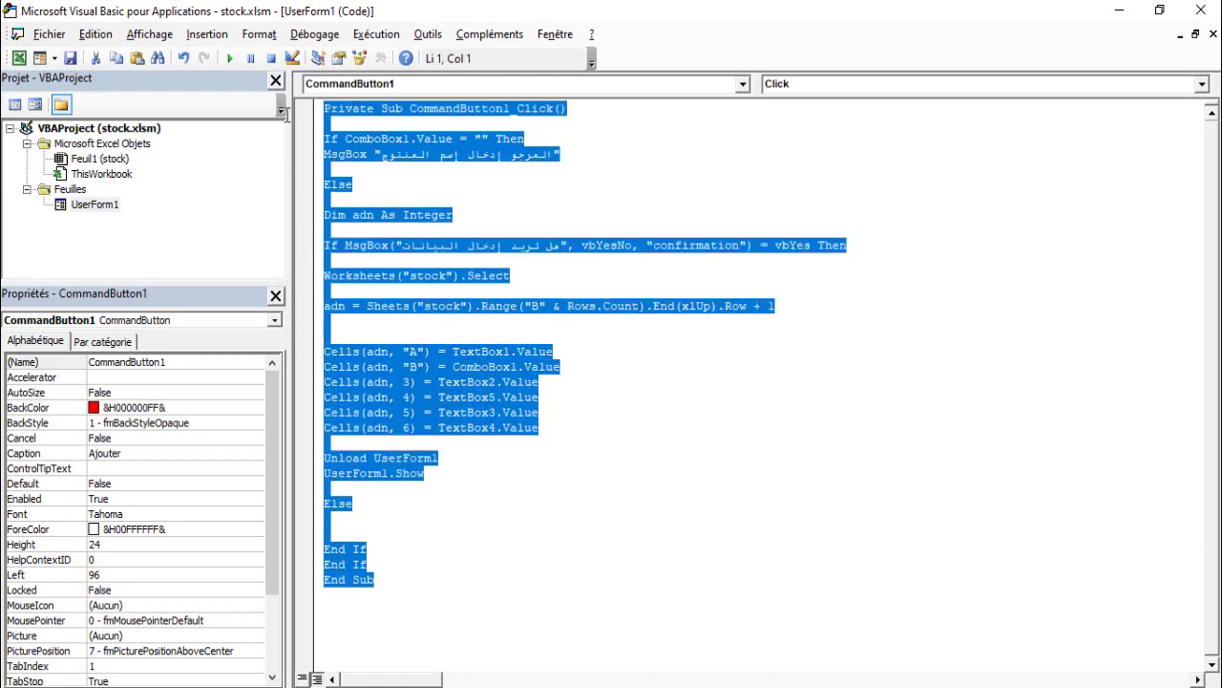
pyautogui.click(229, 59)
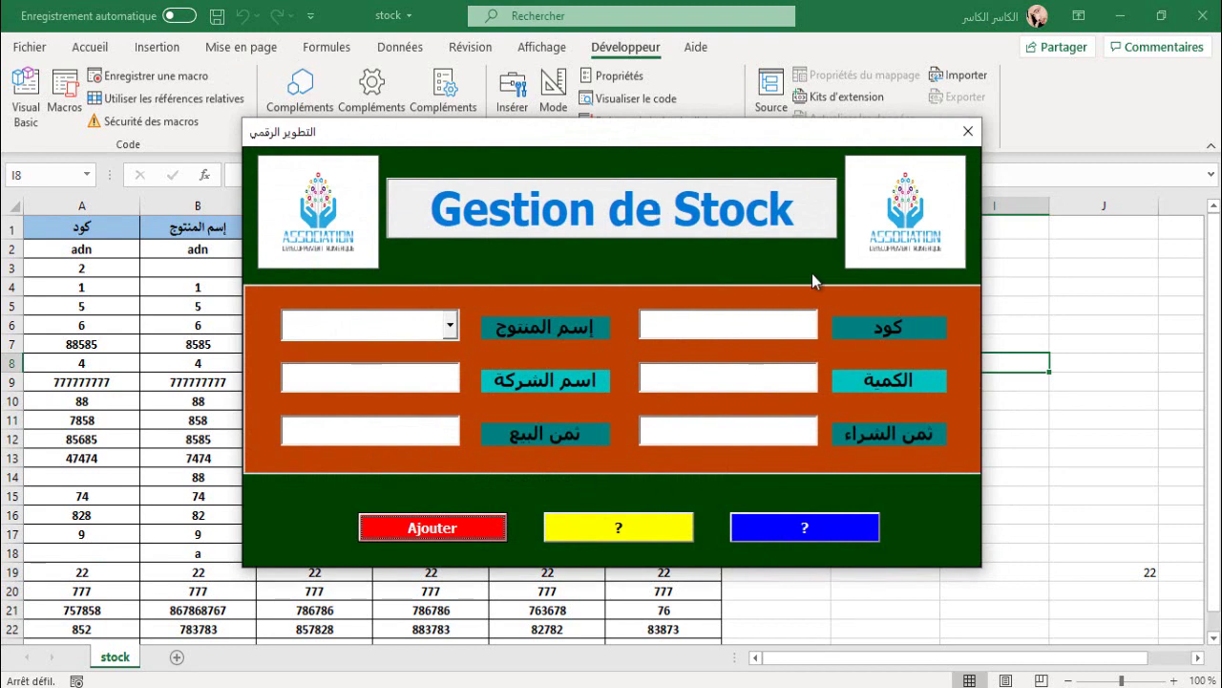
# Step: Close the running stock form and return to Ajouter's code below the last Cells line
pyautogui.click(968, 131)
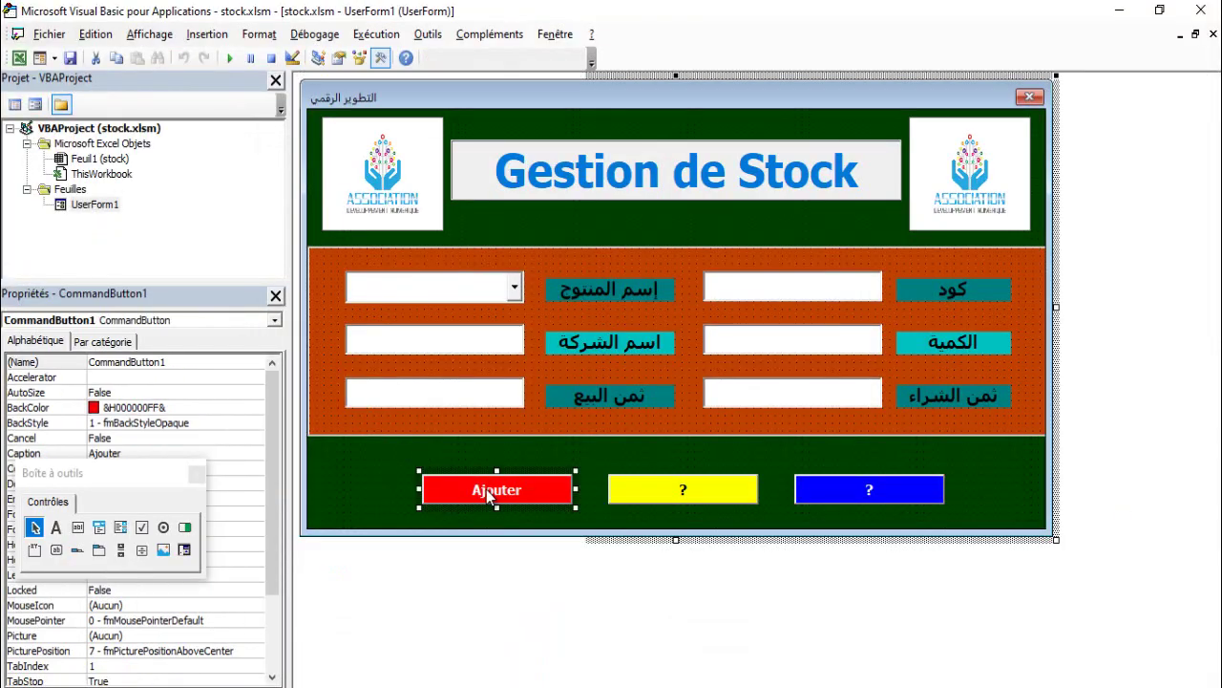
pyautogui.doubleClick(486, 489)
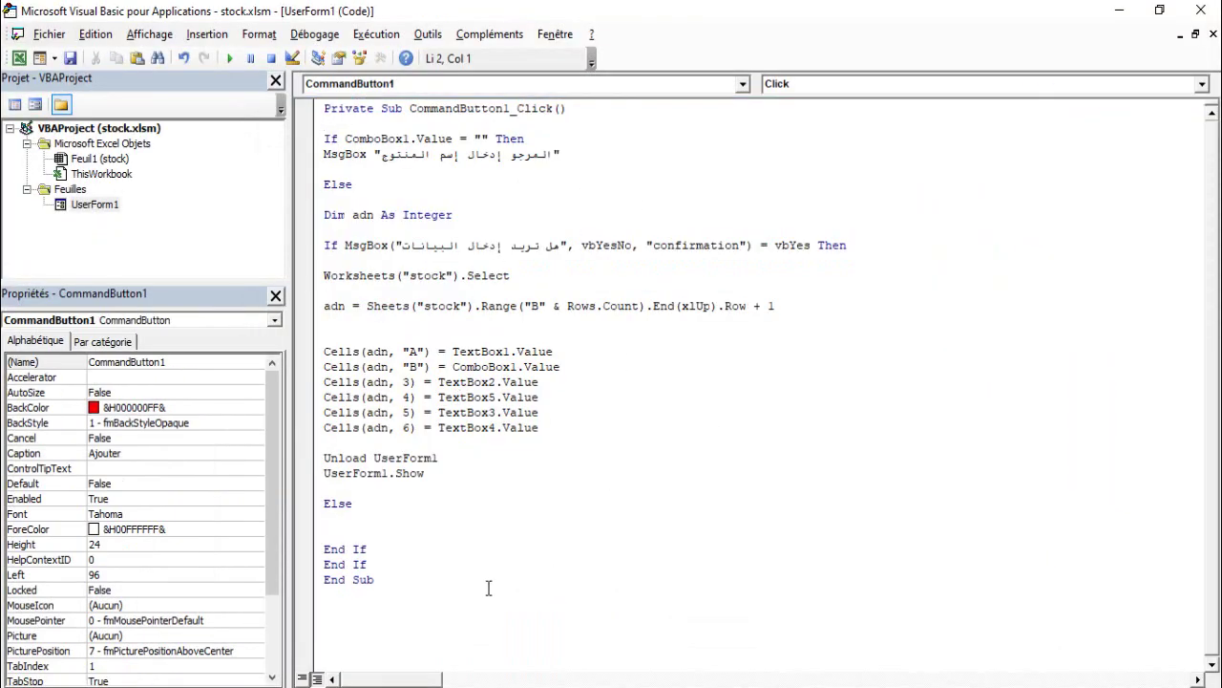
pyautogui.click(537, 443)
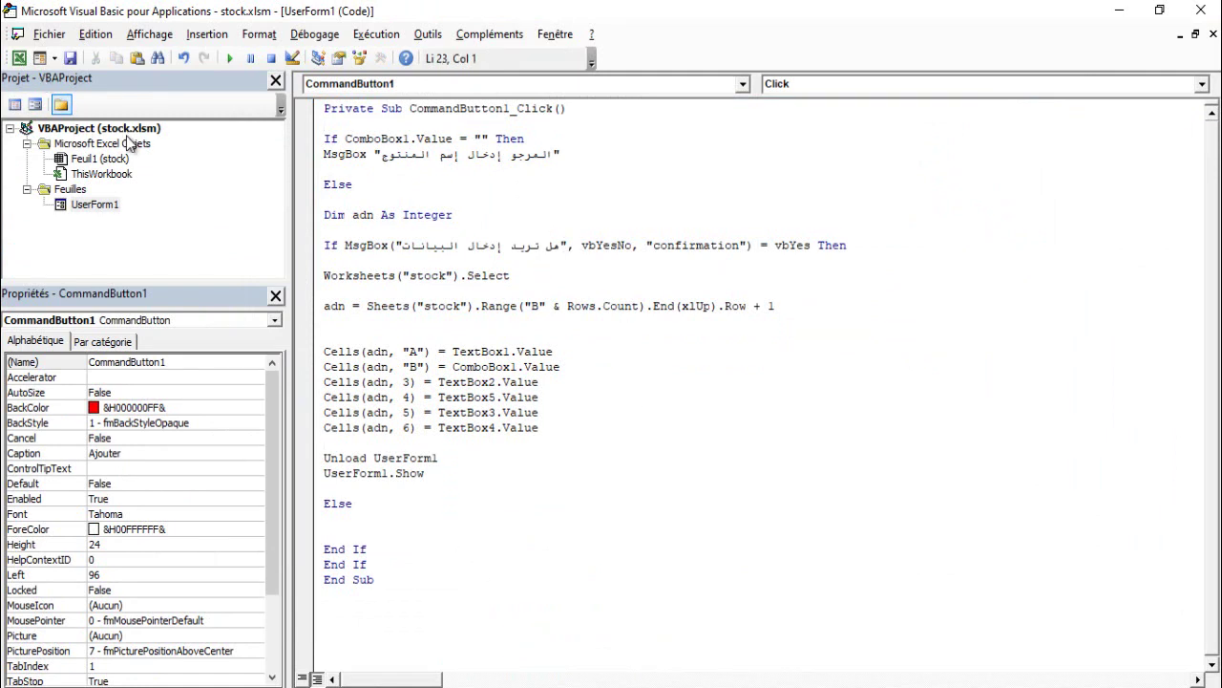